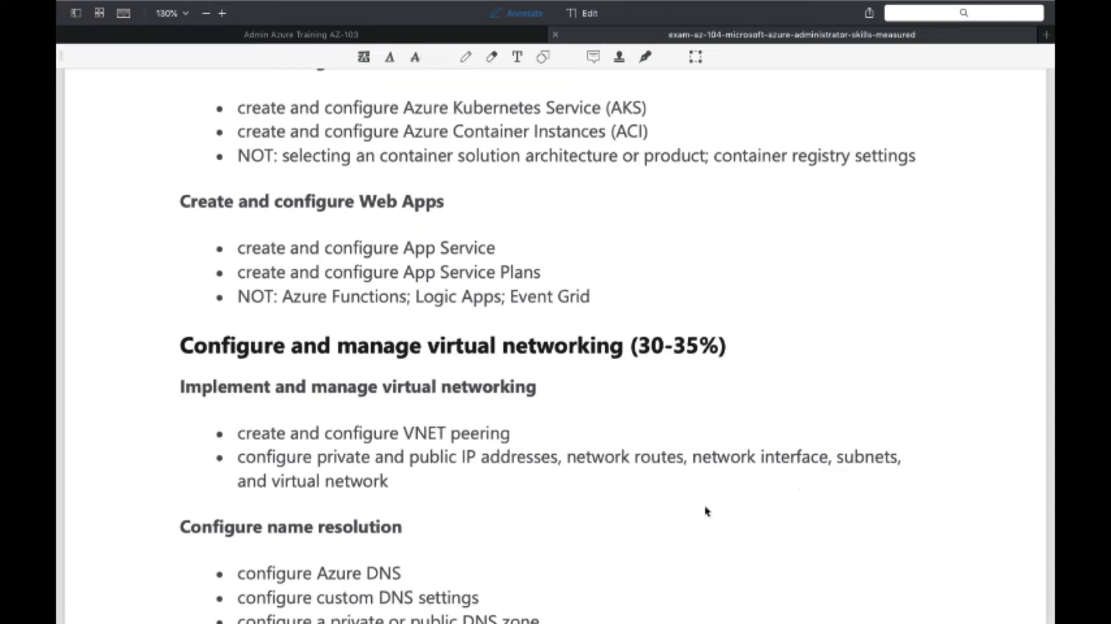
- Scroll the AZ-104 skills outline down to backup and recovery, then back to the title page
scroll(800, 525, "down", 5)
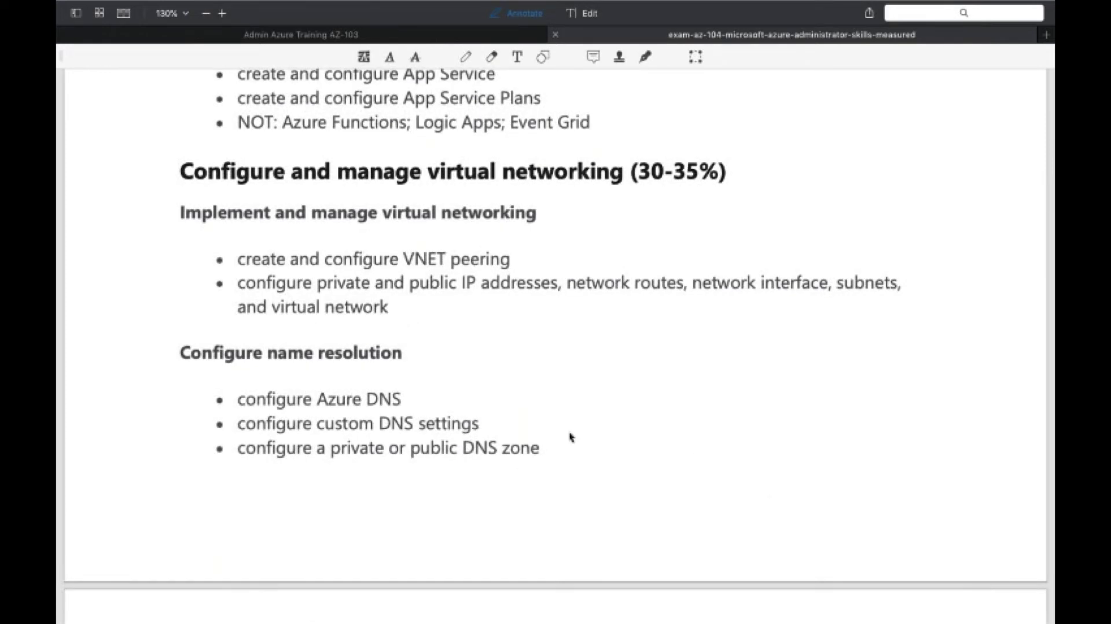
scroll(555, 341, "down", 10)
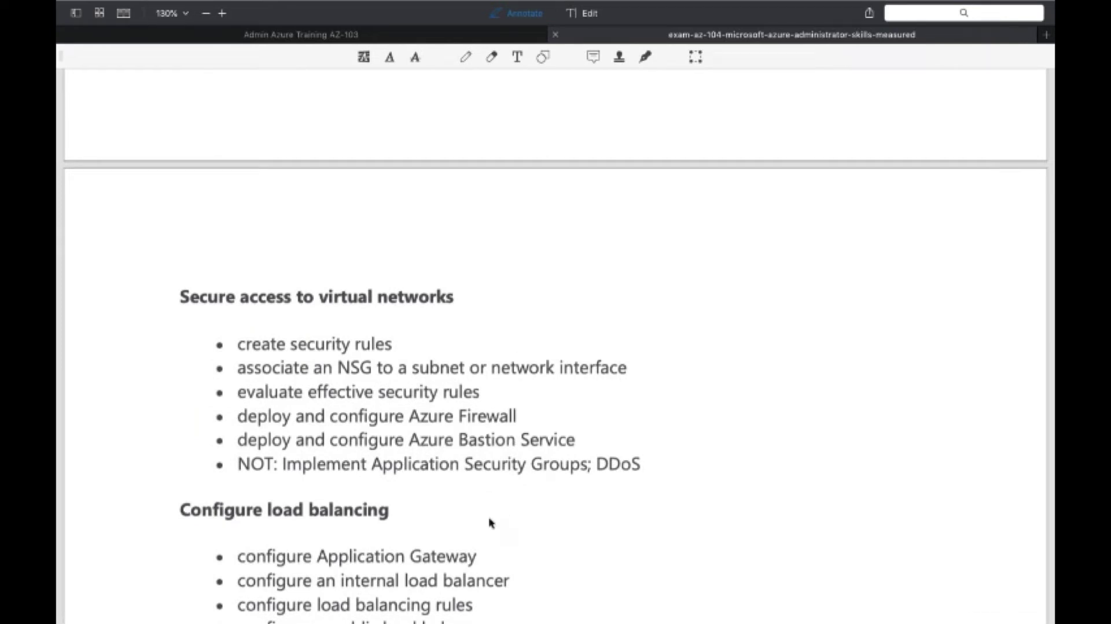
scroll(488, 522, "down", 3)
scroll(555, 346, "down", 2)
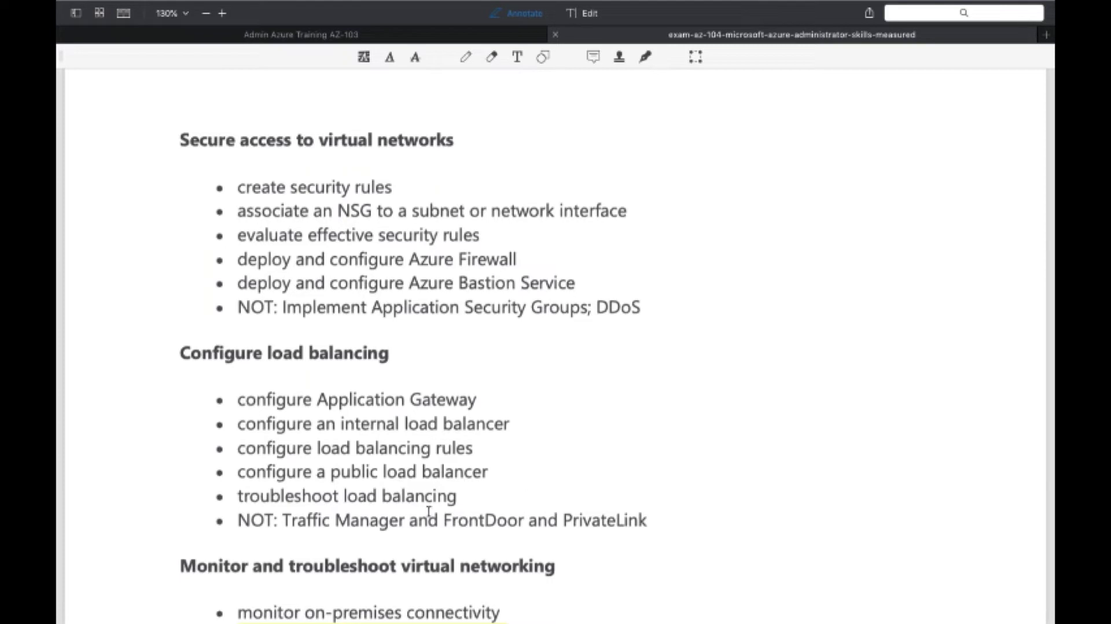
scroll(555, 527, "down", 1)
scroll(554, 346, "down", 10)
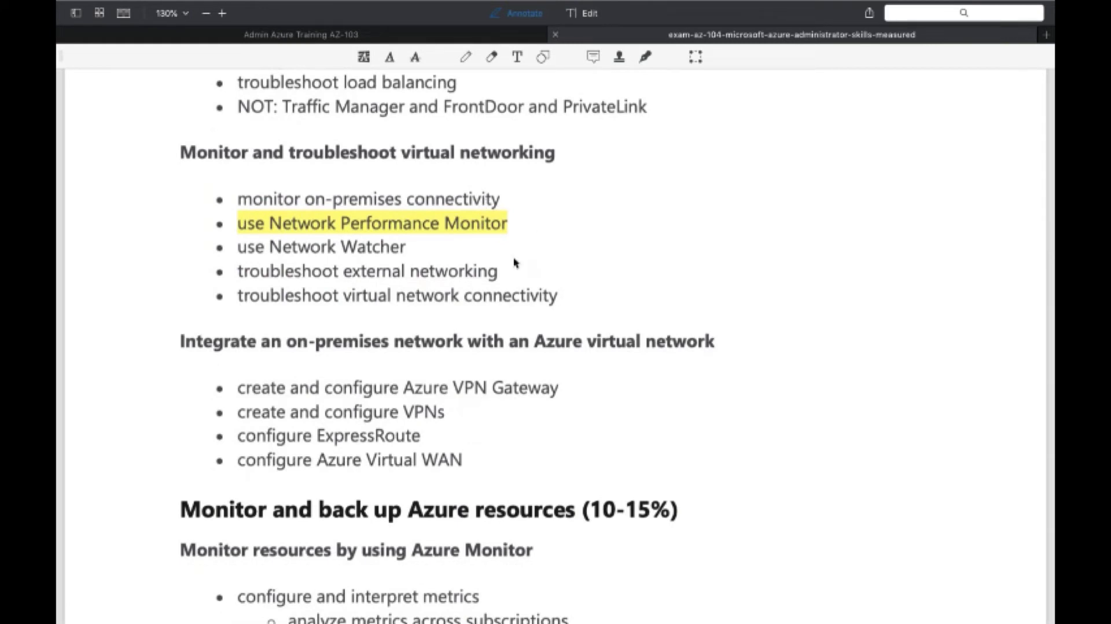
scroll(521, 392, "down", 5)
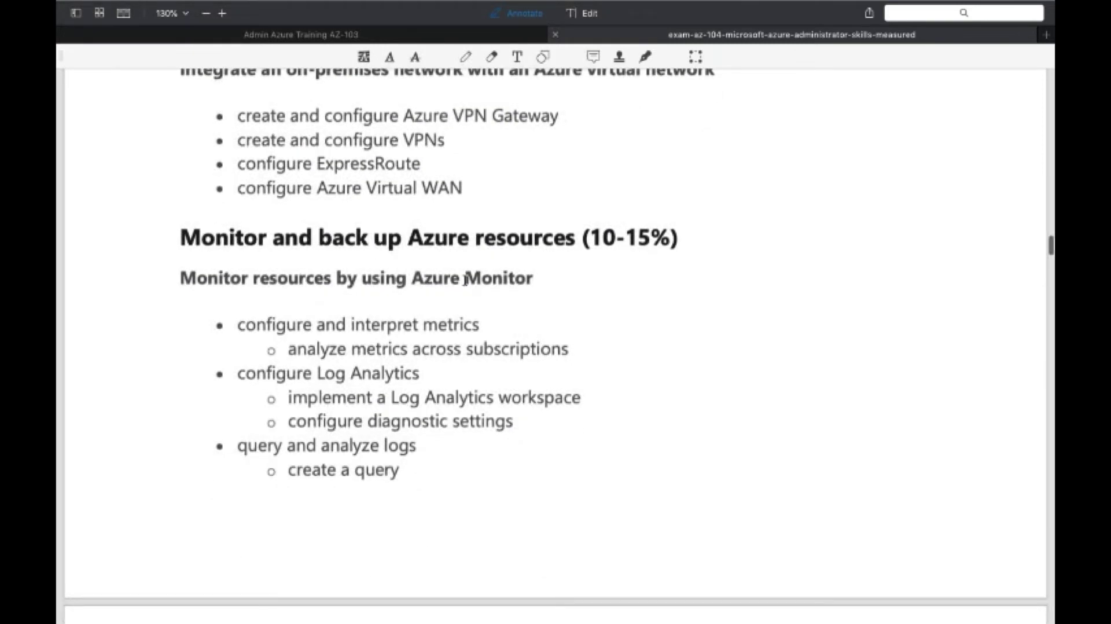
scroll(582, 319, "down", 9)
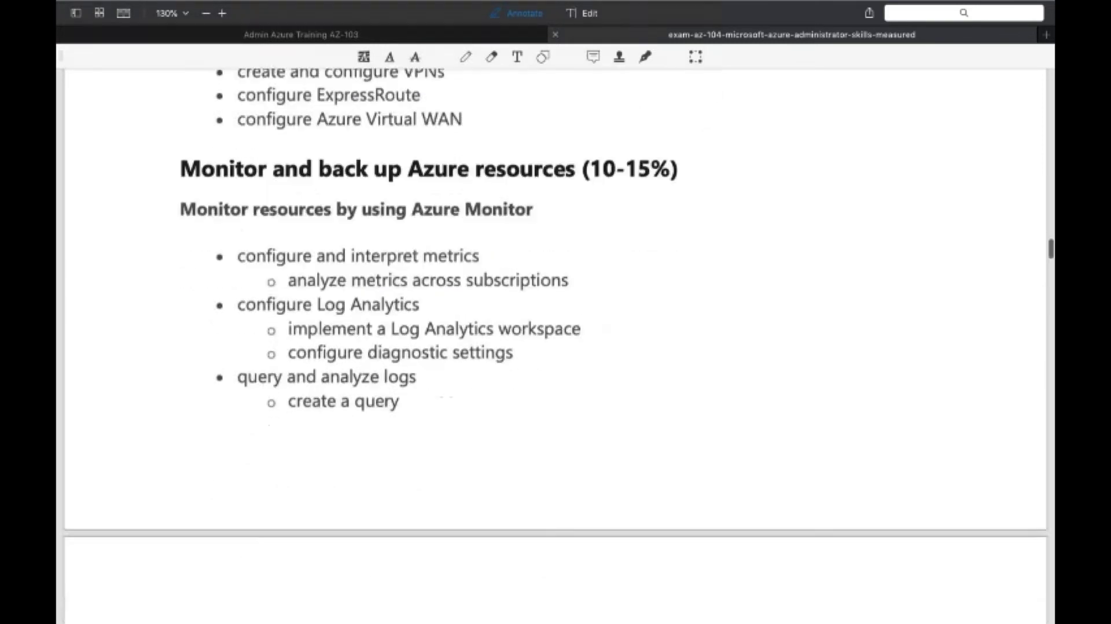
scroll(582, 318, "up", 6)
scroll(555, 347, "down", 15)
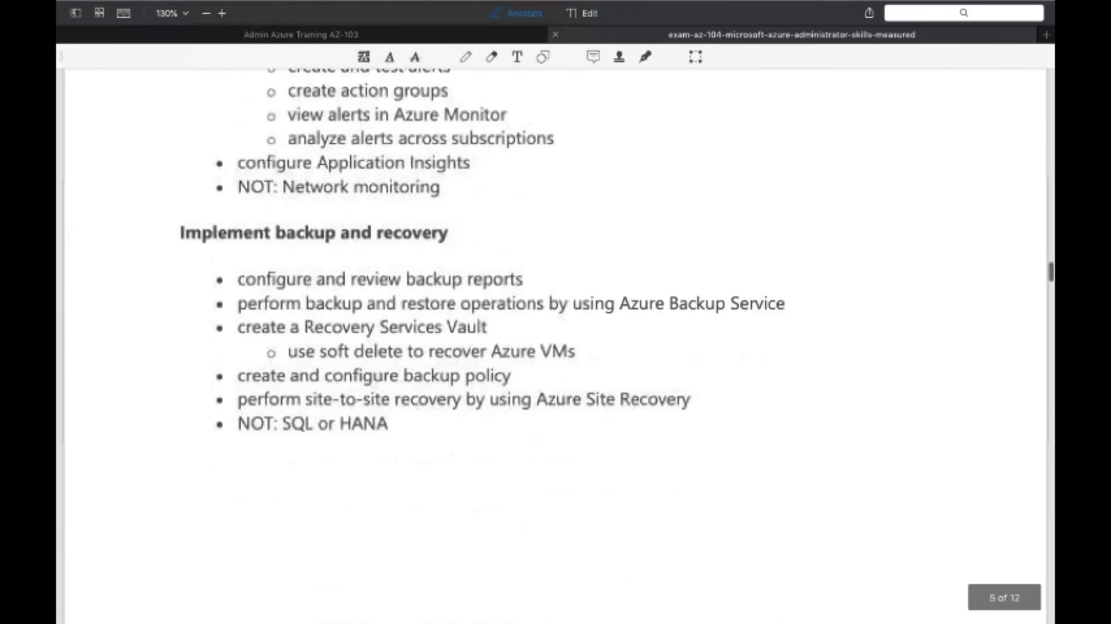
scroll(555, 347, "down", 2)
scroll(555, 347, "up", 20)
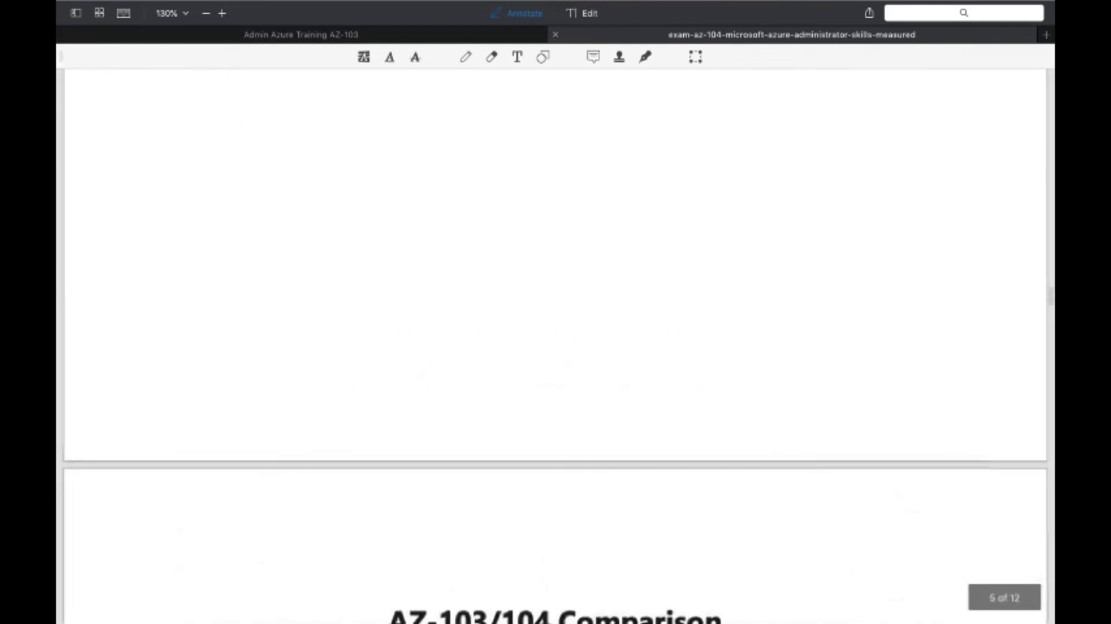
scroll(555, 347, "up", 20)
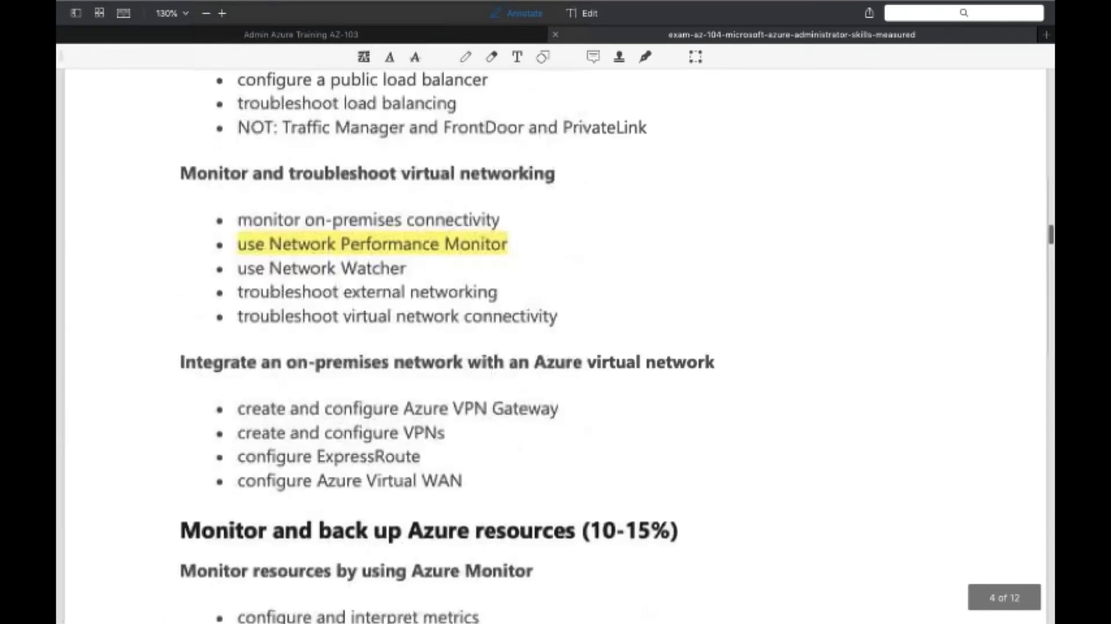
scroll(555, 347, "up", 20)
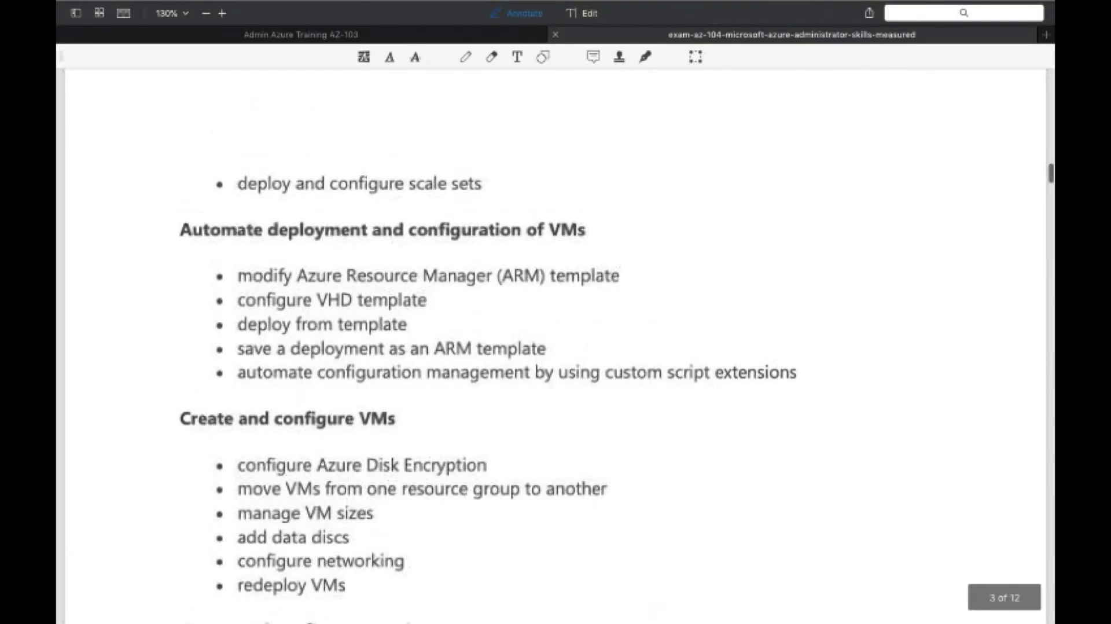
scroll(555, 347, "up", 20)
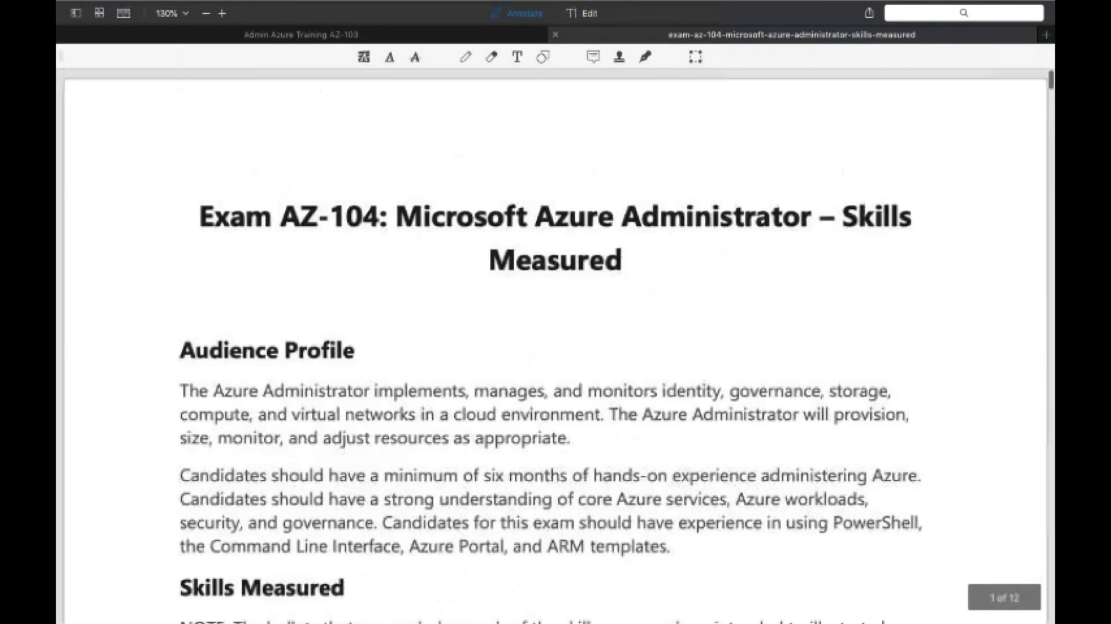
scroll(555, 347, "down", 8)
scroll(555, 347, "down", 5)
scroll(556, 347, "up", 6)
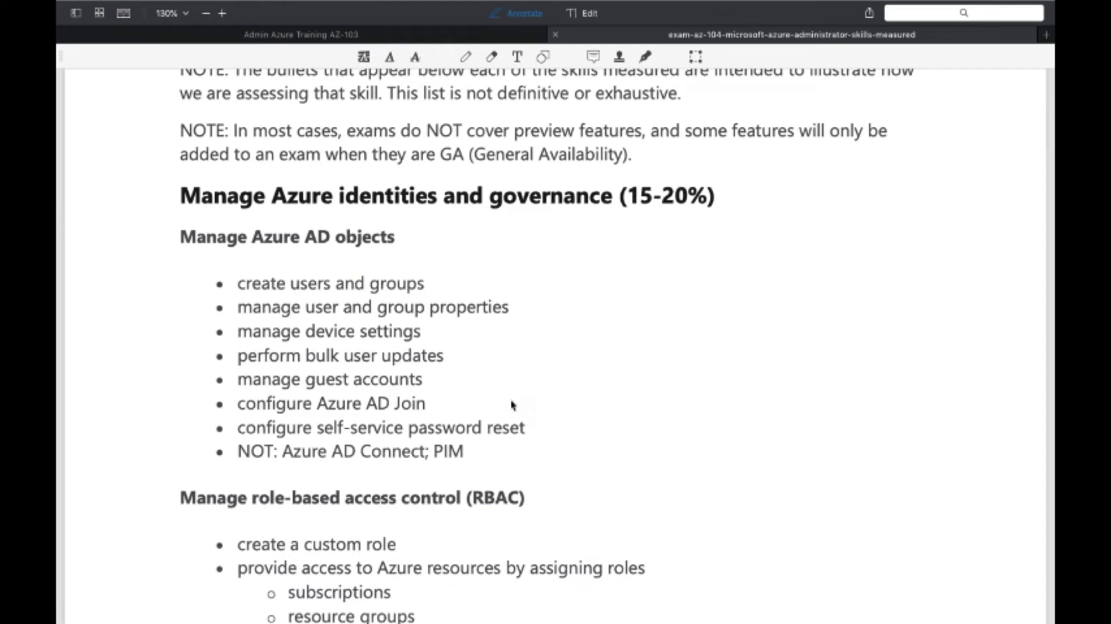
scroll(511, 405, "up", 10)
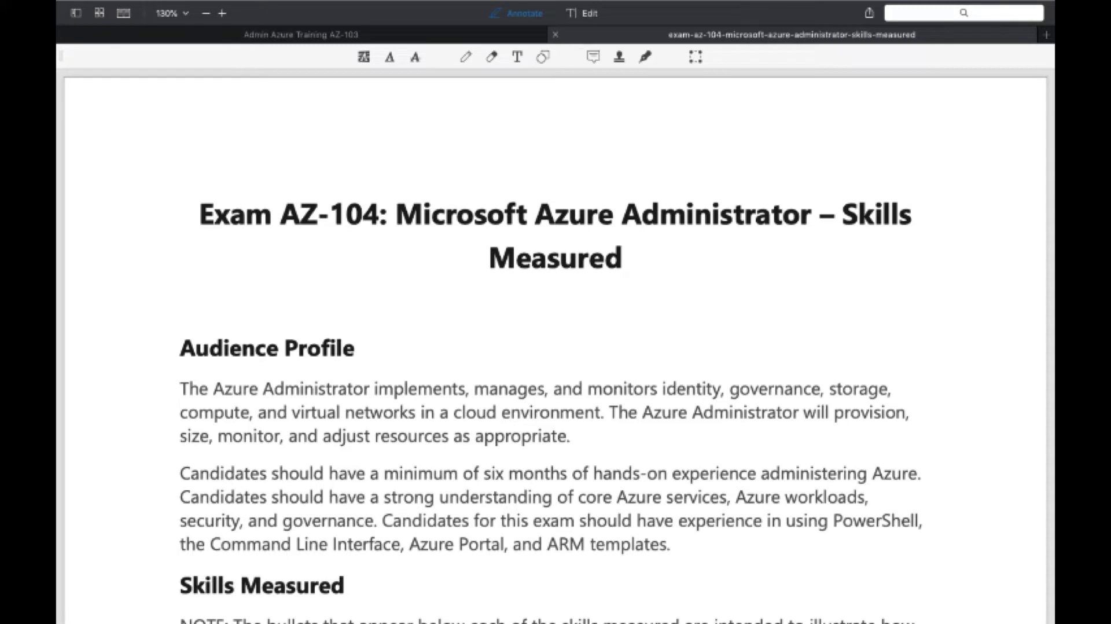
scroll(681, 462, "down", 10)
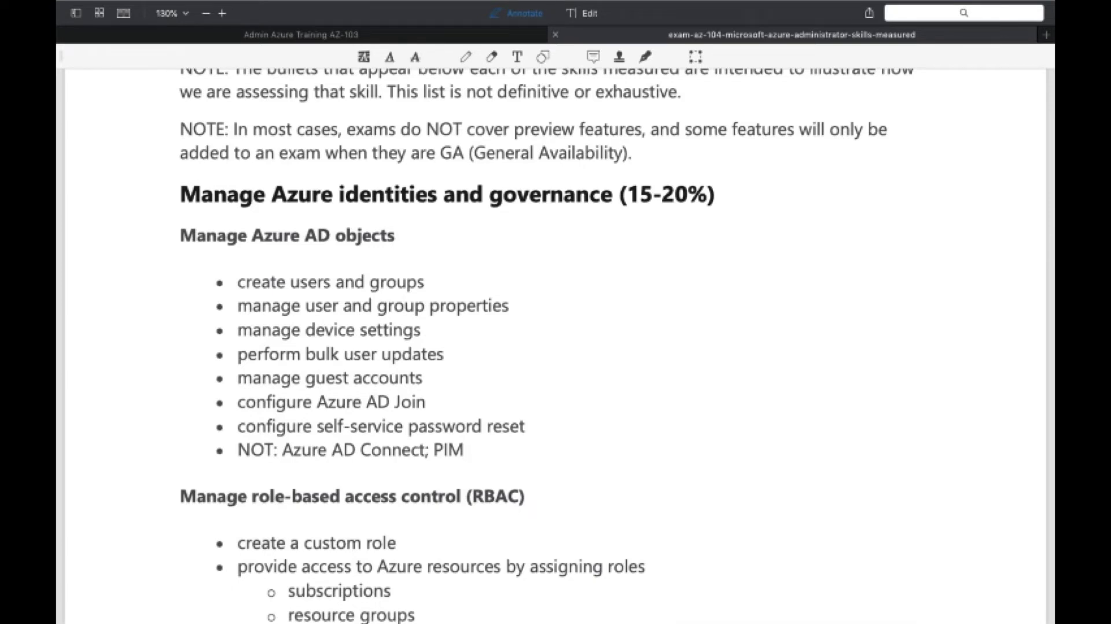
scroll(556, 347, "down", 5)
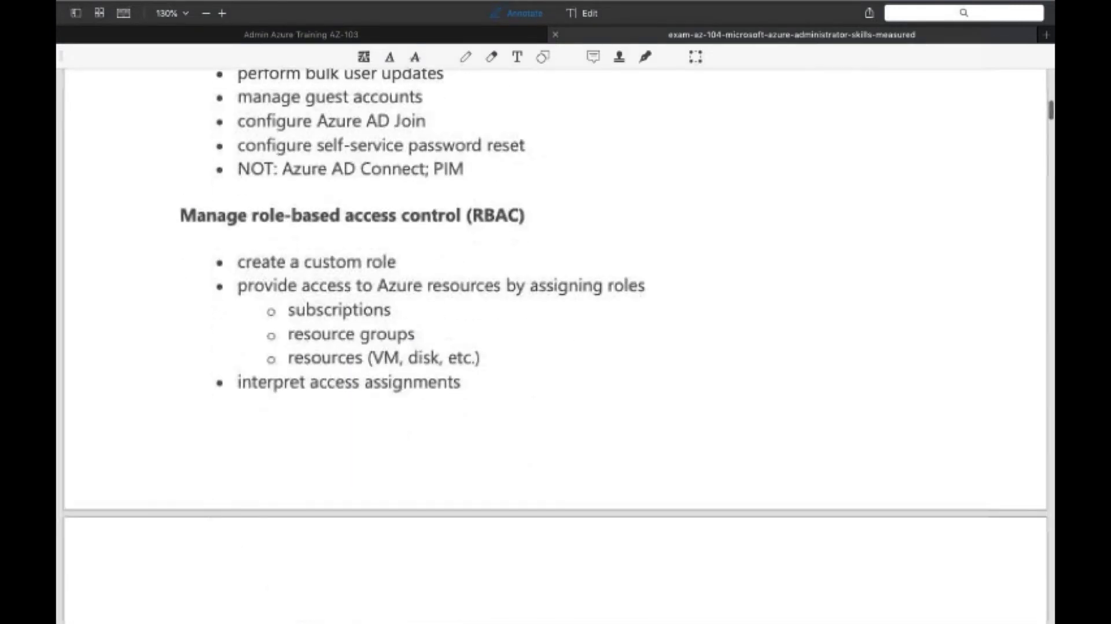
scroll(555, 347, "down", 10)
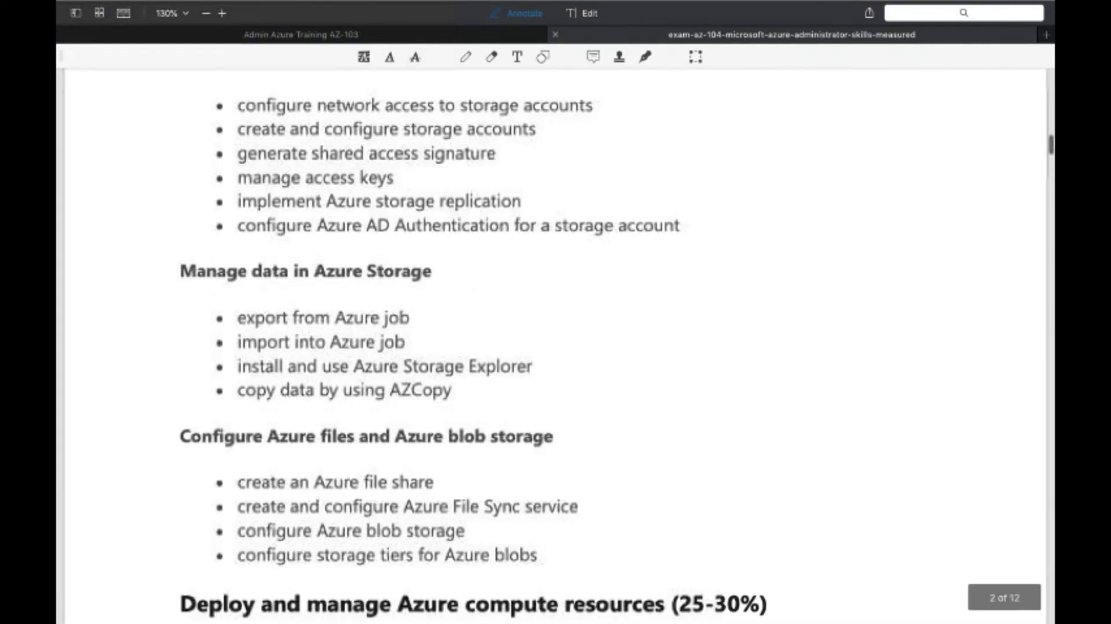
scroll(566, 562, "down", 10)
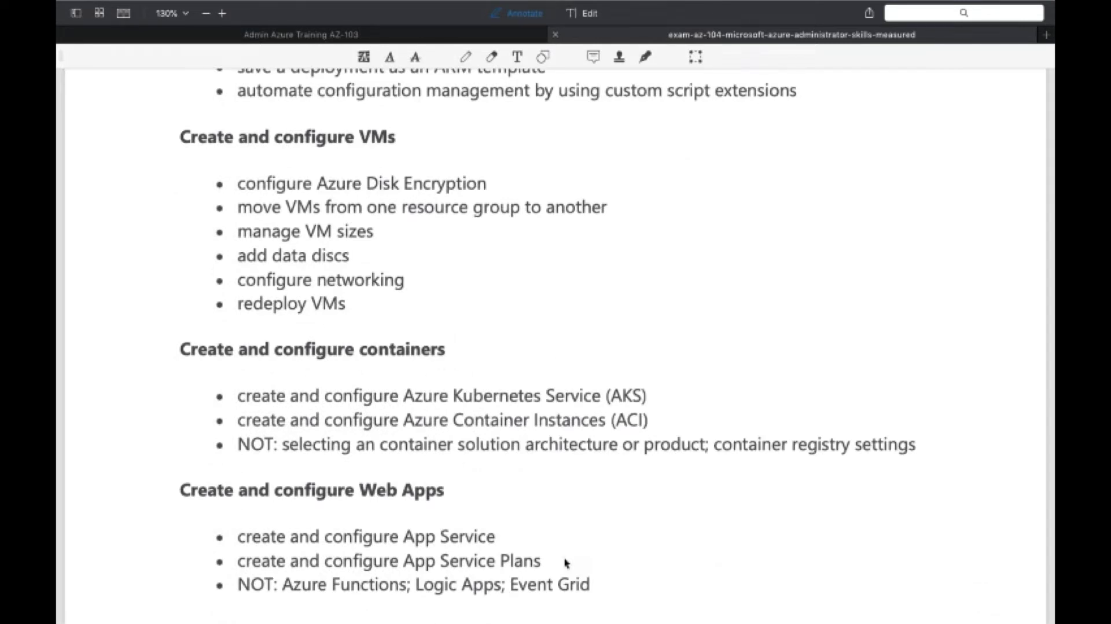
scroll(566, 562, "up", 15)
scroll(555, 347, "up", 10)
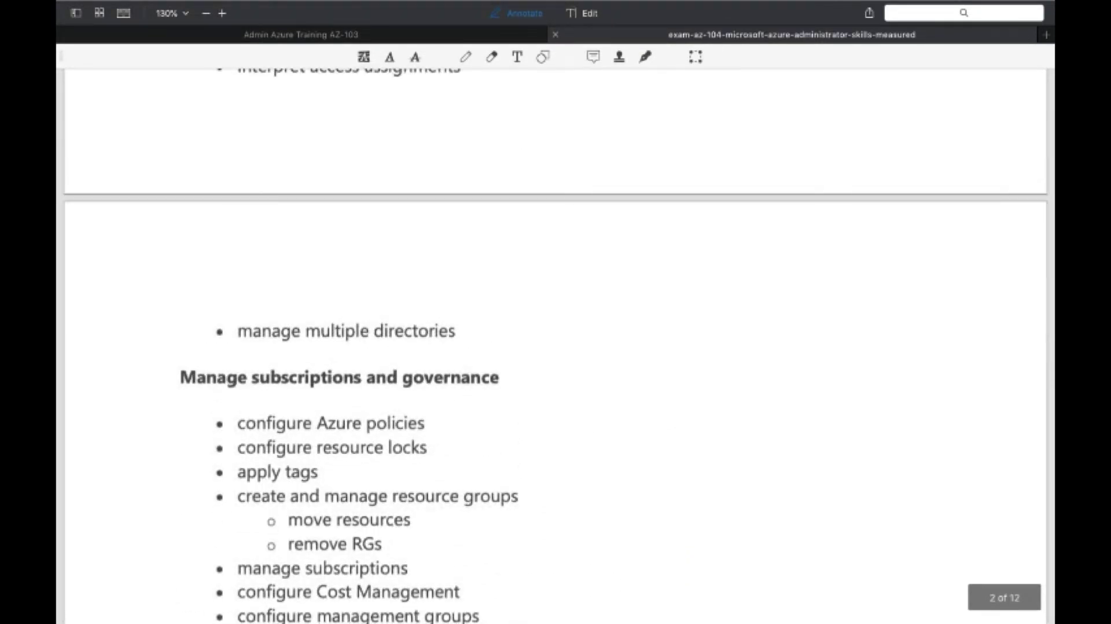
scroll(569, 462, "up", 10)
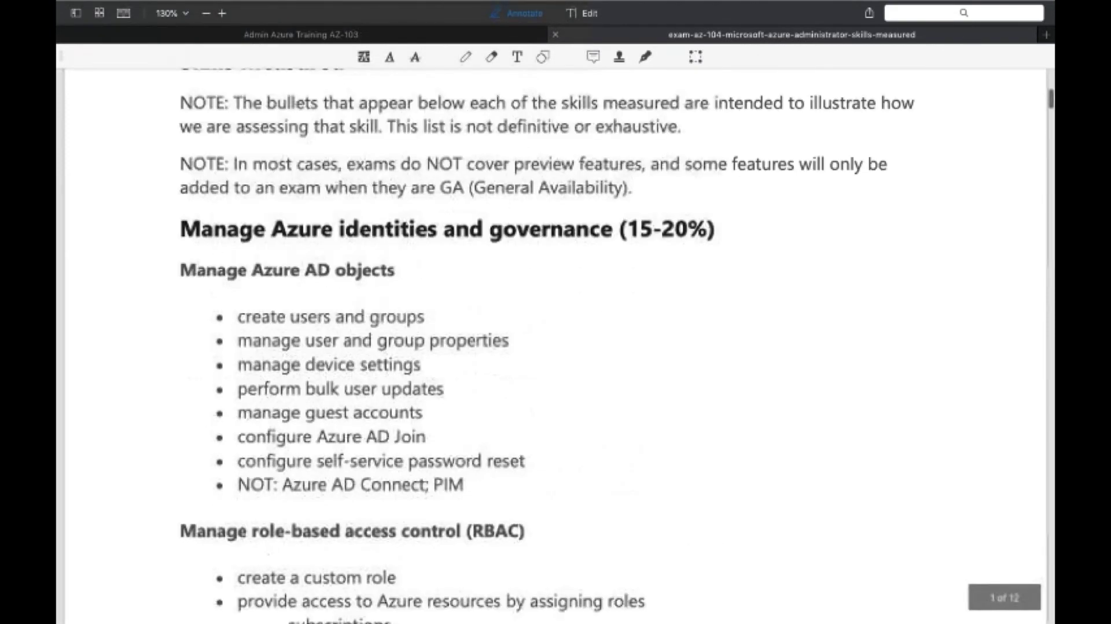
scroll(555, 347, "up", 10)
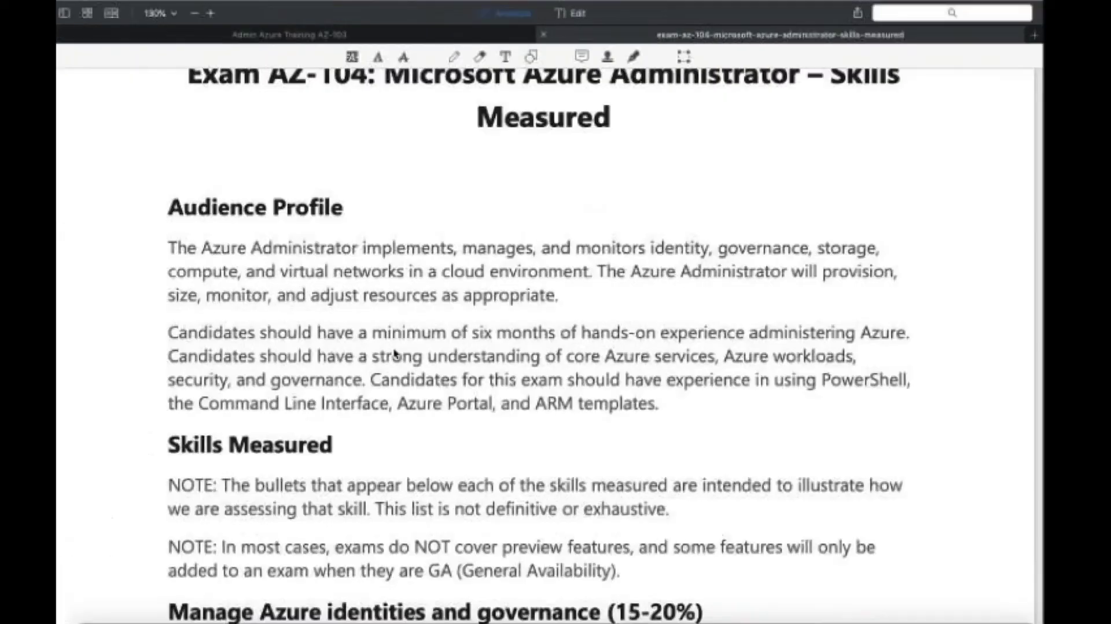
- Leave the full-screen PDF and open a new tab in the browser
key("ctrl+Right")
left_click(210, 605)
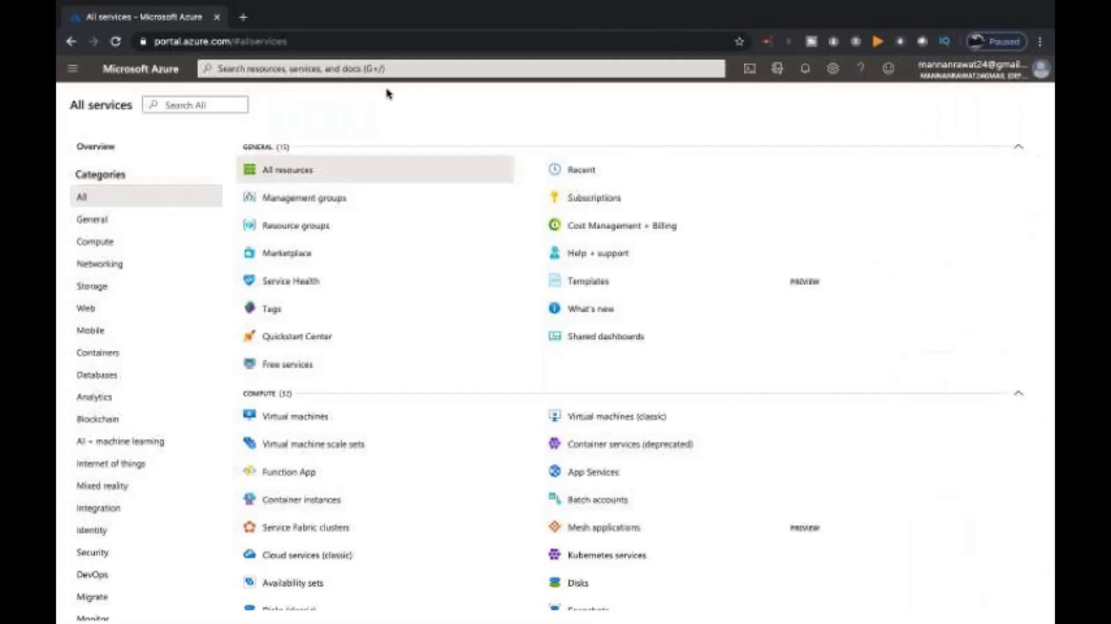
key("super+t")
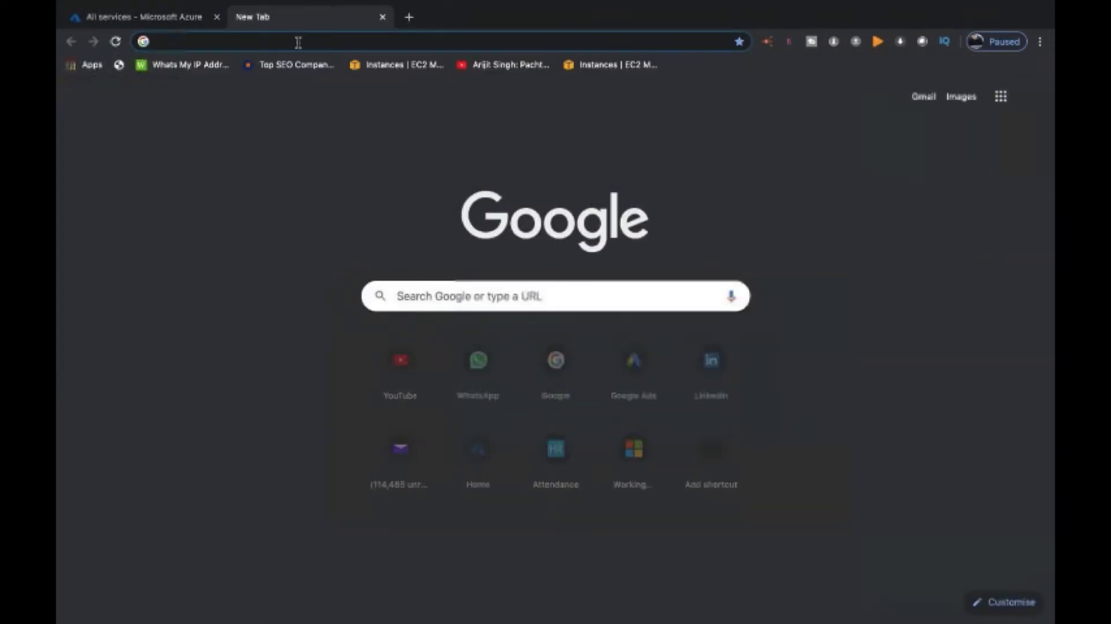
- Go to YouTube, show your channel's Playlists page, and zoom the page out
left_click(416, 381)
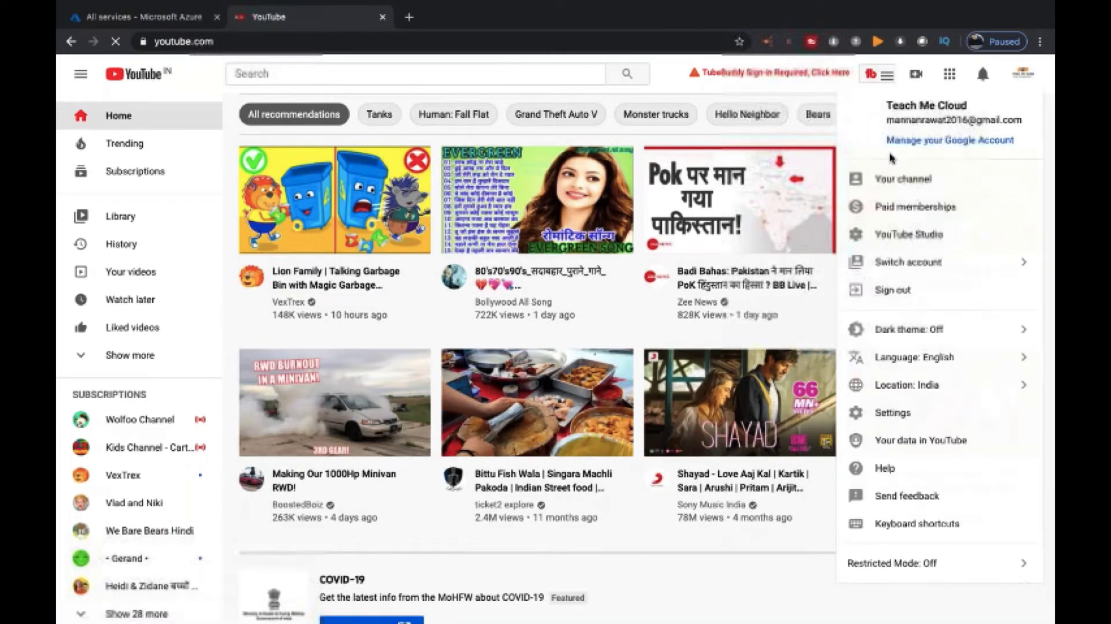
left_click(898, 177)
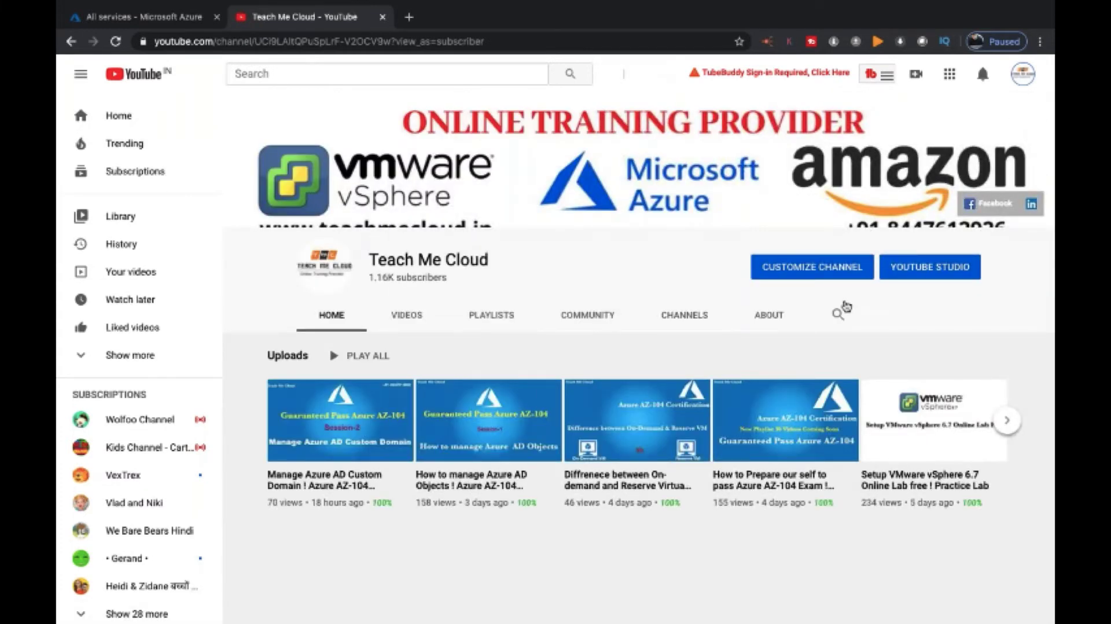
left_click(490, 317)
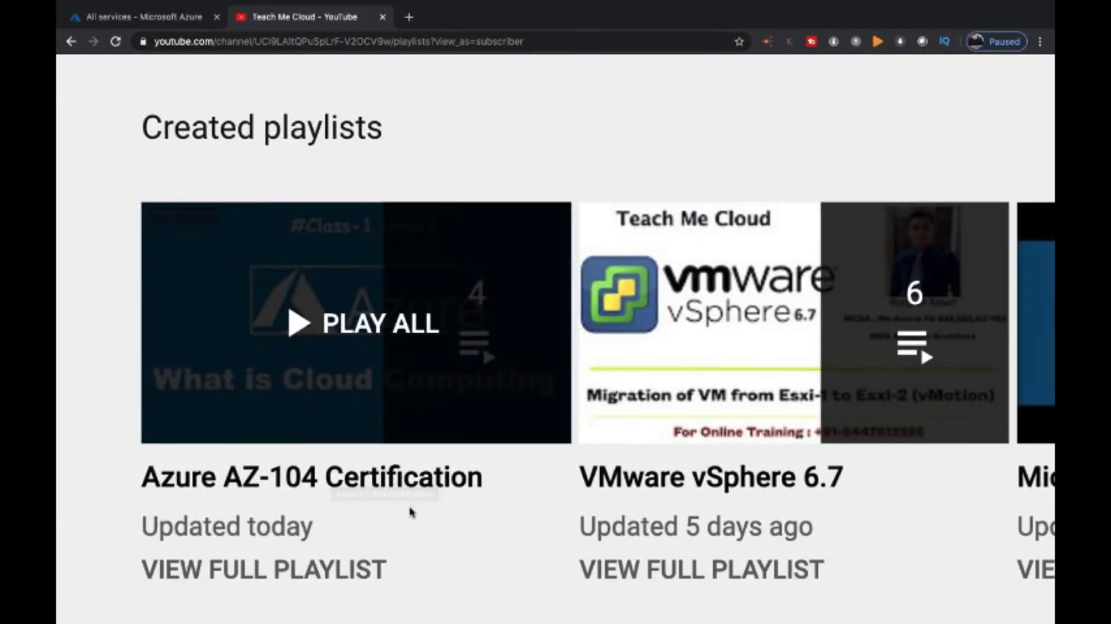
key("ctrl+minus")
key("ctrl+minus")
key("ctrl+minus")
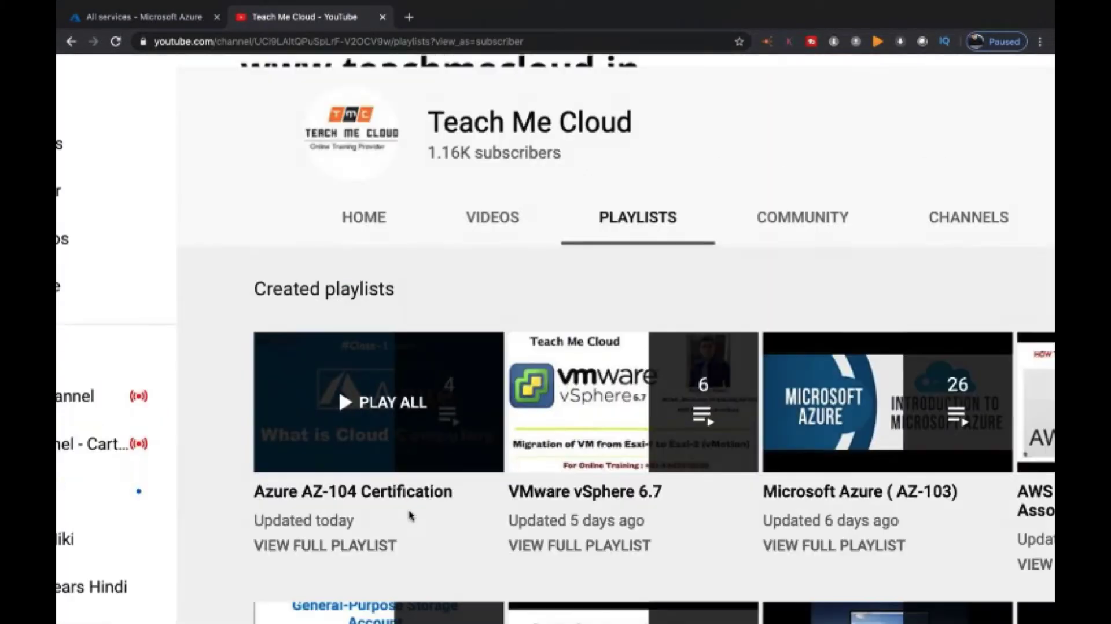
- Play the Azure AZ-104 Certification playlist, then return to the channel and open a playlist
left_click(387, 497)
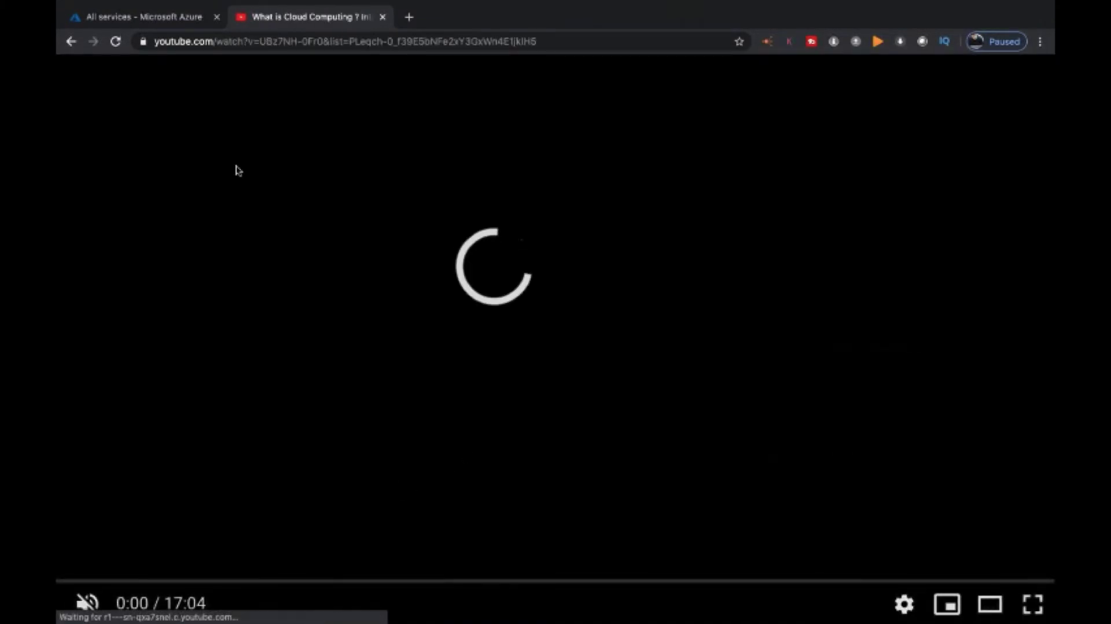
left_click(72, 42)
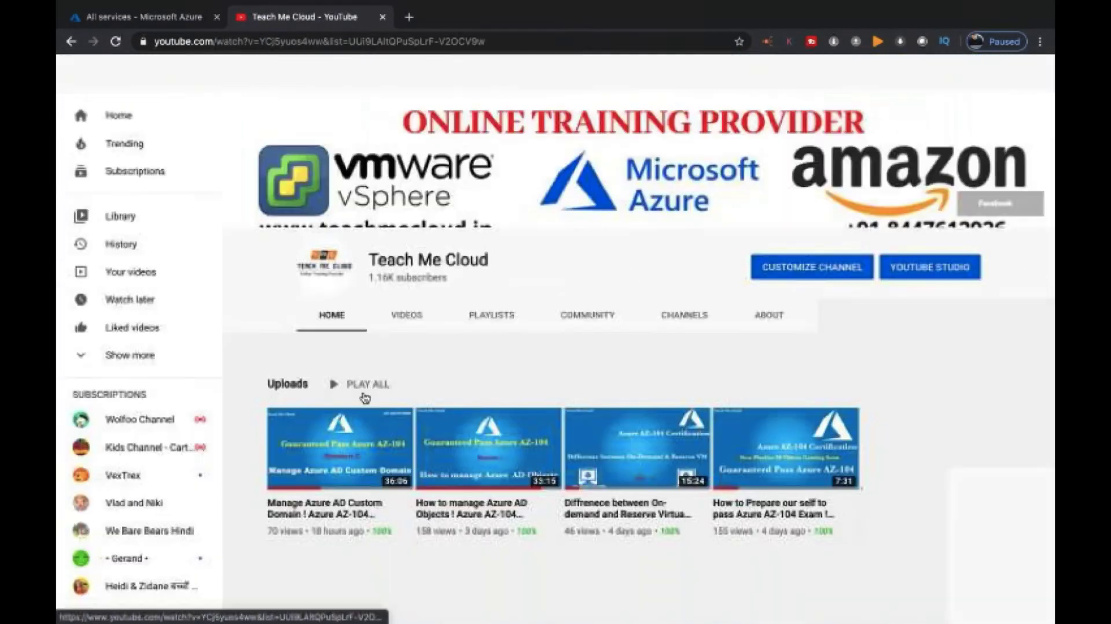
left_click(366, 395)
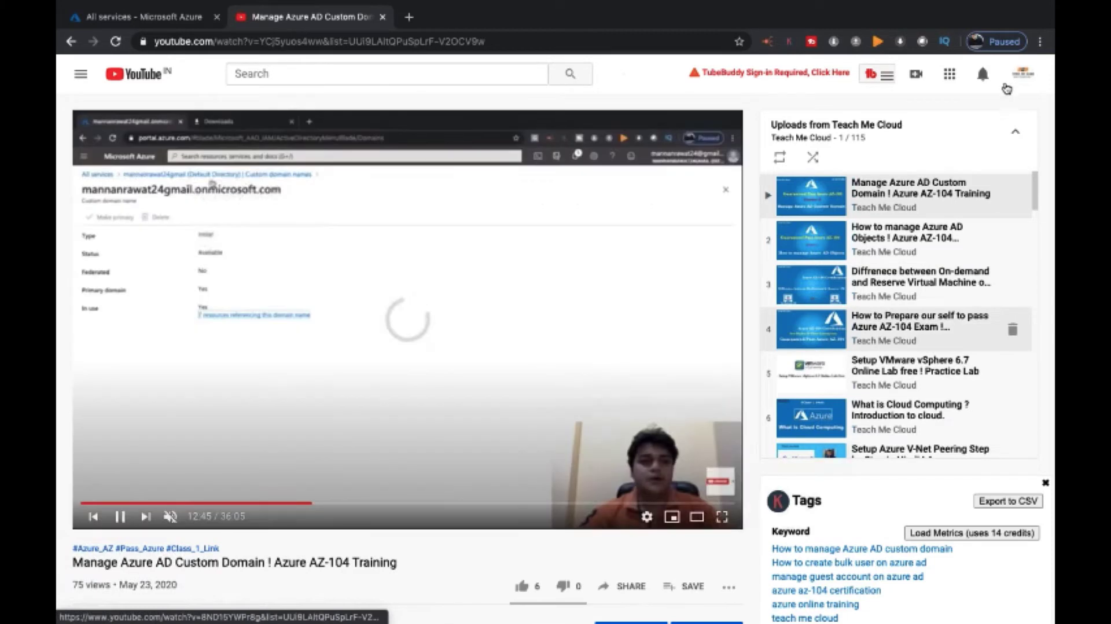
- View the full Azure AZ-104 Certification playlist from your channel, then close the YouTube tab
left_click(1021, 74)
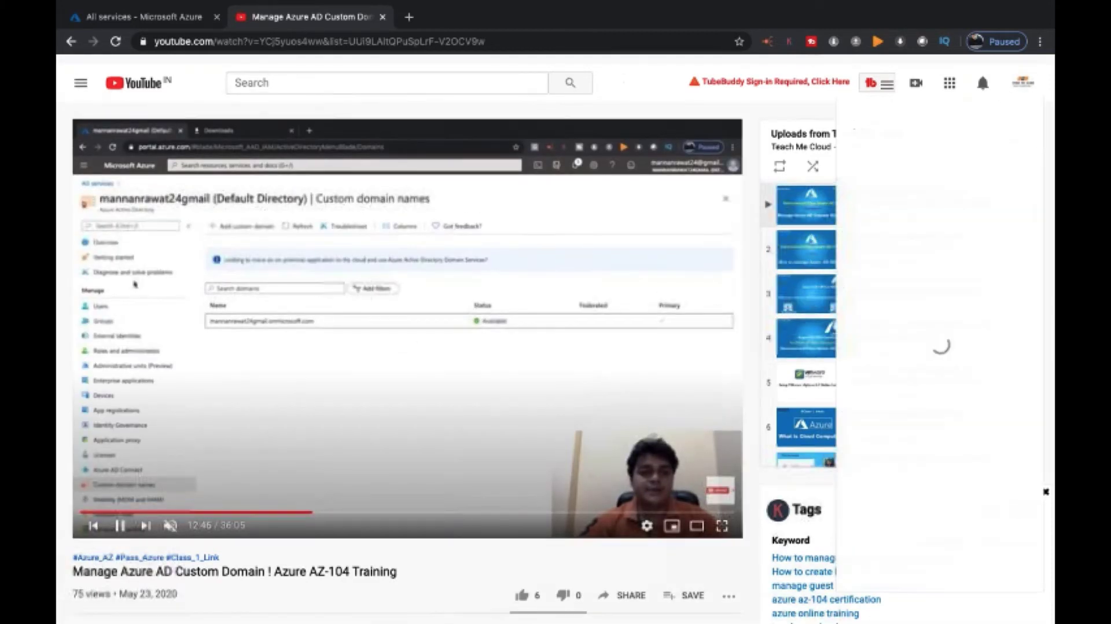
left_click(856, 180)
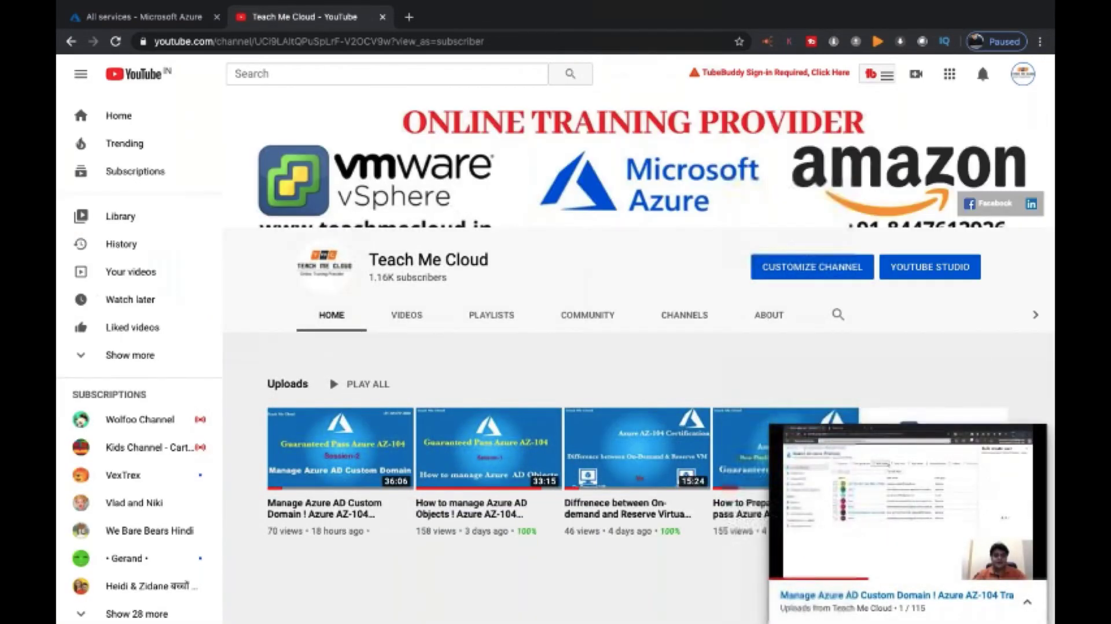
left_click(1033, 444)
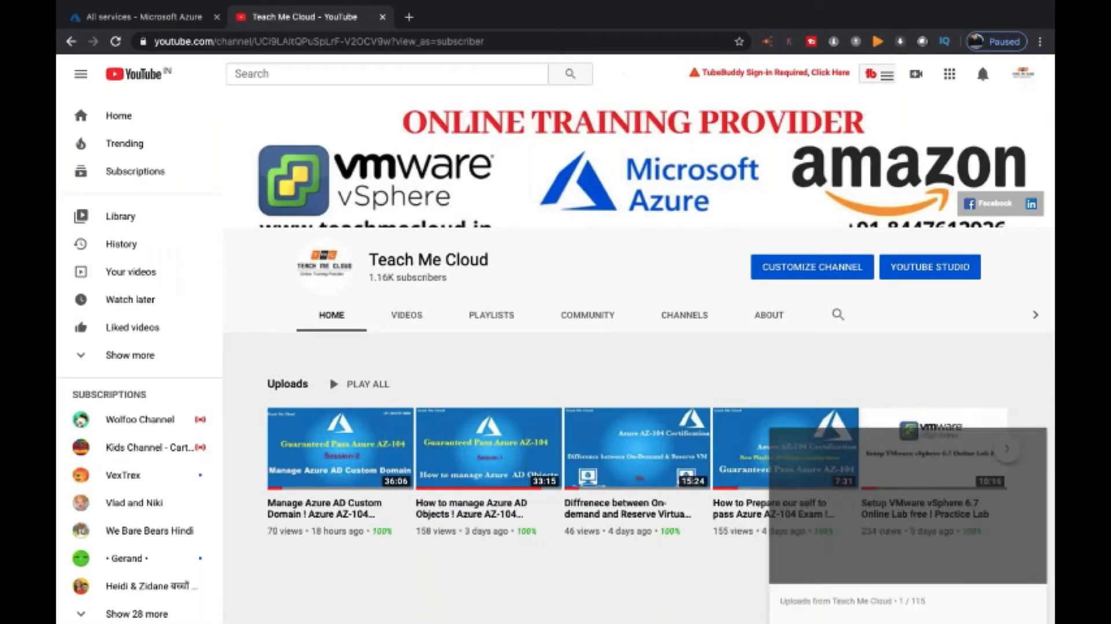
left_click(492, 318)
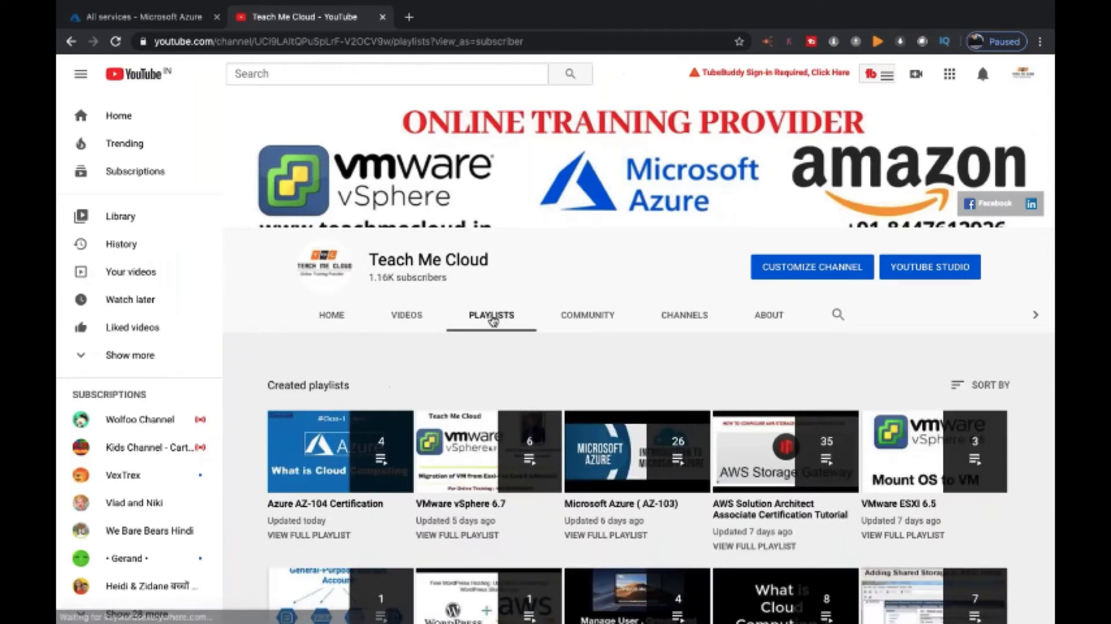
left_click(317, 535)
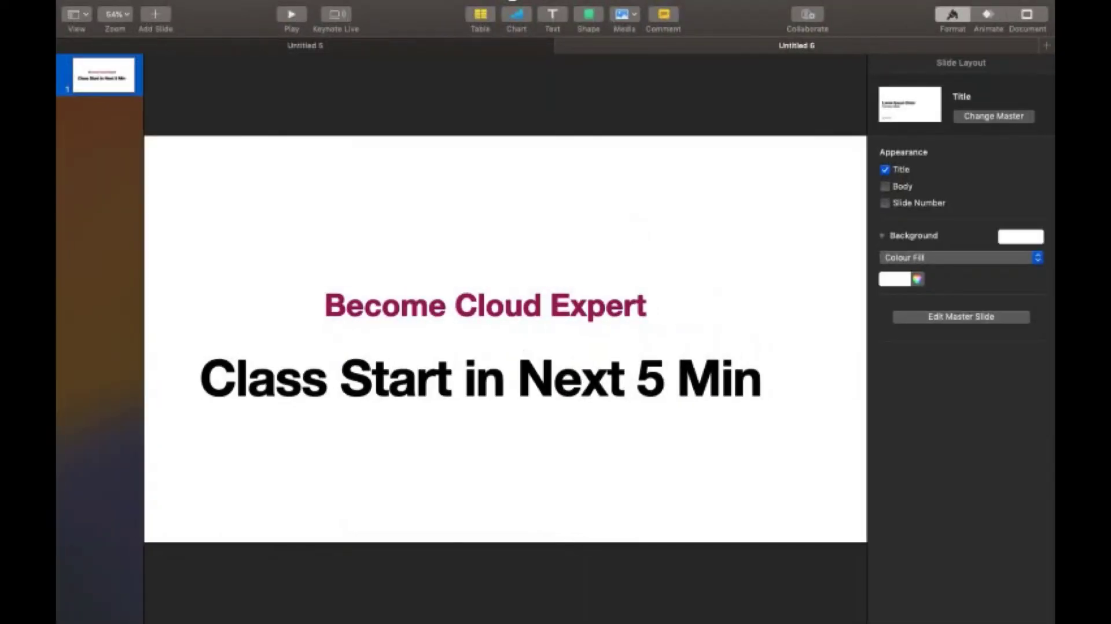
key("ctrl+Left")
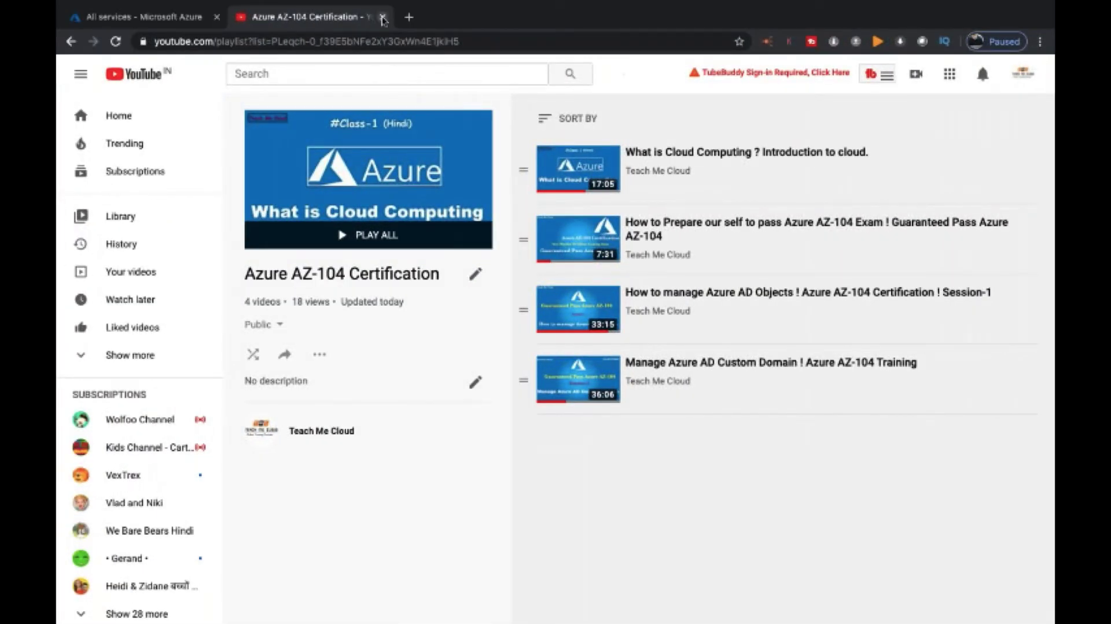
left_click(383, 19)
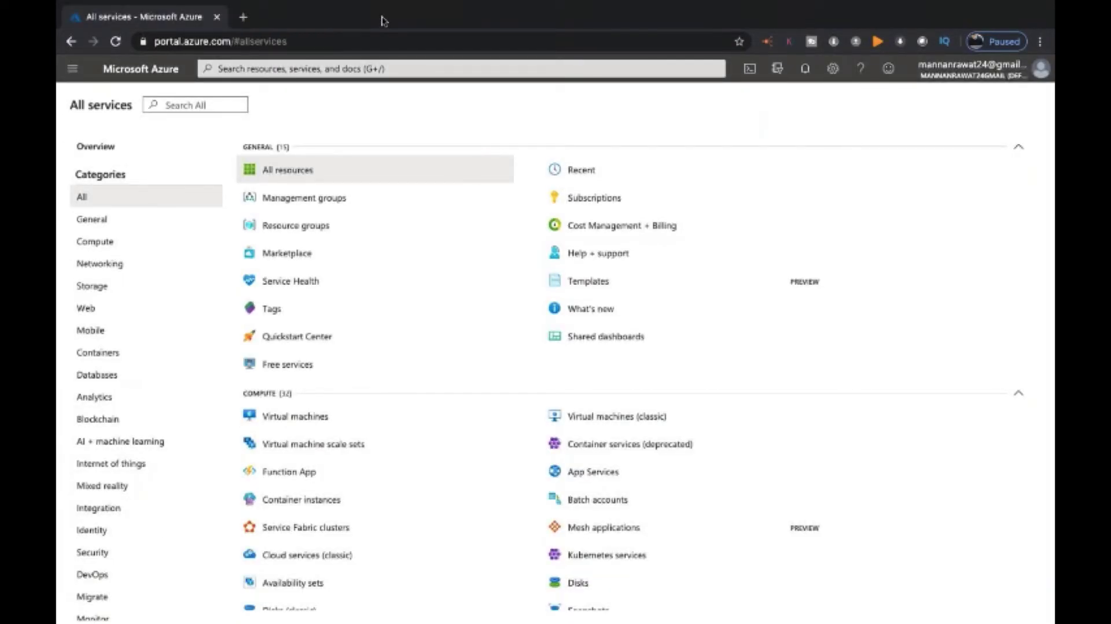
key("ctrl+Left")
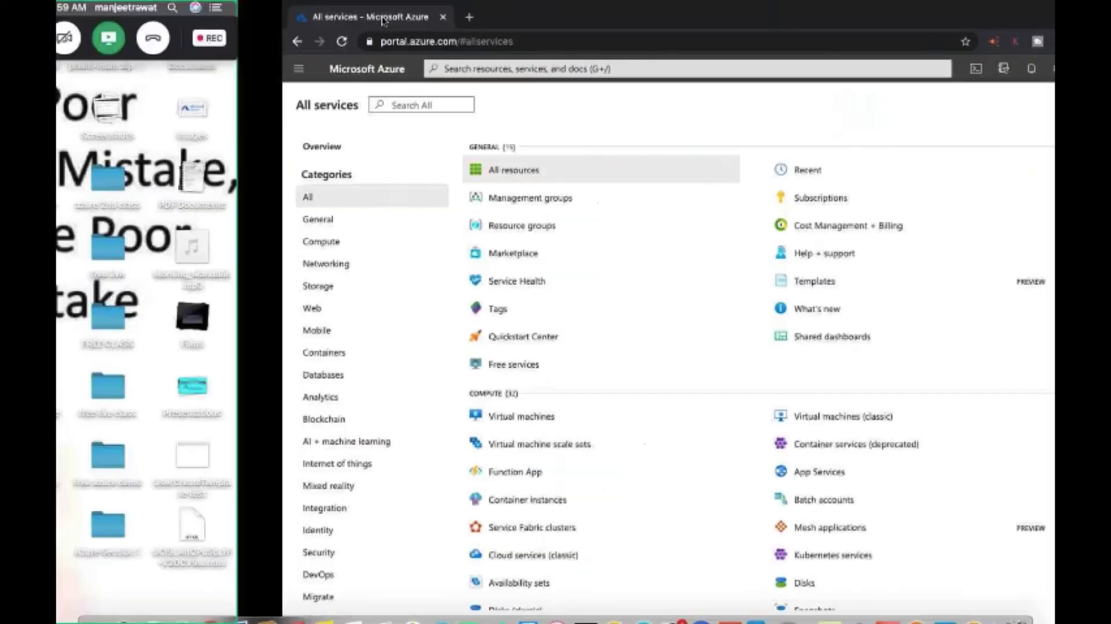
key("ctrl+Right")
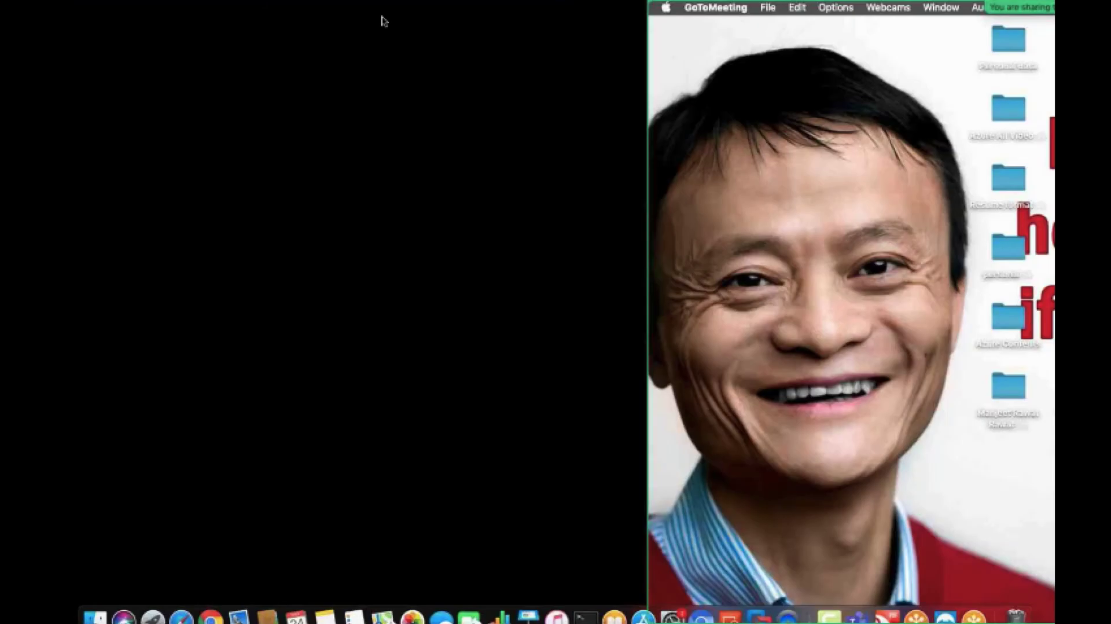
key("ctrl+Left")
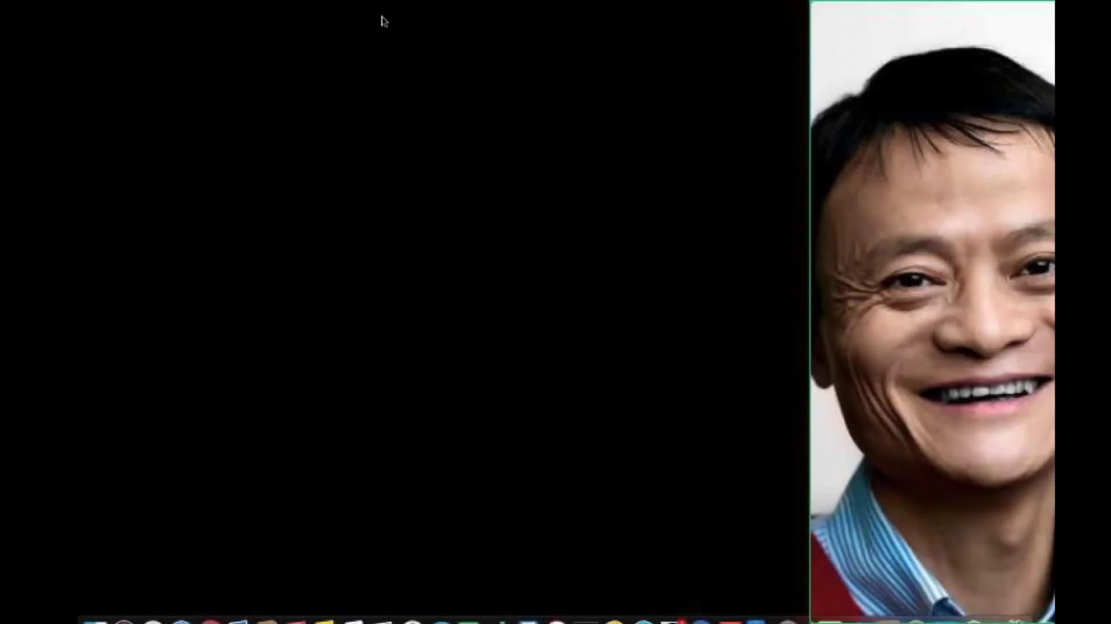
key("ctrl+Left")
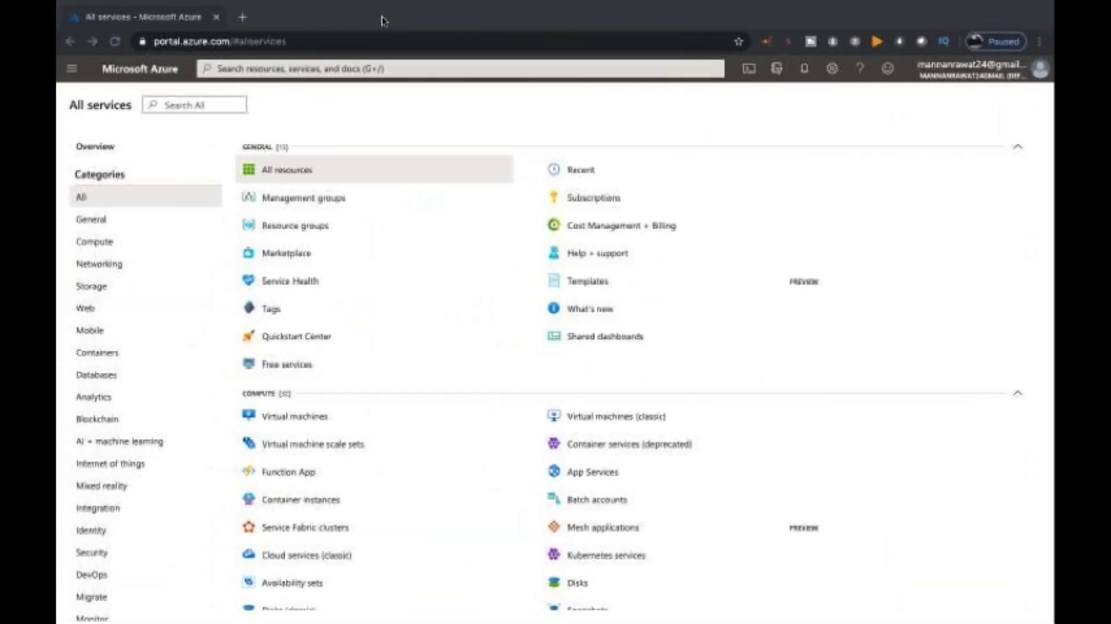
mouse_move(271, 308)
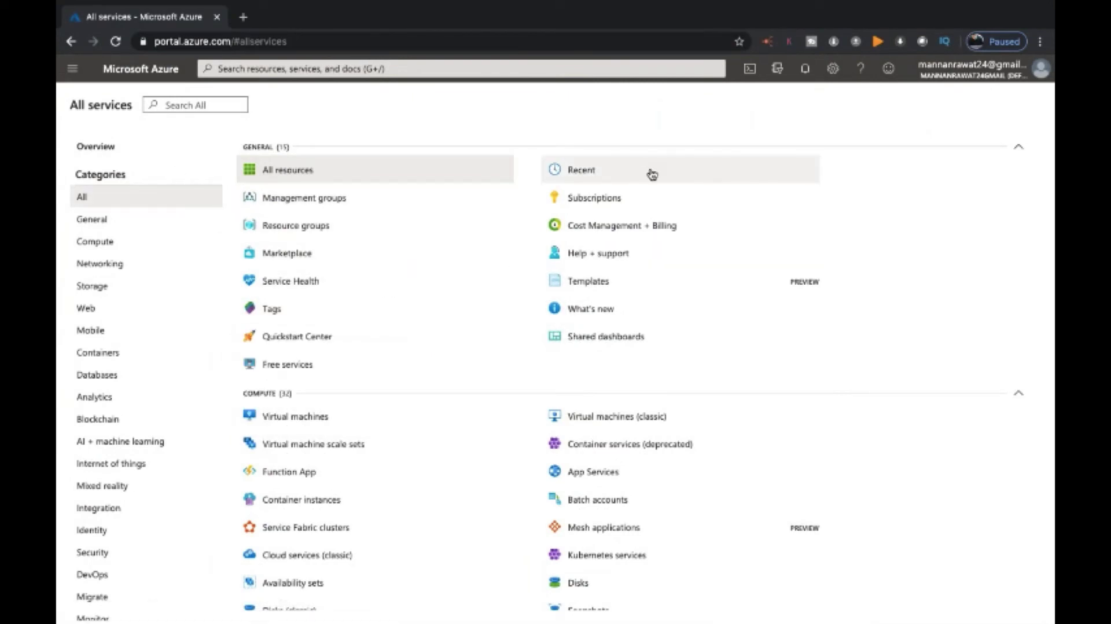
left_click(602, 207)
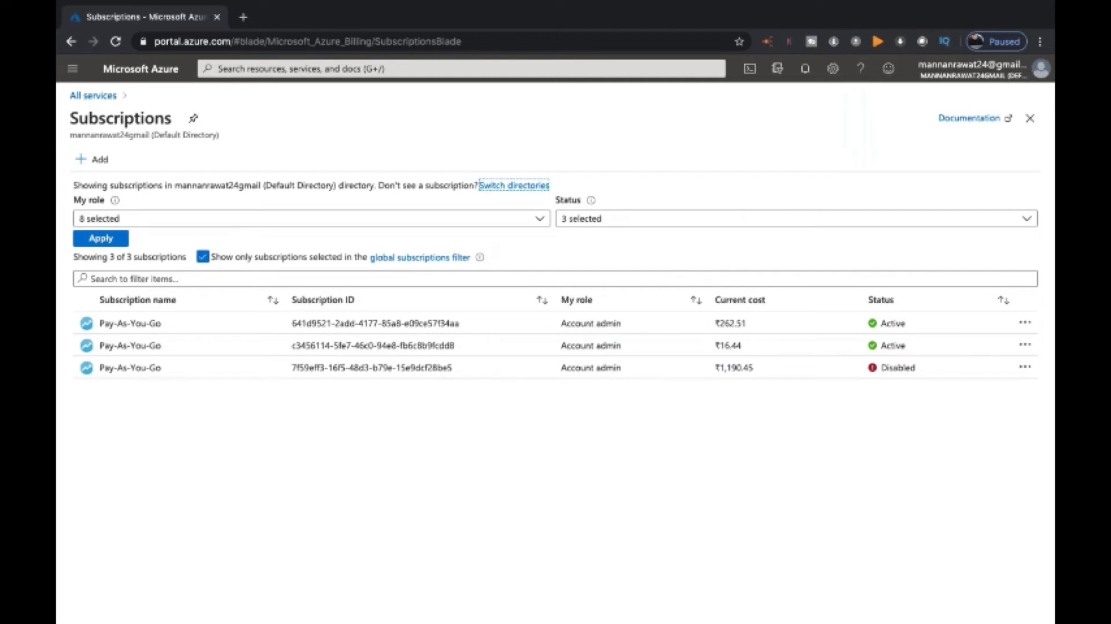
left_click(101, 97)
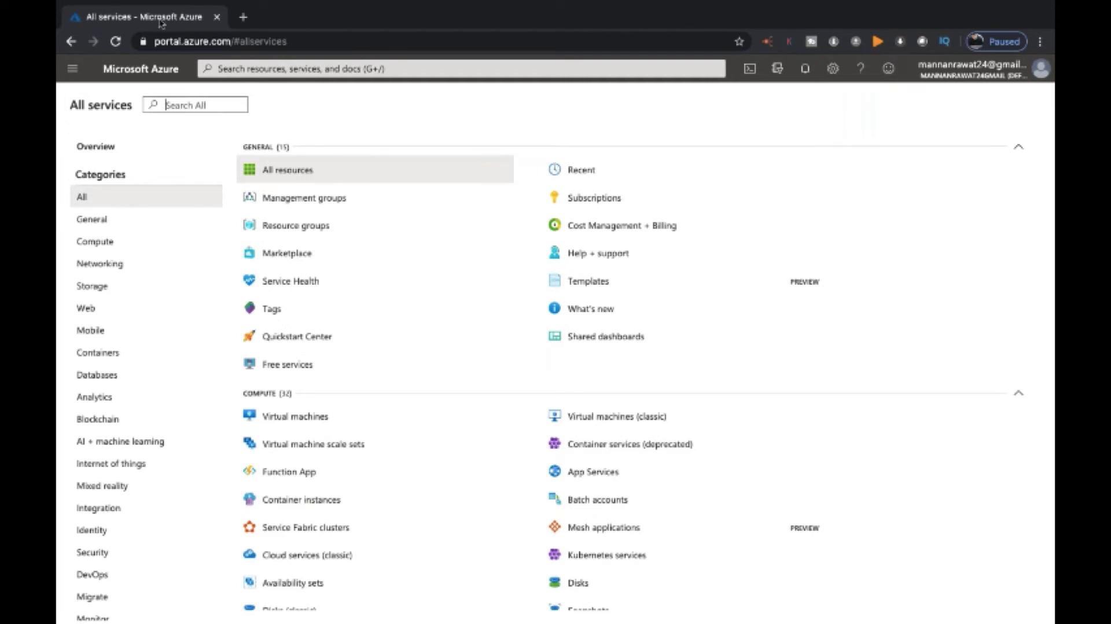
scroll(214, 364, "down", 1)
scroll(215, 363, "up", 1)
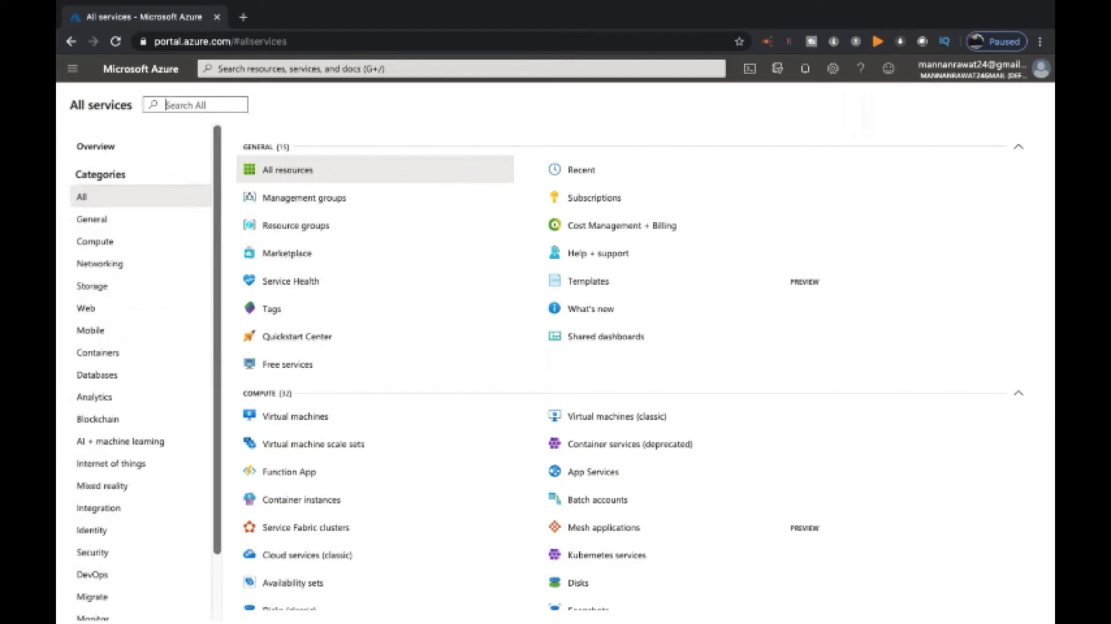
key("ctrl+Left")
key("ctrl+Left")
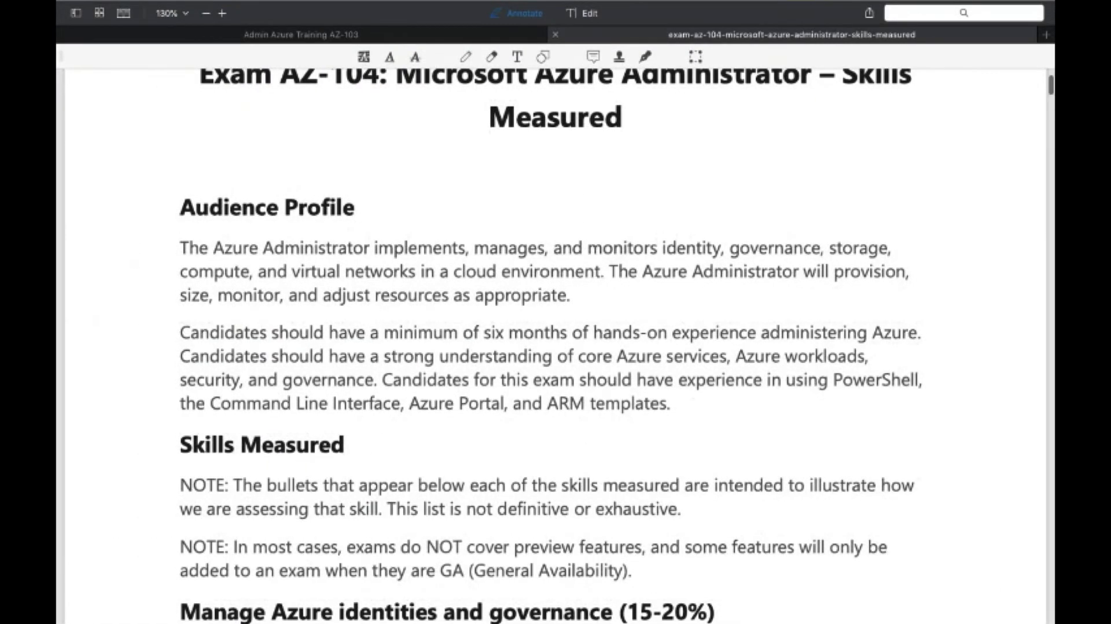
scroll(327, 425, "down", 10)
key("super+minus")
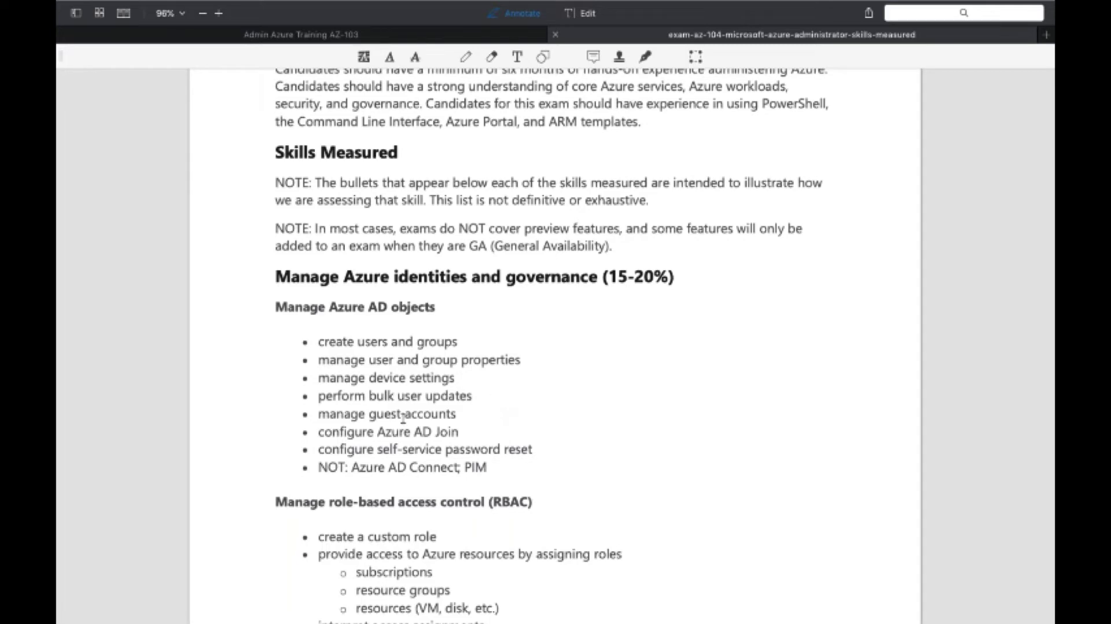
key("ctrl+Right")
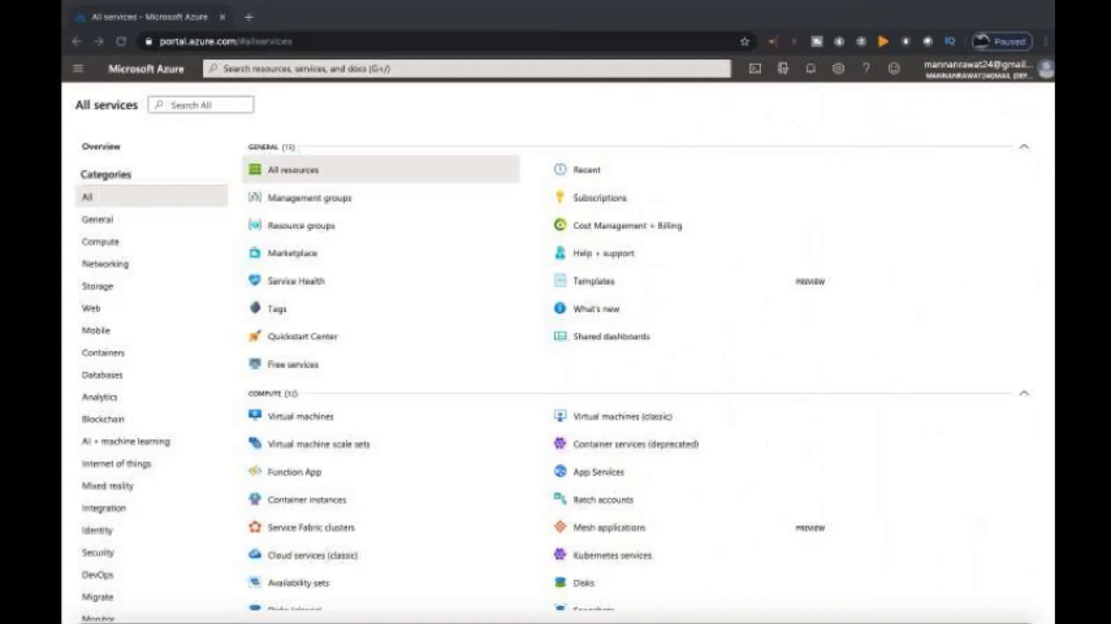
- Filter All services to the Security category from the Categories list
mouse_move(339, 414)
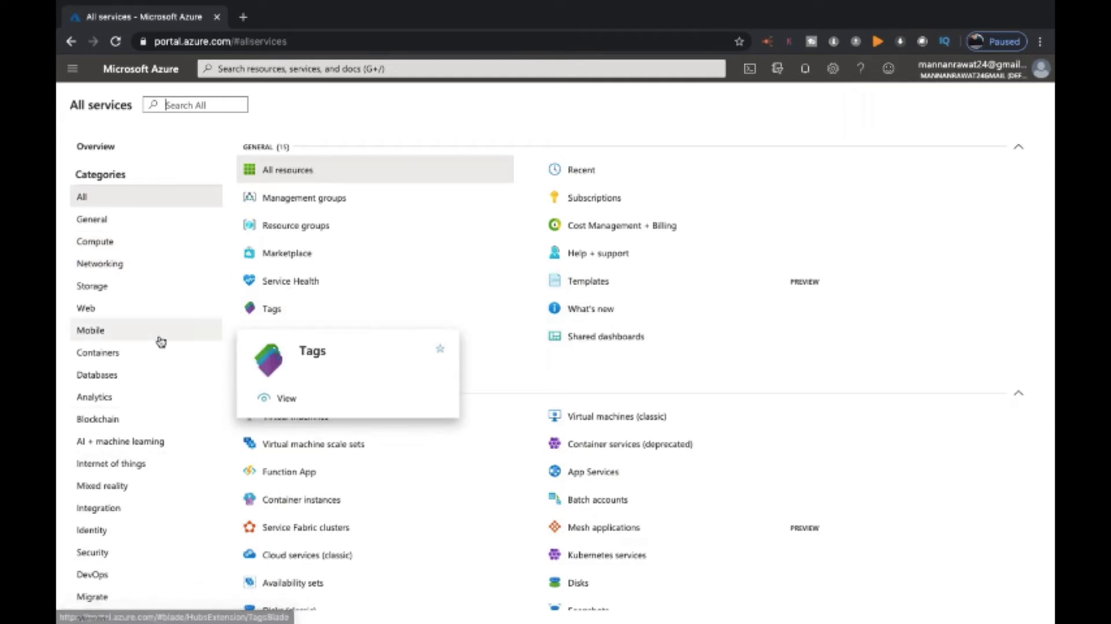
scroll(167, 488, "down", 1)
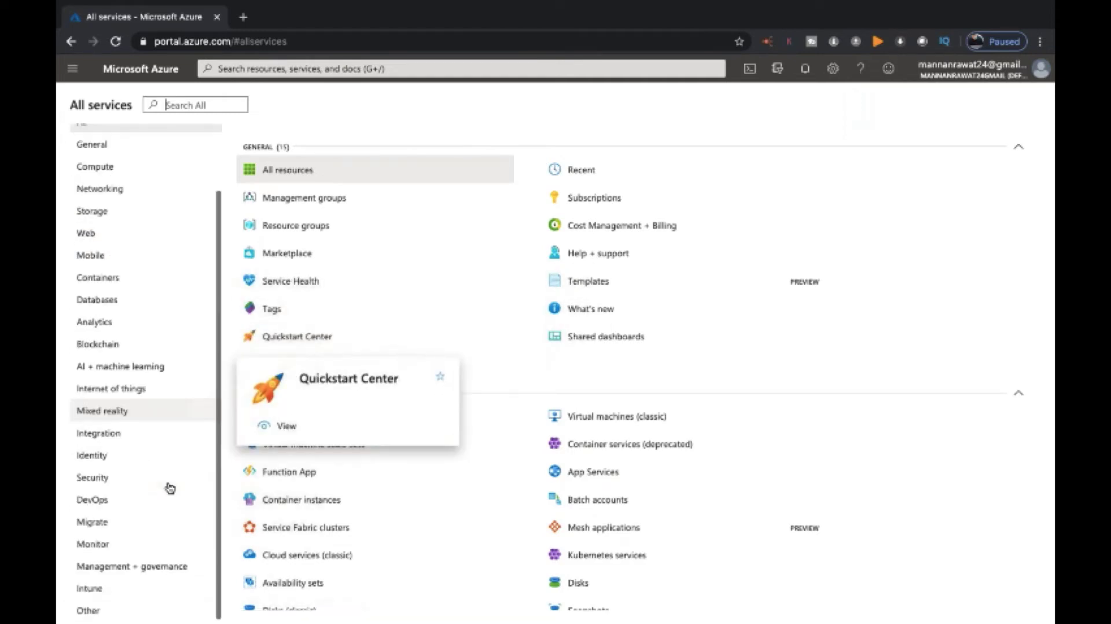
left_click(107, 477)
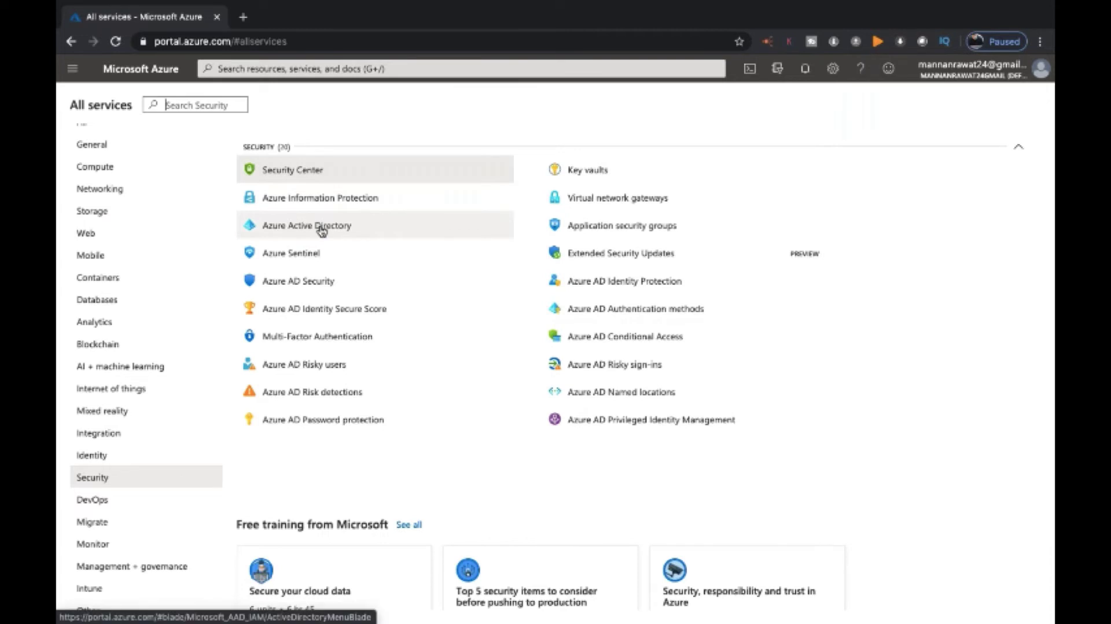
- Open Azure Active Directory from the Security services, then switch to the desktop
mouse_move(322, 232)
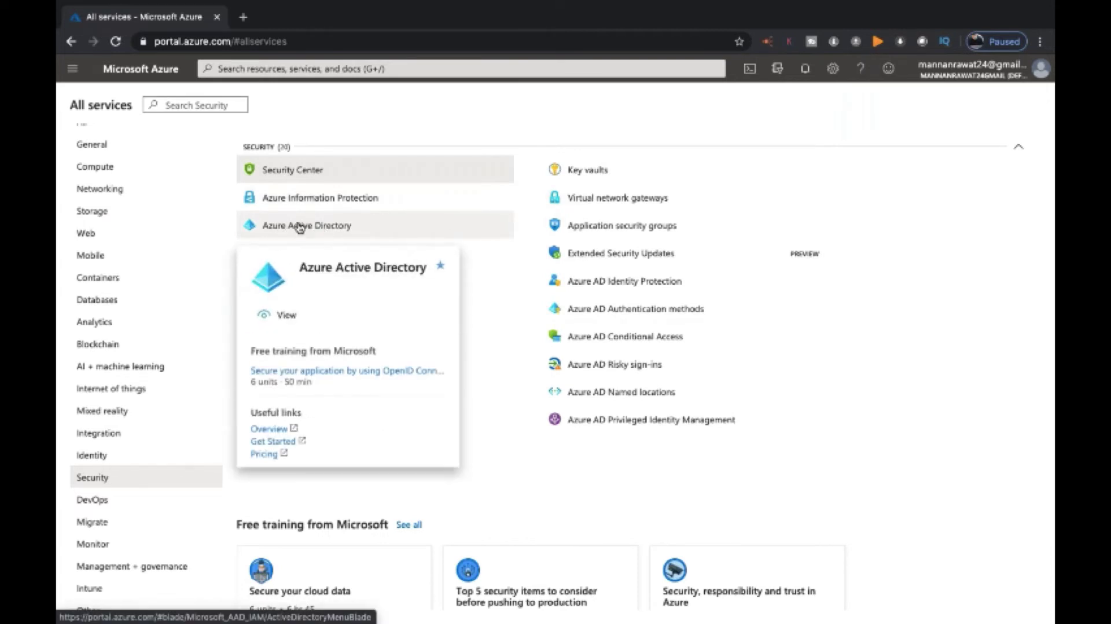
left_click(299, 226)
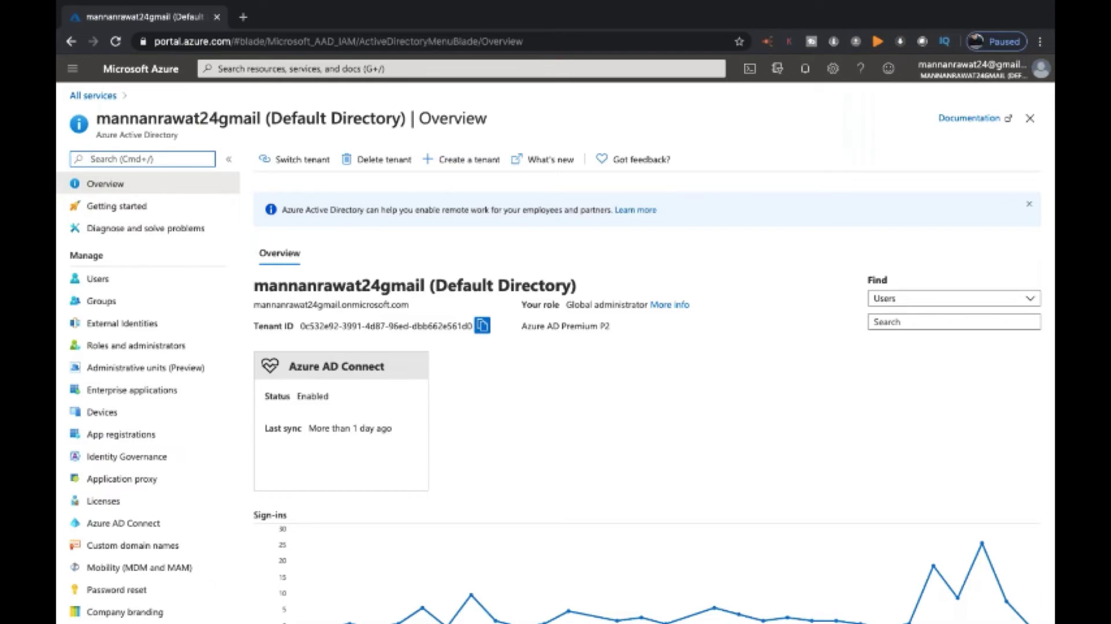
key("ctrl+Left")
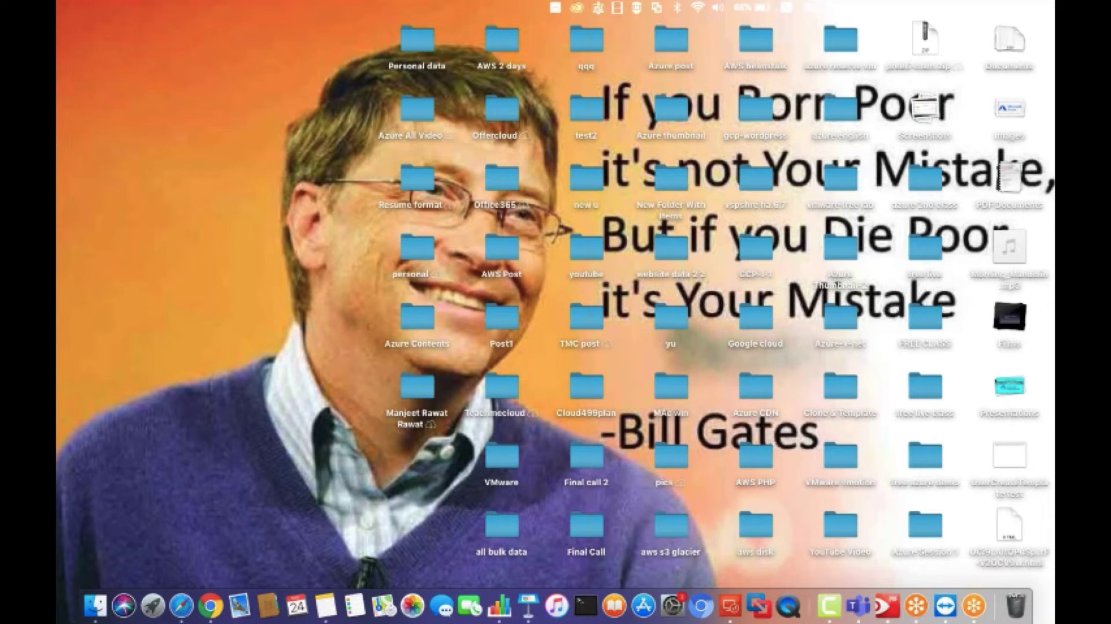
key("F12")
left_click(945, 11)
left_click_drag(782, 601, 783, 623)
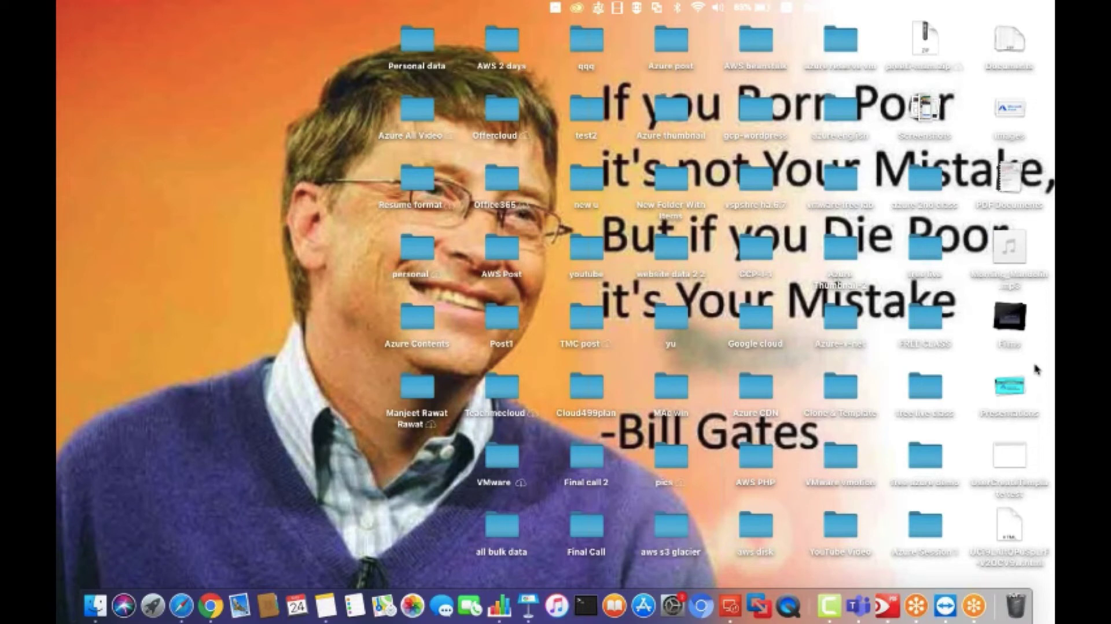
- Return to the Azure AD overview and open Users under Manage
key("ctrl+Right")
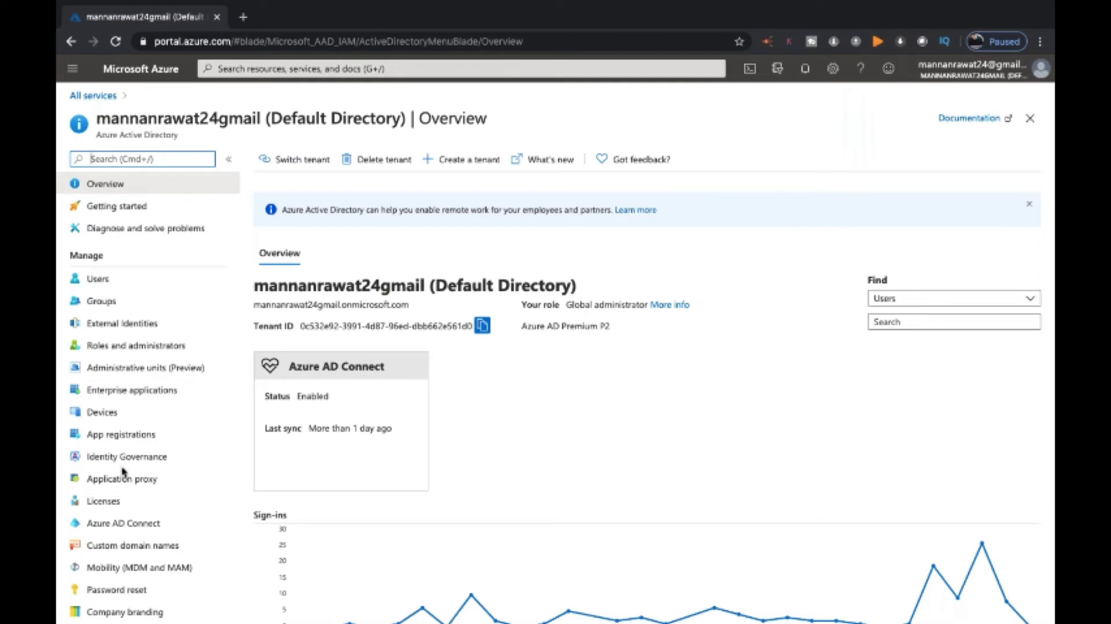
scroll(123, 472, "down", 1)
scroll(123, 471, "down", 5)
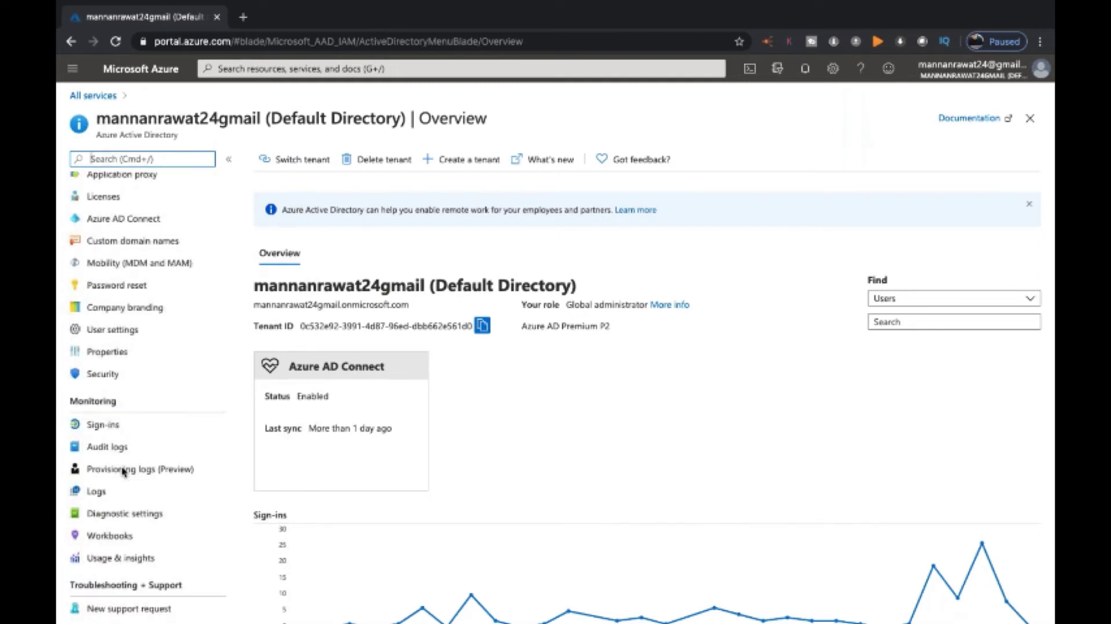
scroll(123, 472, "up", 6)
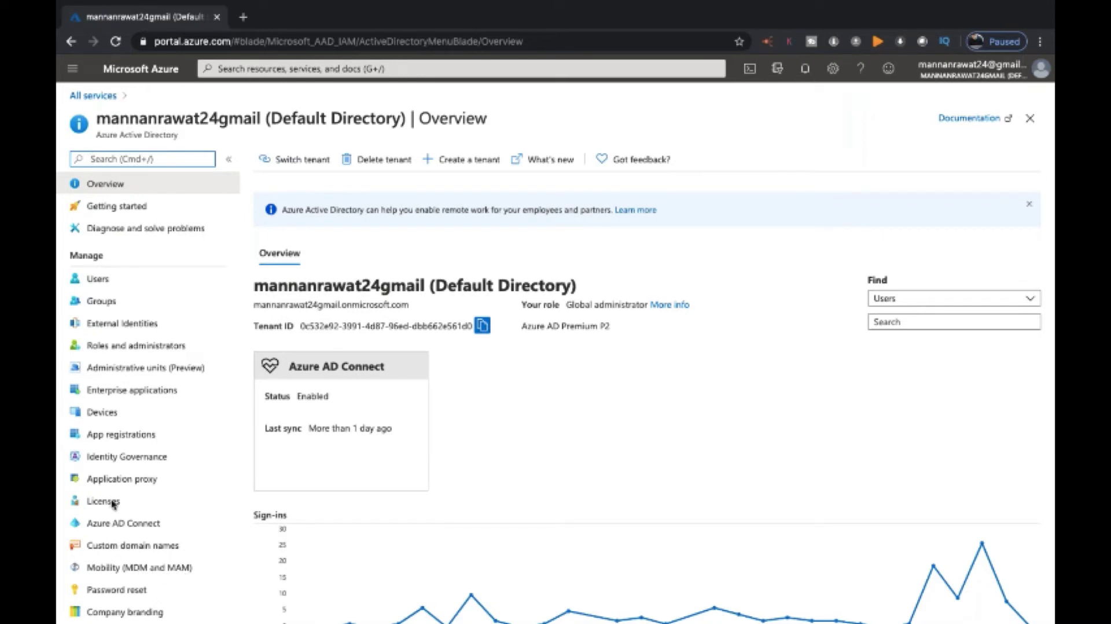
left_click(99, 279)
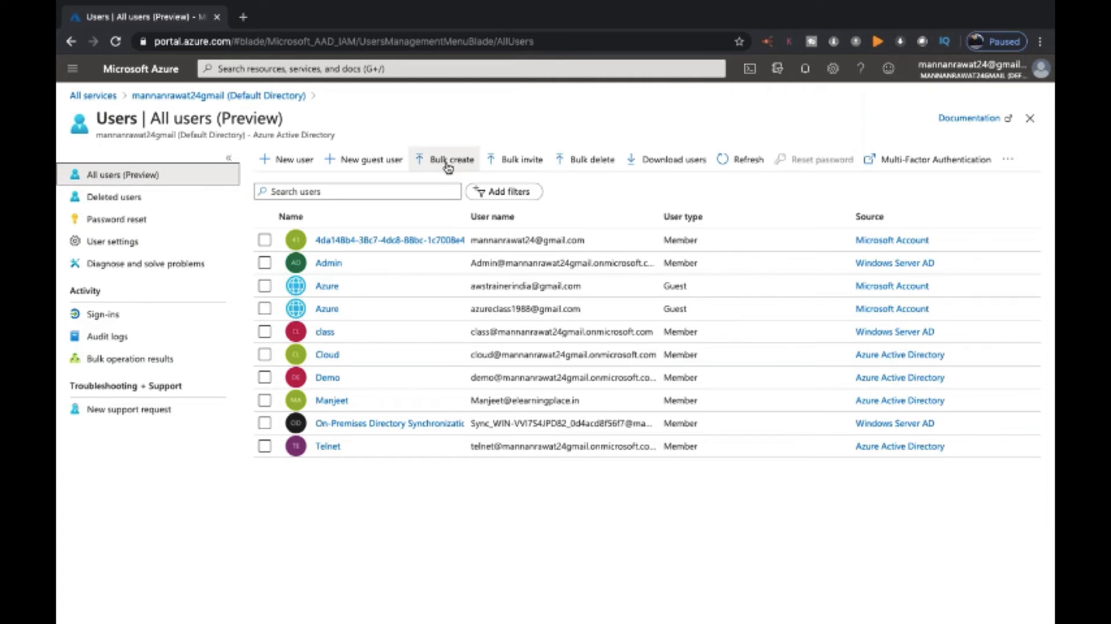
- Start Bulk create in the Users toolbar and download its CSV template
left_click(448, 168)
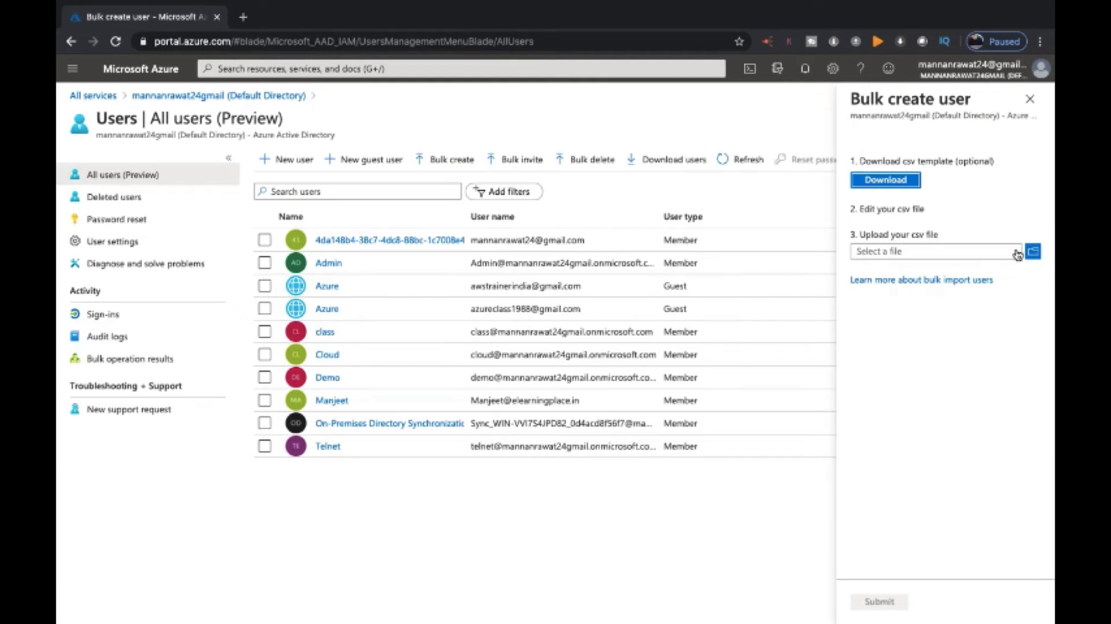
left_click(881, 181)
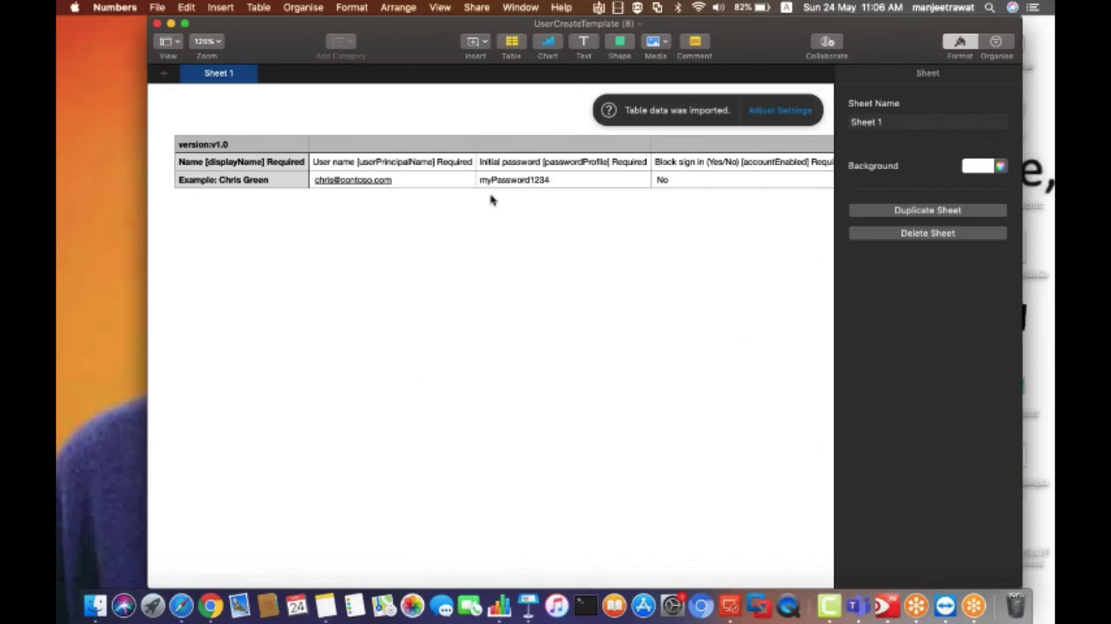
- Insert an empty row above the example user in the CSV template
scroll(491, 199, "right", 10)
scroll(490, 200, "left", 10)
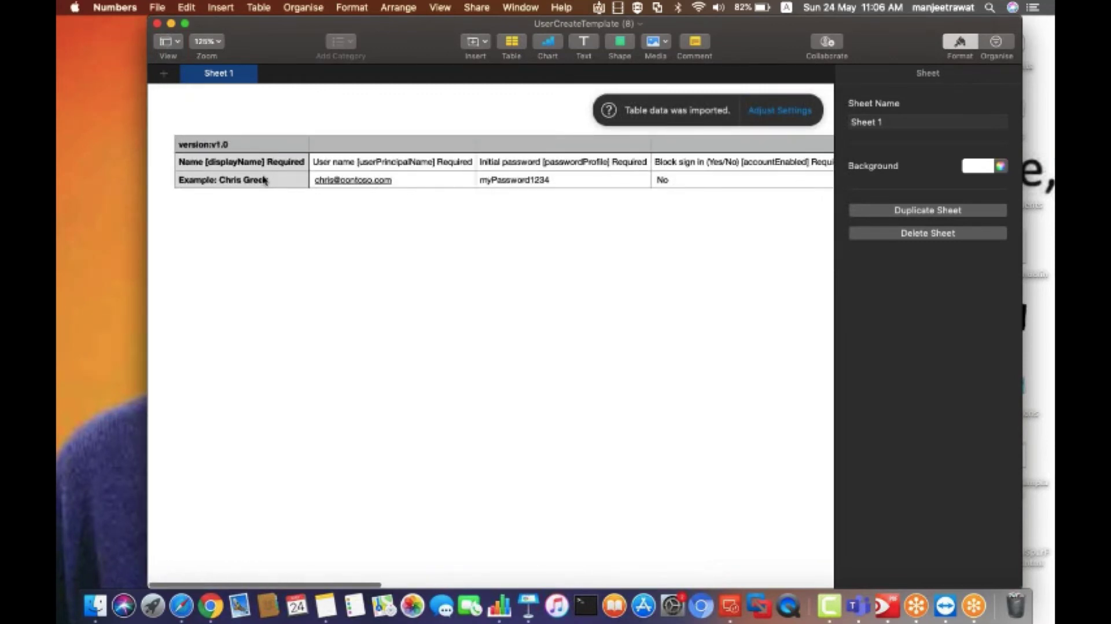
right_click(264, 180)
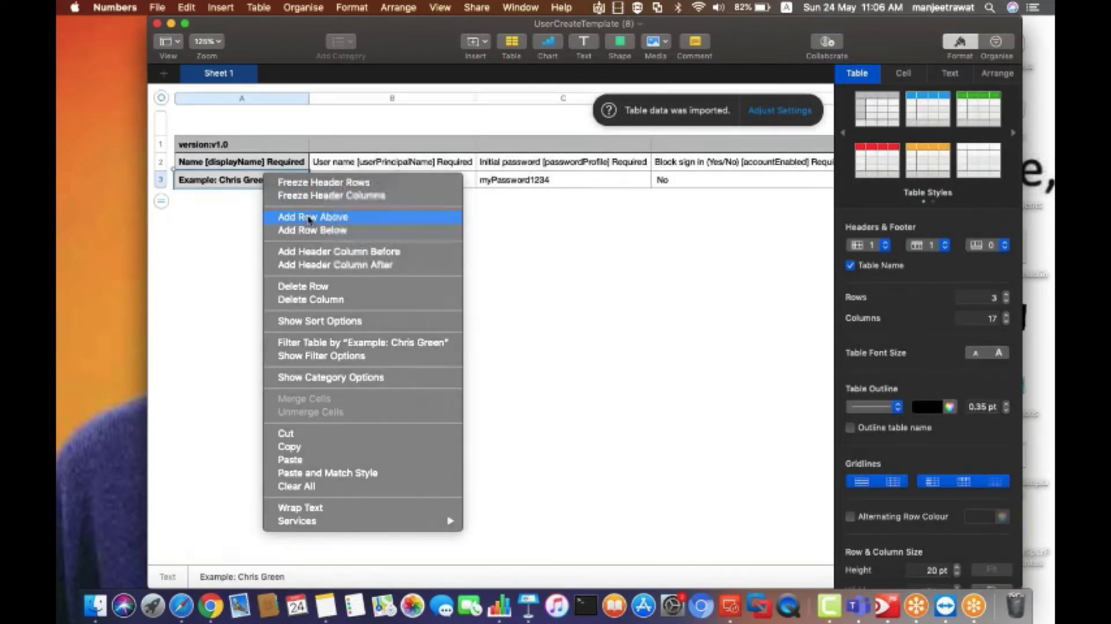
left_click(309, 218)
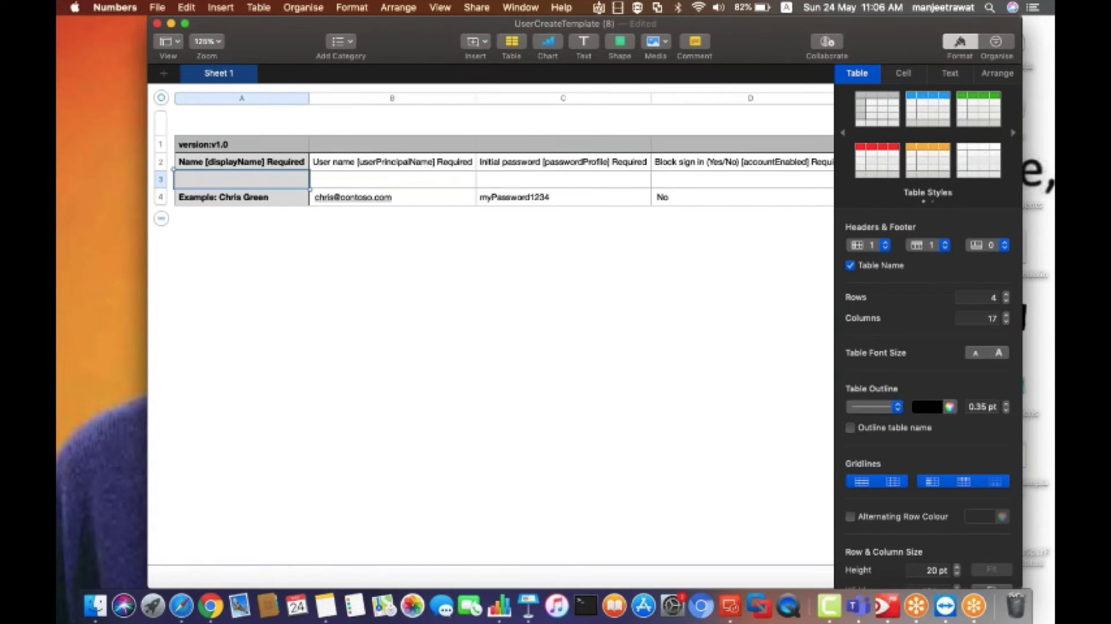
- Fill the new row with Xyz, xyz@ and yes, then return to the Azure portal
type("xyz")
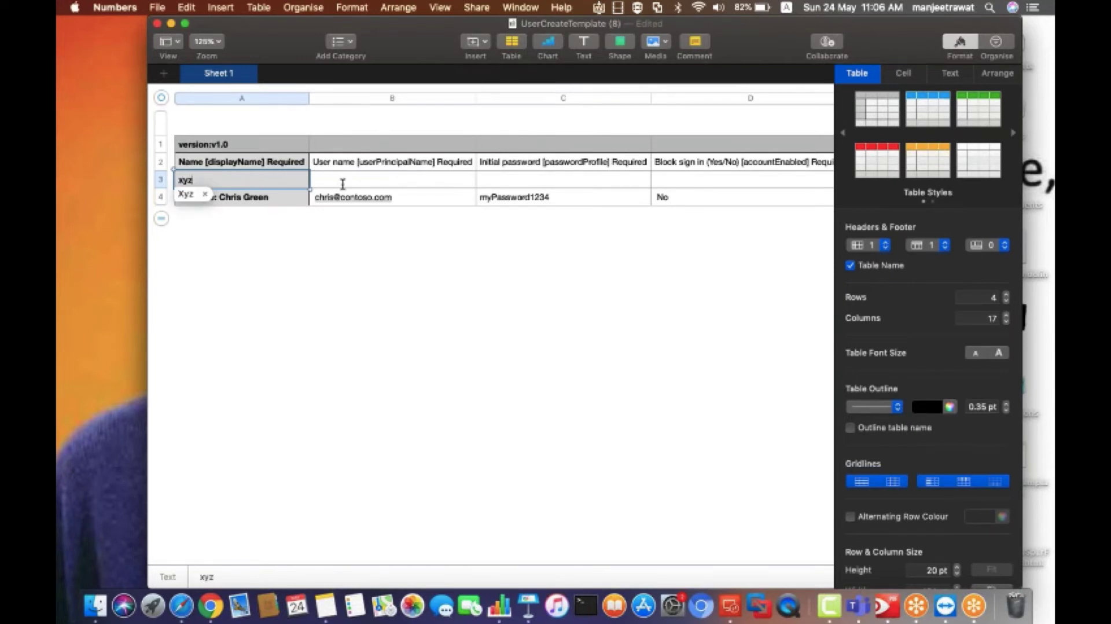
key("Tab")
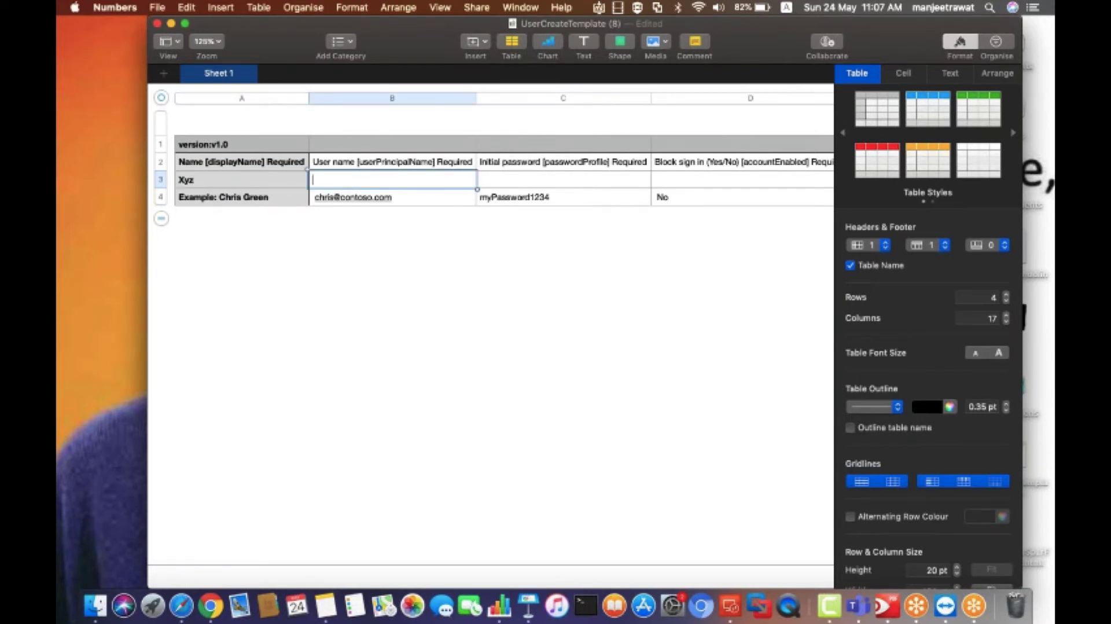
type("xyz@")
left_click(562, 185)
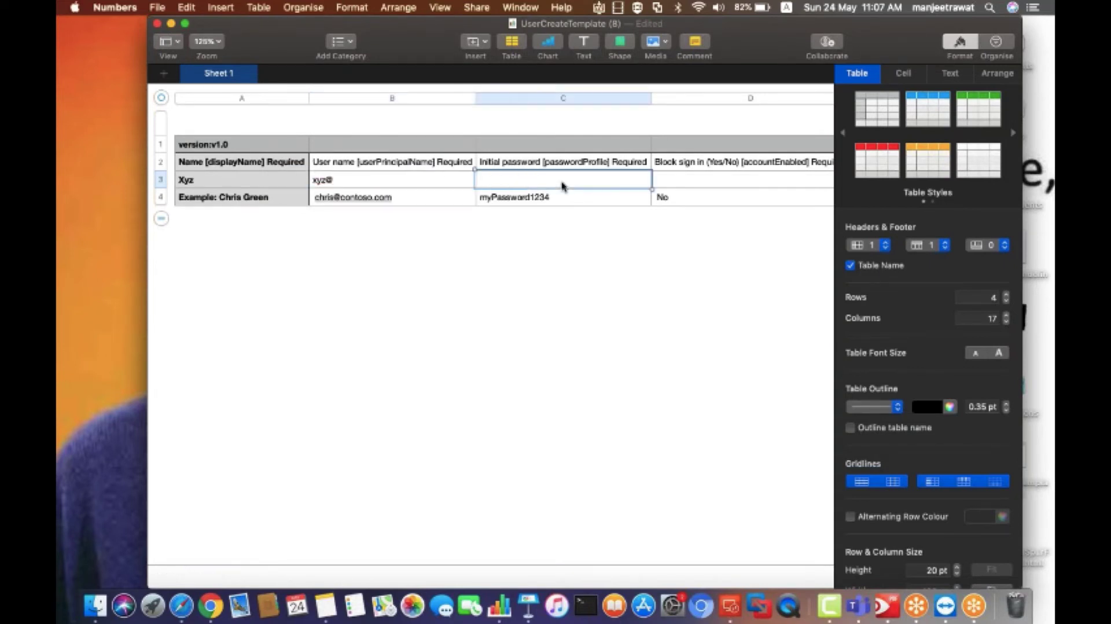
left_click(680, 183)
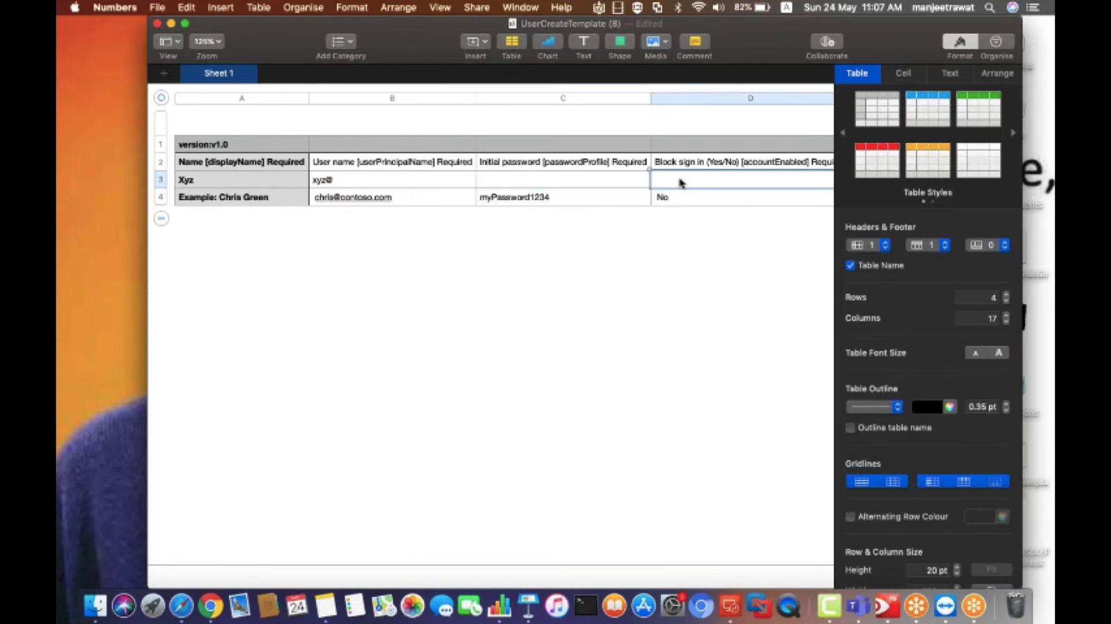
type("yes")
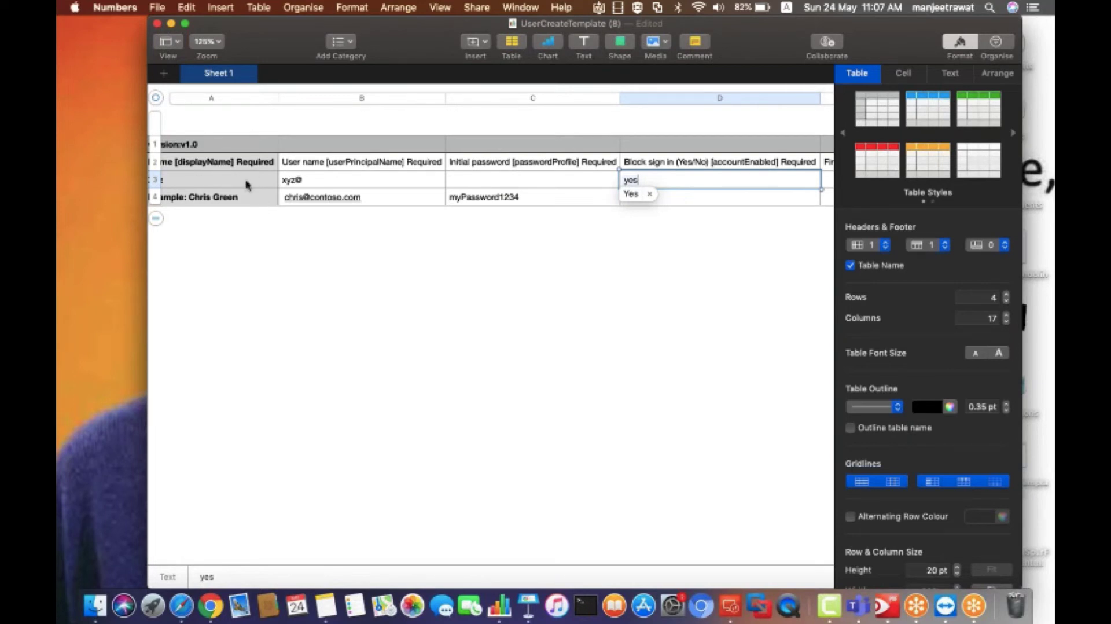
key("ctrl+Right")
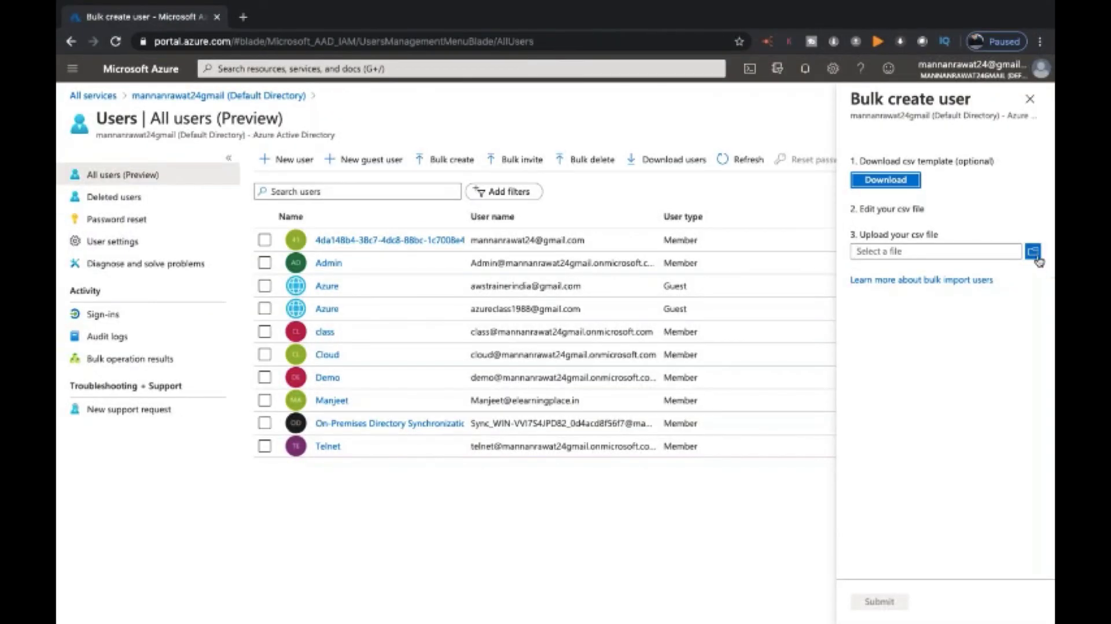
left_click(1032, 251)
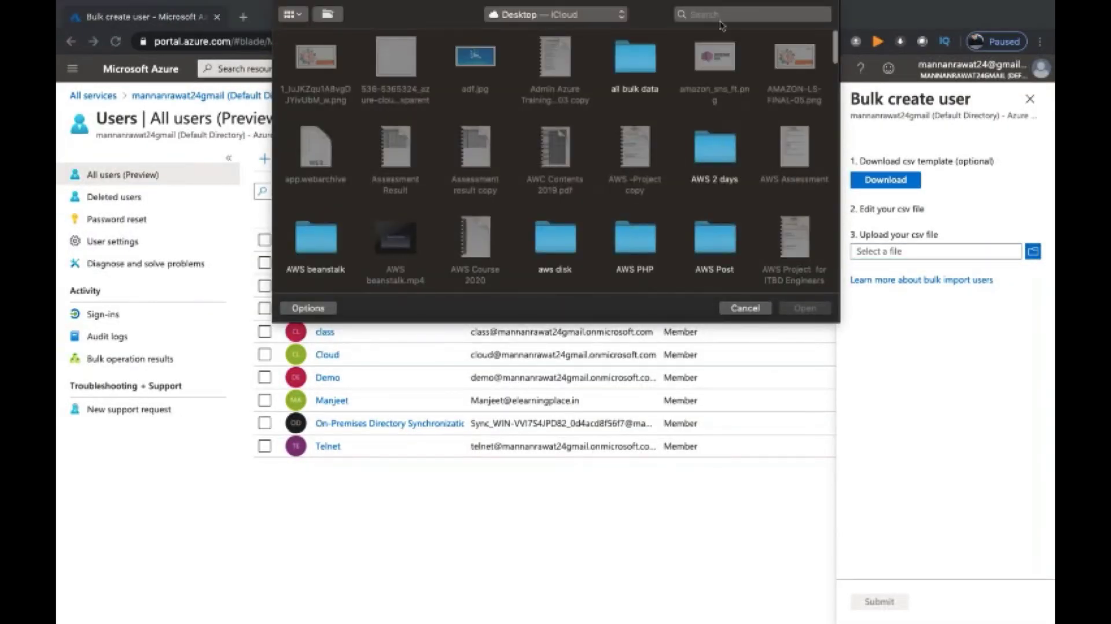
left_click(748, 309)
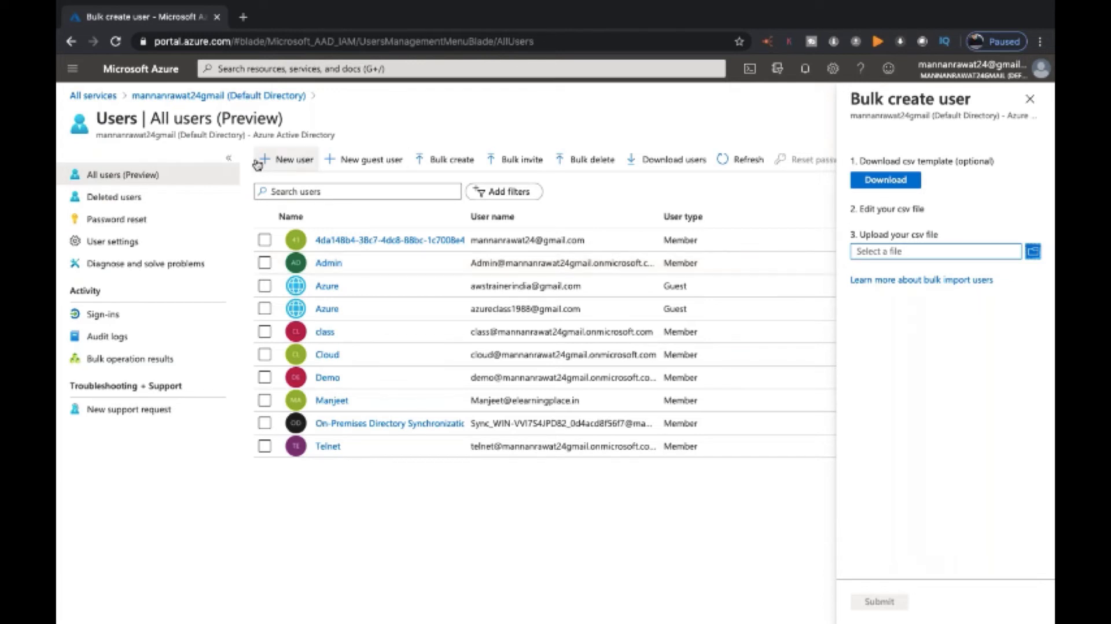
- Start a new user, then go back via the 'Users | All users (Preview)' breadcrumb
left_click(284, 159)
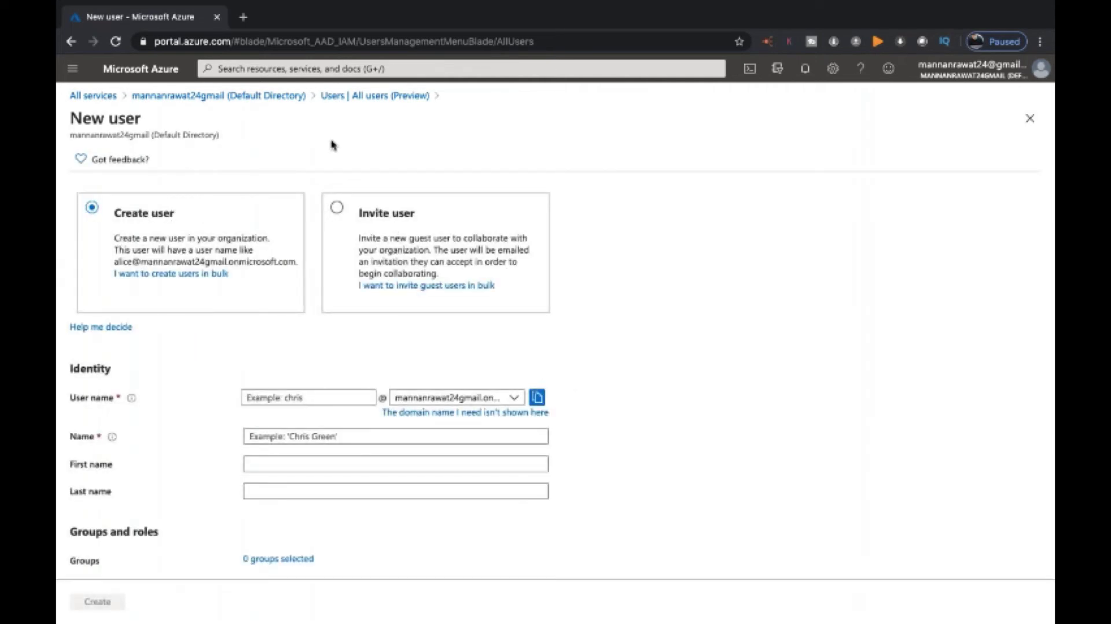
left_click(349, 95)
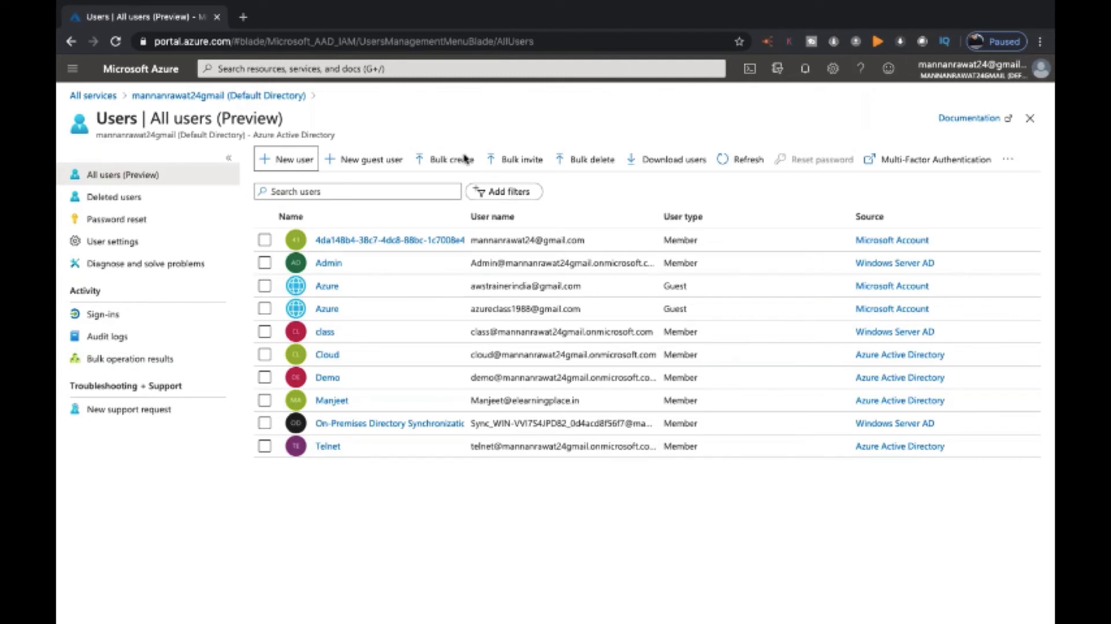
- In a New user form, enter aws as user name on the onmicrosoft domain and as display name
left_click(307, 161)
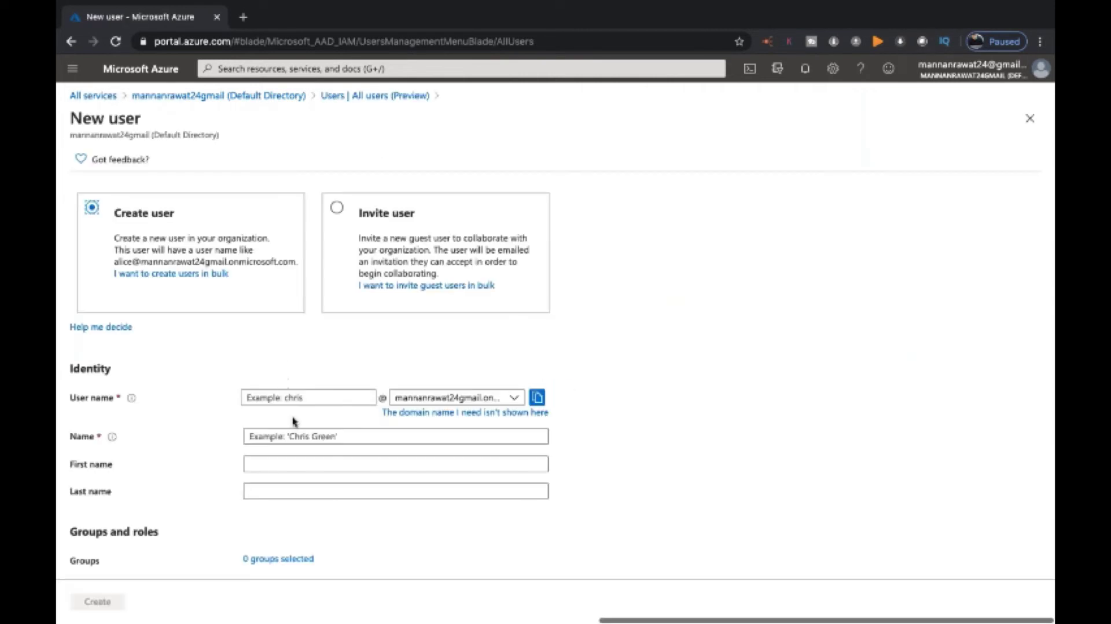
left_click(296, 401)
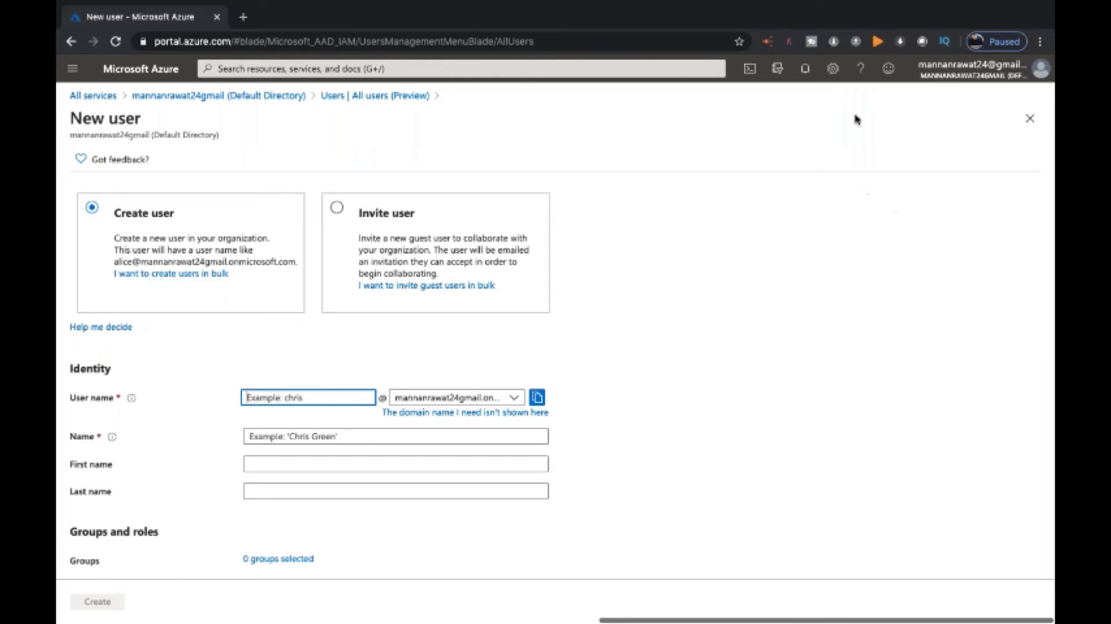
type("w")
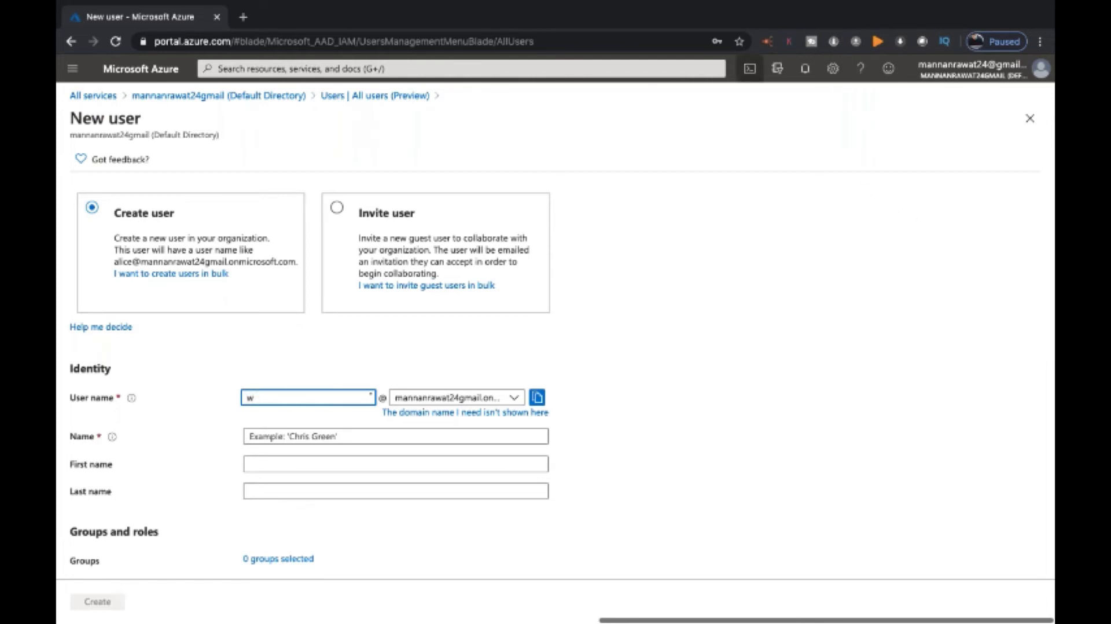
key("BackSpace")
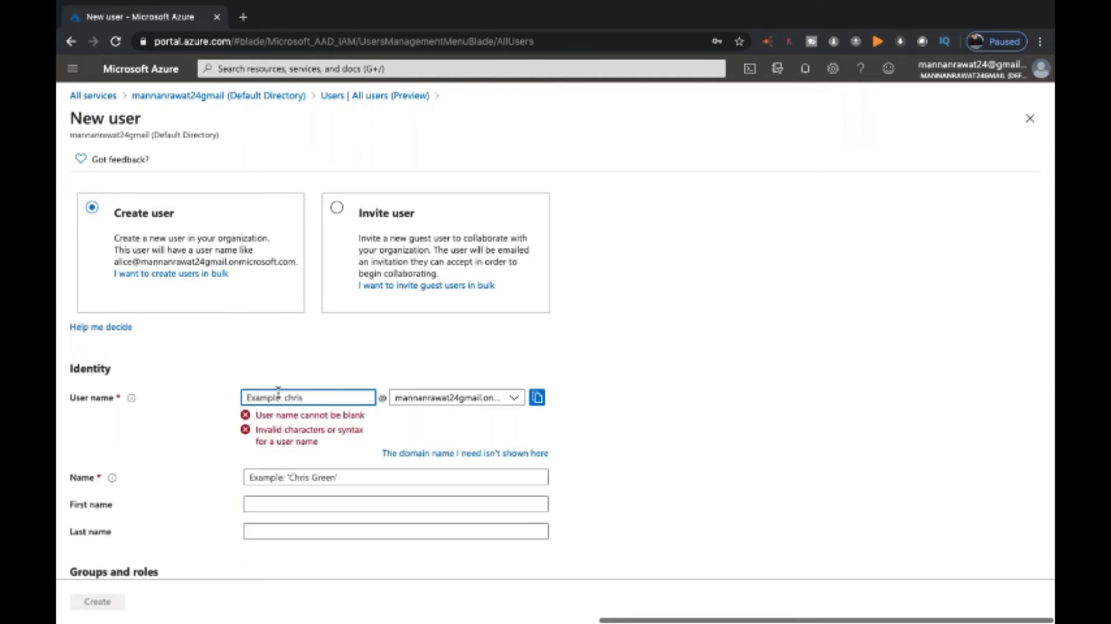
type("aws")
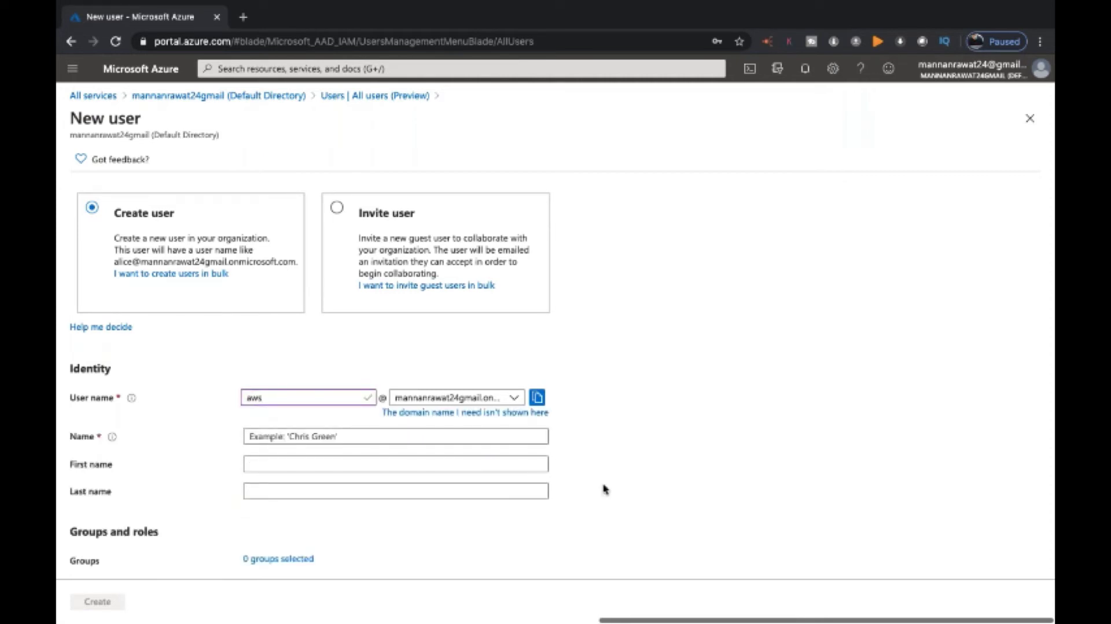
left_click(489, 396)
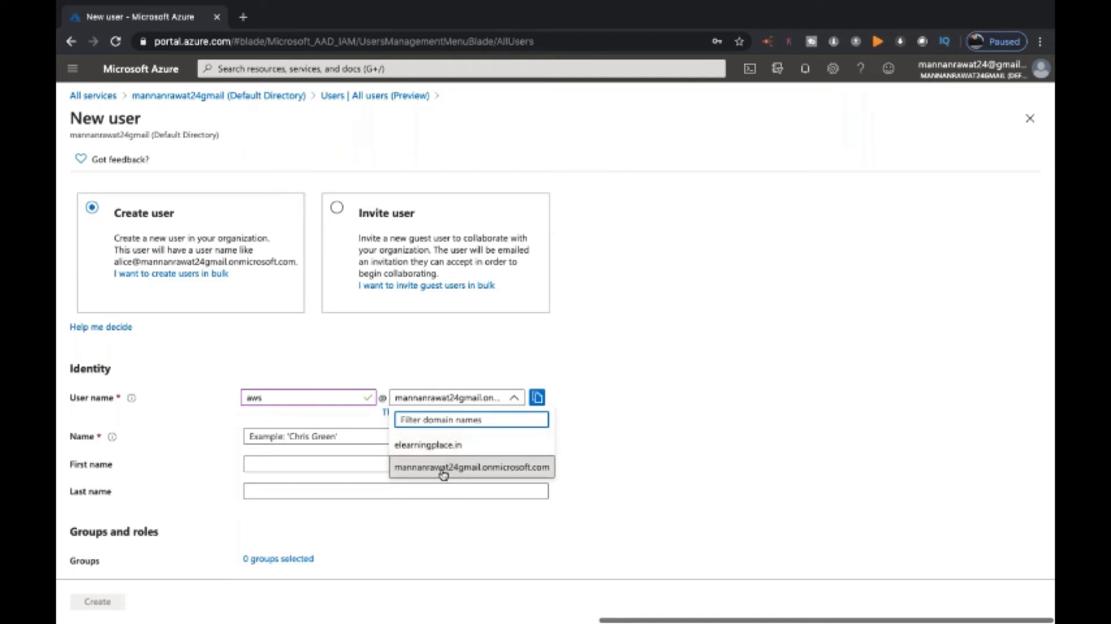
left_click(443, 474)
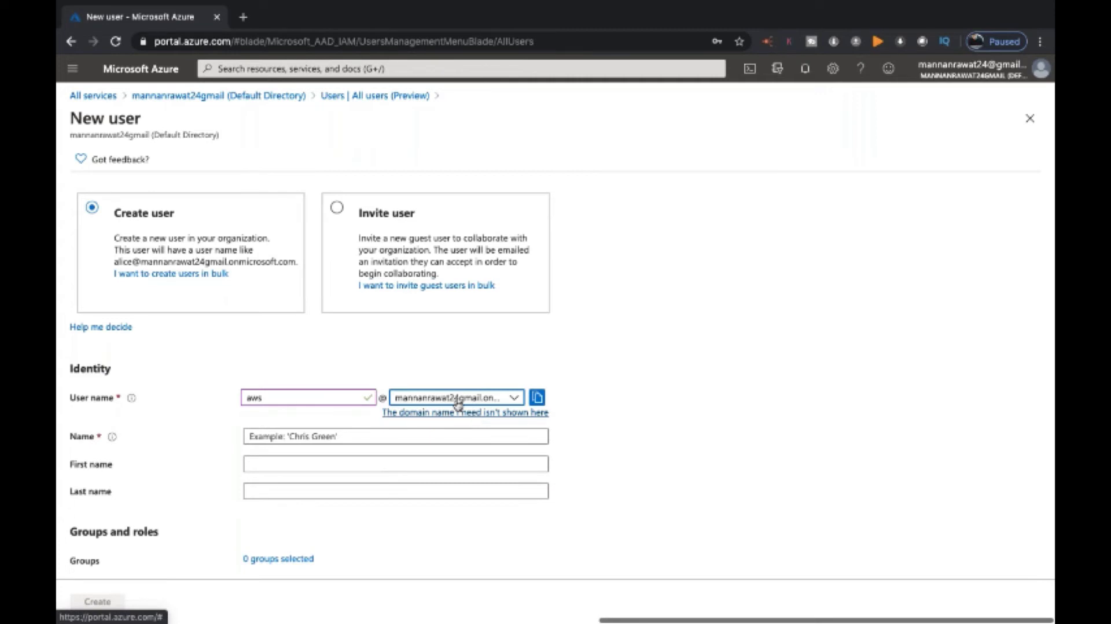
left_click(332, 436)
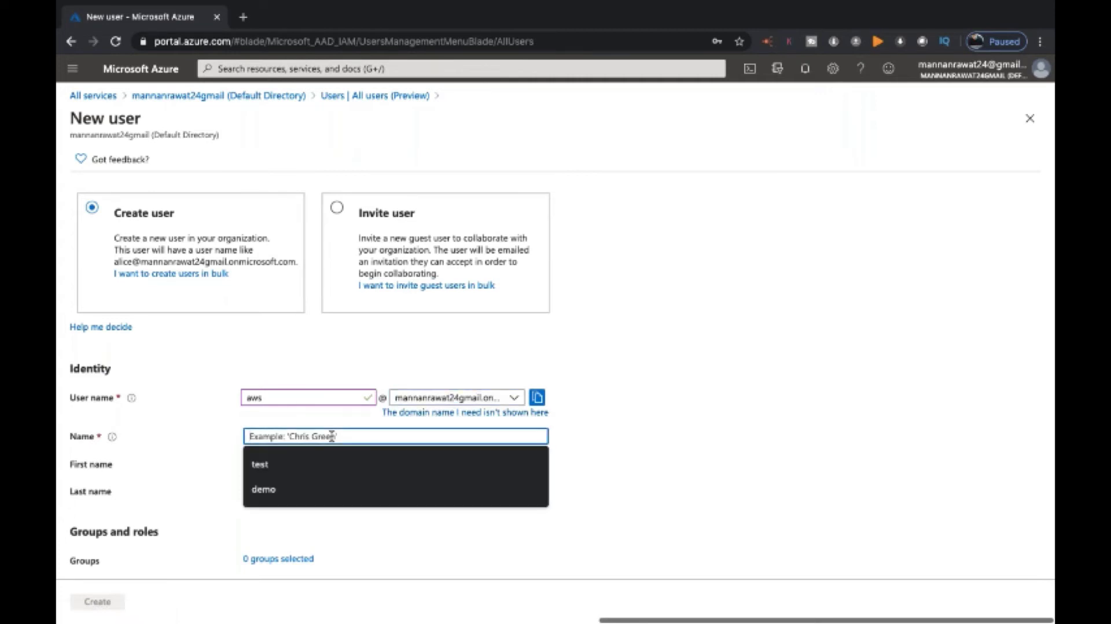
type("aws")
left_click(792, 386)
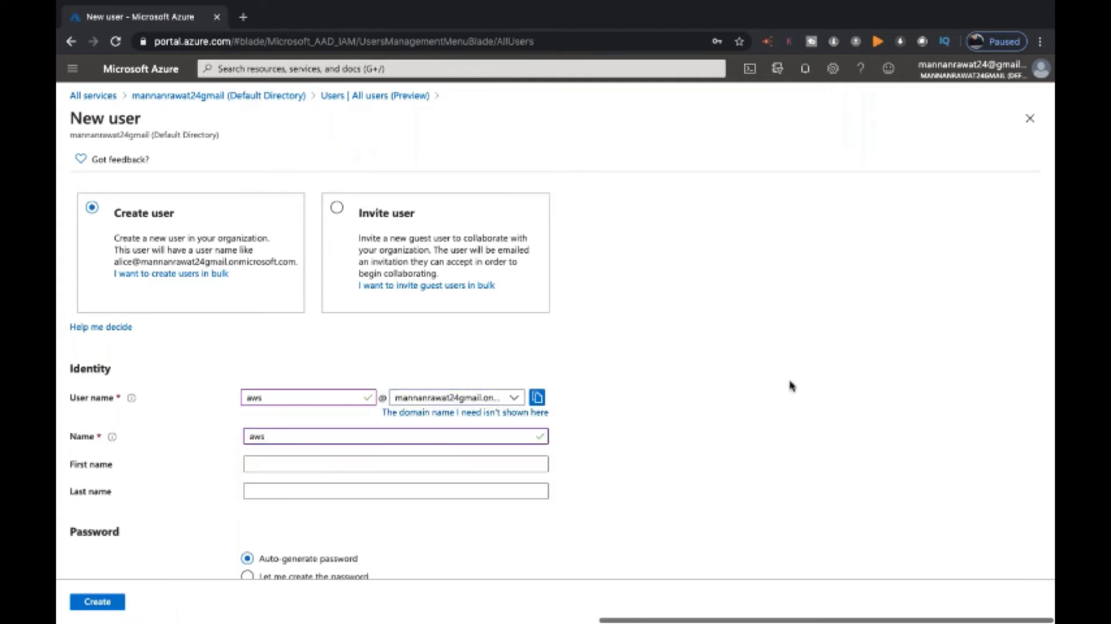
- Choose 'Let me create the password' and enter an initial password for the user
scroll(404, 347, "down", 3)
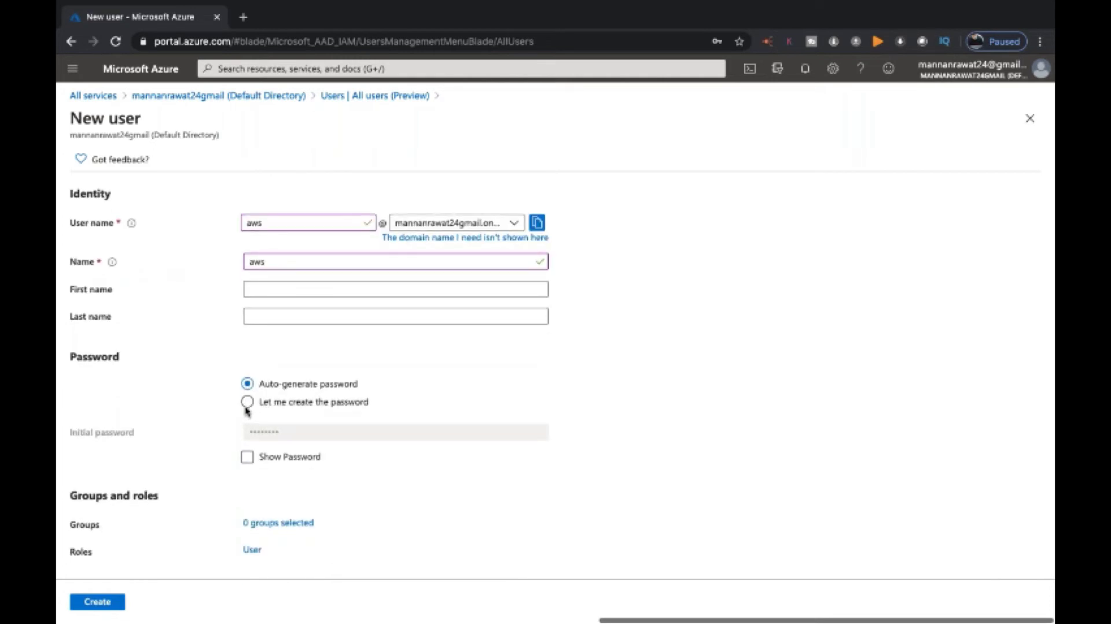
left_click(247, 402)
left_click(284, 429)
type("Pa")
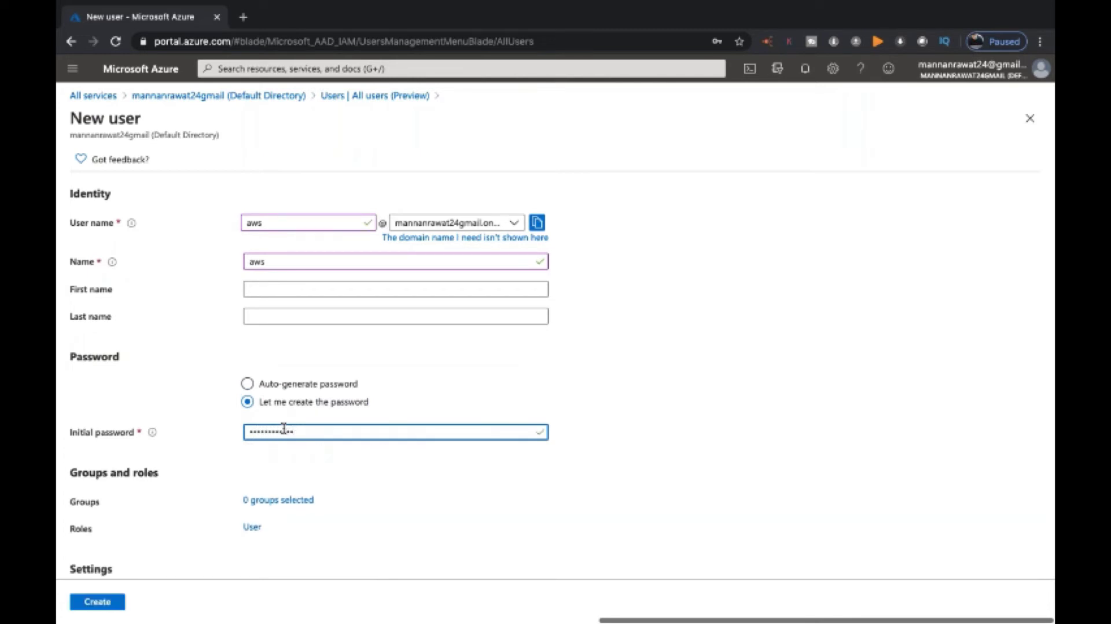
scroll(332, 515, "down", 3)
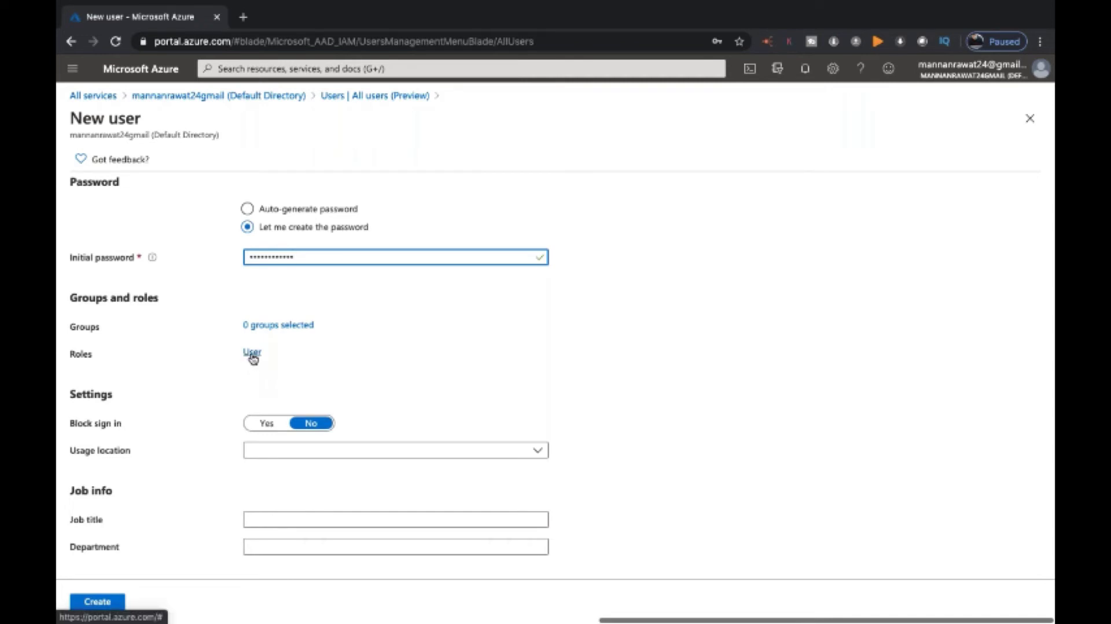
left_click(251, 354)
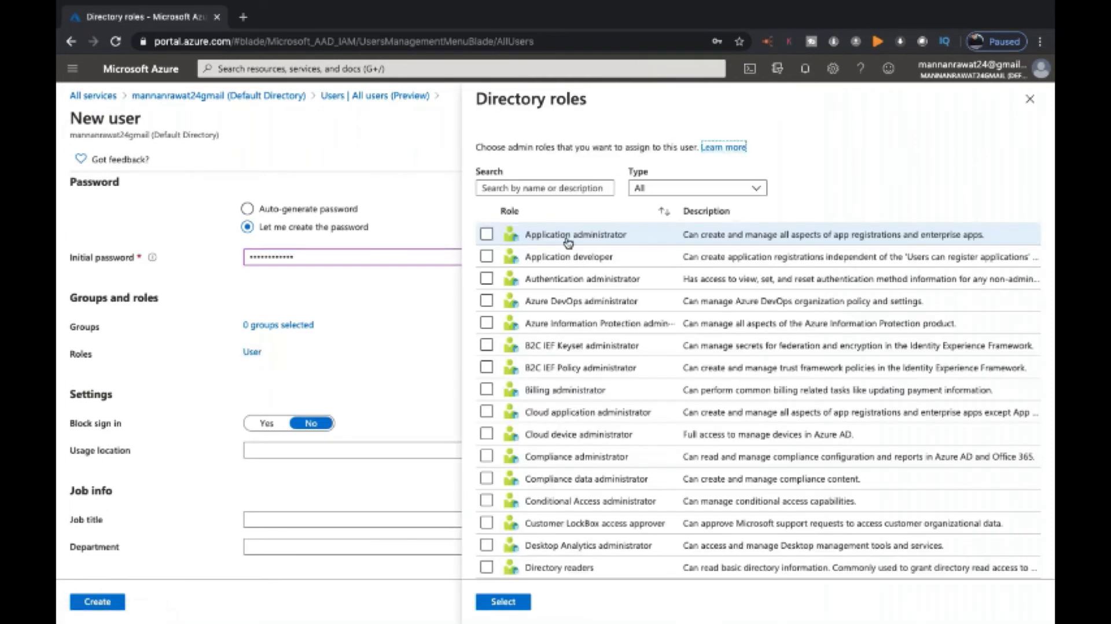
- Close the Directory roles list with Groups administrator left unticked, keeping the User role
scroll(643, 295, "down", 5)
scroll(642, 294, "down", 10)
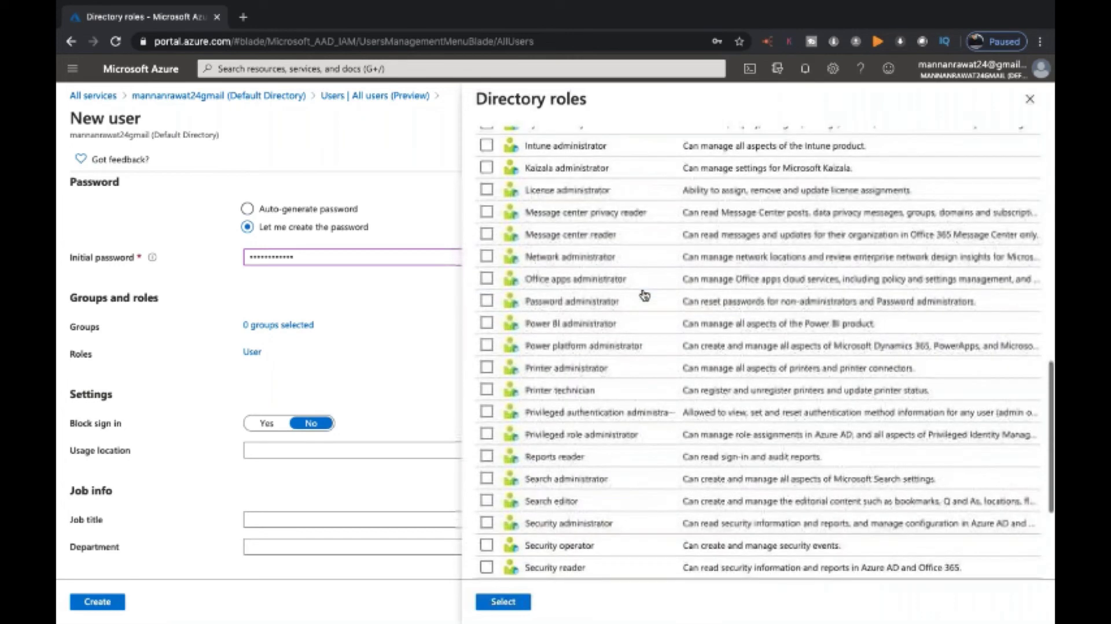
scroll(640, 278, "up", 15)
scroll(606, 262, "down", 3)
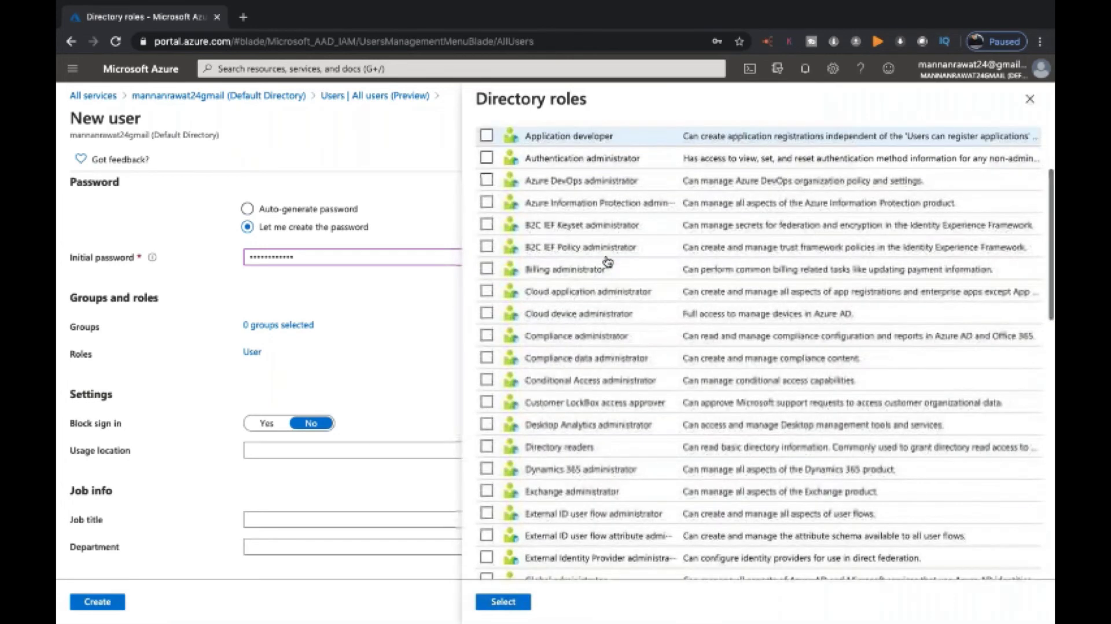
scroll(581, 413, "down", 3)
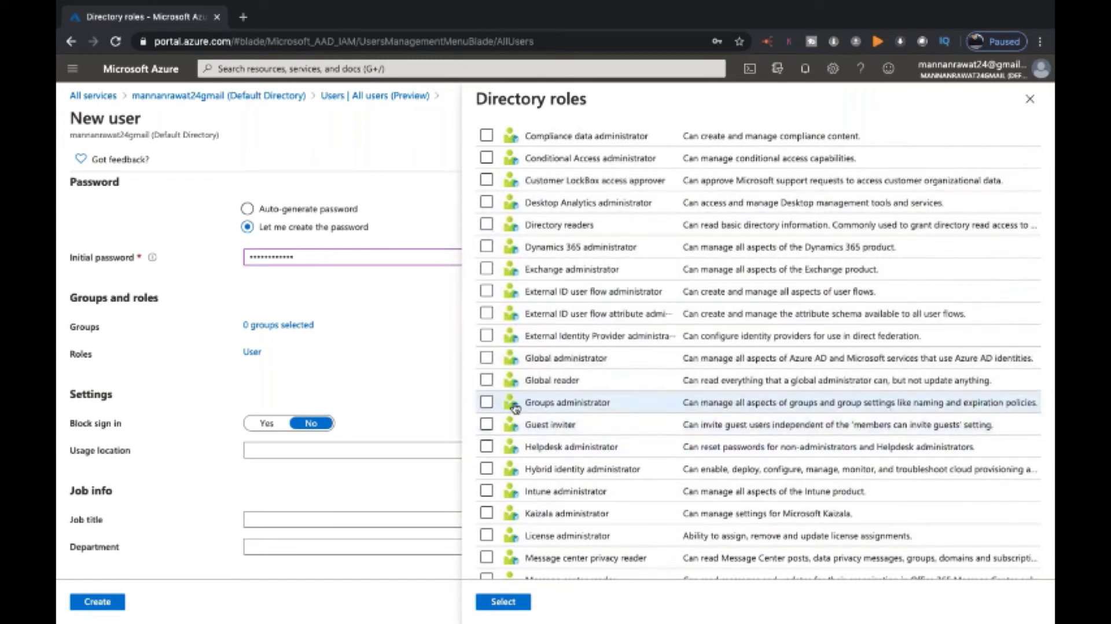
left_click(493, 404)
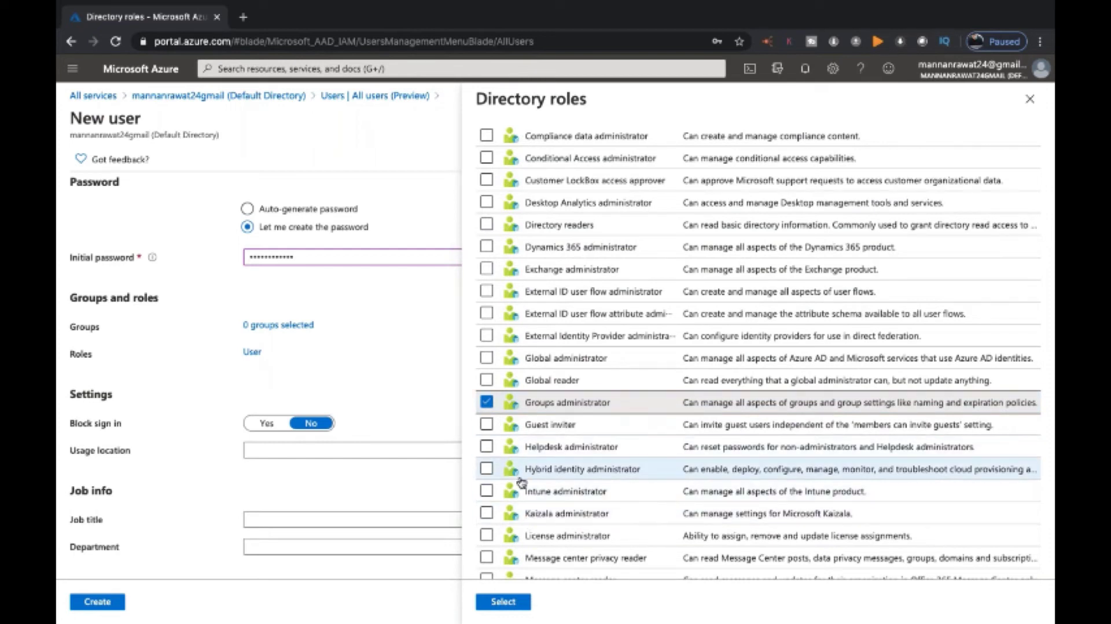
left_click(486, 402)
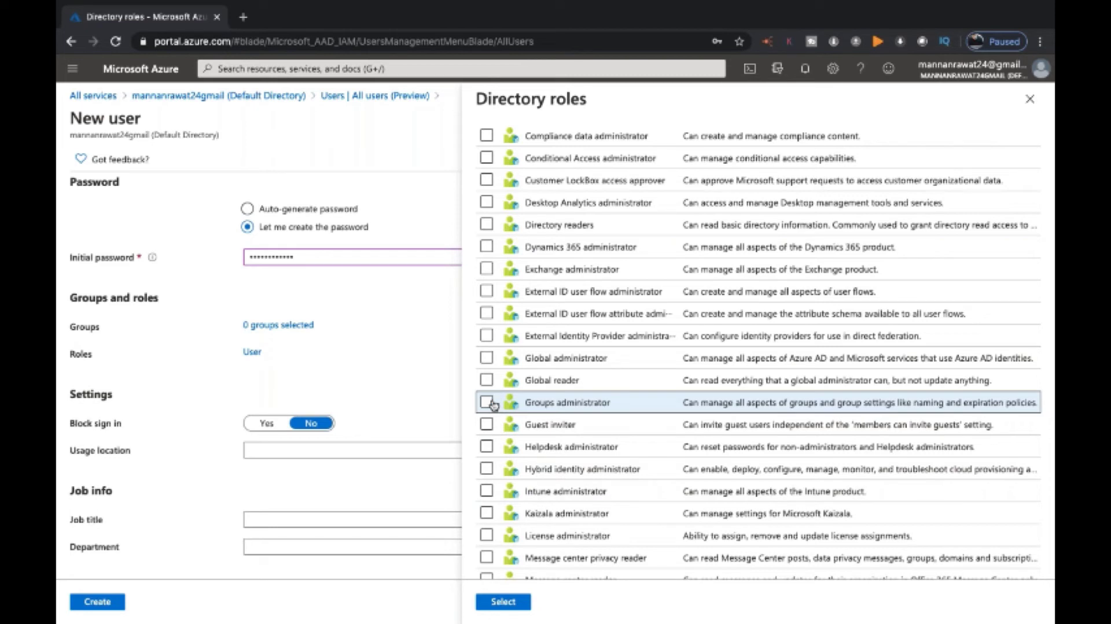
left_click(1032, 101)
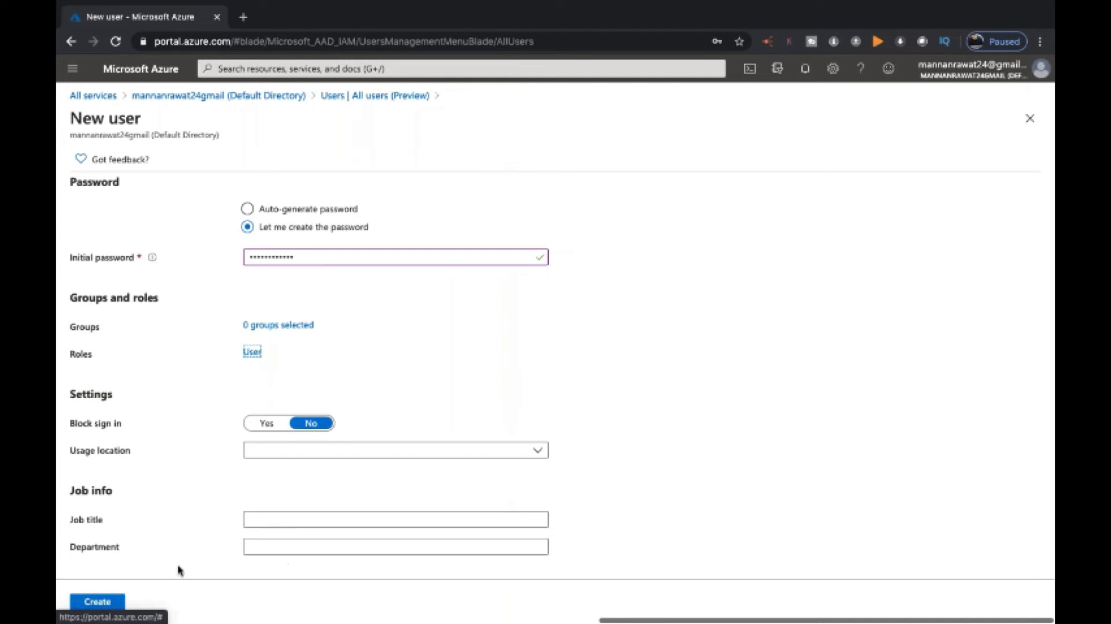
- Create user aws, replacing the rejected initial password with a complexity-compliant one
left_click(103, 601)
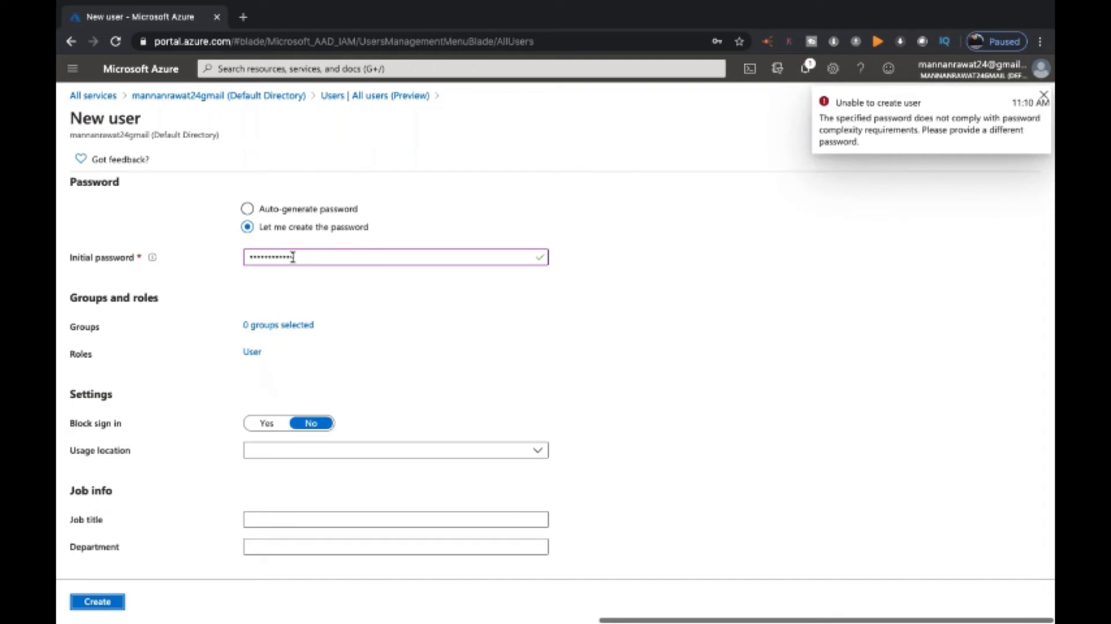
left_click_drag(293, 257, 198, 265)
type("P")
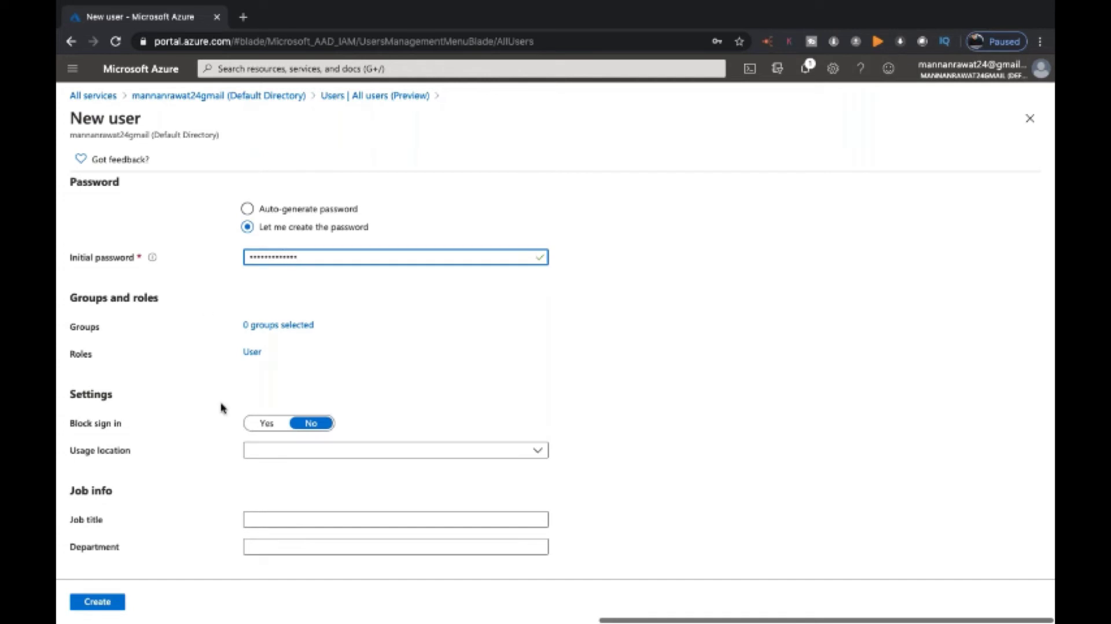
left_click(91, 607)
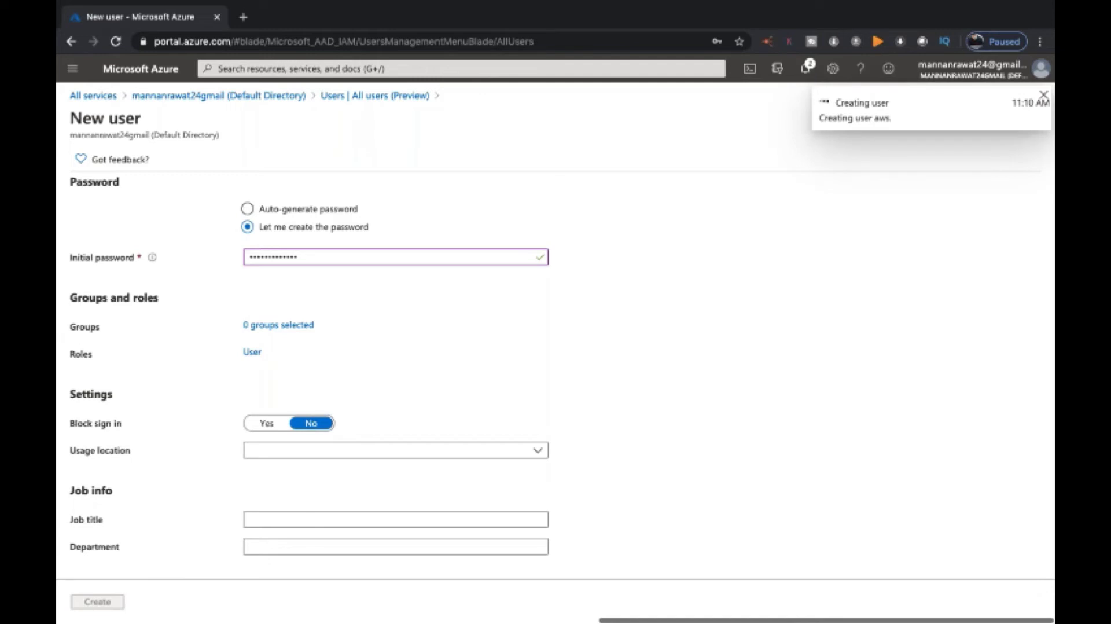
- Open the aws user's profile and copy its user principal name
left_click(1043, 97)
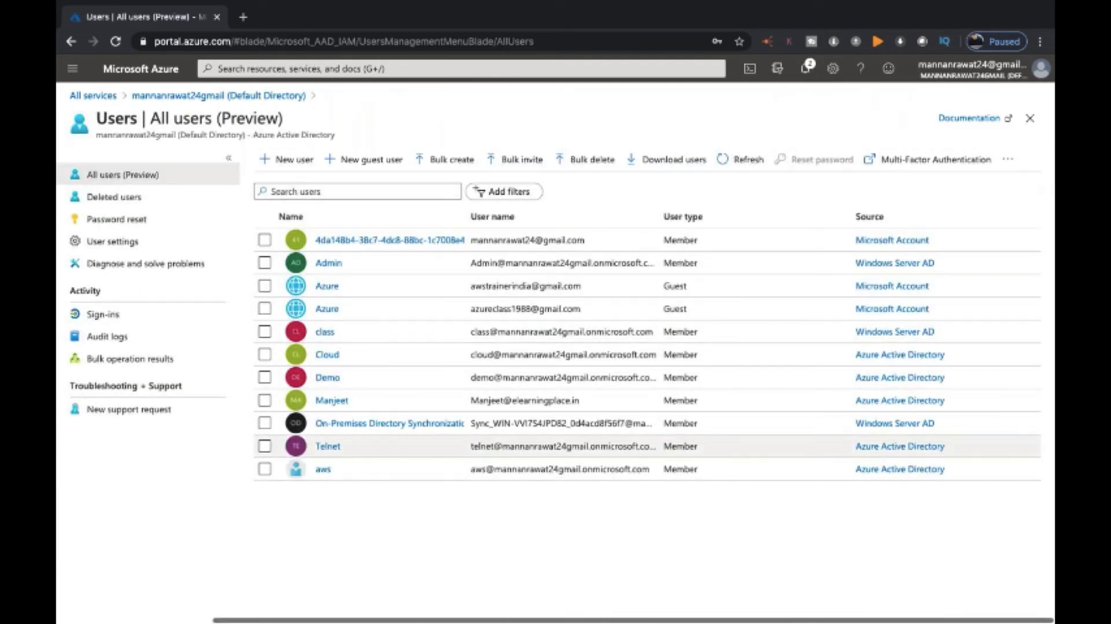
left_click(323, 469)
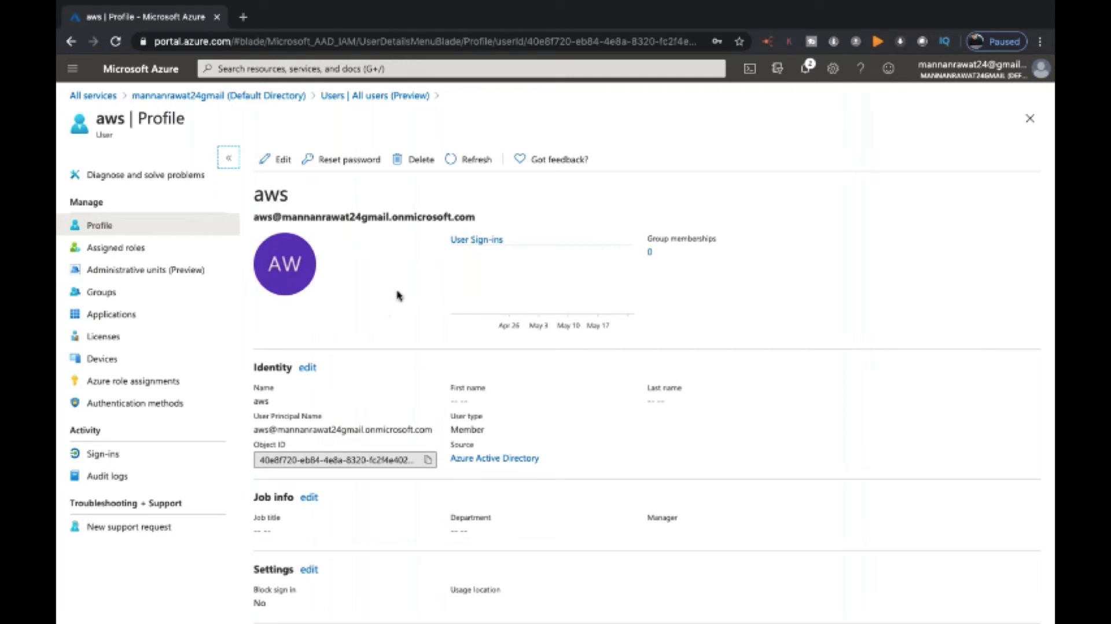
left_click_drag(483, 218, 252, 217)
right_click(280, 218)
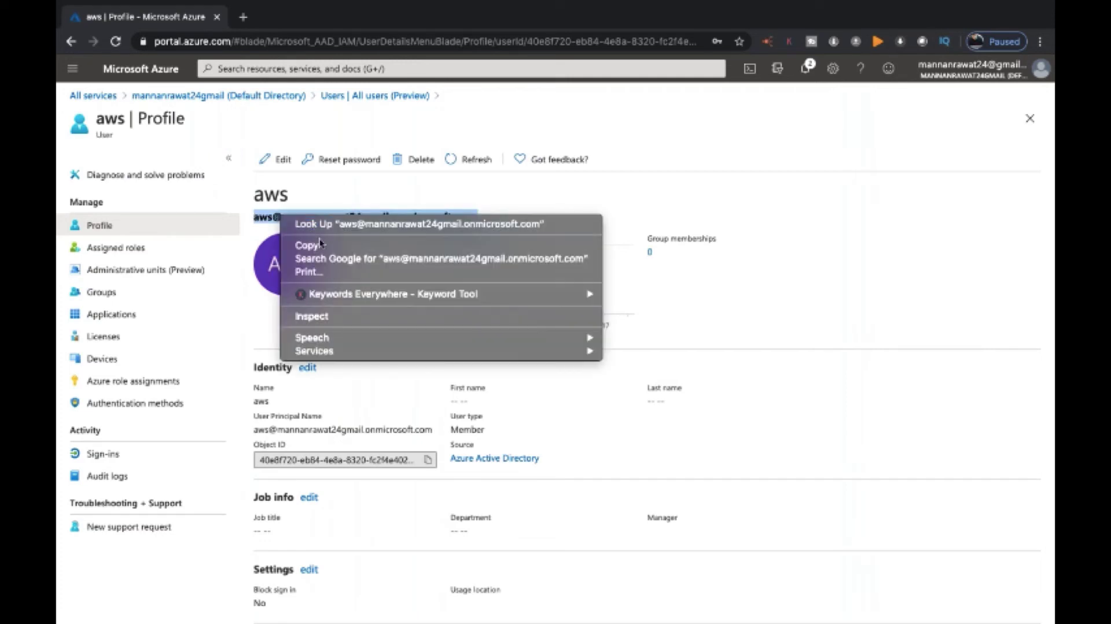
left_click(312, 246)
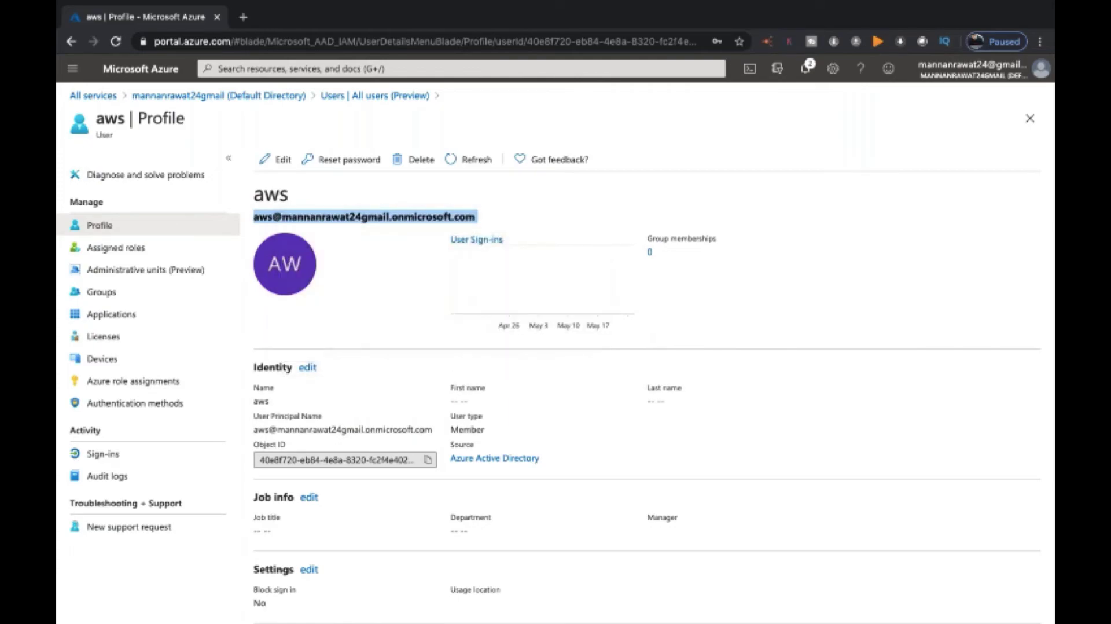
key("ctrl+Left")
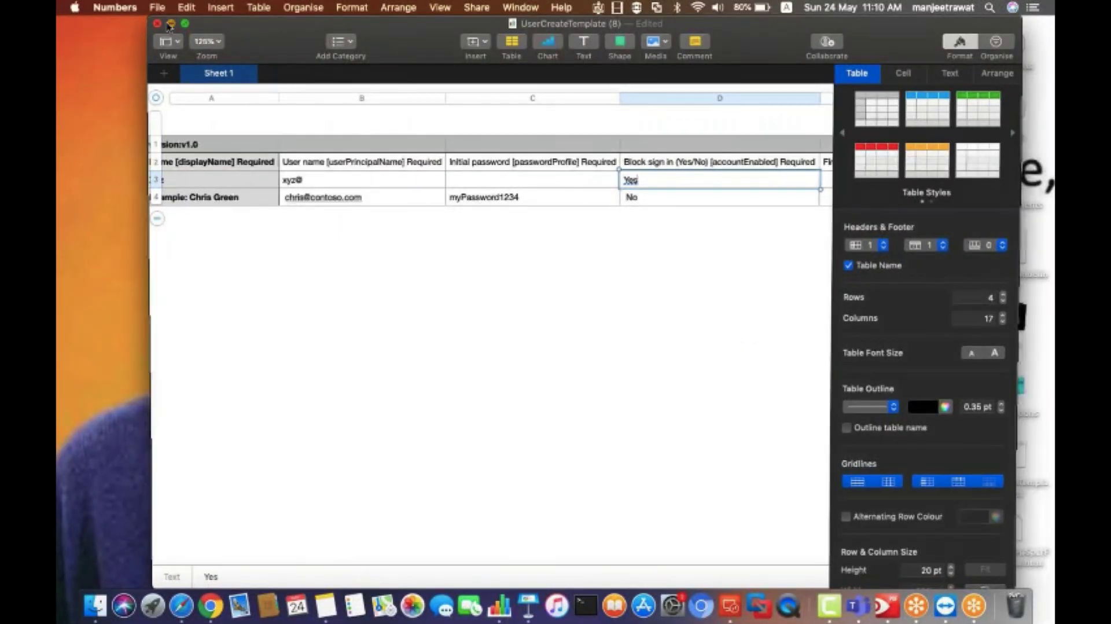
- Load portal.azure.com in a new Safari tab and close the GoToMeeting Hub tab
left_click(171, 23)
left_click(181, 606)
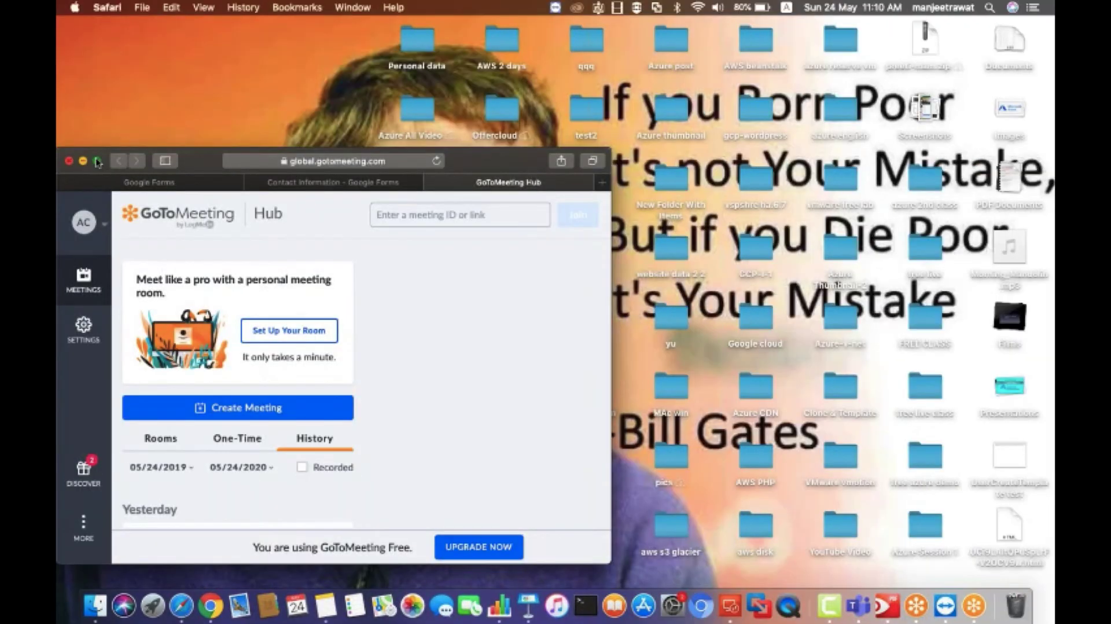
left_click(124, 158)
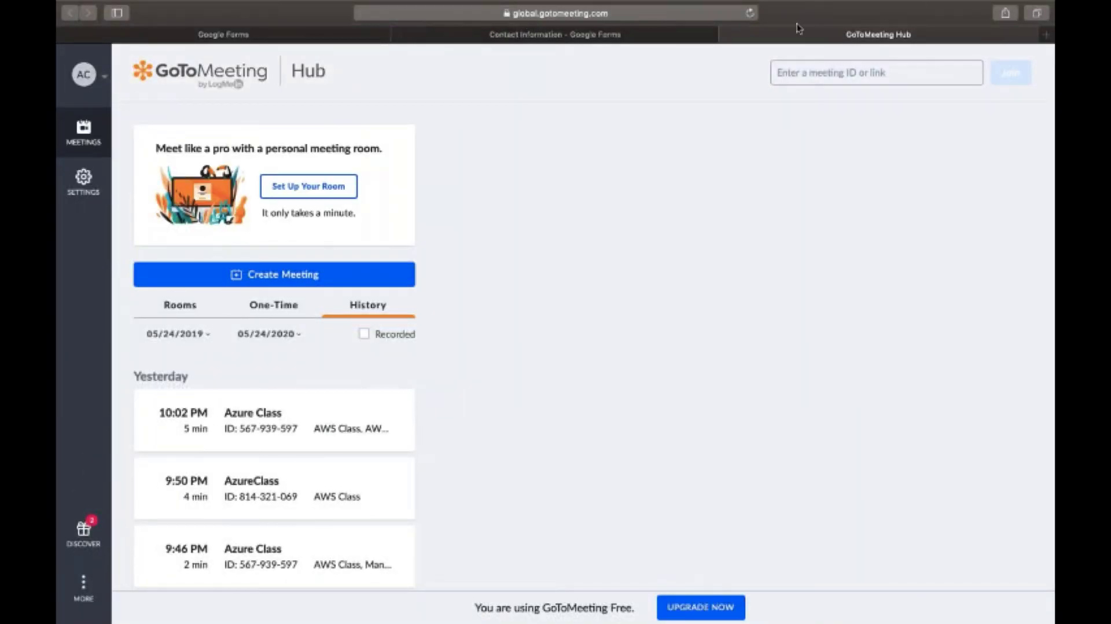
left_click(1046, 36)
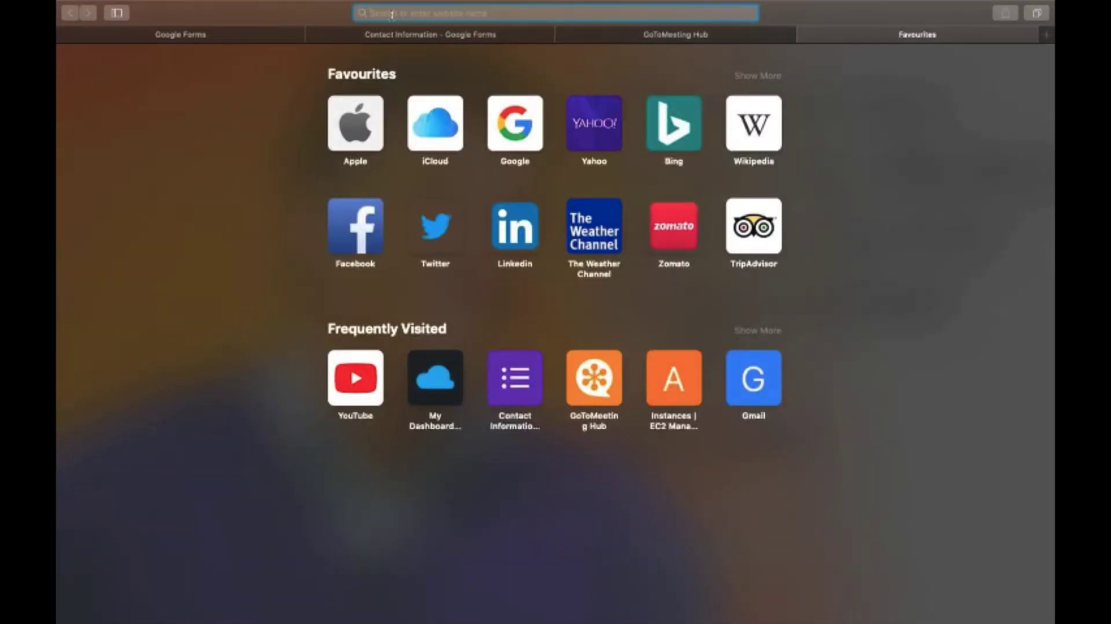
type("portal.azure.com")
key("Return")
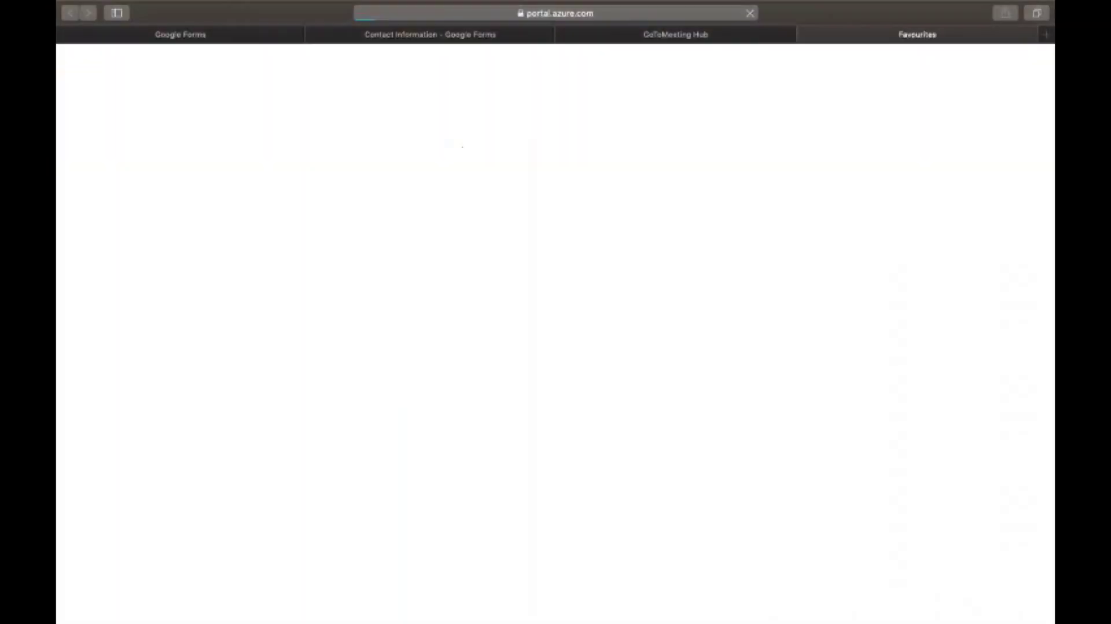
left_click(563, 36)
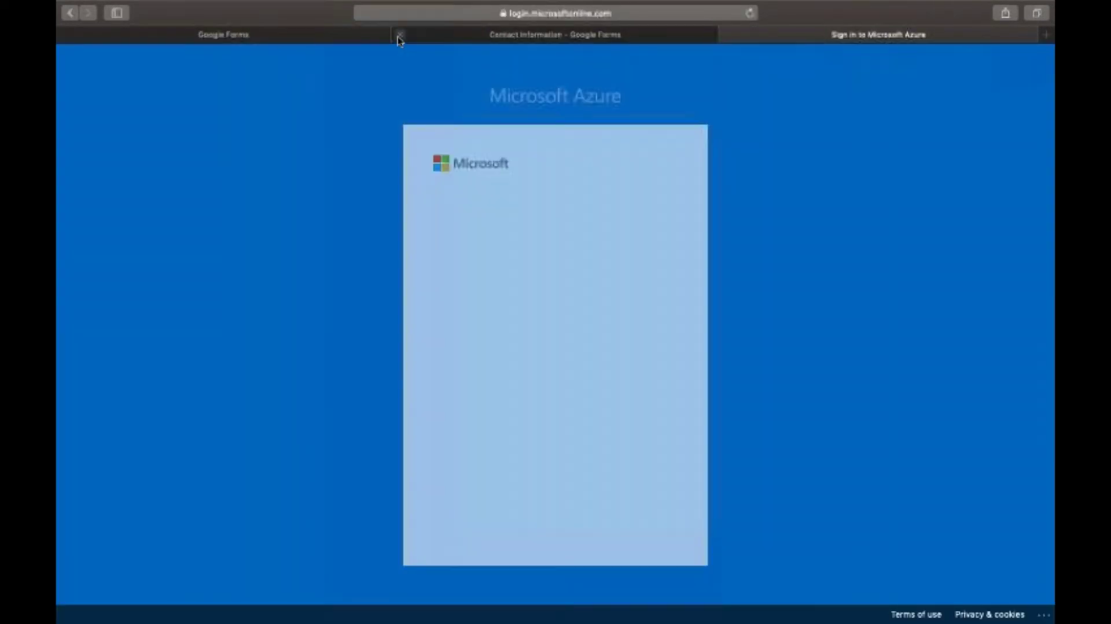
- Close the Contact Information and Google Forms tabs, then fill in the aws sign-in address under another account
left_click(398, 36)
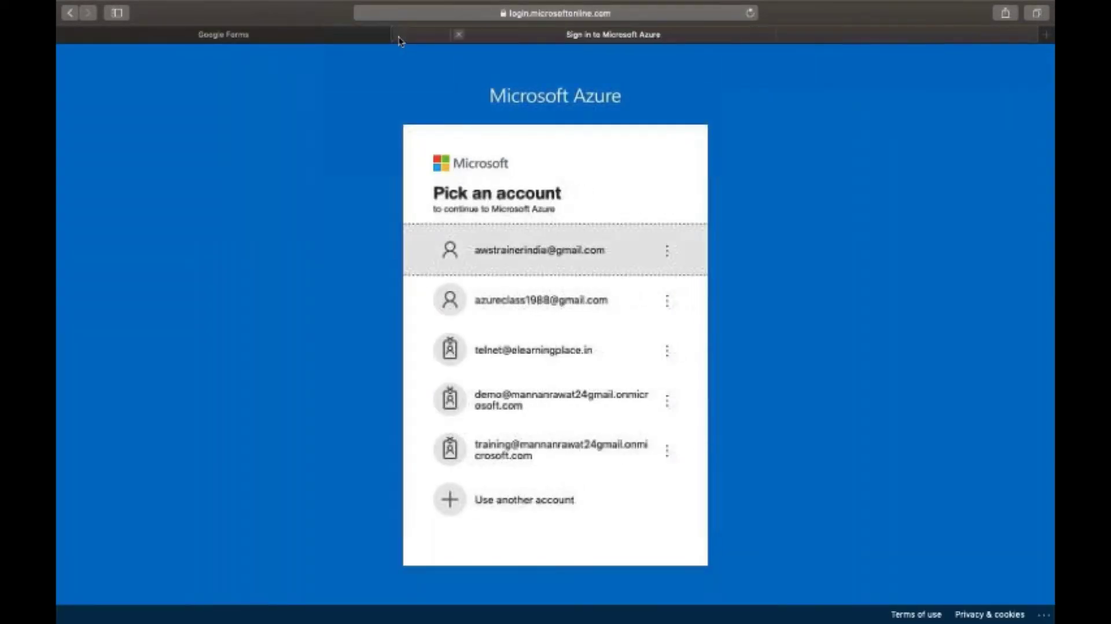
left_click(65, 34)
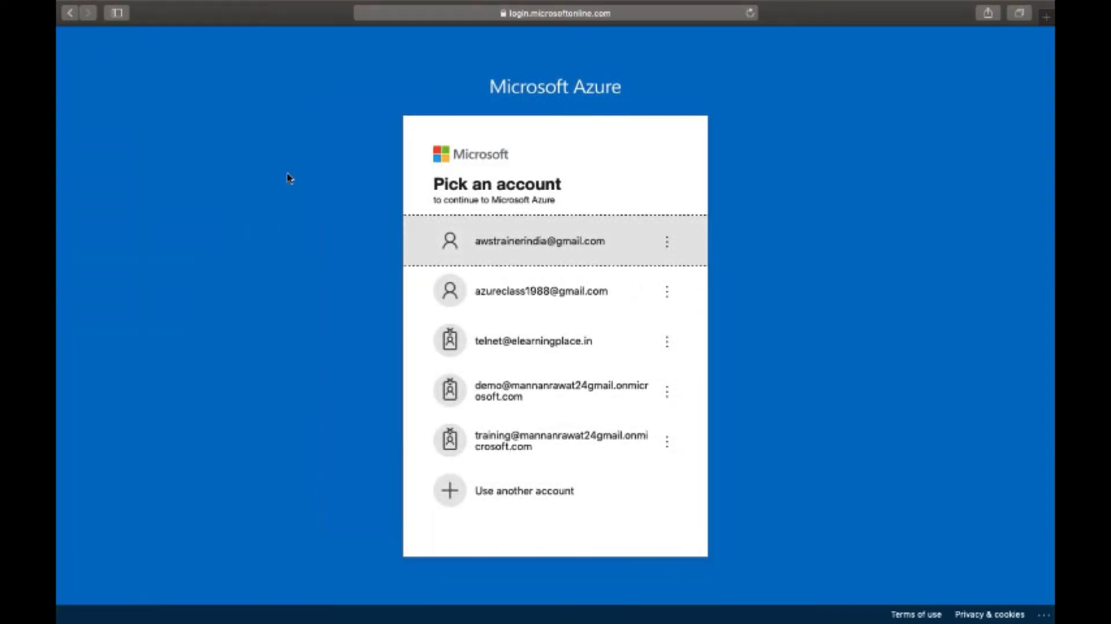
left_click(502, 496)
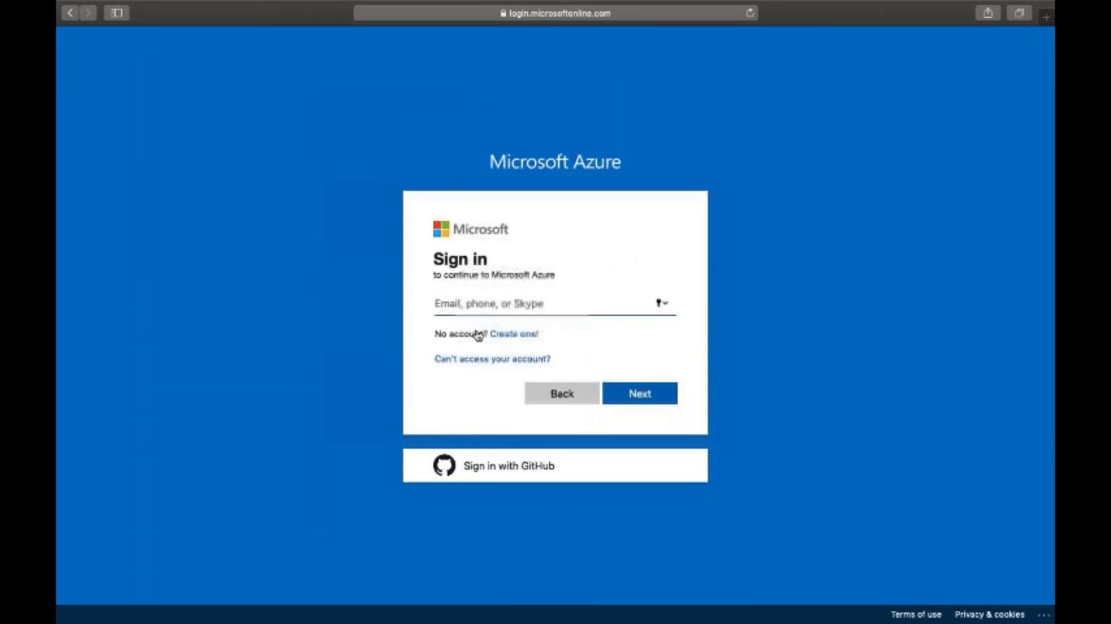
left_click(499, 307)
left_click(499, 307)
key("Down")
key("Return")
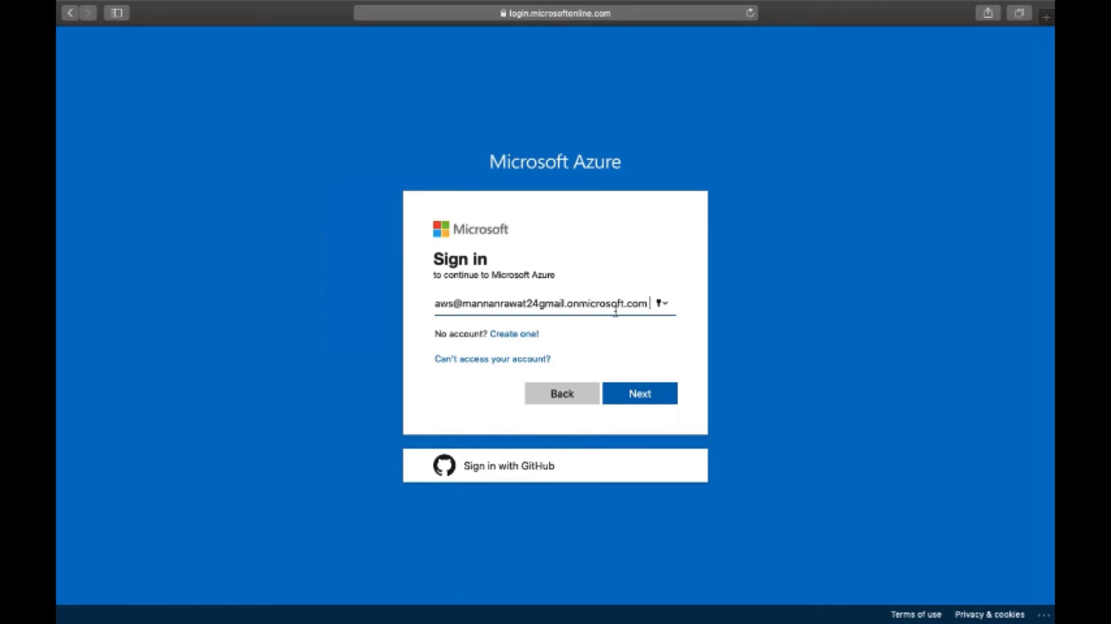
- Sign in as aws with its initial password and let Safari save it
left_click(648, 395)
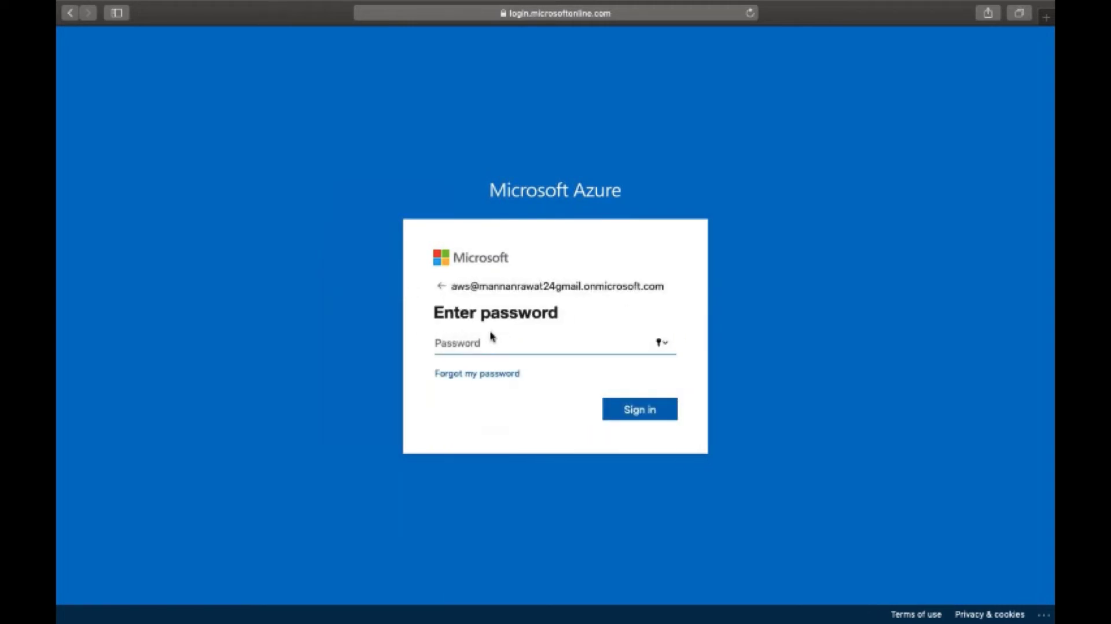
type("•••••••••••••")
left_click(654, 414)
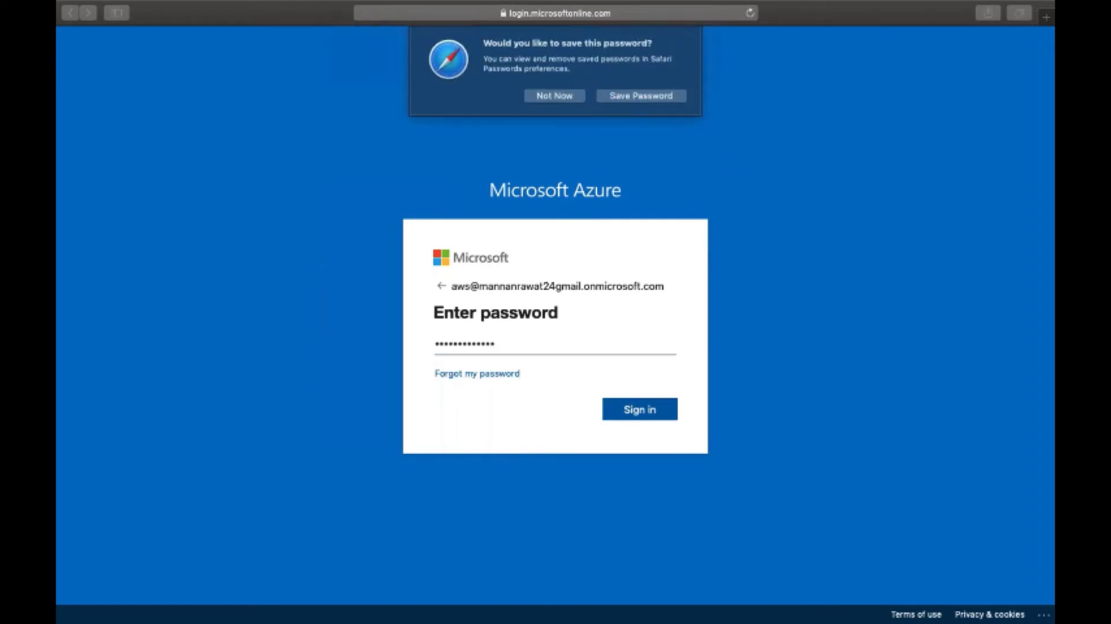
left_click(639, 98)
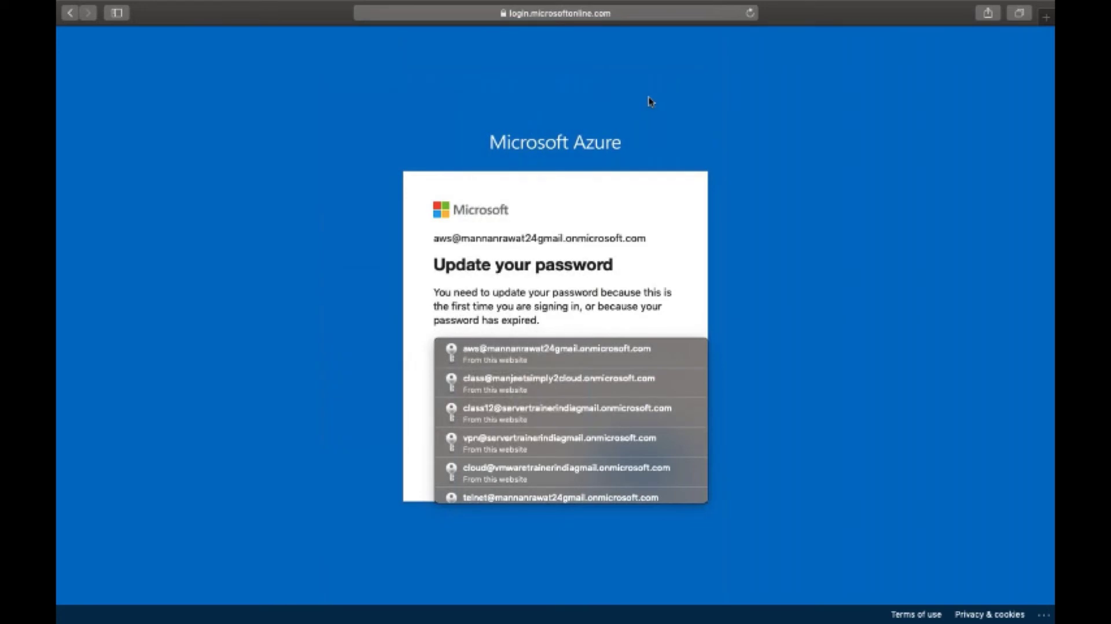
- Enter the current password and a new password twice, then submit the update
left_click(808, 216)
left_click(456, 353)
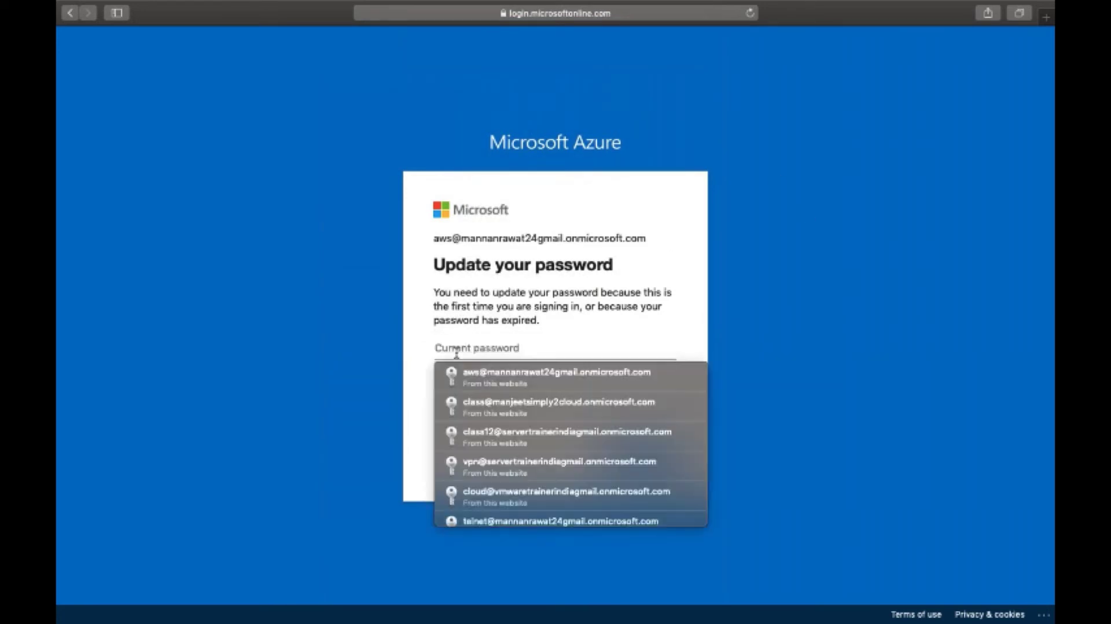
left_click(458, 350)
left_click(459, 348)
type("•••")
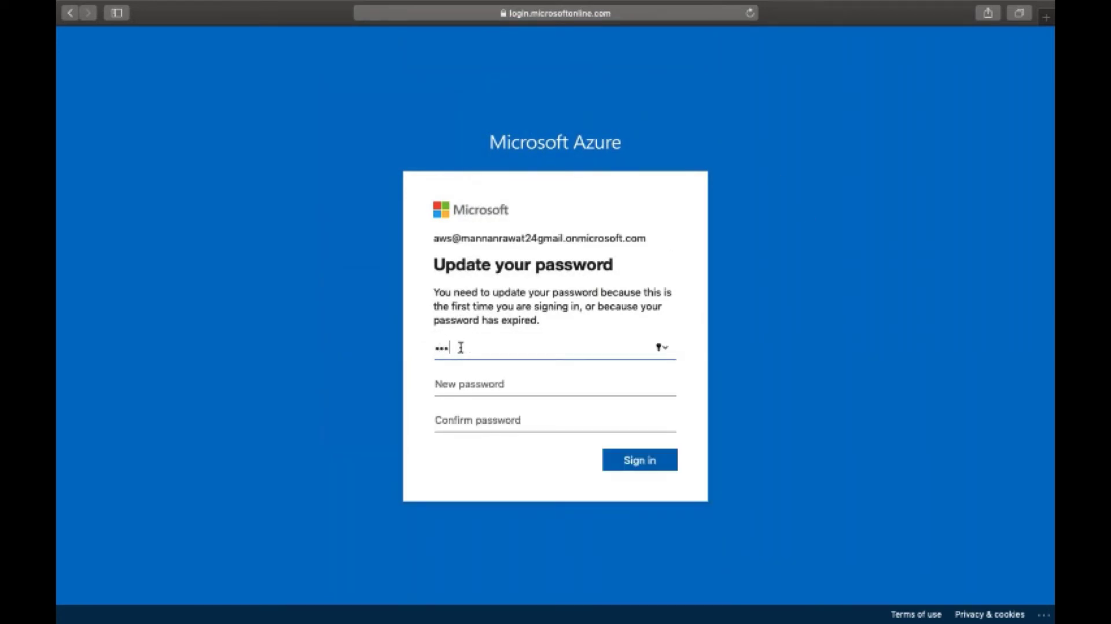
type("••••••")
key("Tab")
type("••••")
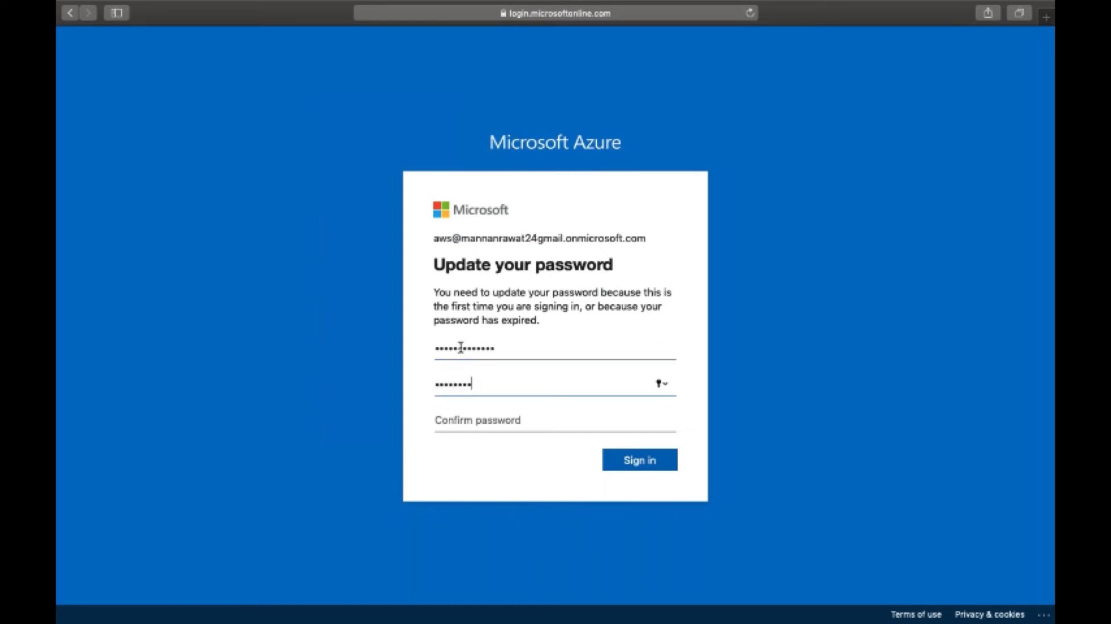
type("••")
key("Tab")
type("••")
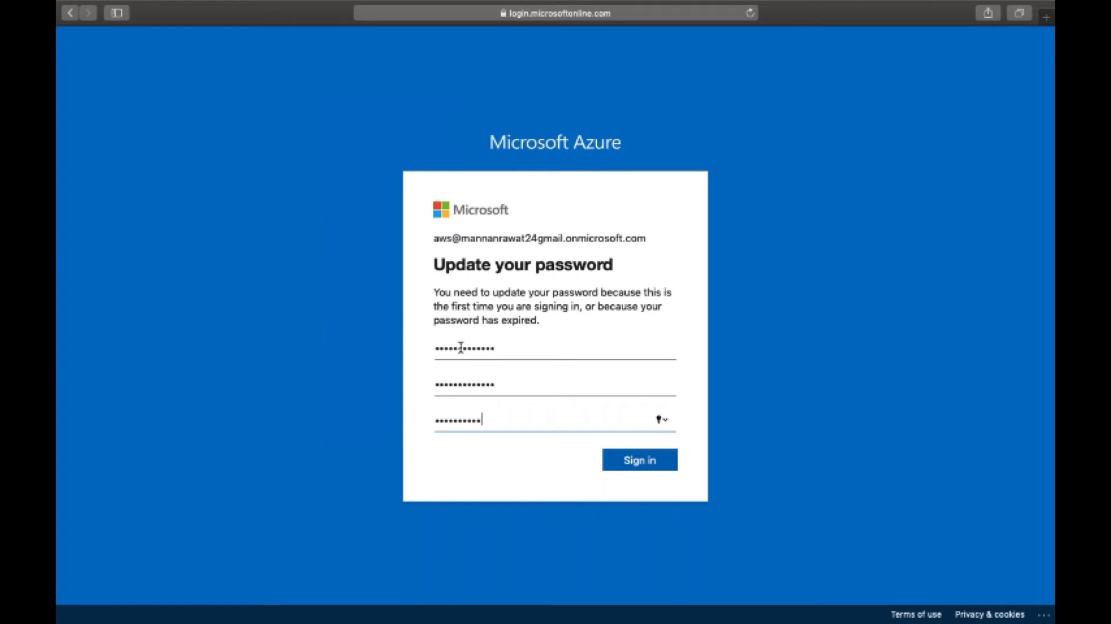
type("••••••••••")
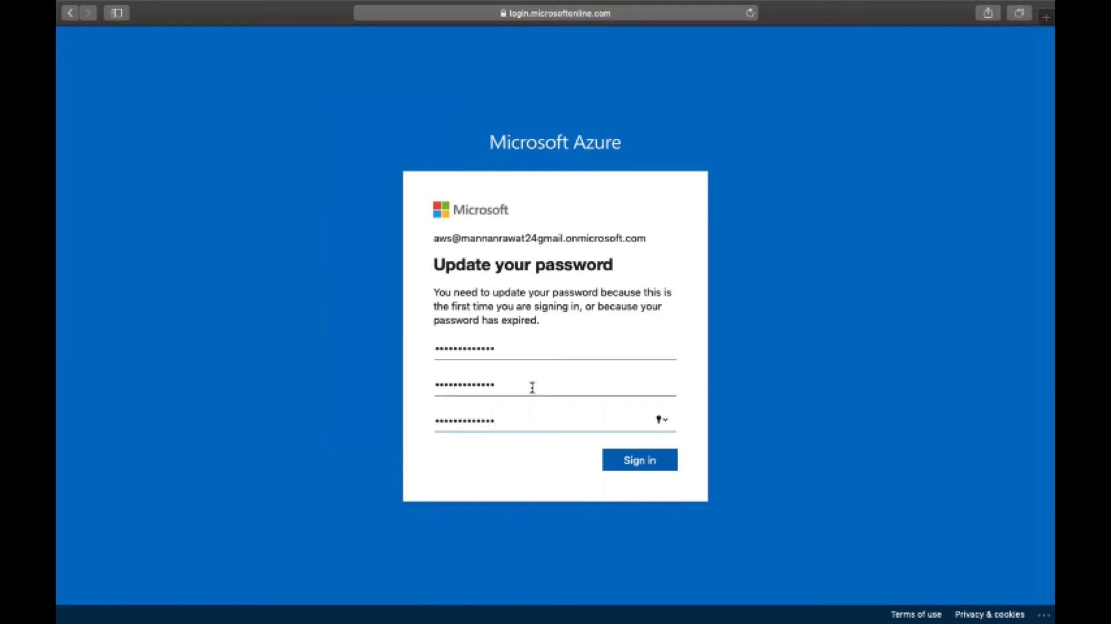
left_click(639, 458)
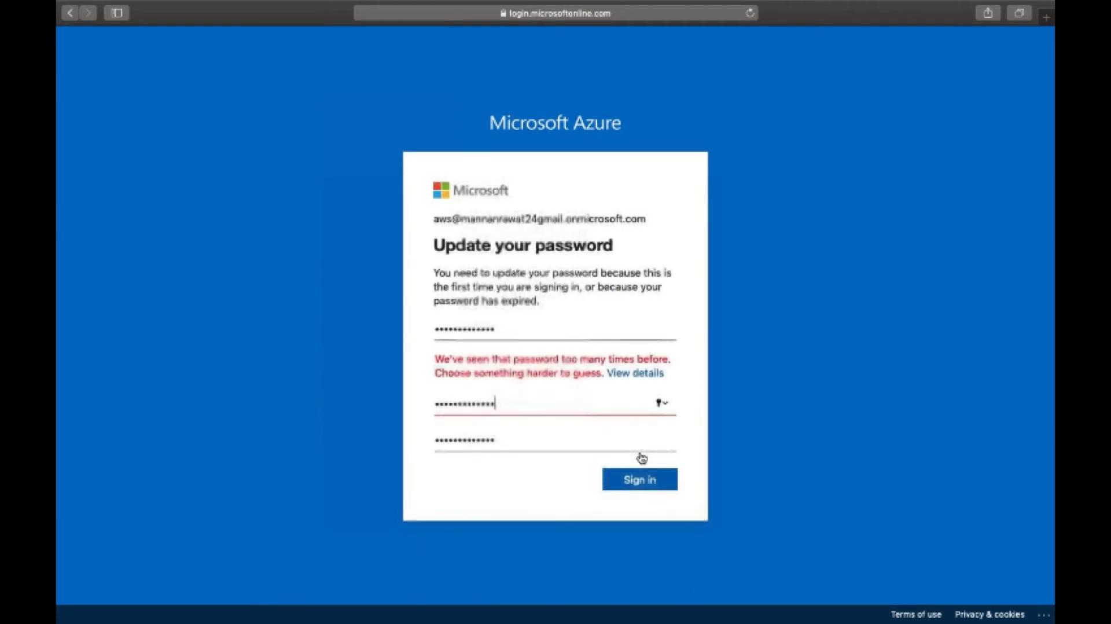
- Retype the current password correctly and resubmit the password update
left_click_drag(513, 403, 447, 403)
left_click_drag(524, 328, 378, 328)
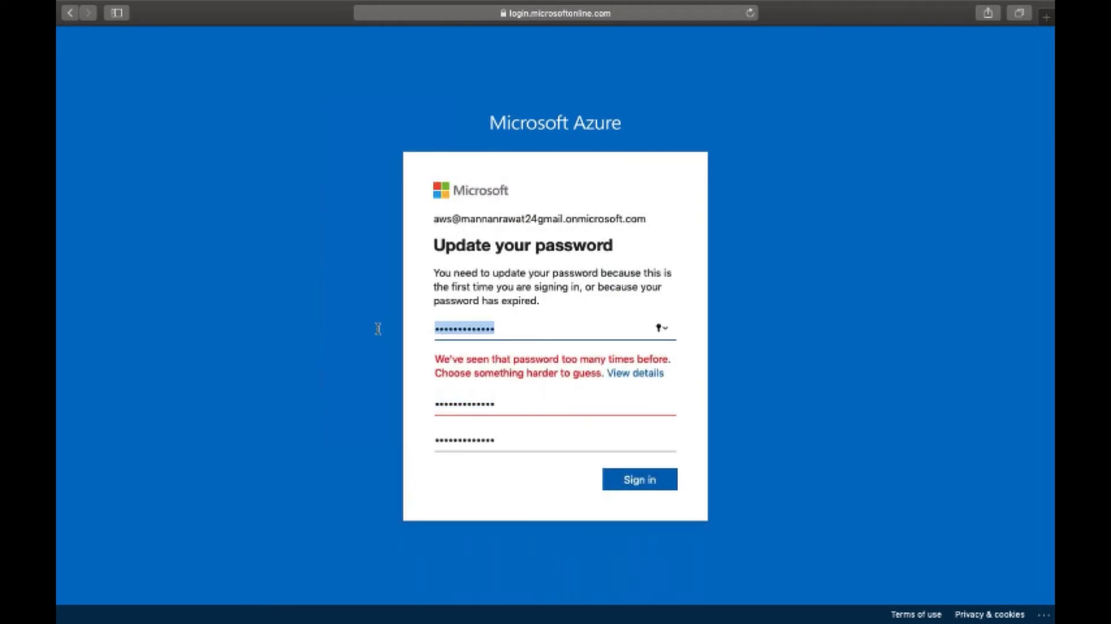
type("••")
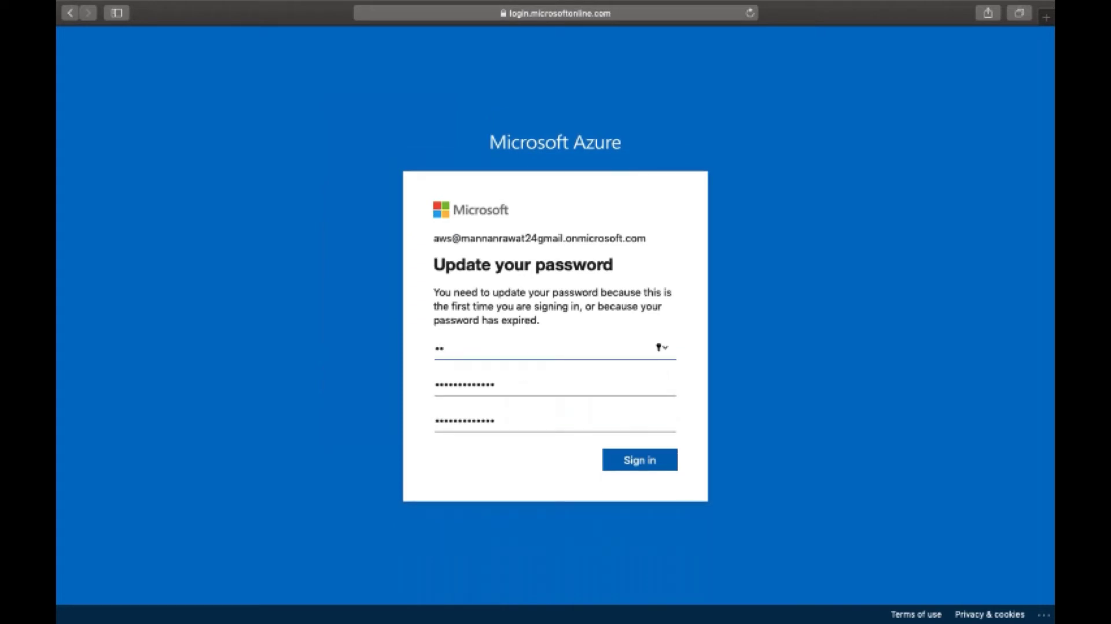
key("BackSpace")
type("••••••••")
left_click(644, 461)
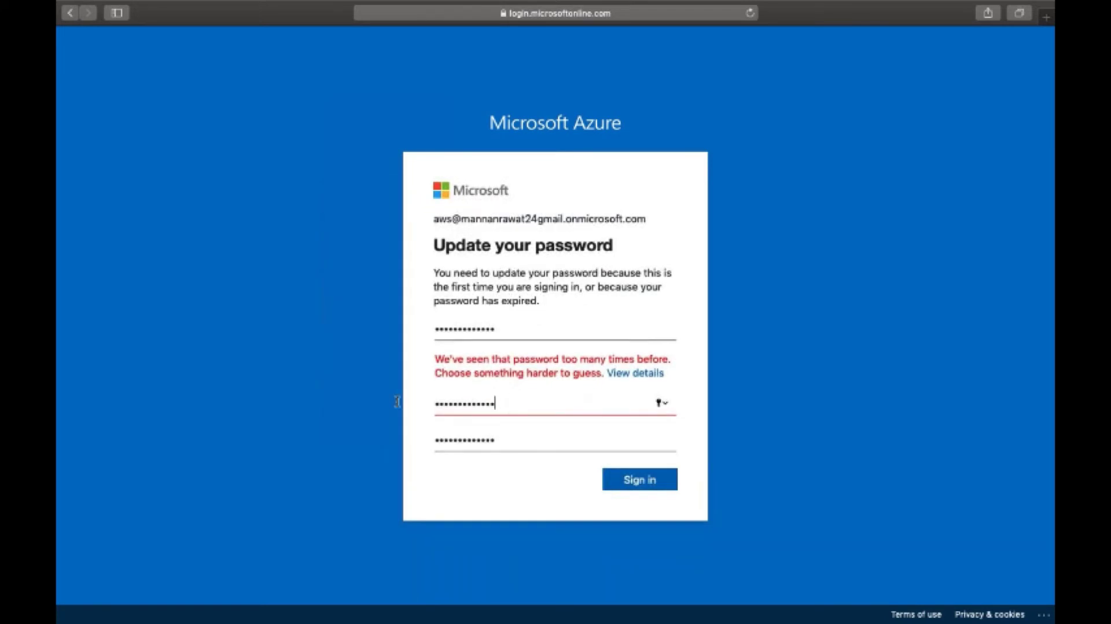
- Re-enter matching new passwords, submit them, and save the updated password in Safari
key("super+a")
type("**")
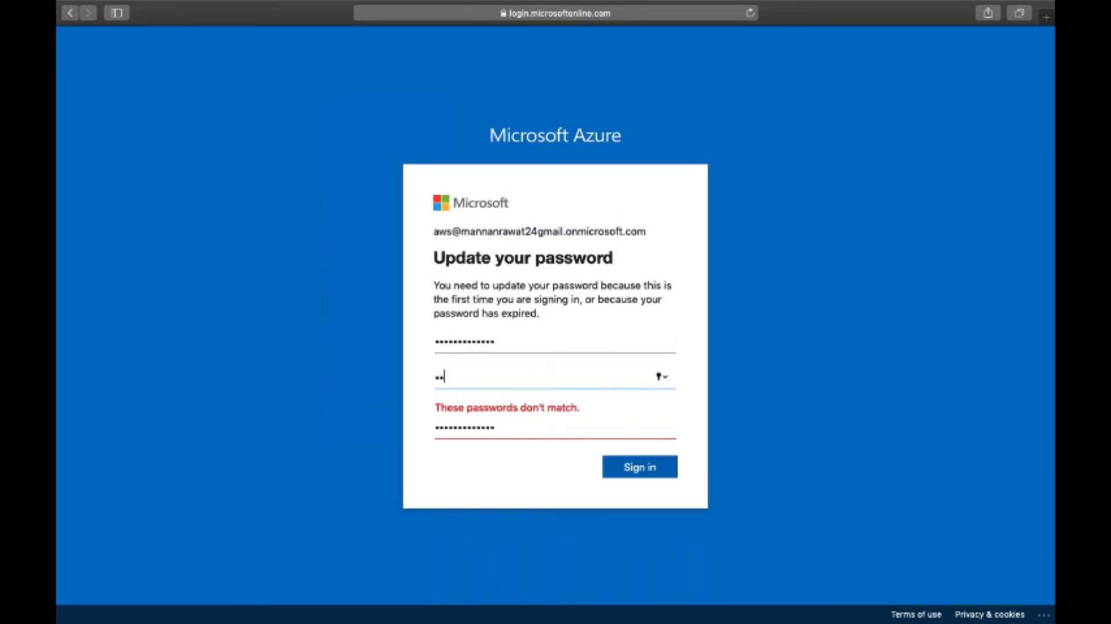
type("***********")
key("Tab")
key("BackSpace")
key("BackSpace")
key("BackSpace")
key("BackSpace")
key("BackSpace")
key("BackSpace")
key("BackSpace")
key("BackSpace")
key("BackSpace")
key("BackSpace")
key("BackSpace")
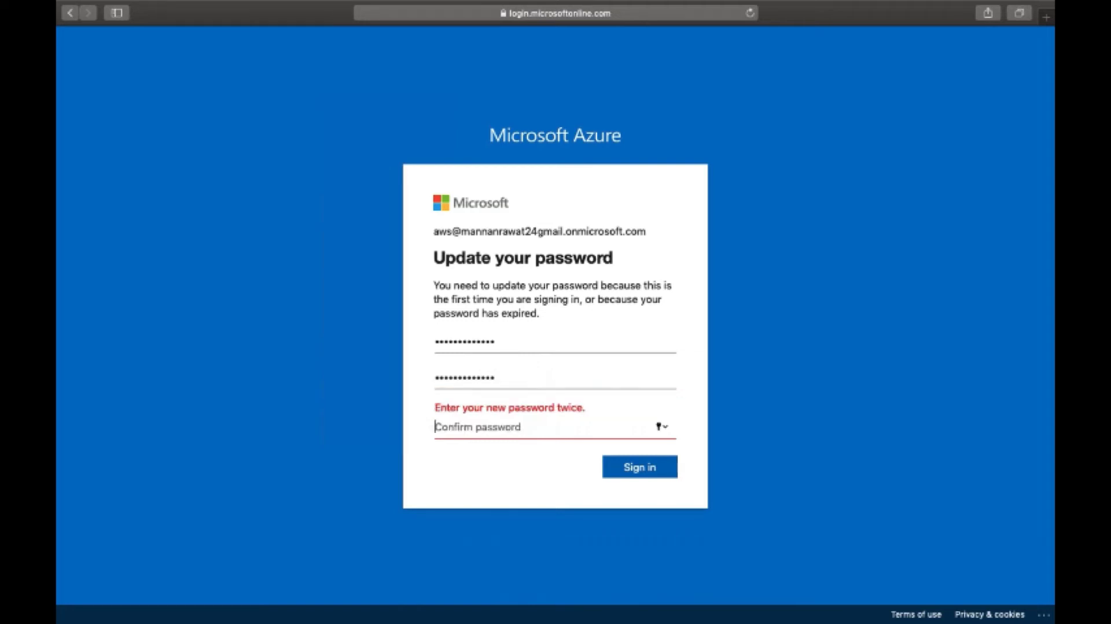
type("**")
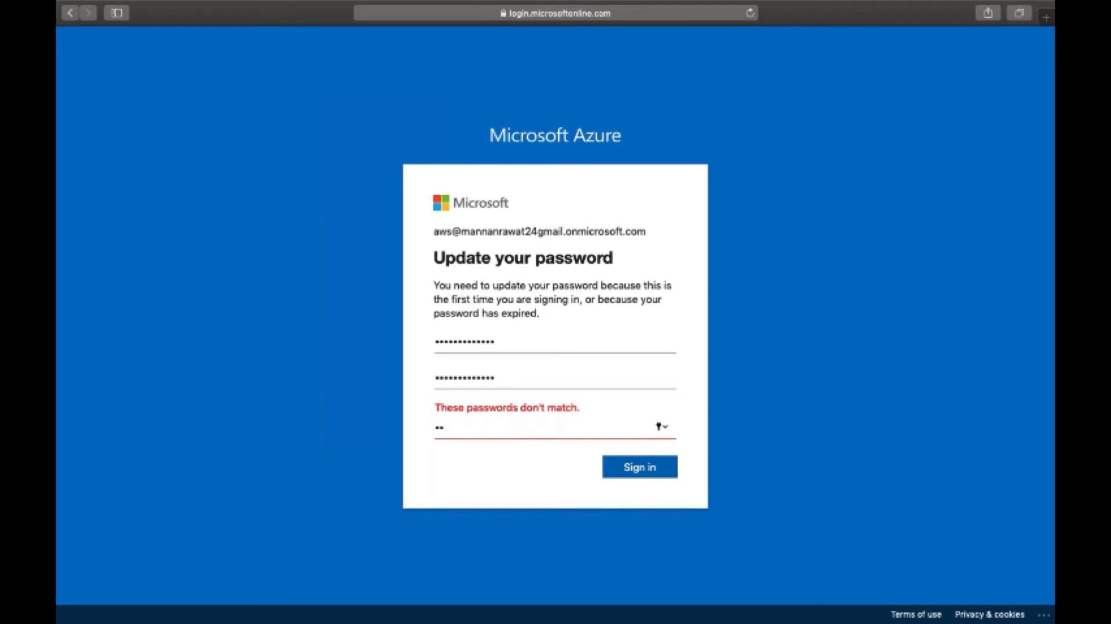
type("************")
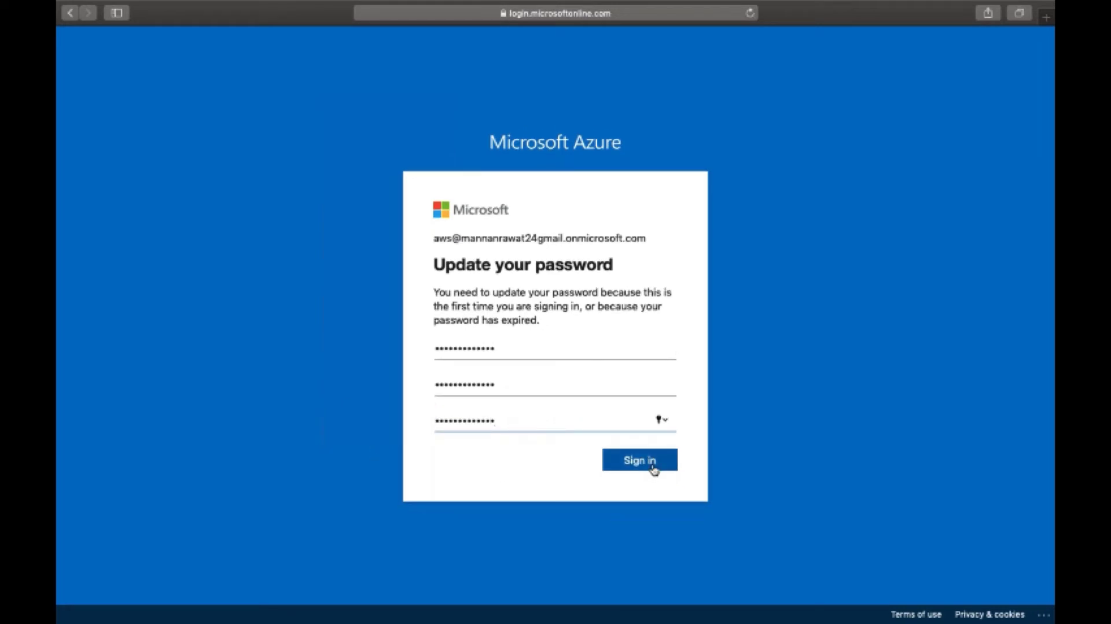
left_click(652, 466)
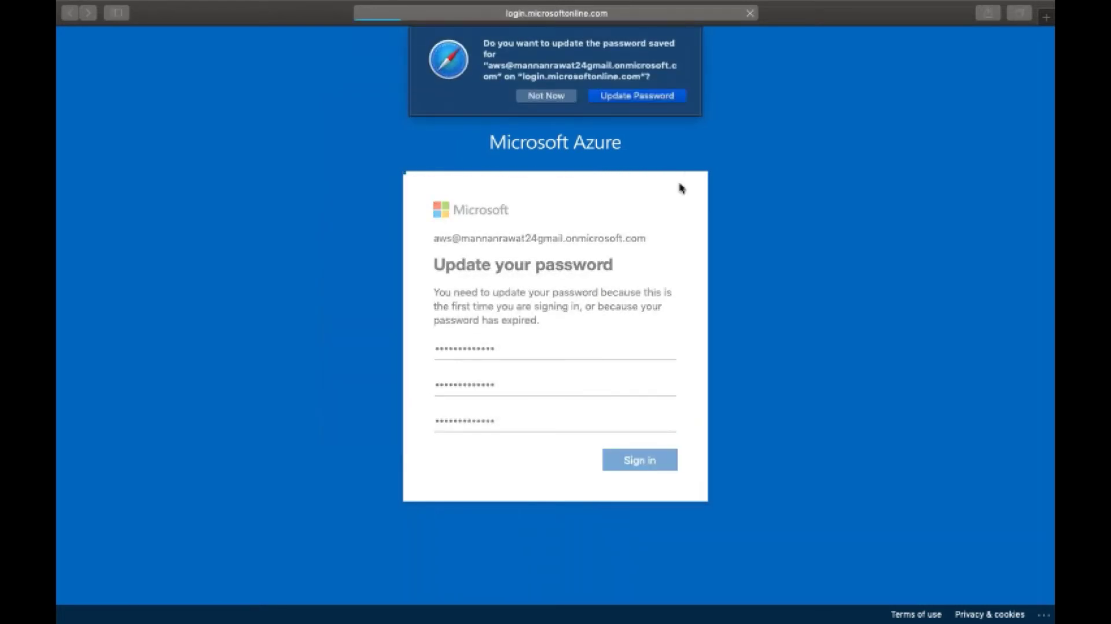
left_click(640, 99)
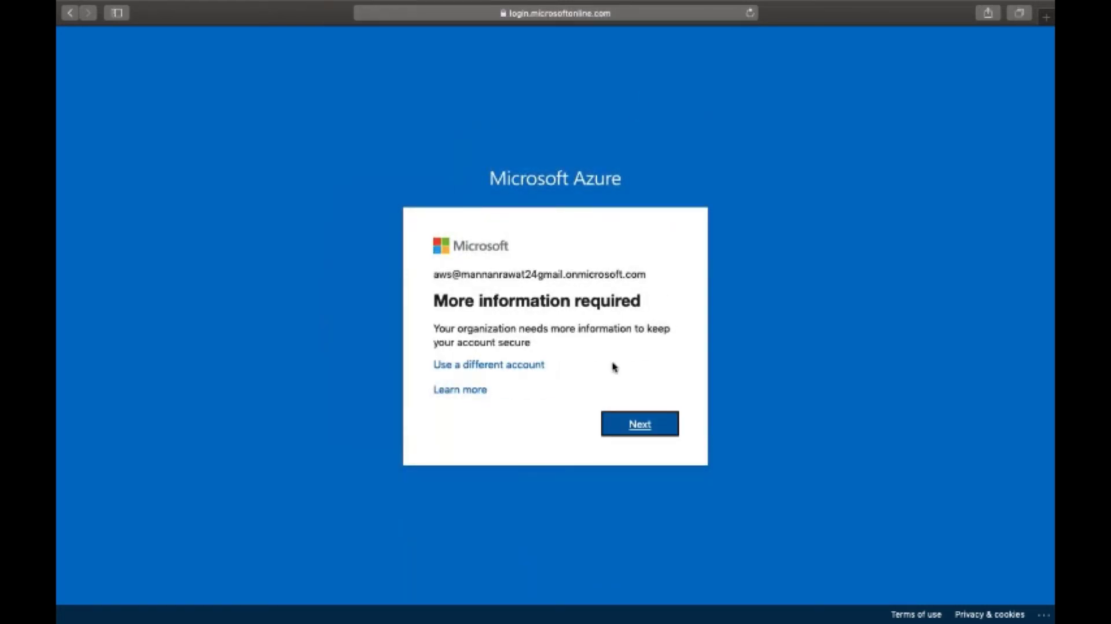
- Continue past More information required and return to the Safari desktop
left_click(643, 426)
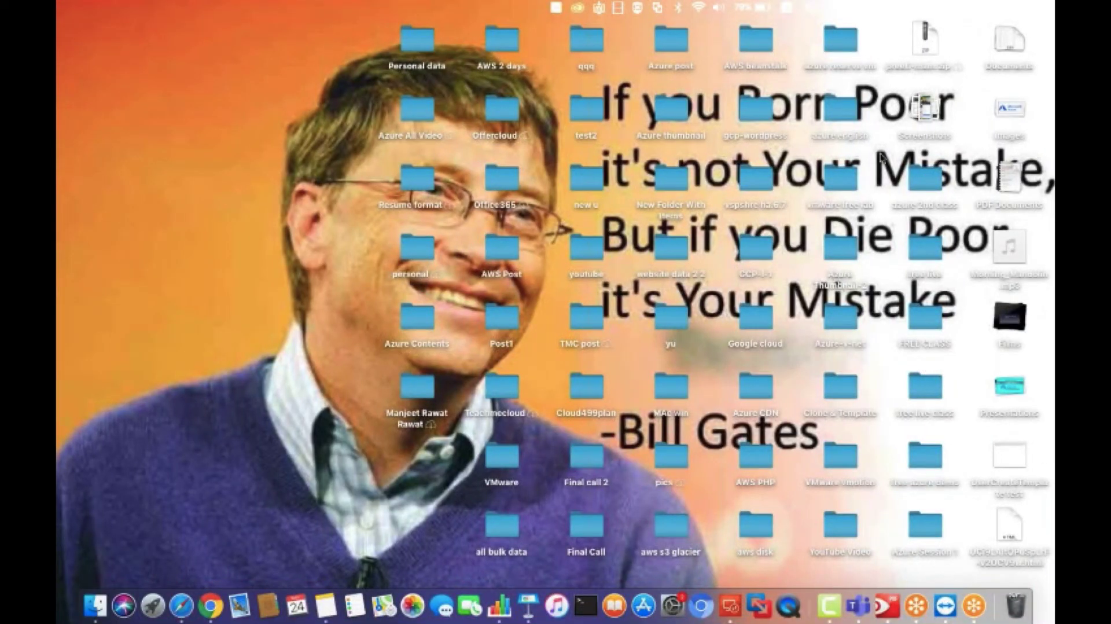
key("ctrl+Right")
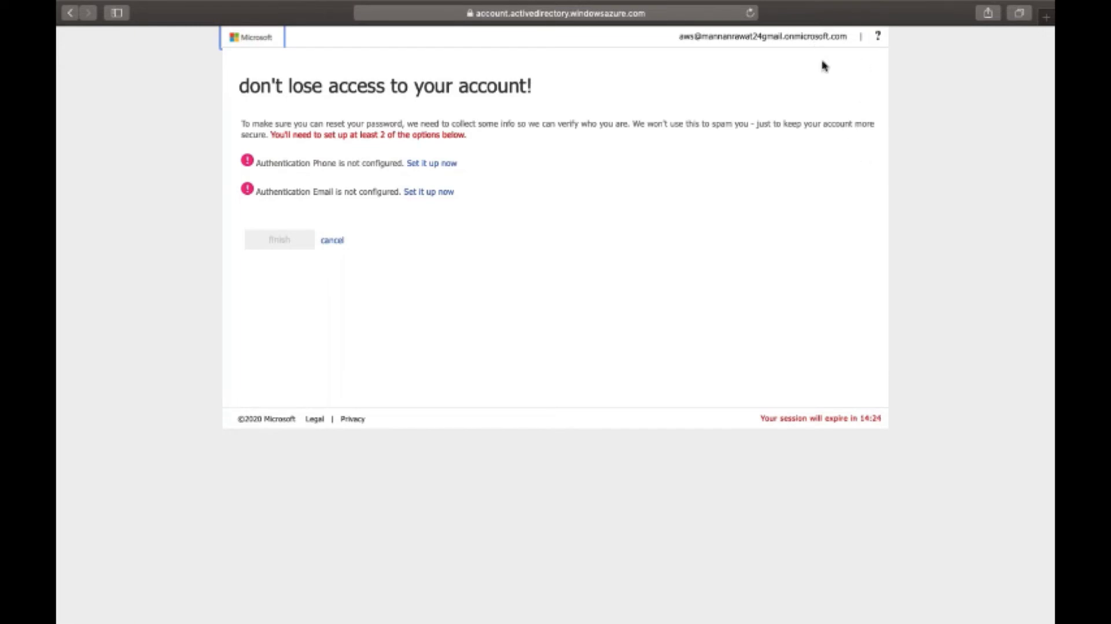
- Set up the authentication phone with country India (+91) and the phone number
left_click(433, 164)
left_click(359, 160)
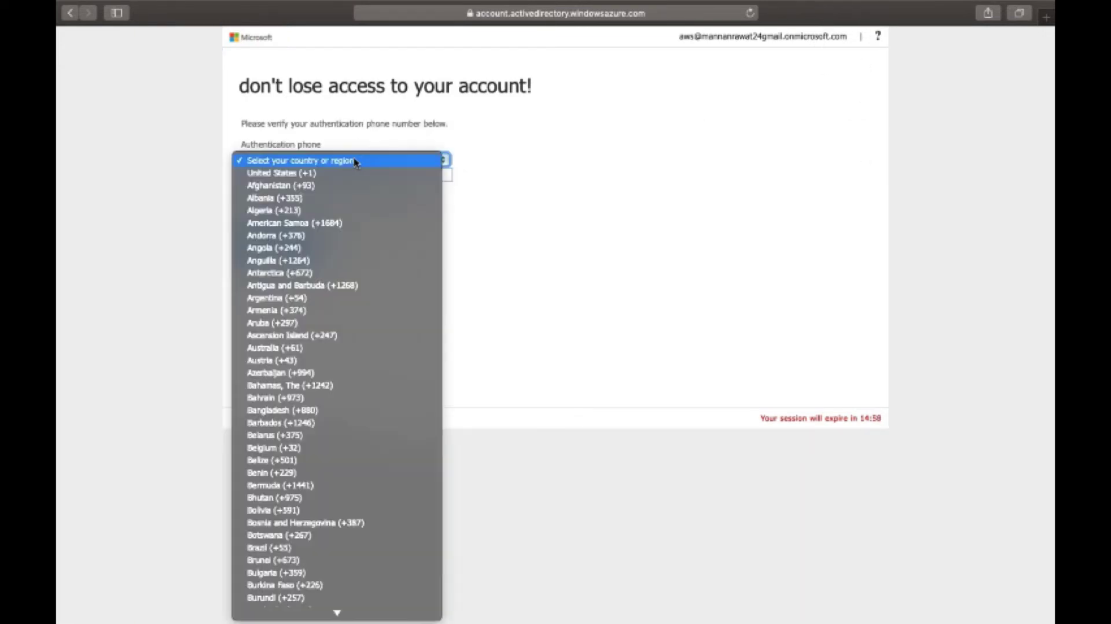
key("i")
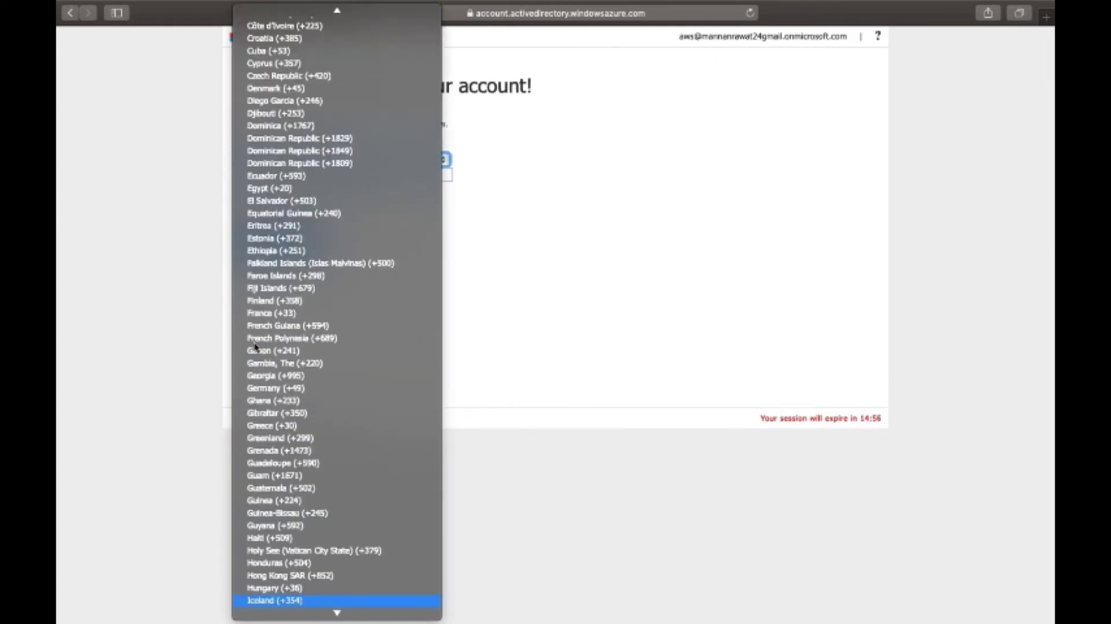
key("n")
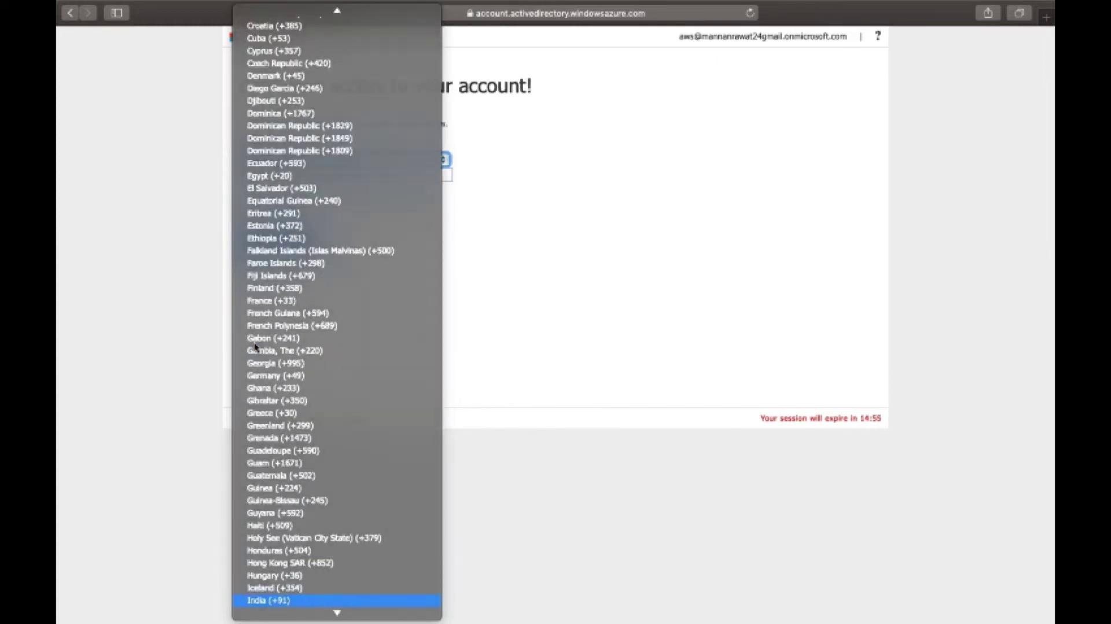
key("Return")
left_click(297, 175)
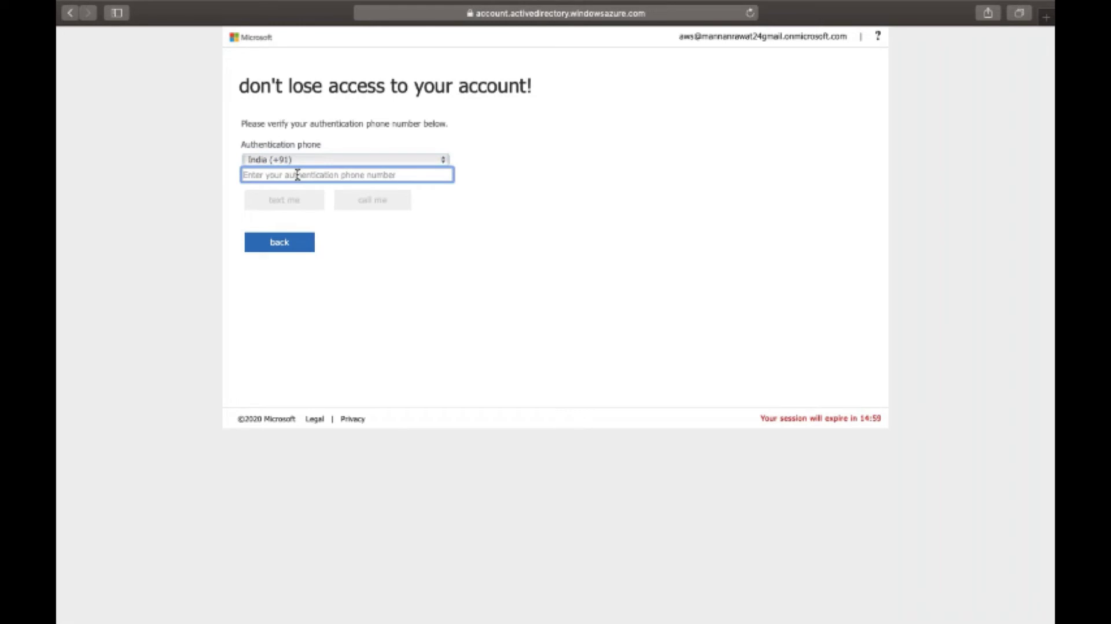
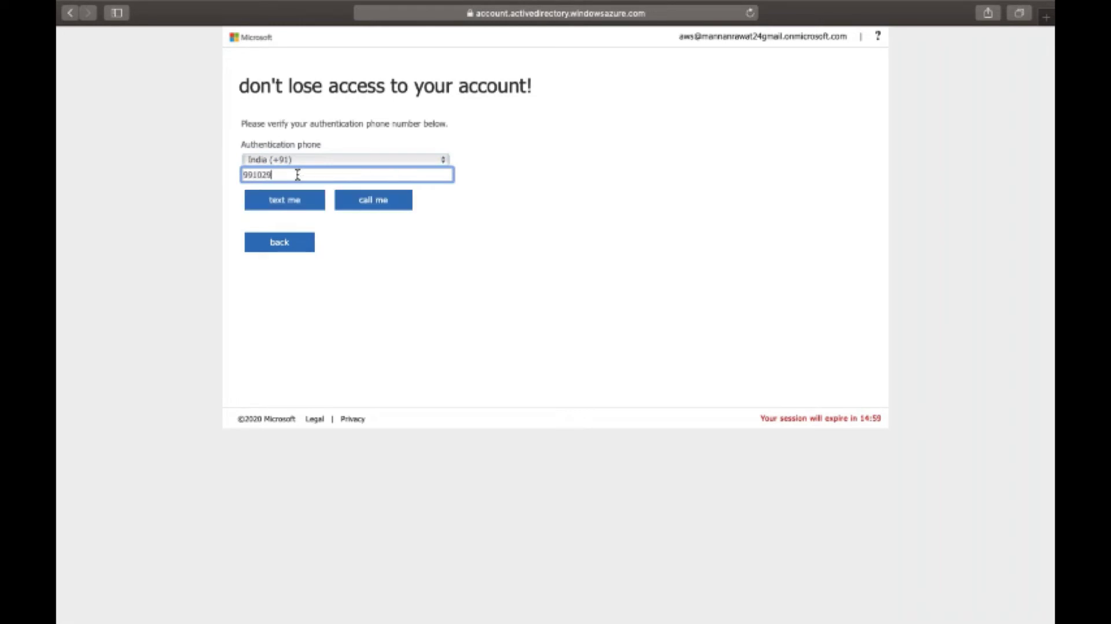
left_click(302, 199)
- Request a text-message code and verify the phone with the received code
left_click(302, 199)
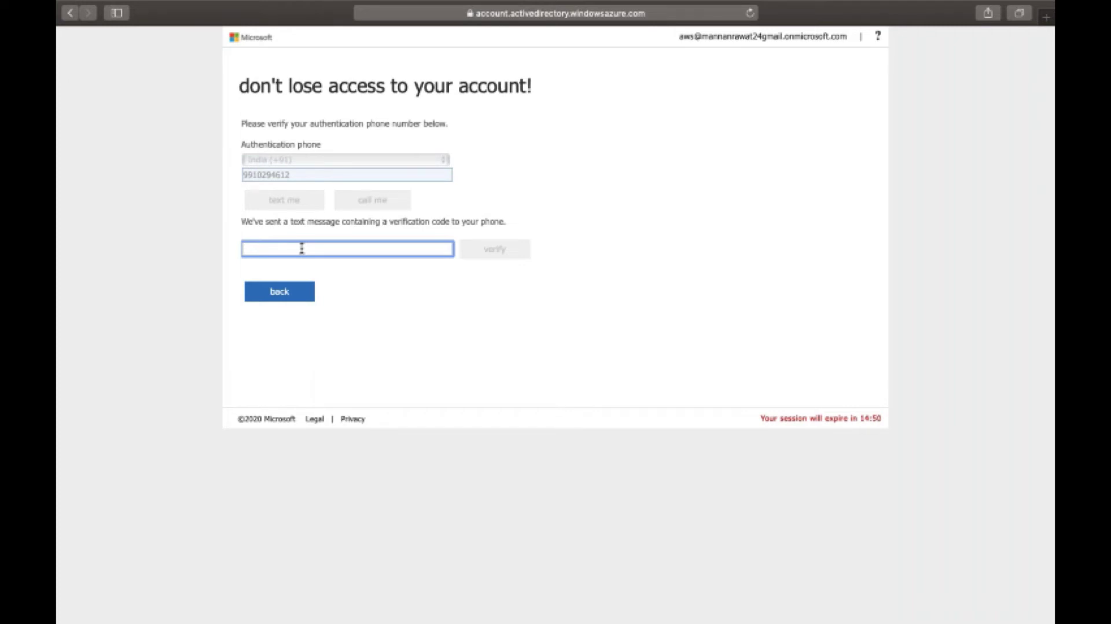
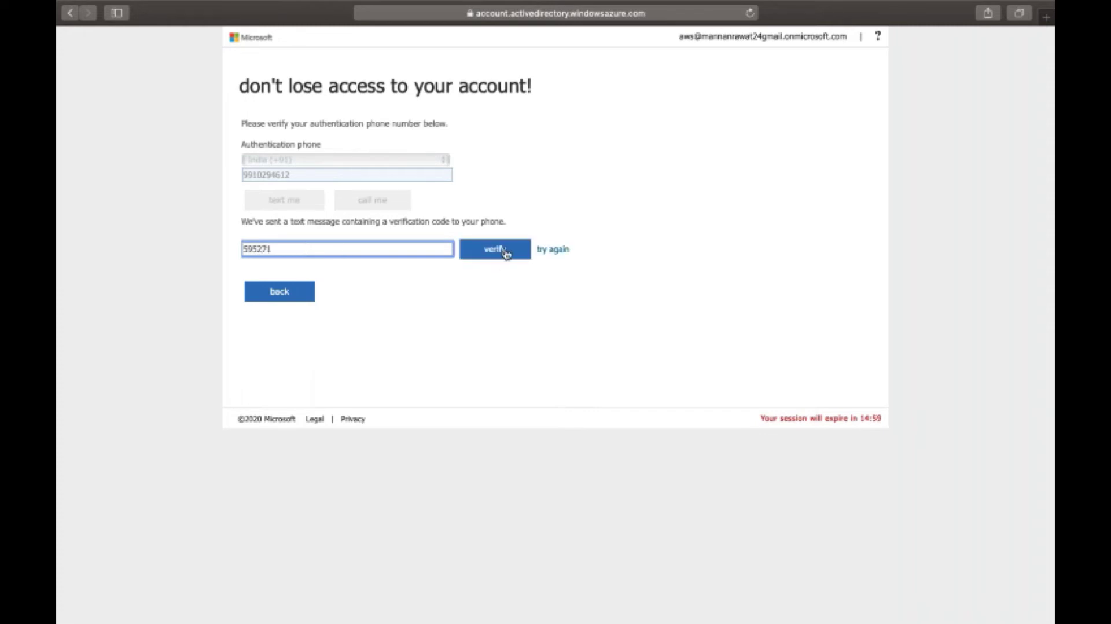
left_click(495, 250)
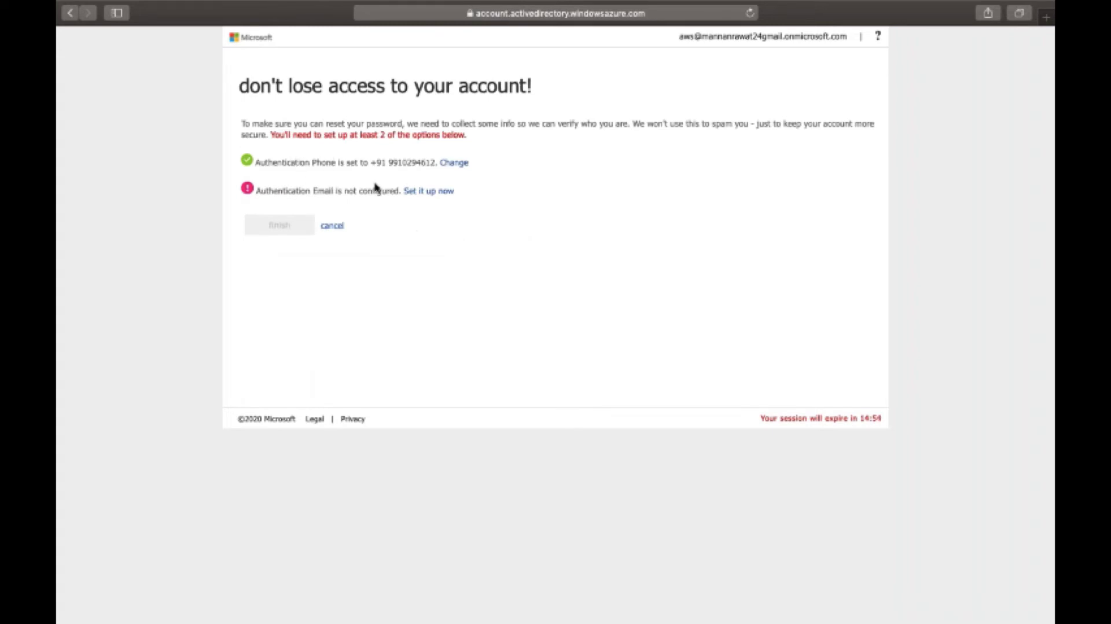
- Enter the Yahoo authentication email address, request a code, and open a new Chrome tab
left_click(433, 193)
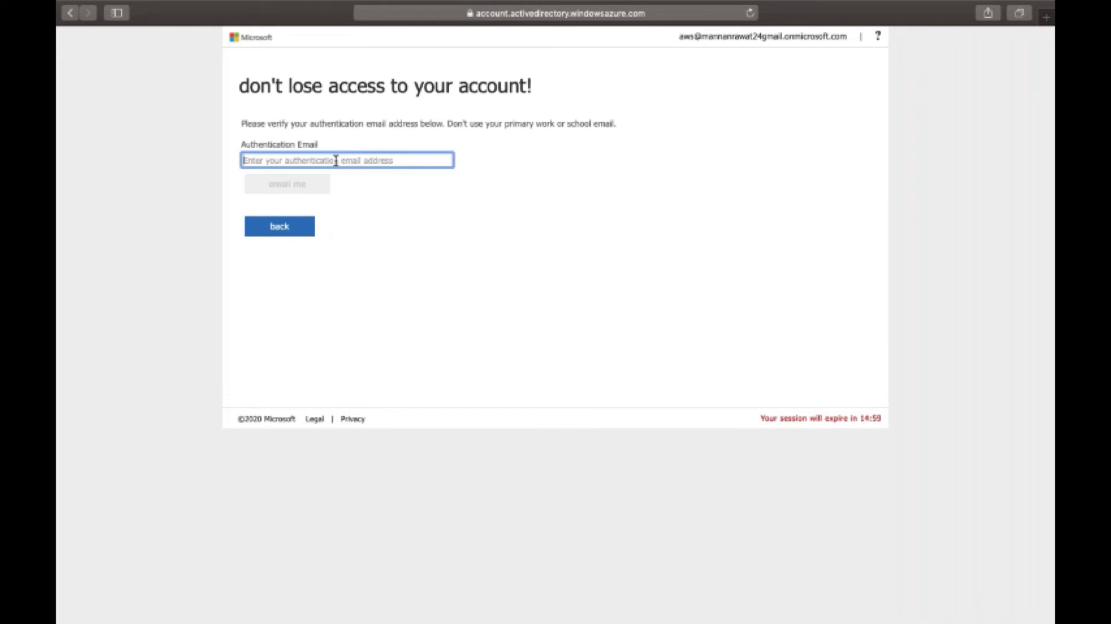
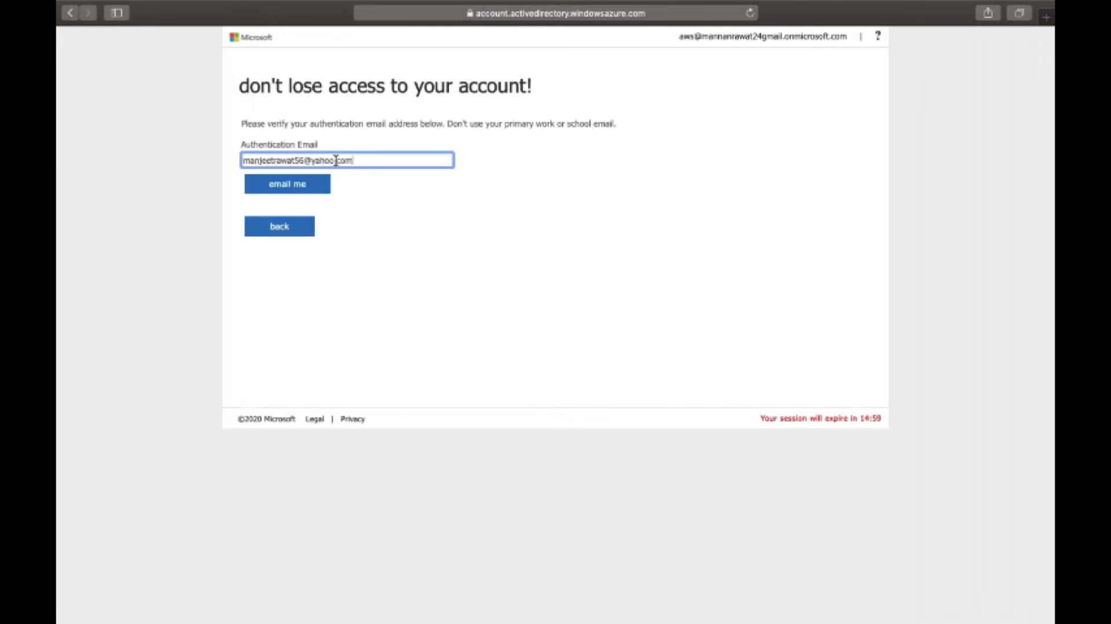
left_click(309, 190)
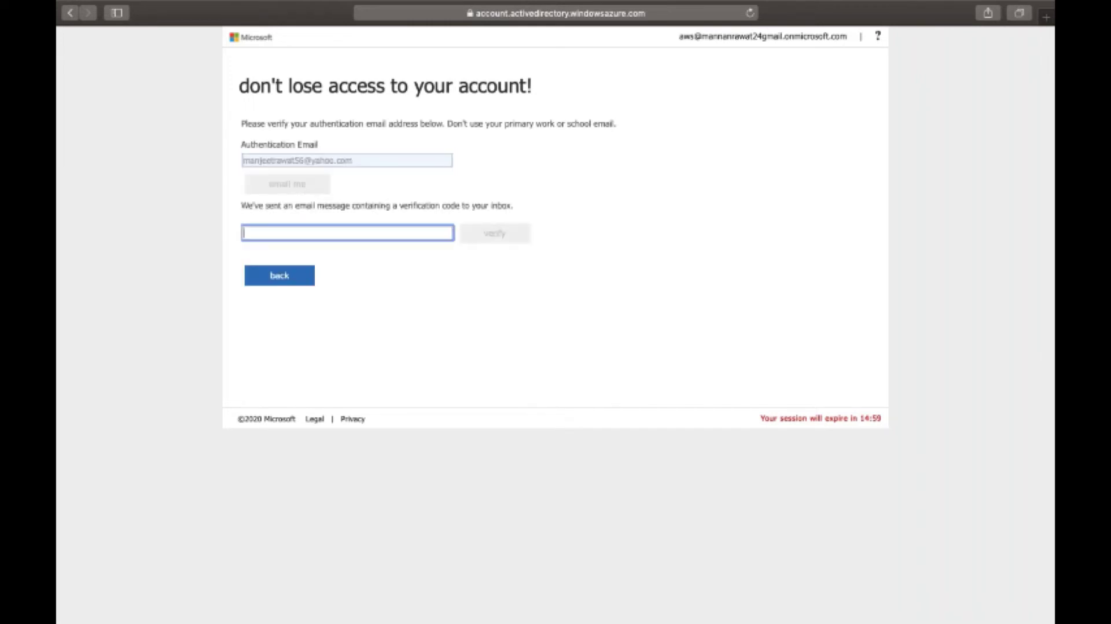
key("ctrl+Right")
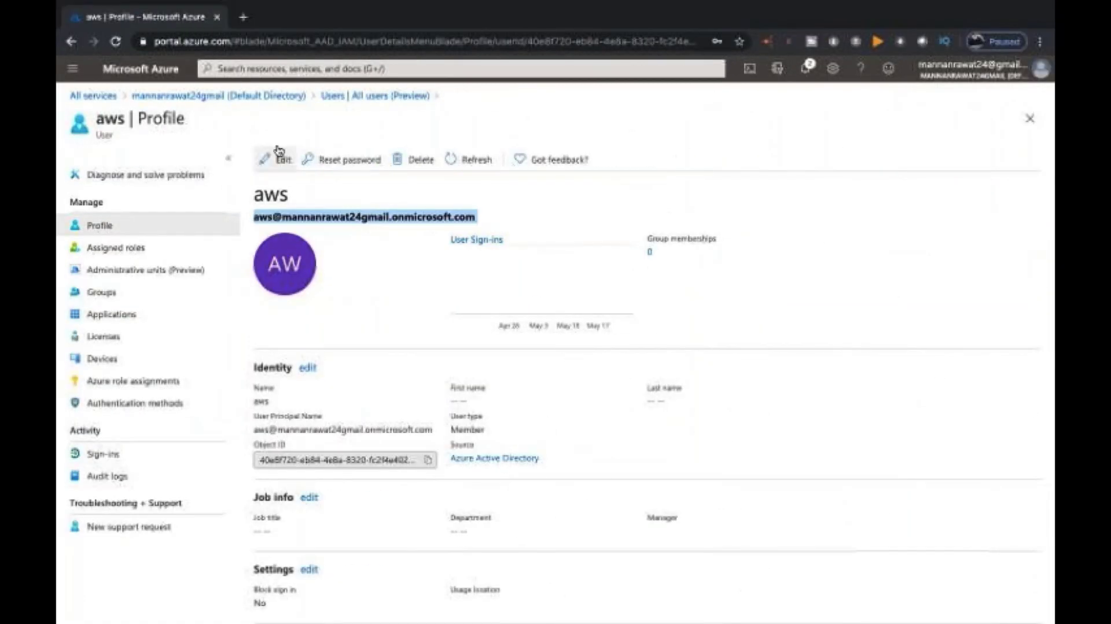
key("super+t")
- Open Yahoo Mail, reload the inbox, and open the Default Directory verification email
type("yahoo.com")
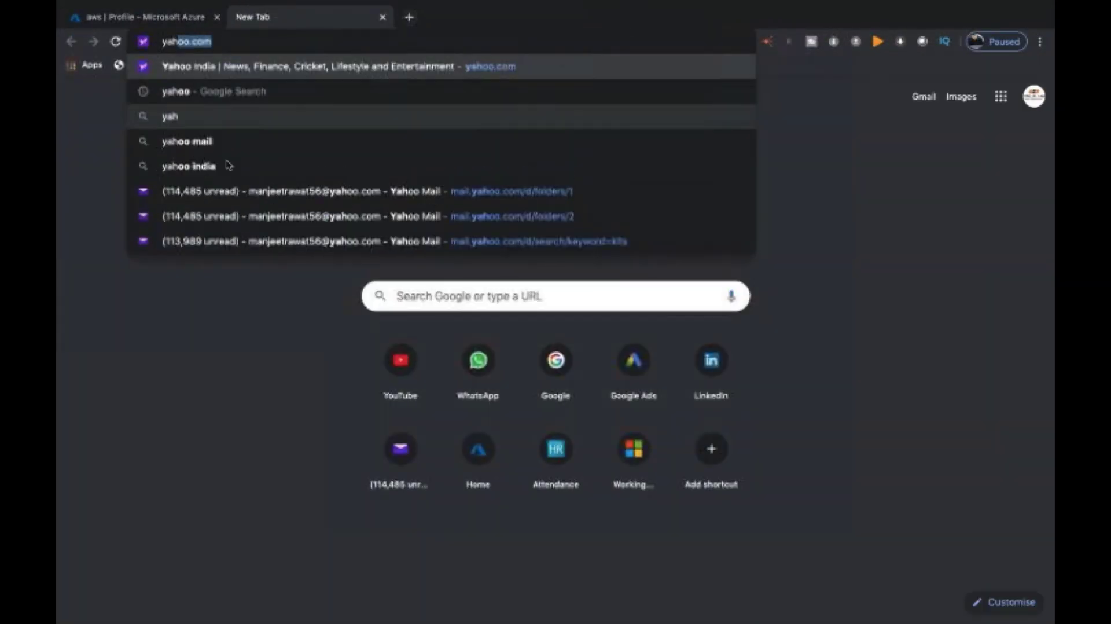
left_click(229, 192)
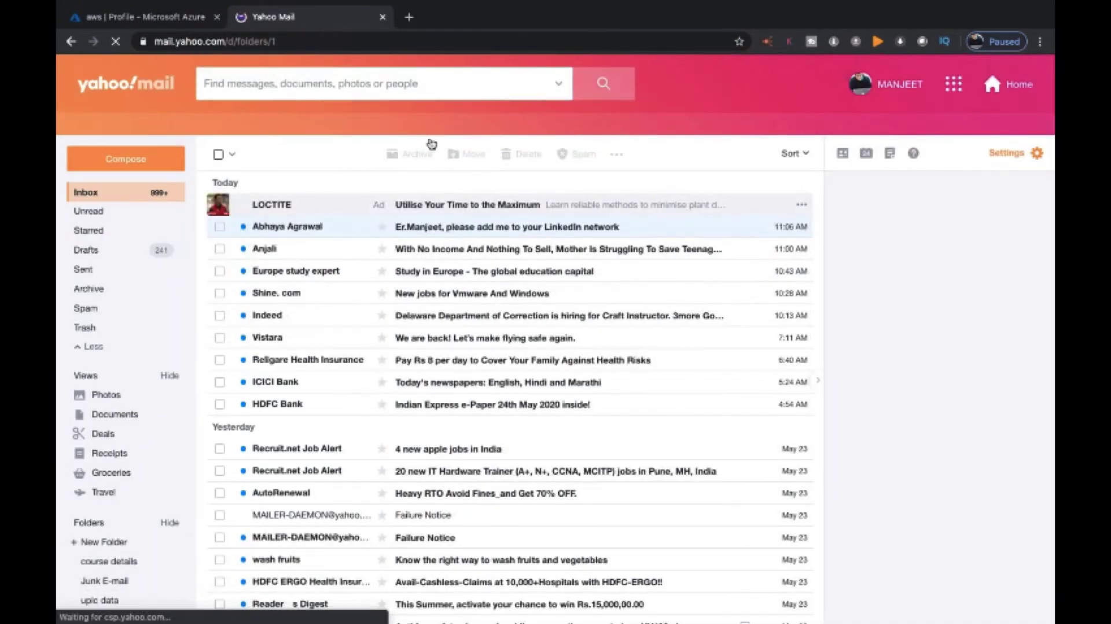
right_click(692, 119)
left_click(721, 153)
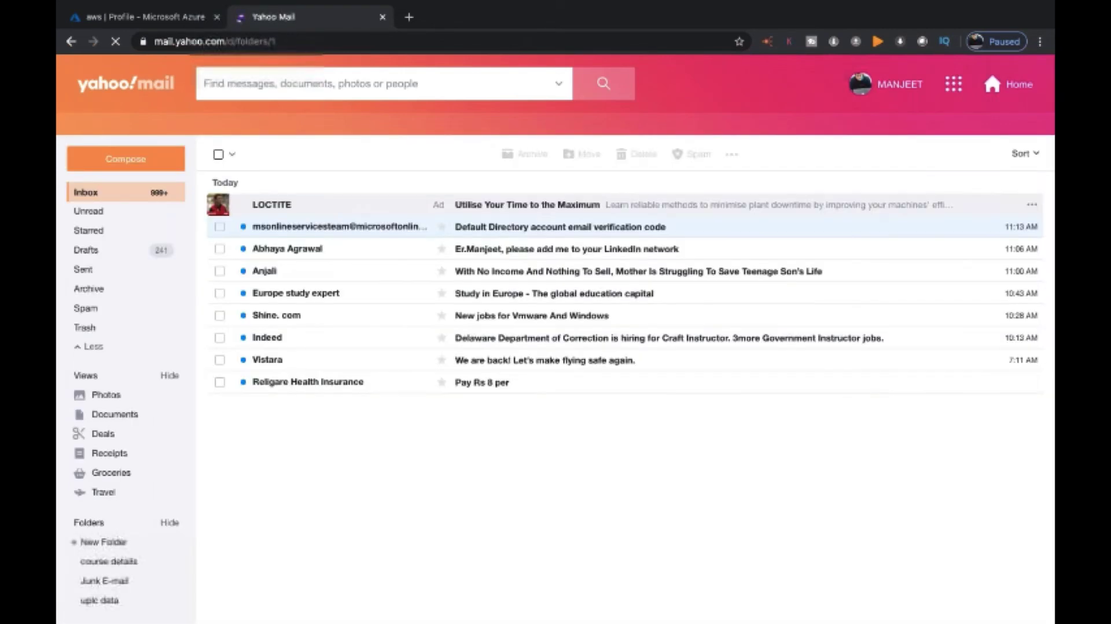
left_click(474, 231)
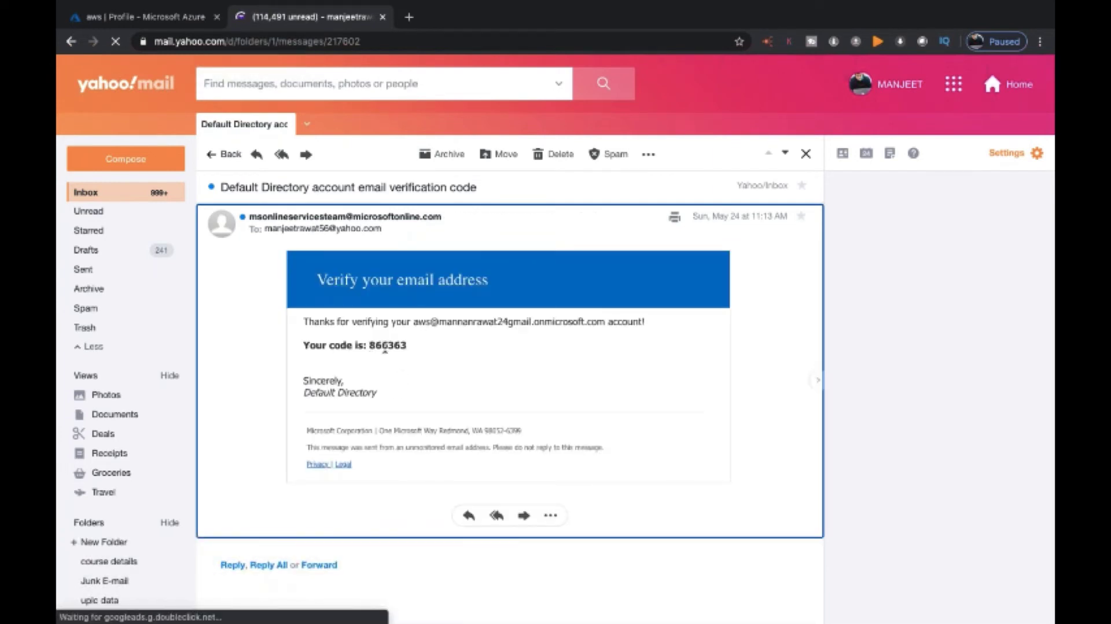
- Copy the verification code and return to the Azure verification page
double_click(382, 346)
right_click(383, 346)
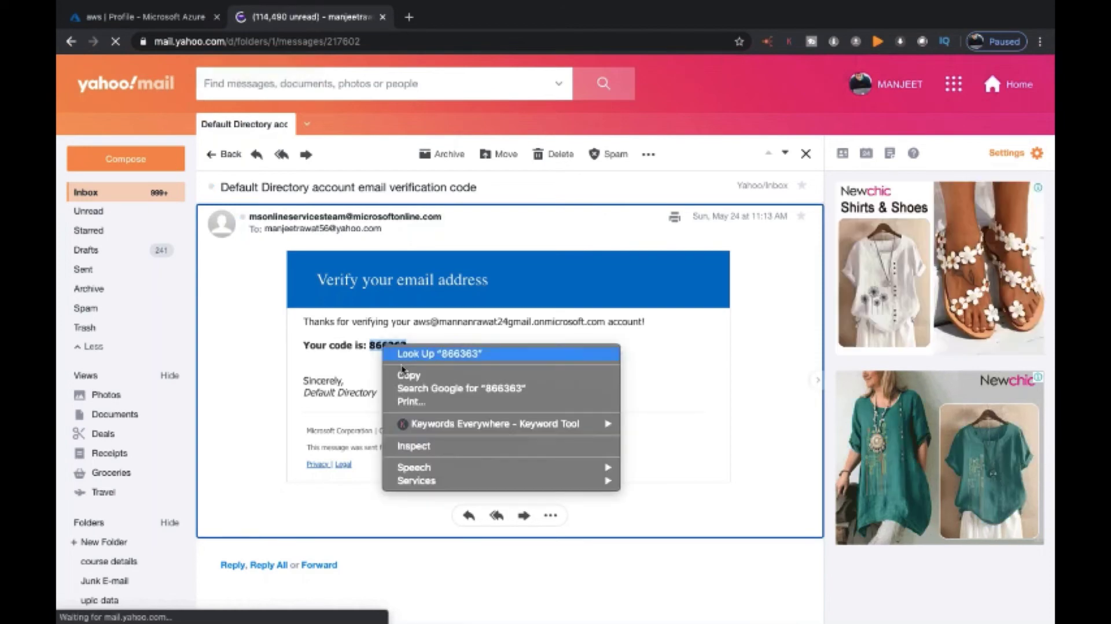
left_click(409, 372)
key("ctrl+Left")
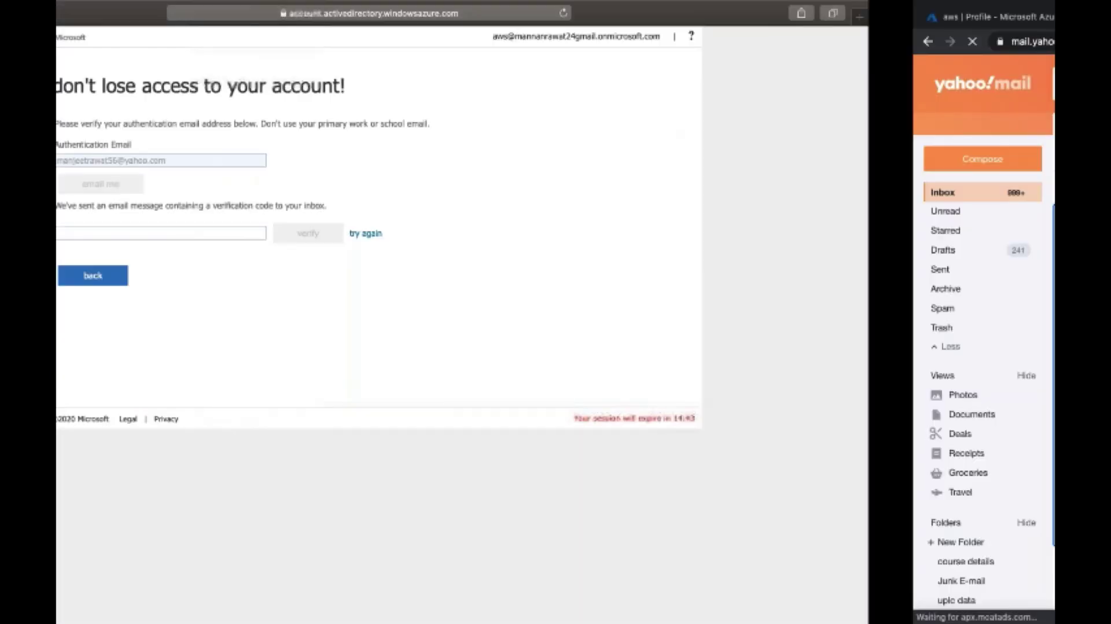
- Paste the mailed code to verify the authentication email and finish the account recovery setup
left_click(327, 232)
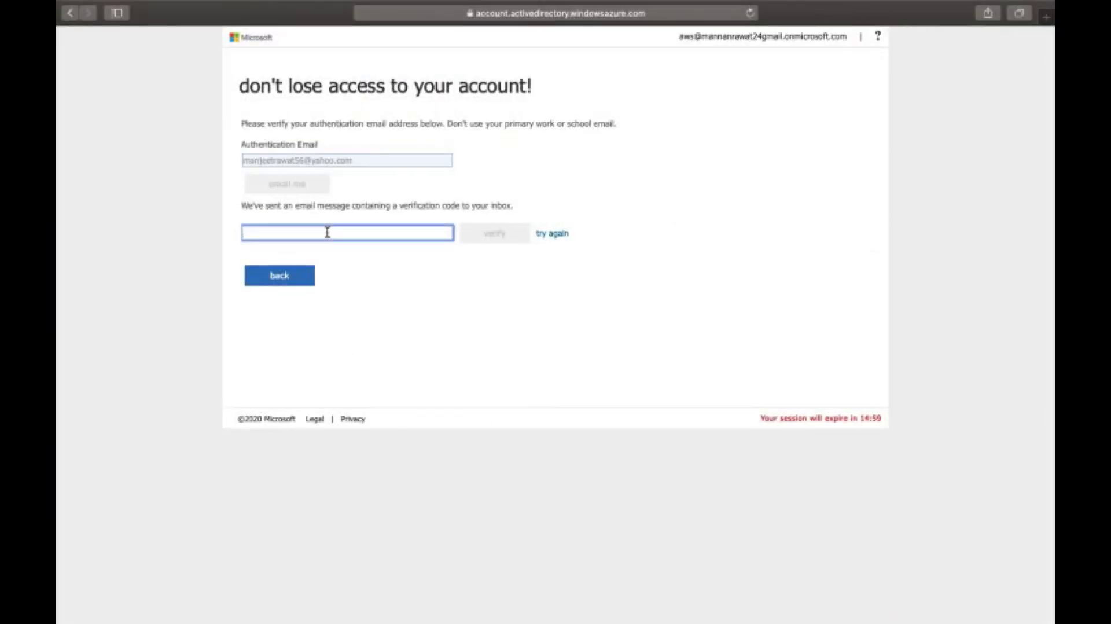
key("super+v")
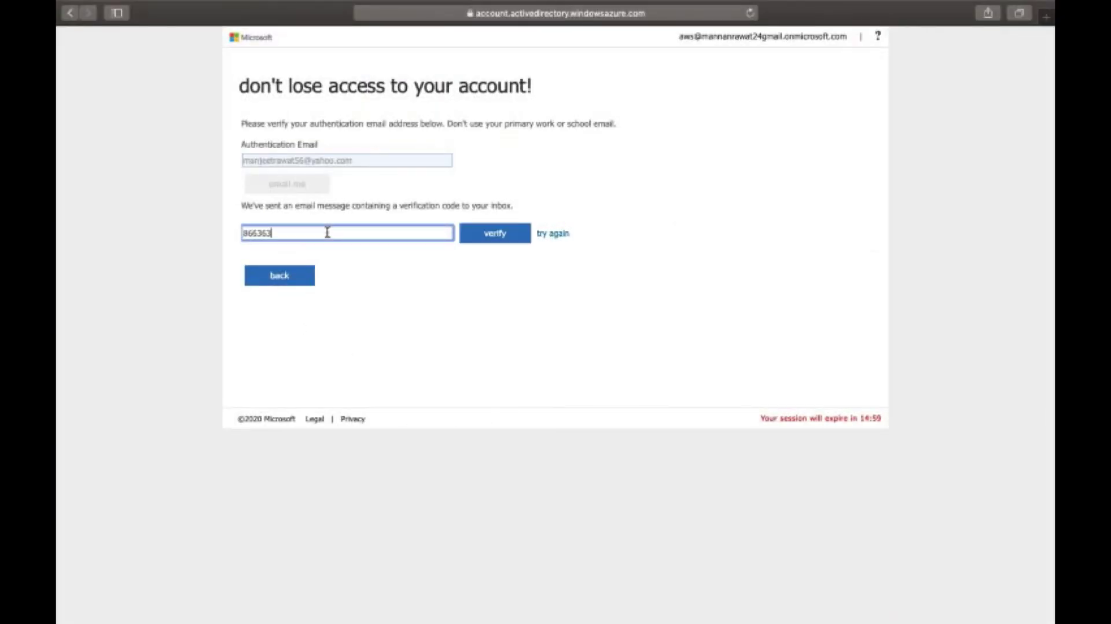
left_click(498, 233)
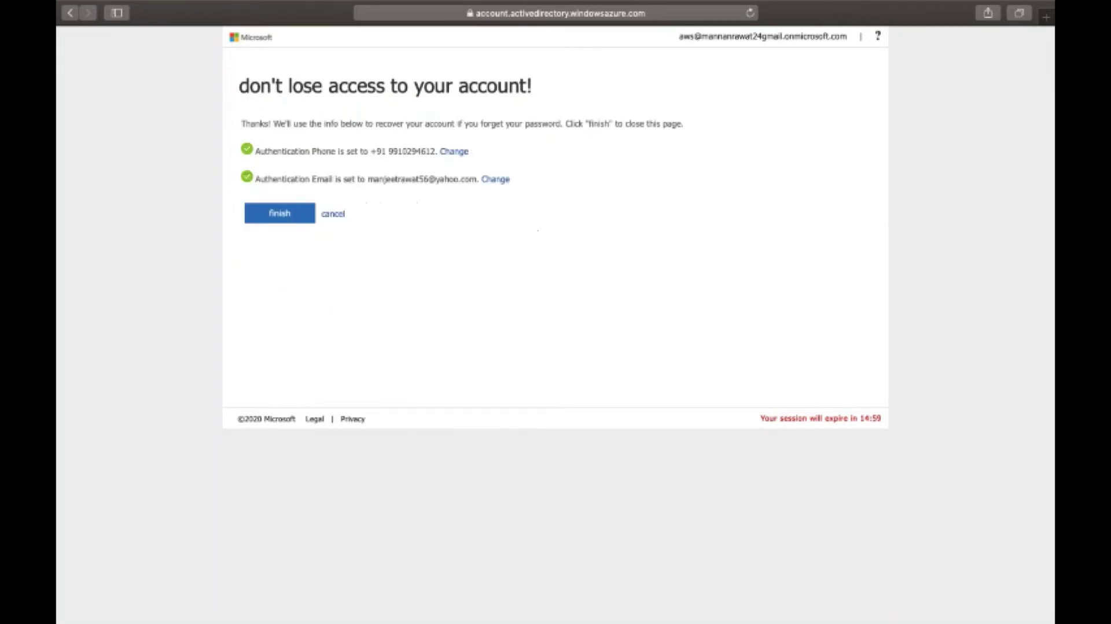
left_click(279, 212)
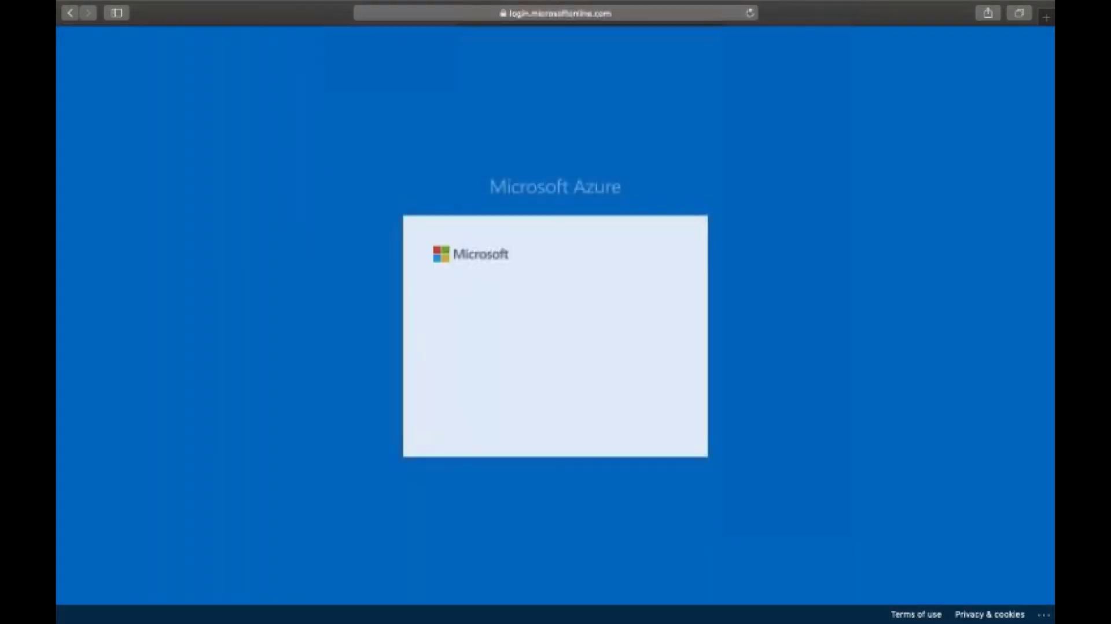
- Stay signed in, skip the welcome tour, and bring up All services
left_click(653, 420)
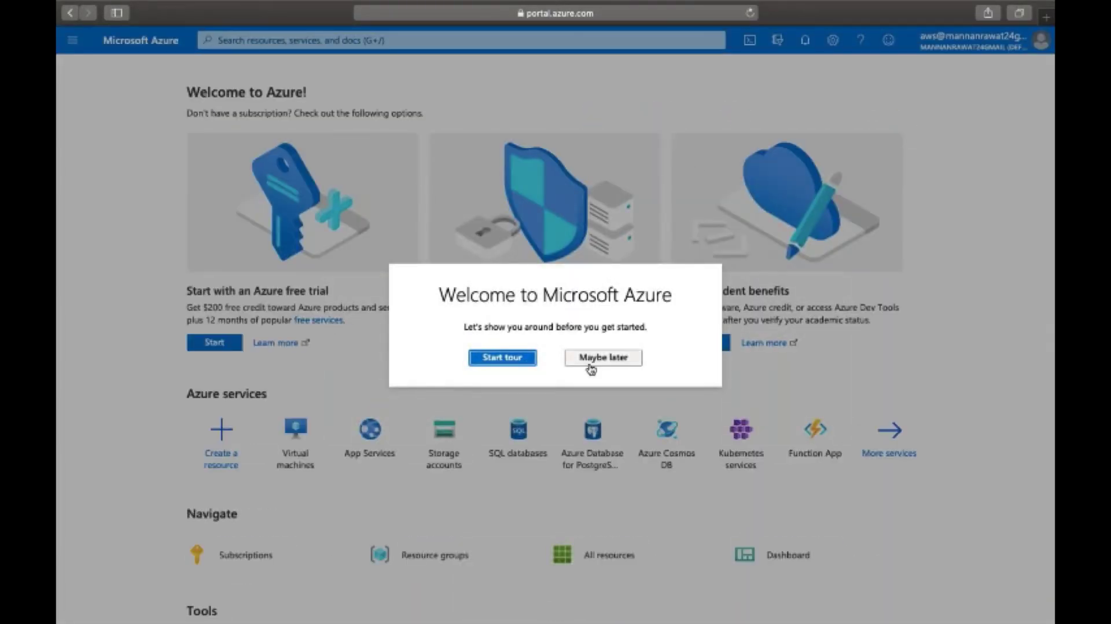
left_click(590, 365)
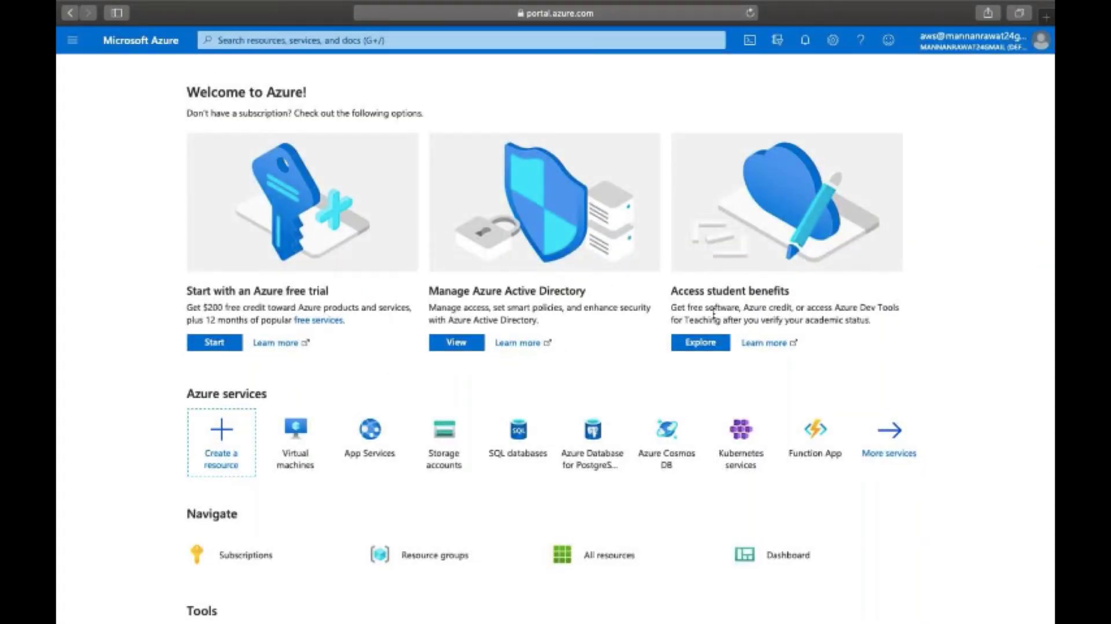
left_click(888, 439)
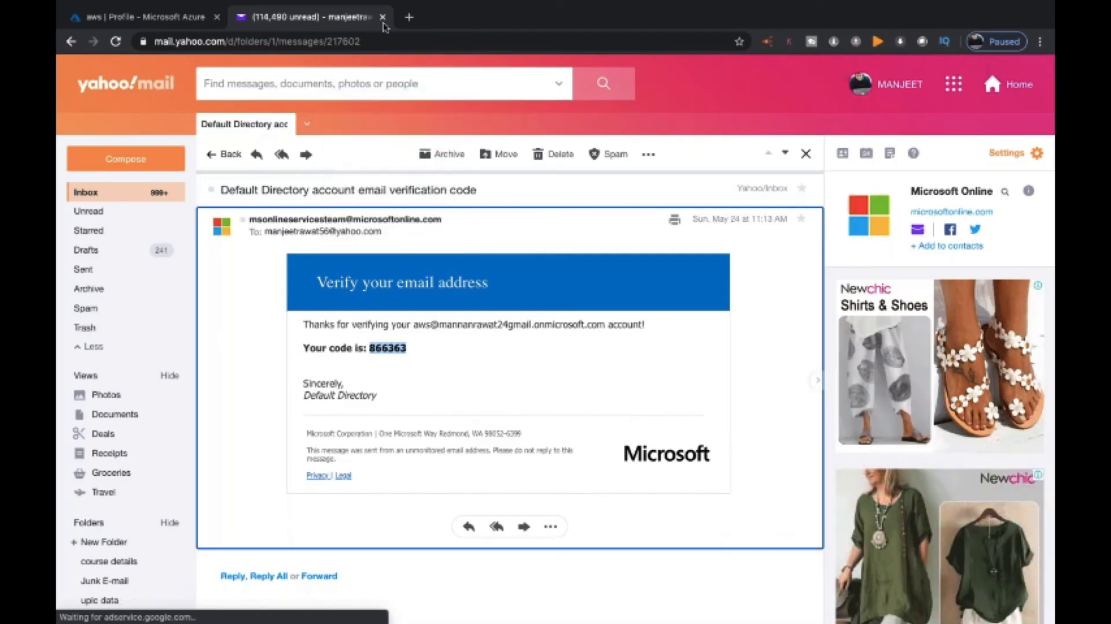
- Close the Yahoo Mail tab and refresh the Default Directory's All users list so aws appears
left_click(383, 19)
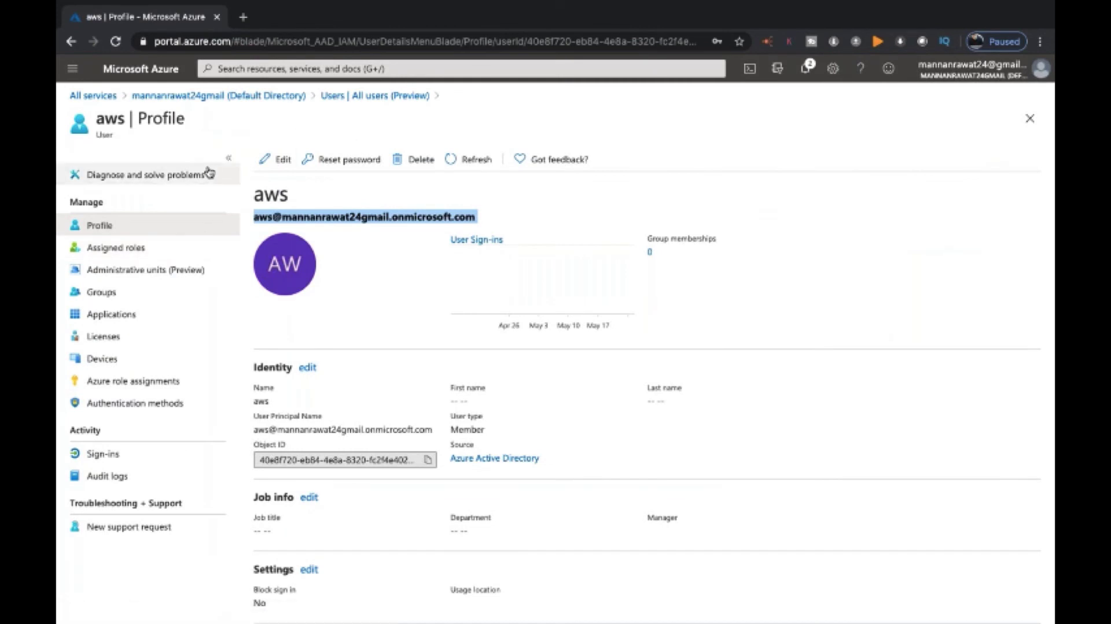
left_click(219, 95)
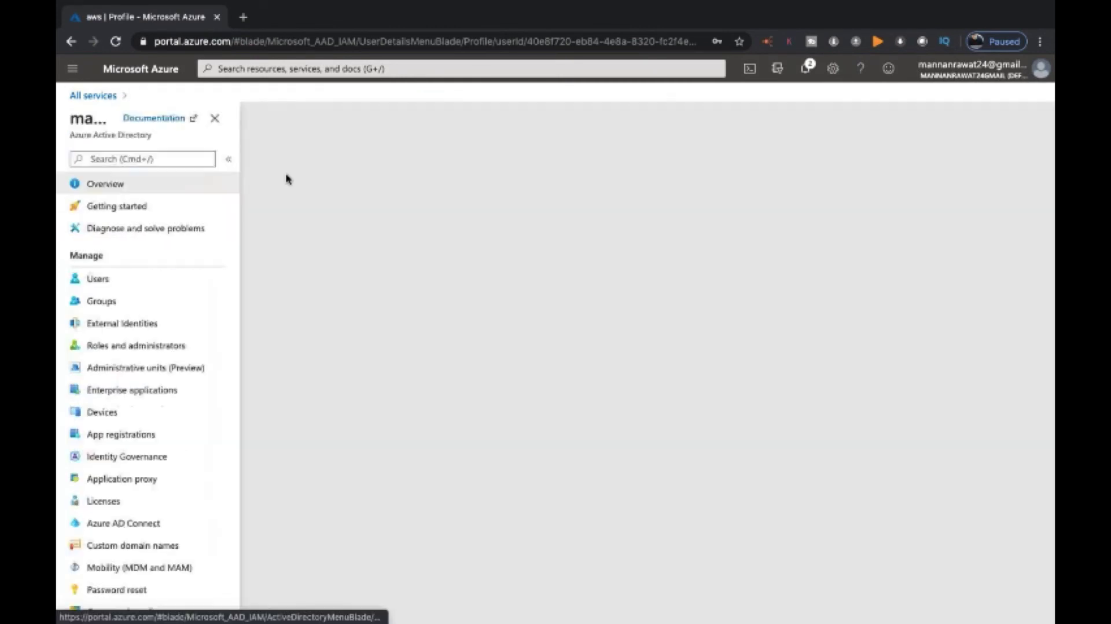
left_click(100, 279)
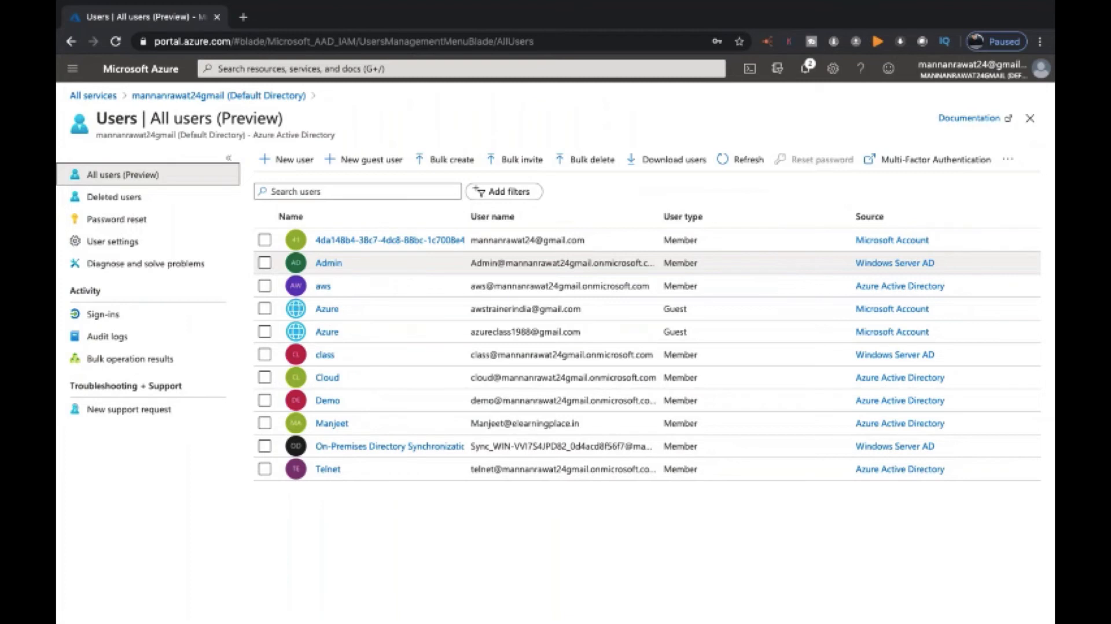
left_click(804, 68)
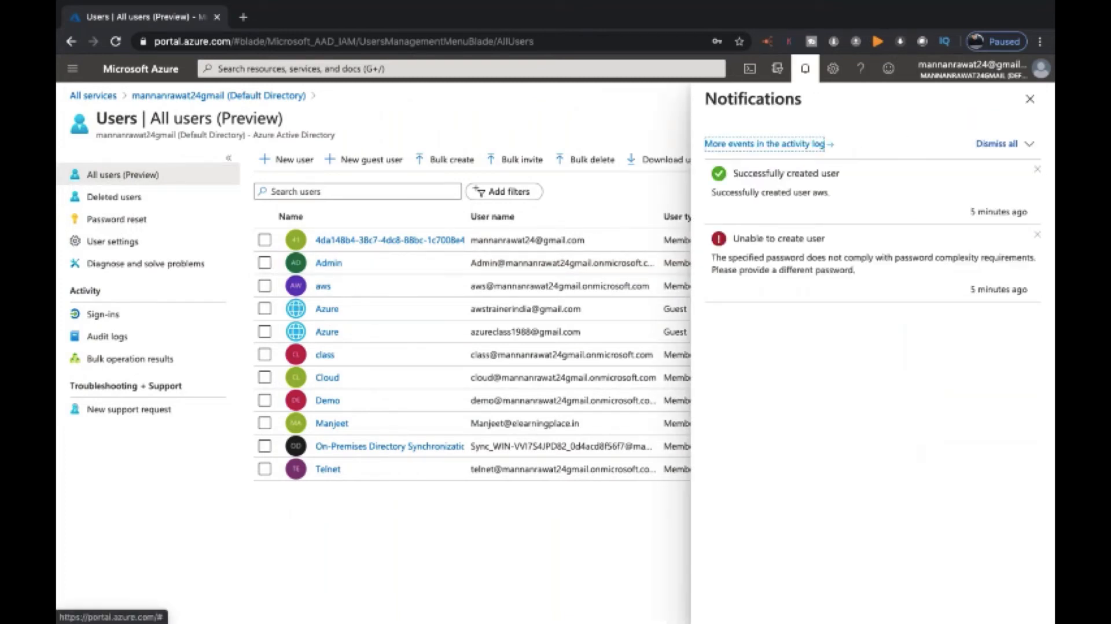
left_click(1032, 100)
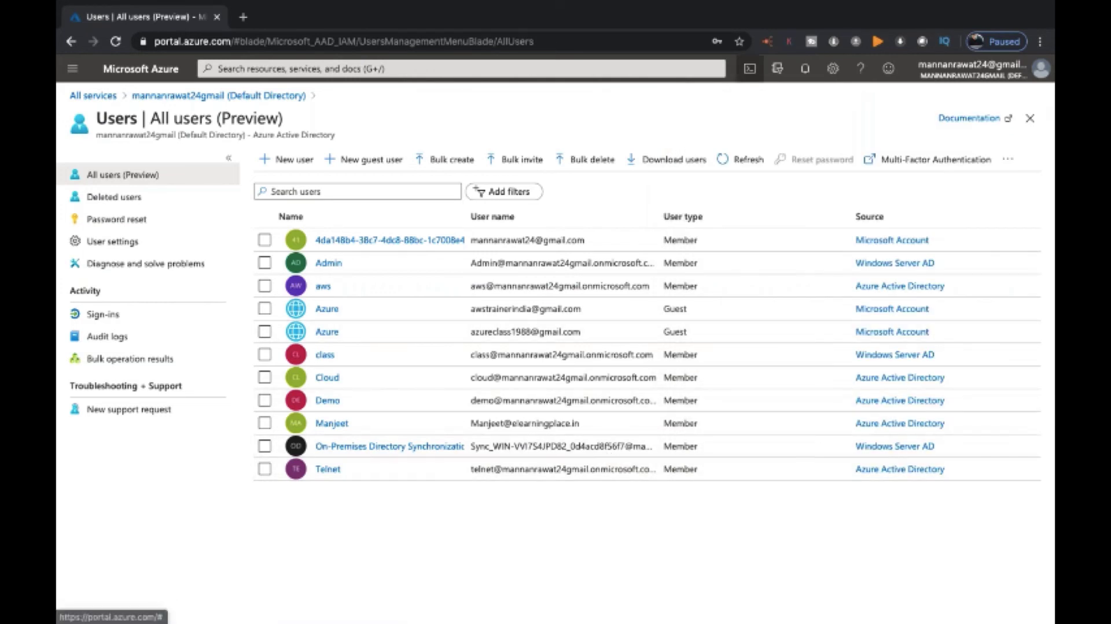
left_click(744, 160)
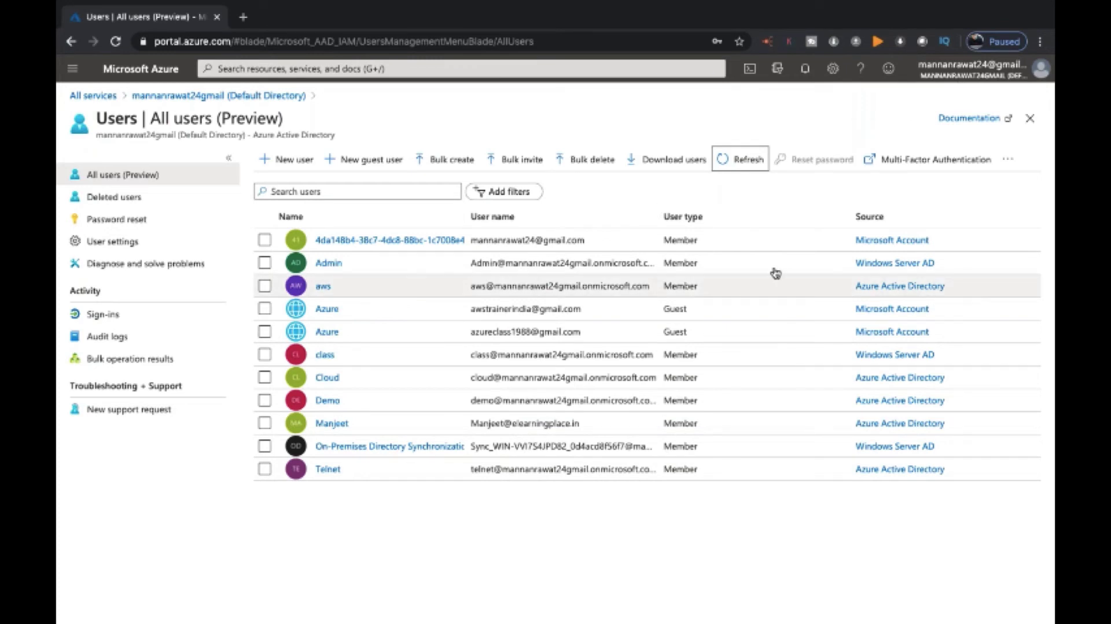
left_click(634, 110)
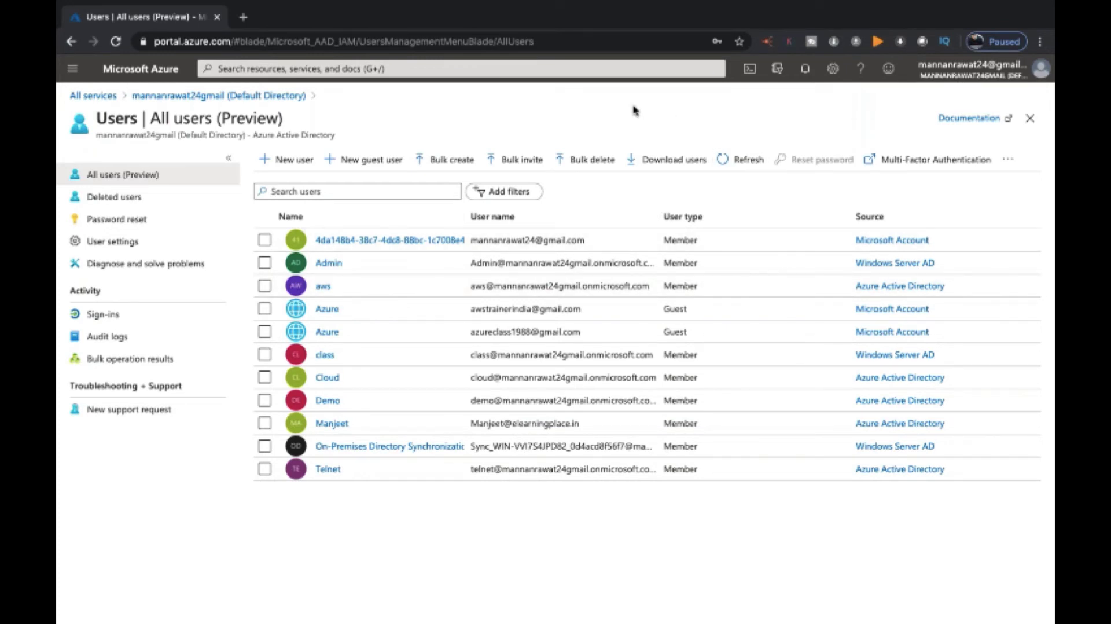
key("ctrl+Left")
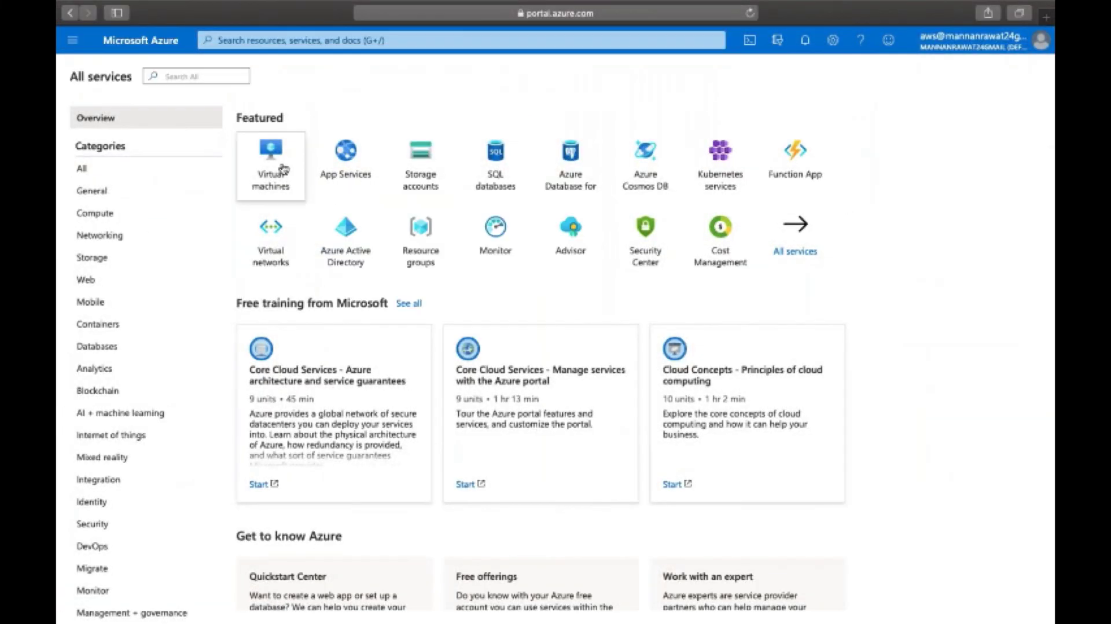
left_click(280, 167)
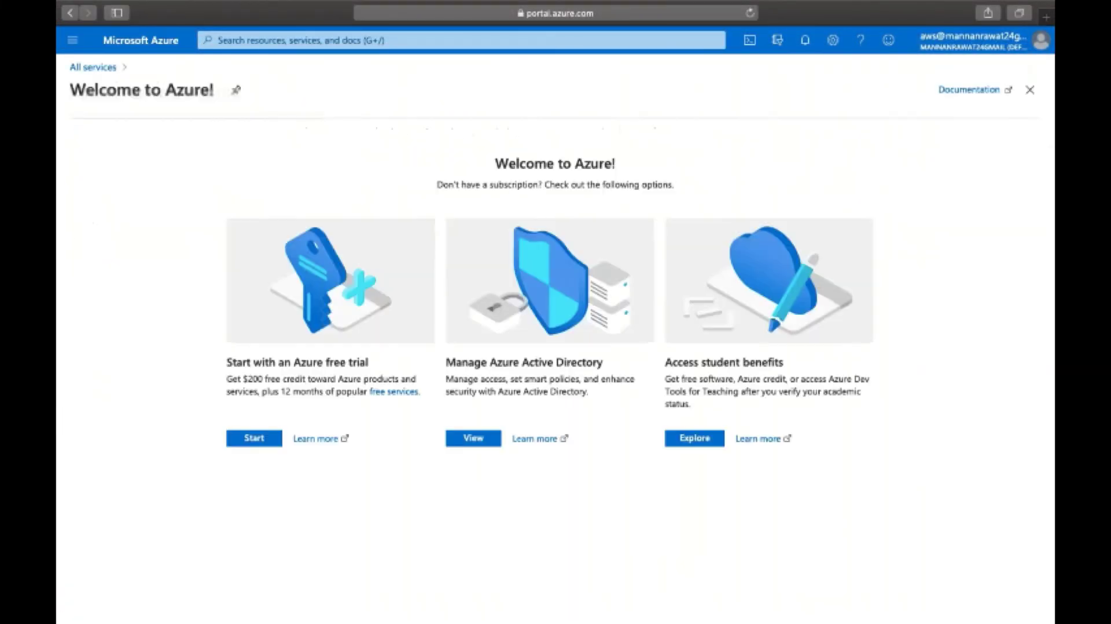
left_click(91, 68)
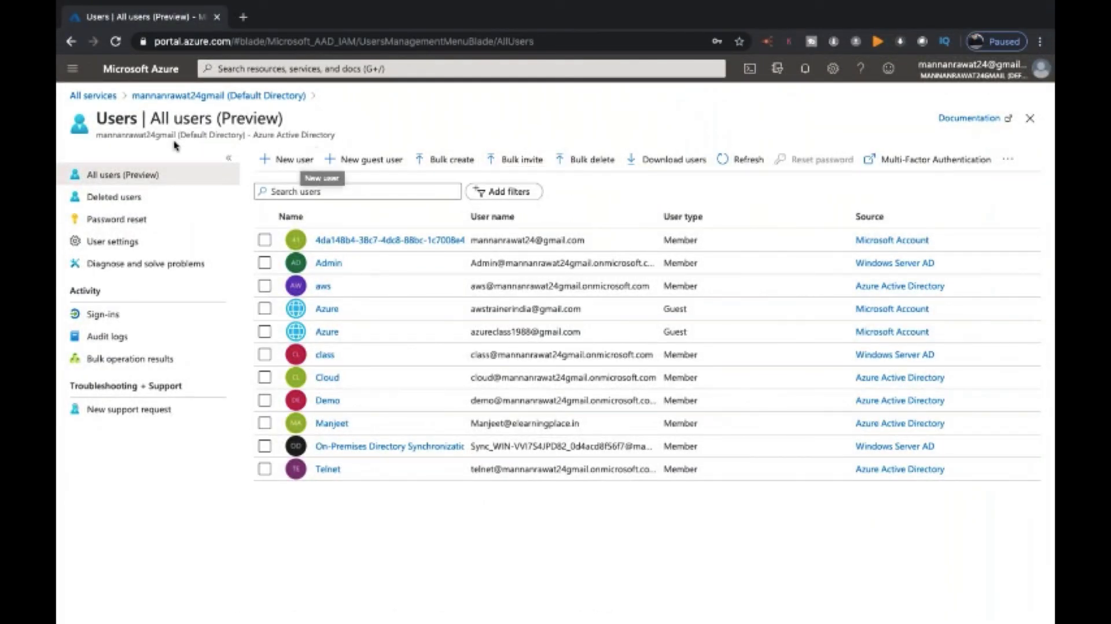
left_click(93, 96)
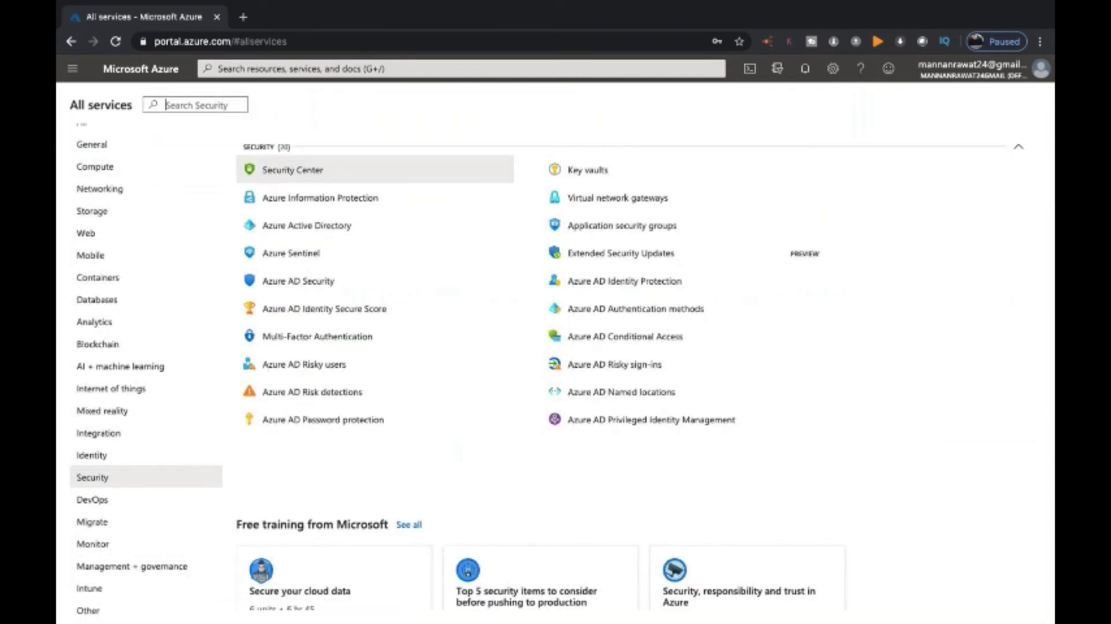
left_click(93, 210)
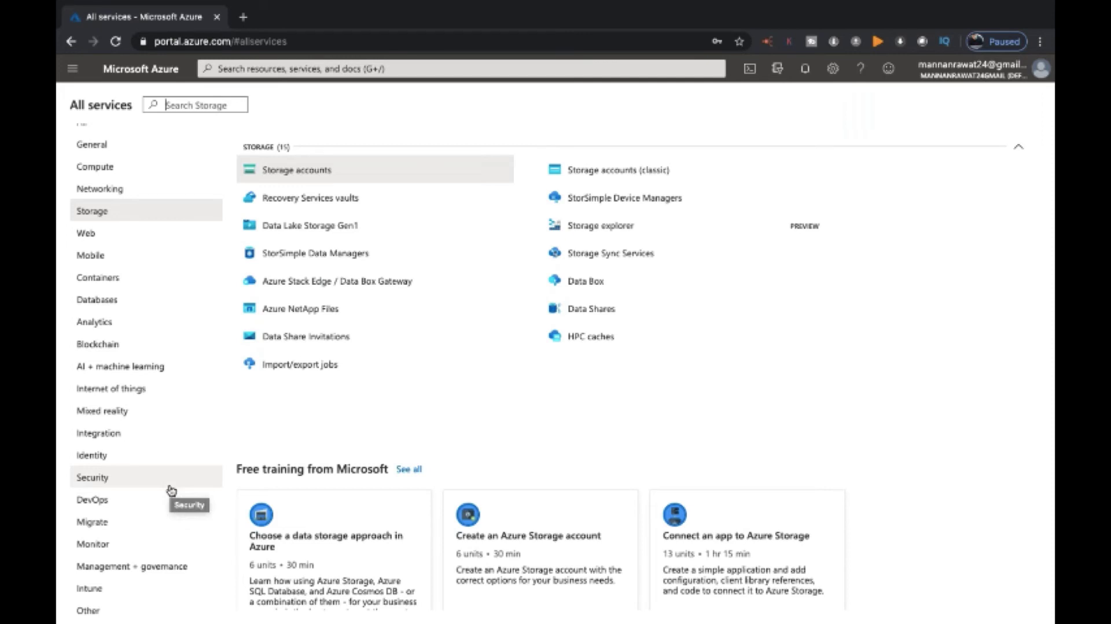
left_click(93, 465)
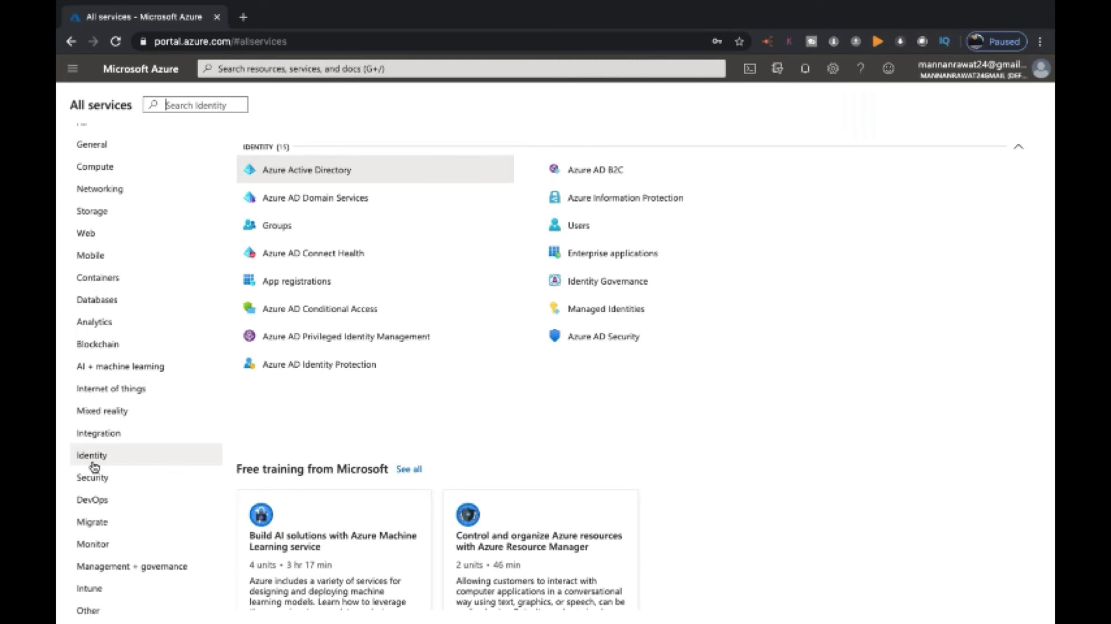
left_click(319, 172)
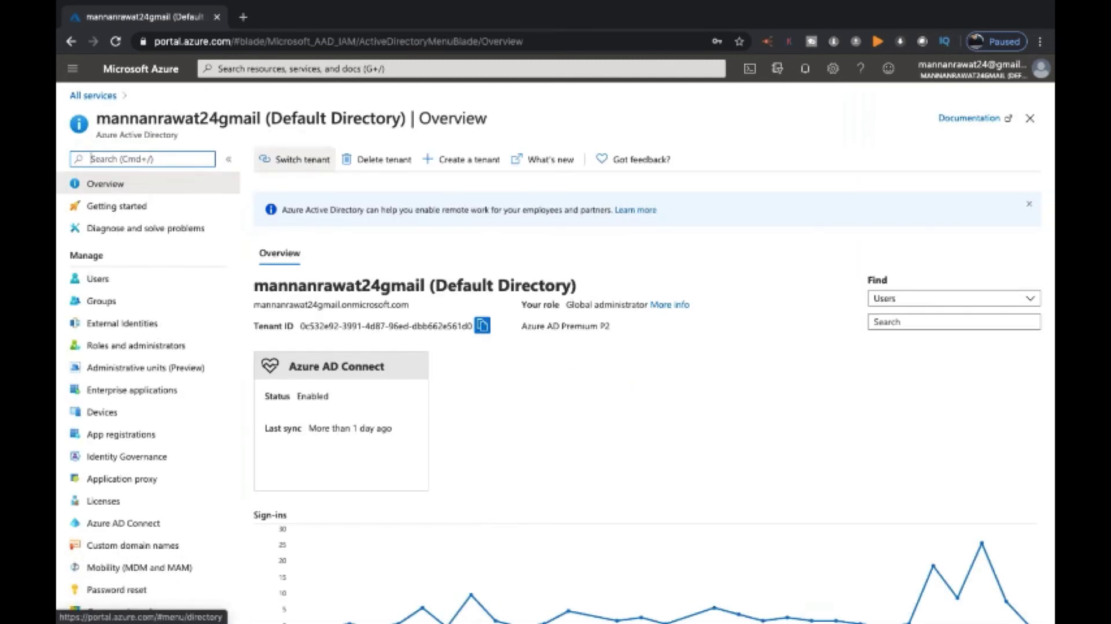
left_click(102, 280)
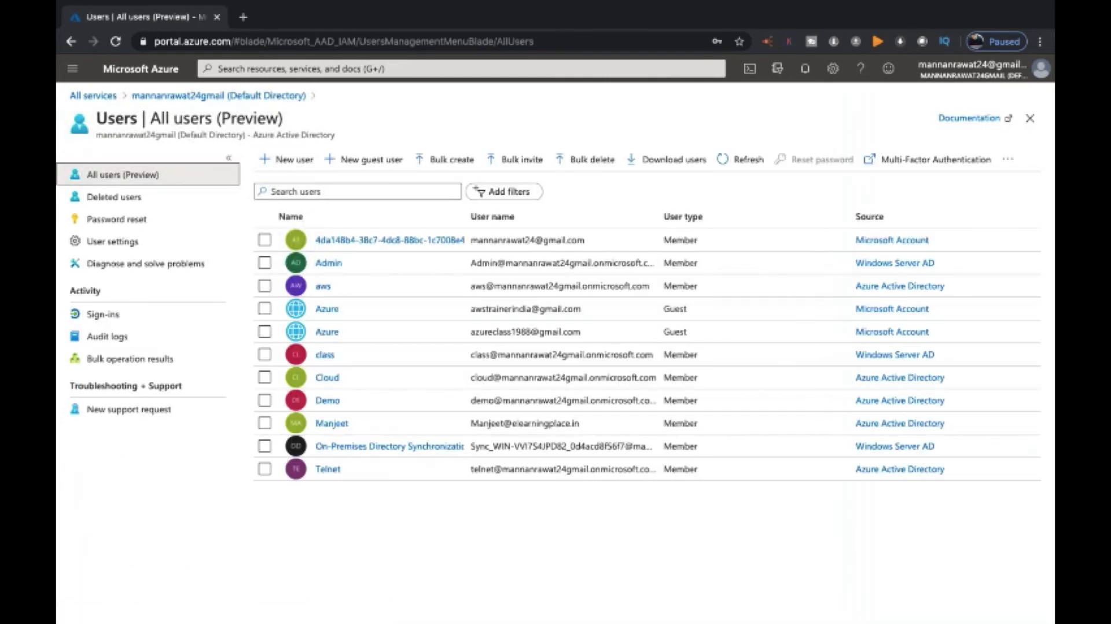
- Enable per-user multi-factor authentication for the aws account
left_click(925, 160)
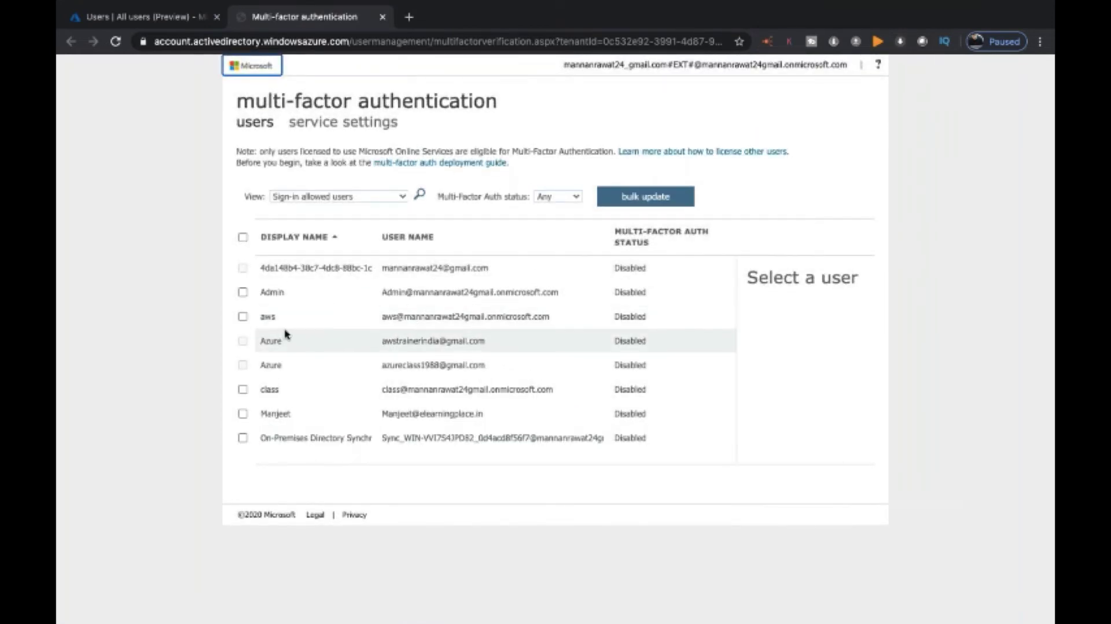
left_click(242, 316)
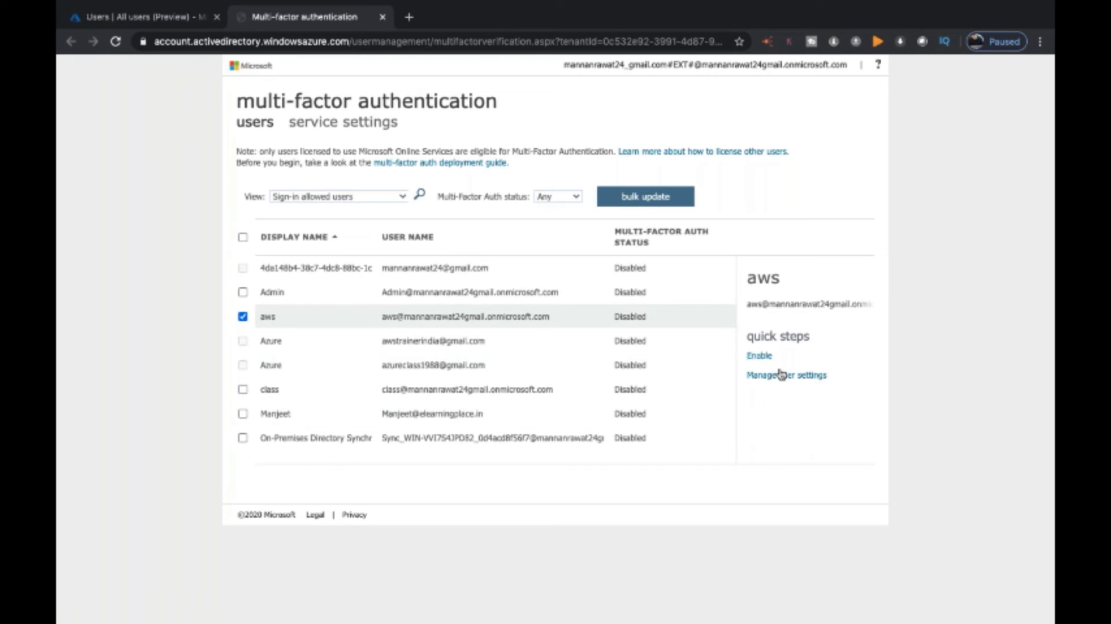
left_click(757, 357)
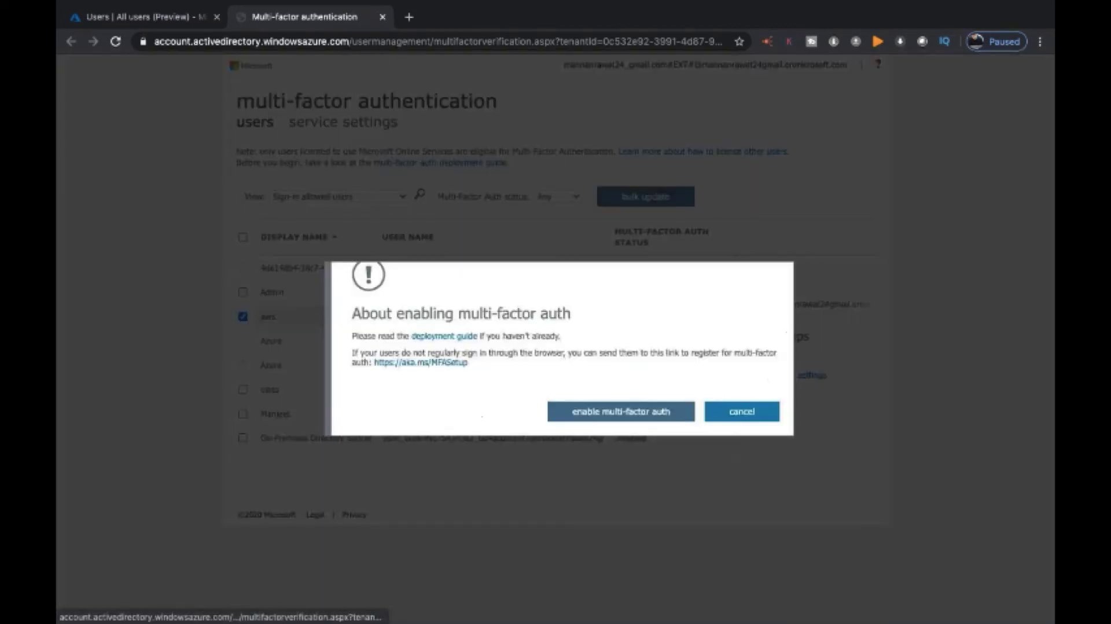
left_click(615, 414)
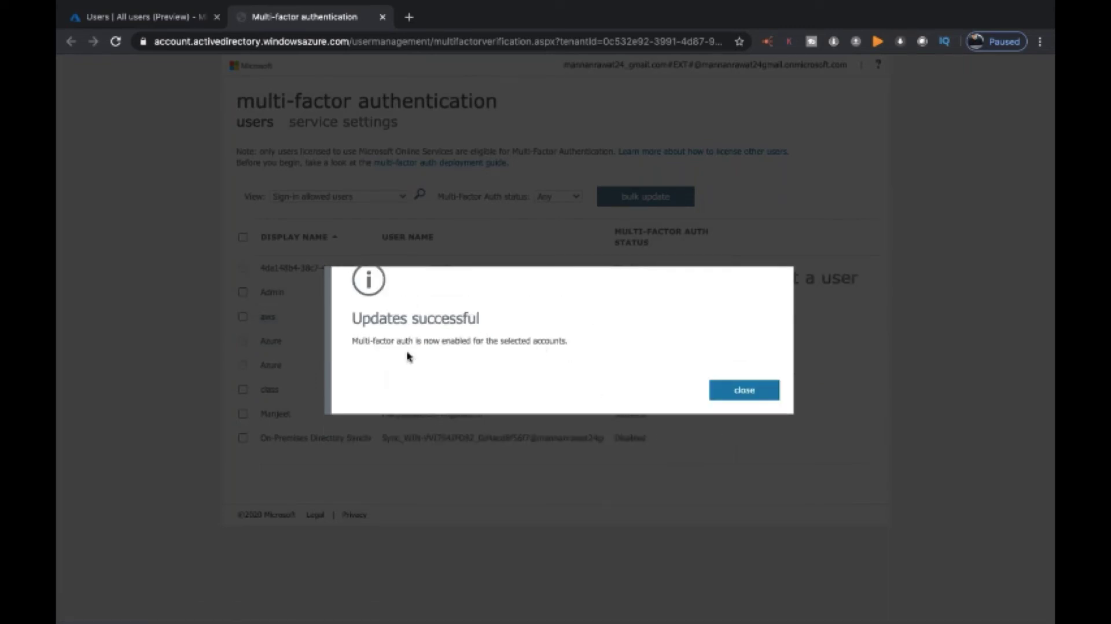
key("ctrl+Left")
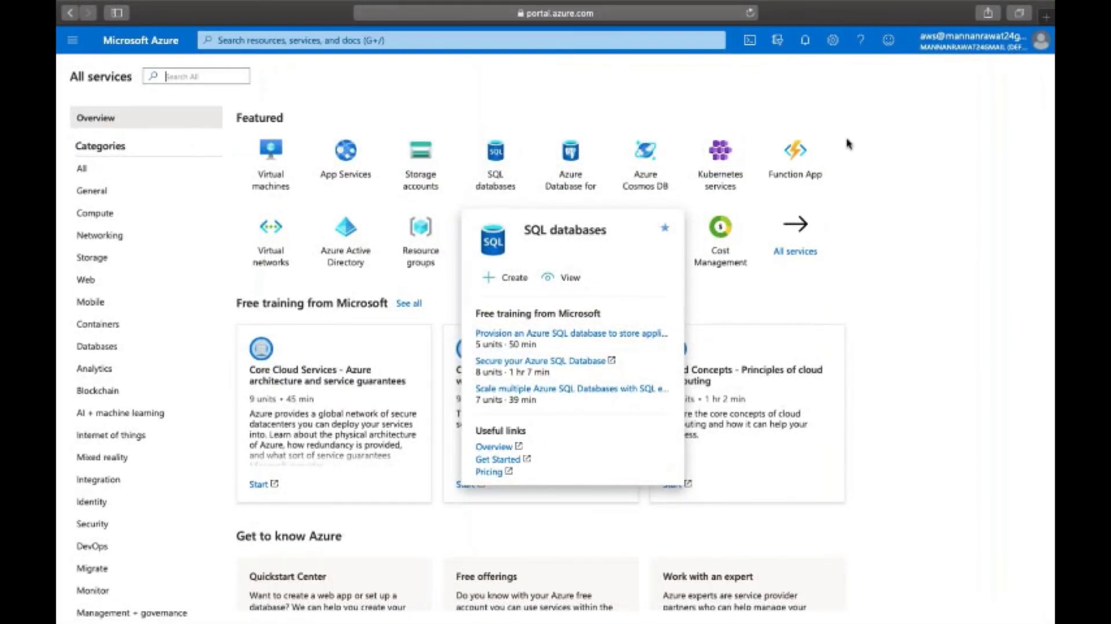
- Dismiss the SQL databases info card and sign out of the Azure portal
left_click(846, 143)
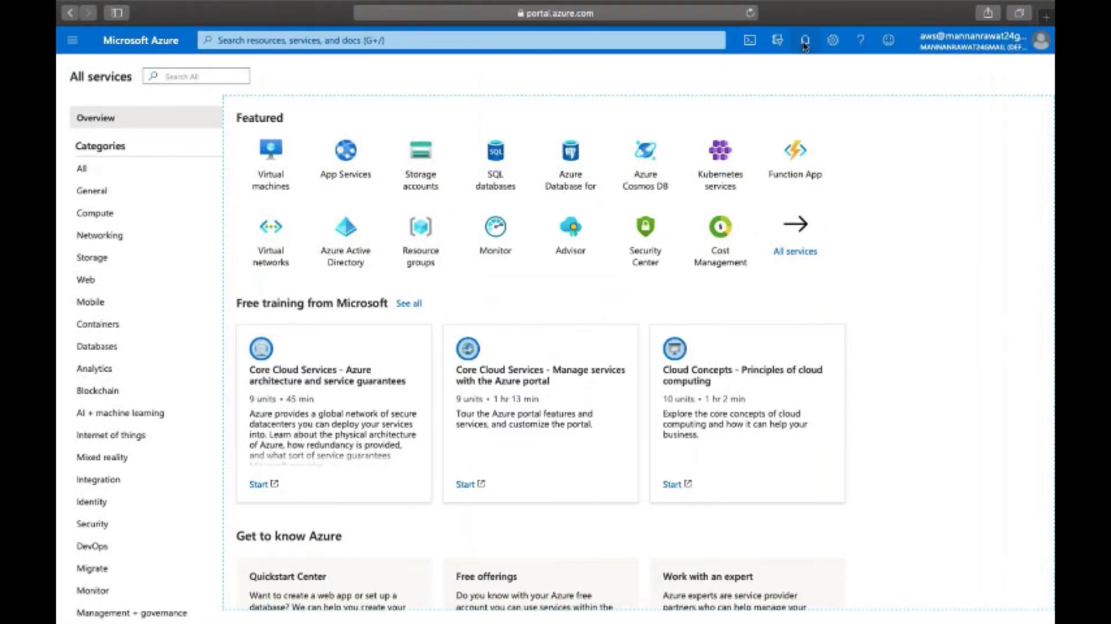
left_click(1025, 43)
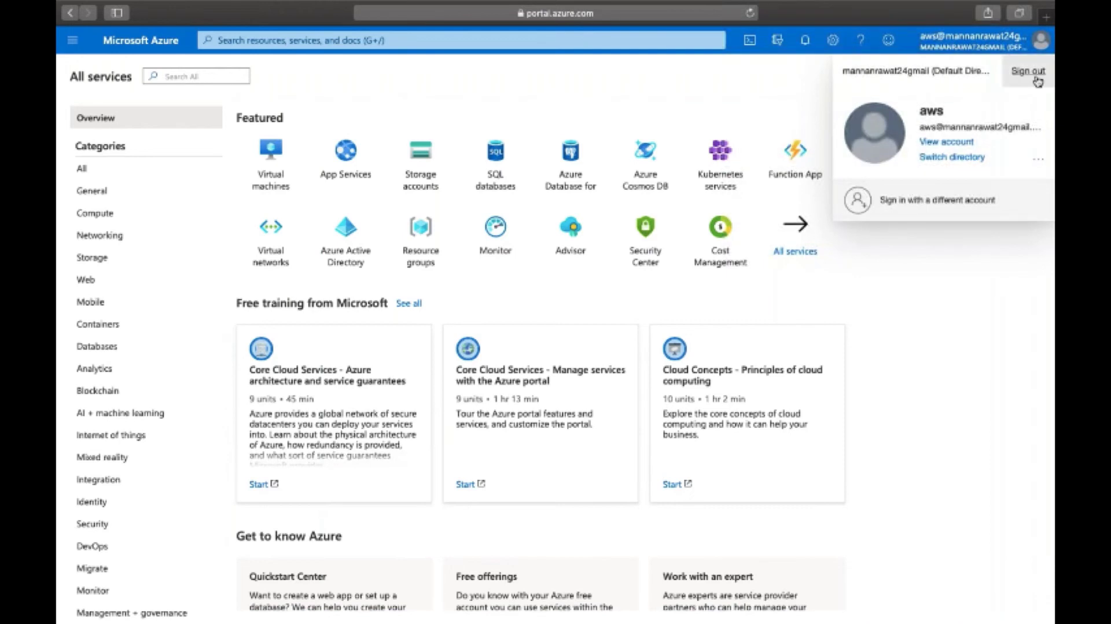
left_click(1033, 71)
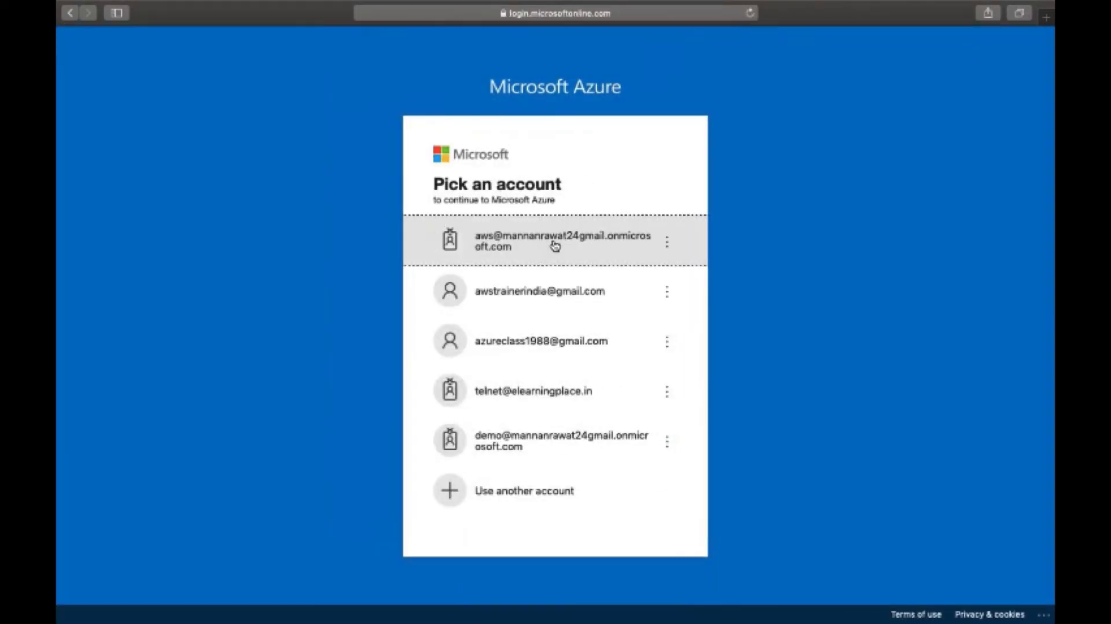
- Sign back in as the aws account with its password
left_click(550, 245)
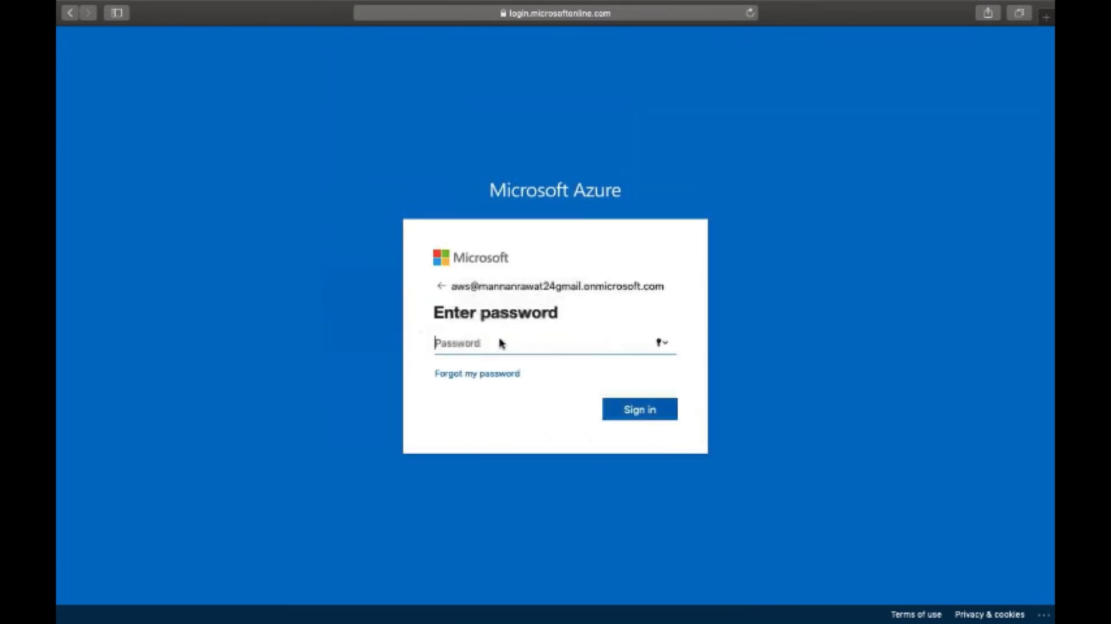
left_click(538, 347)
key("Escape")
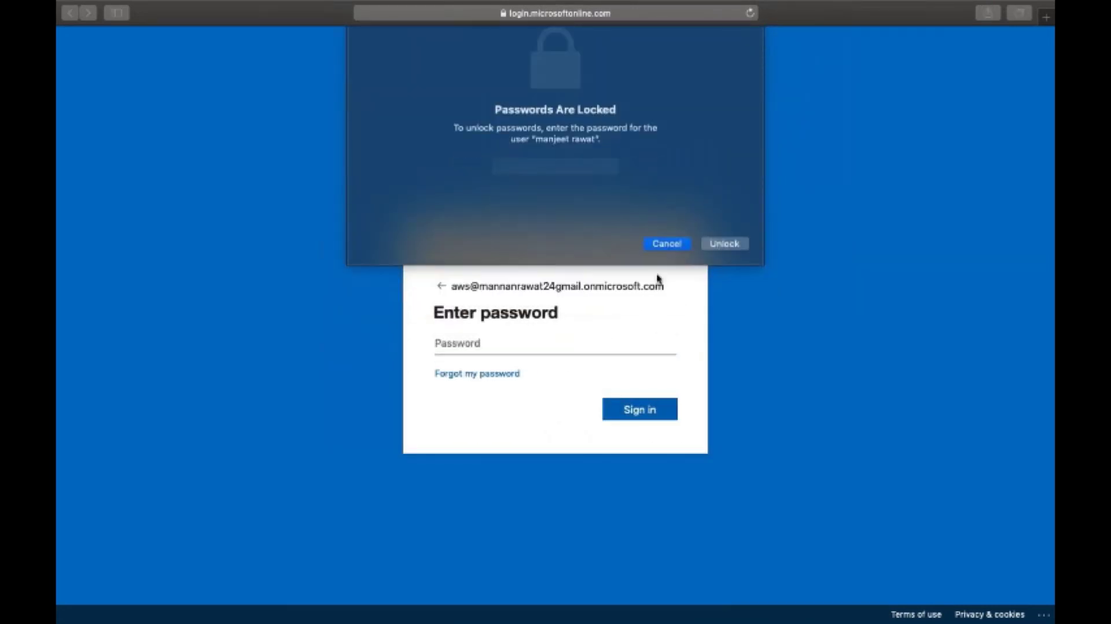
left_click(487, 346)
type("••")
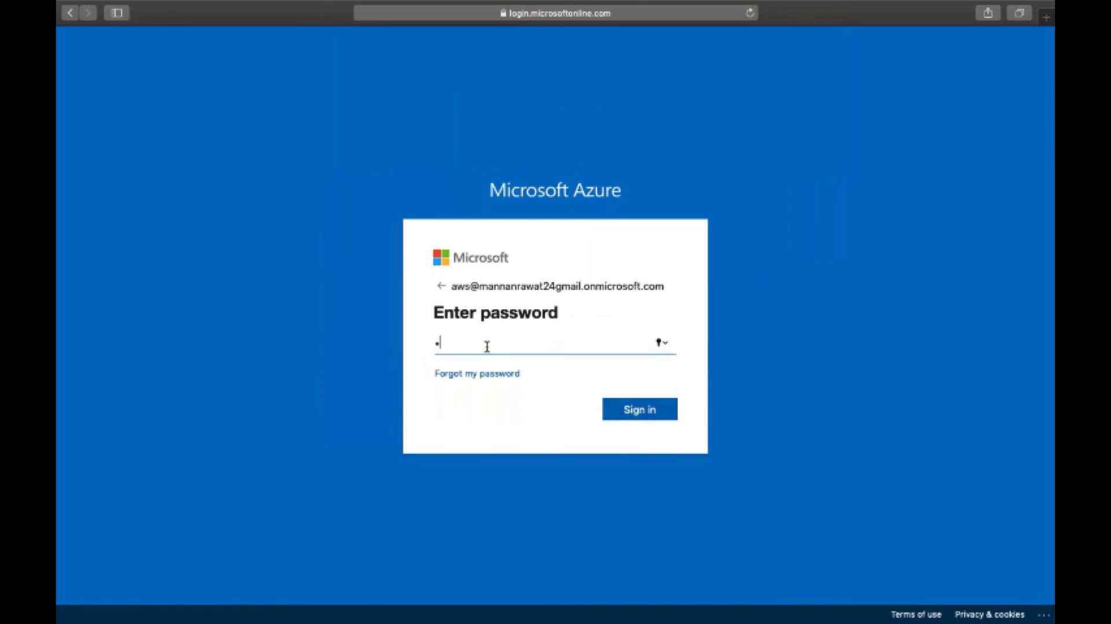
type("••••••••••••")
left_click(657, 415)
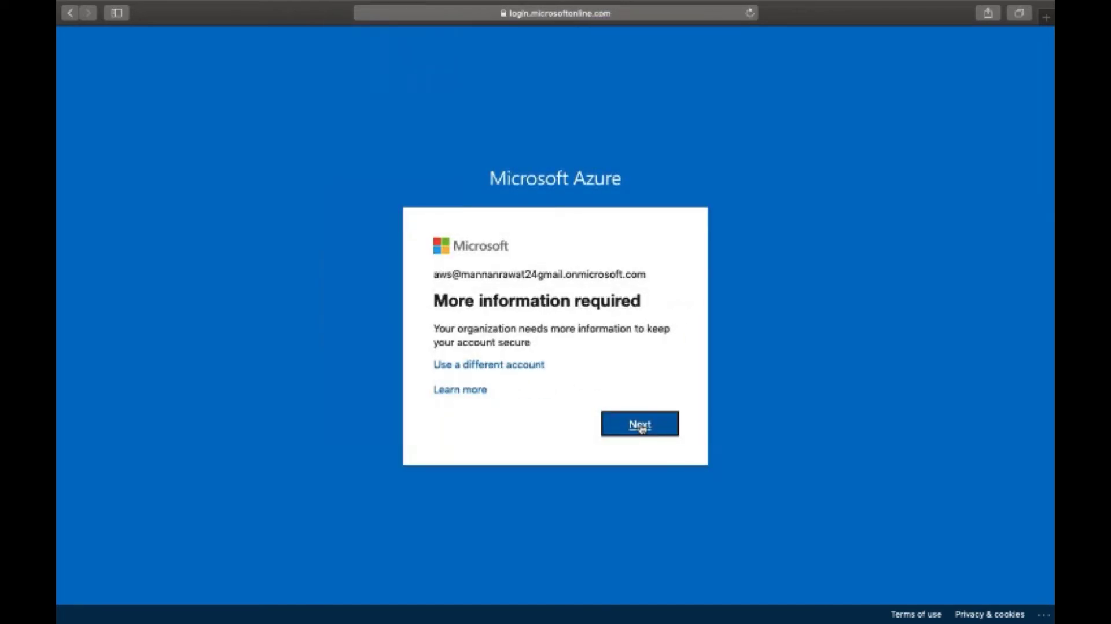
- Register text-message phone verification and confirm it with the SMS code received
left_click(640, 425)
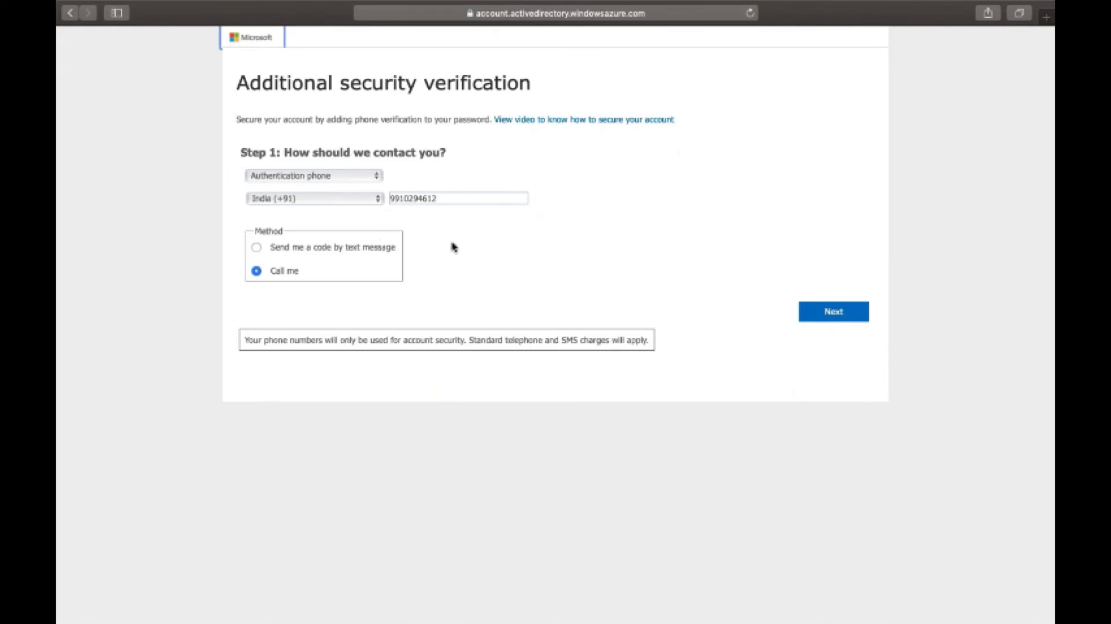
right_click(289, 250)
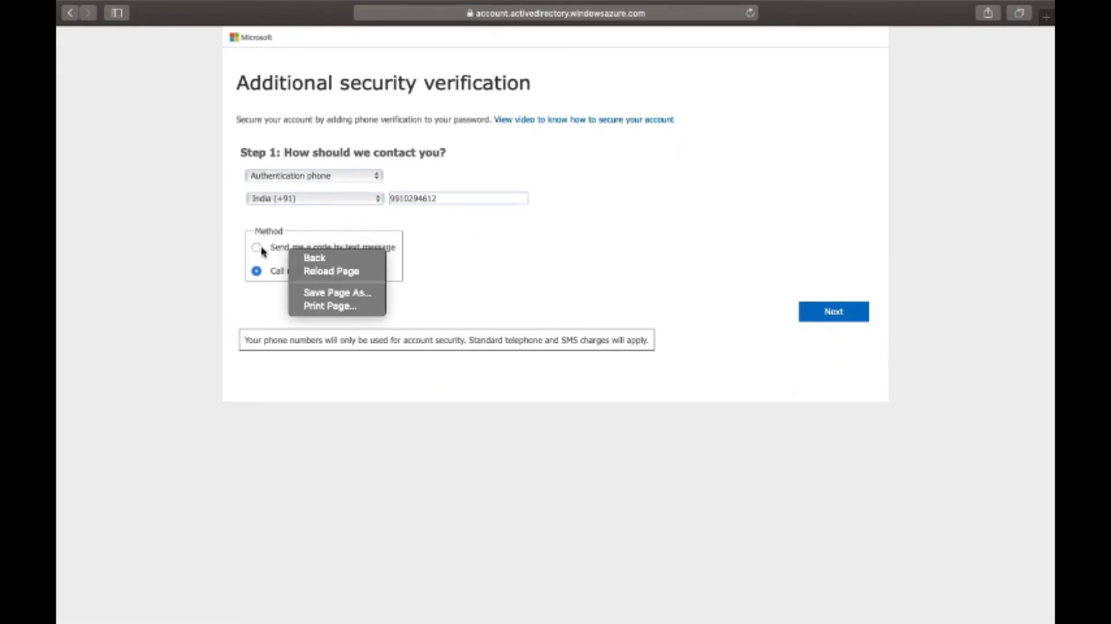
left_click(261, 251)
left_click(257, 247)
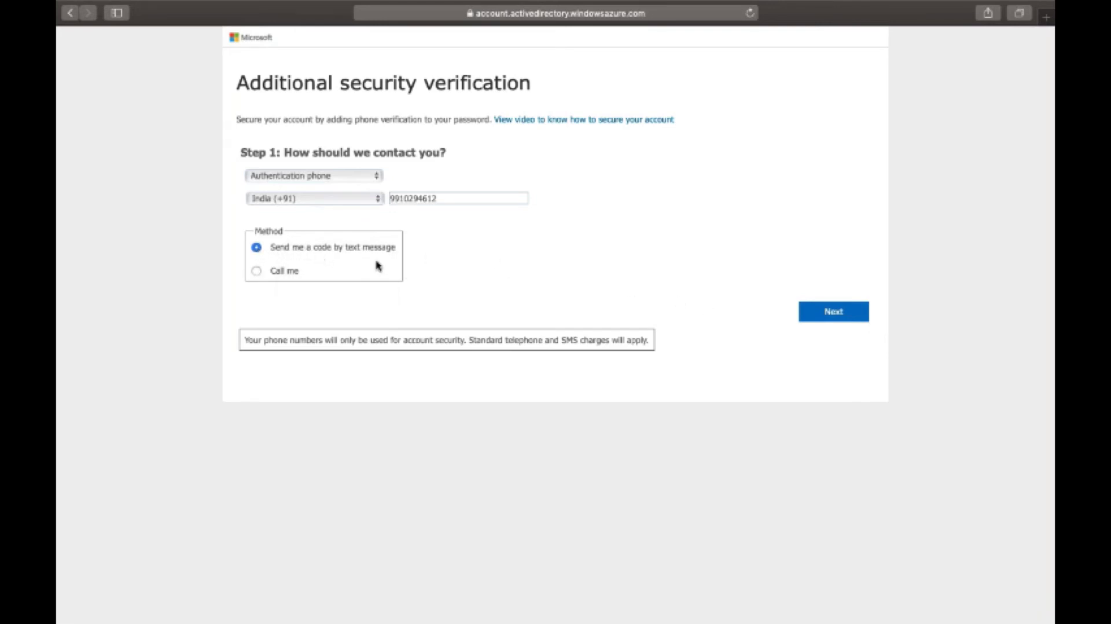
left_click(833, 311)
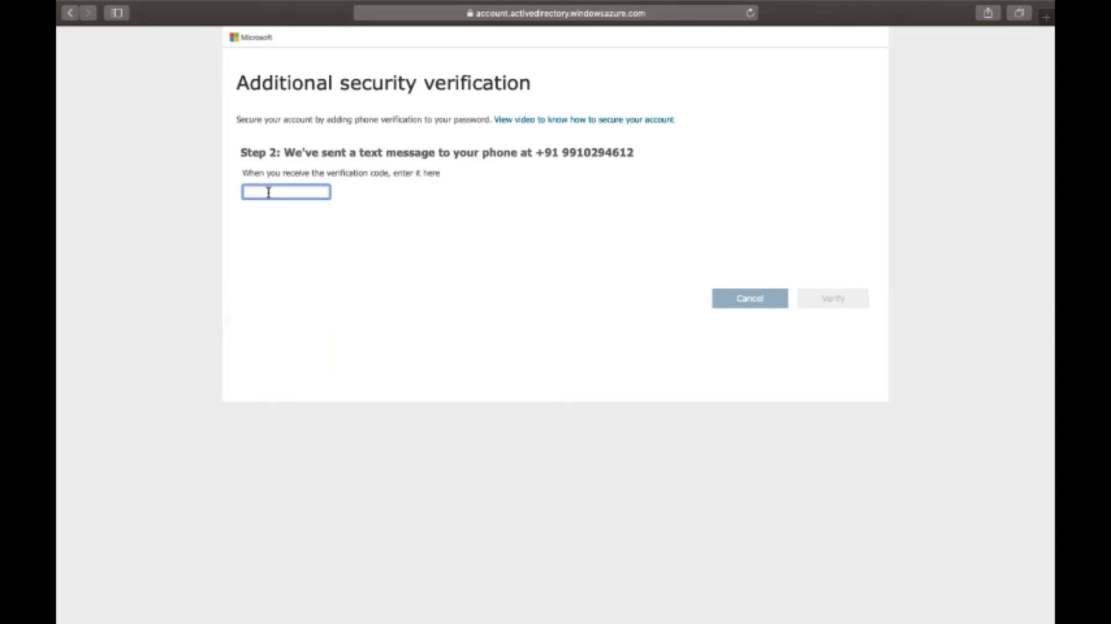
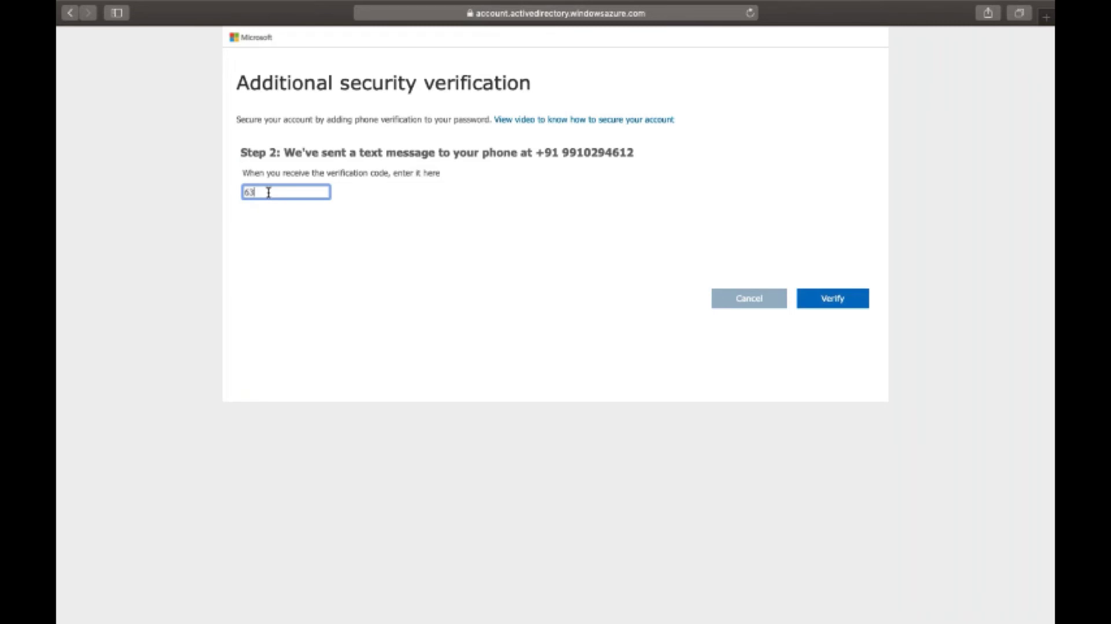
left_click(830, 311)
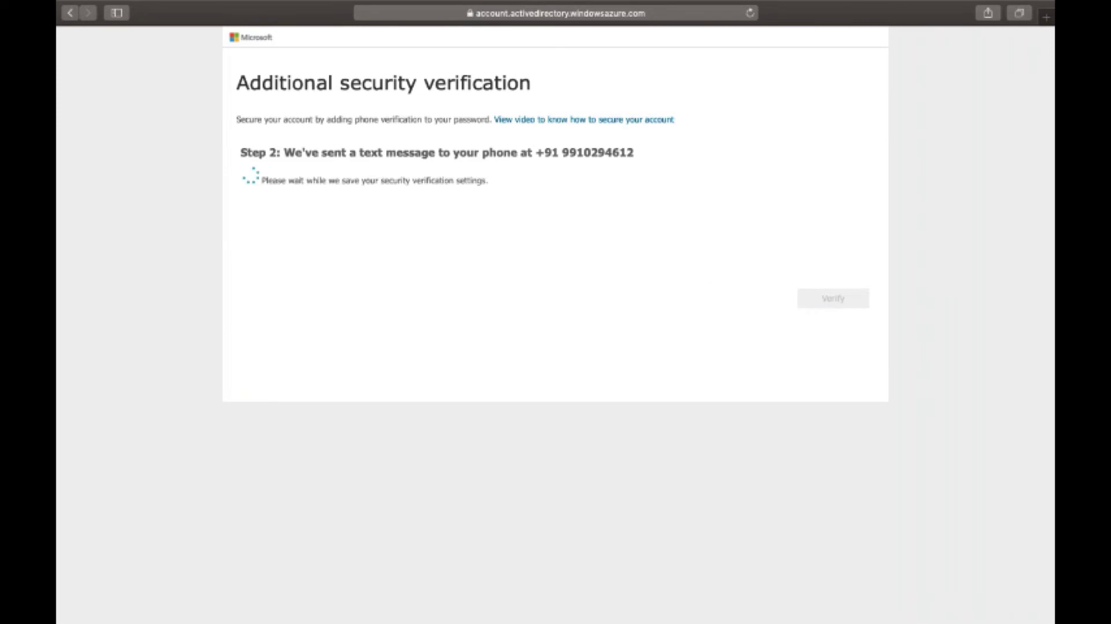
key("Return")
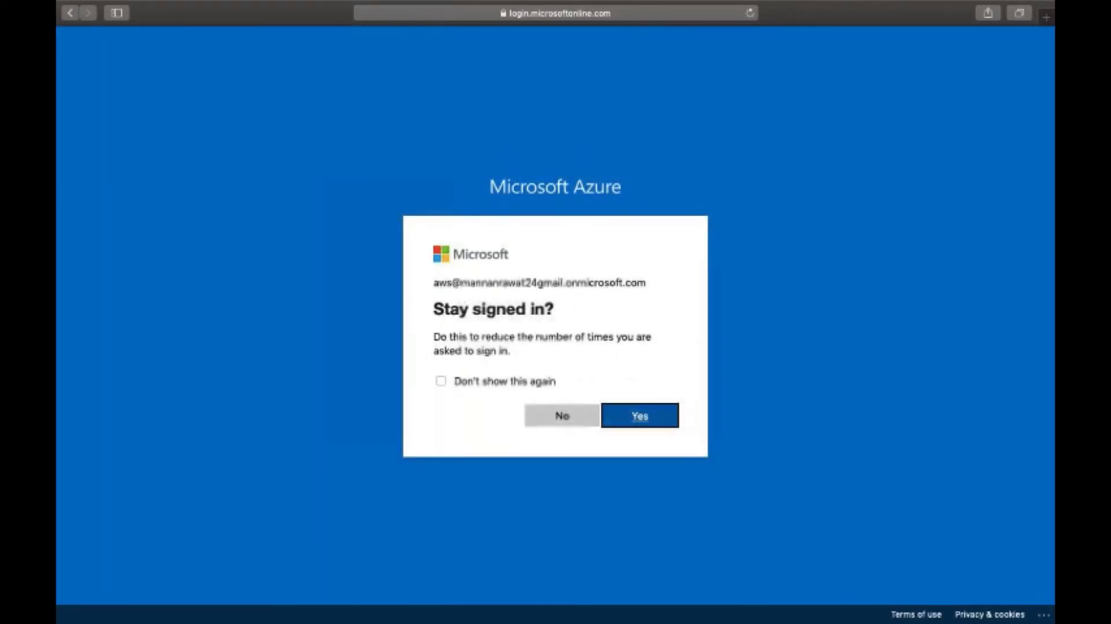
- Stay signed in, dismiss the Azure Advisor popup, and close the MFA page's Updates successful dialog
left_click(659, 416)
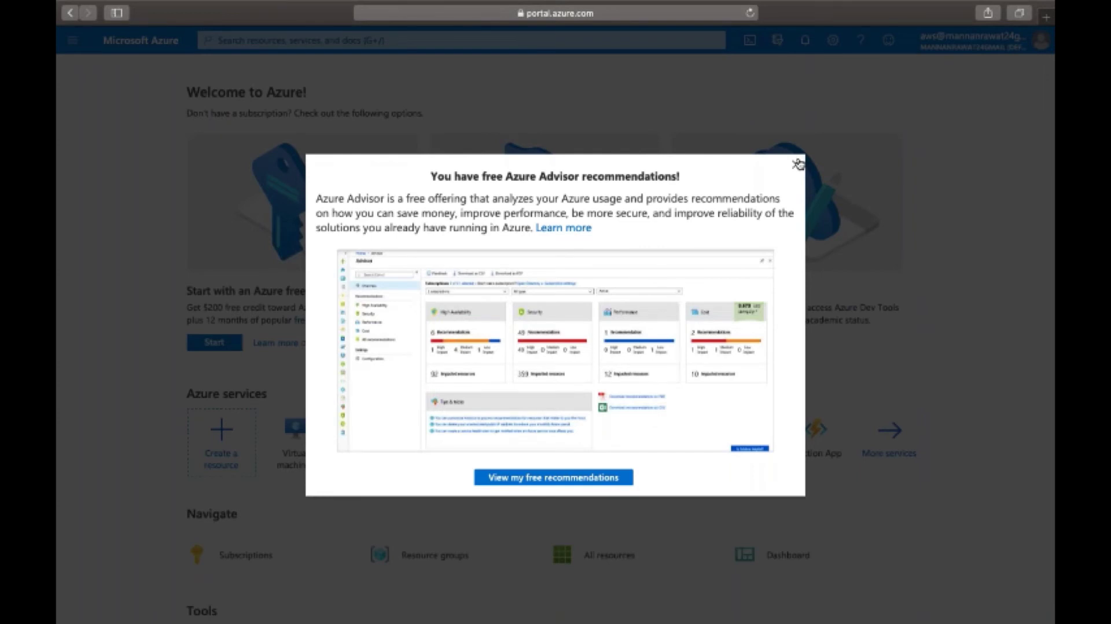
left_click(796, 164)
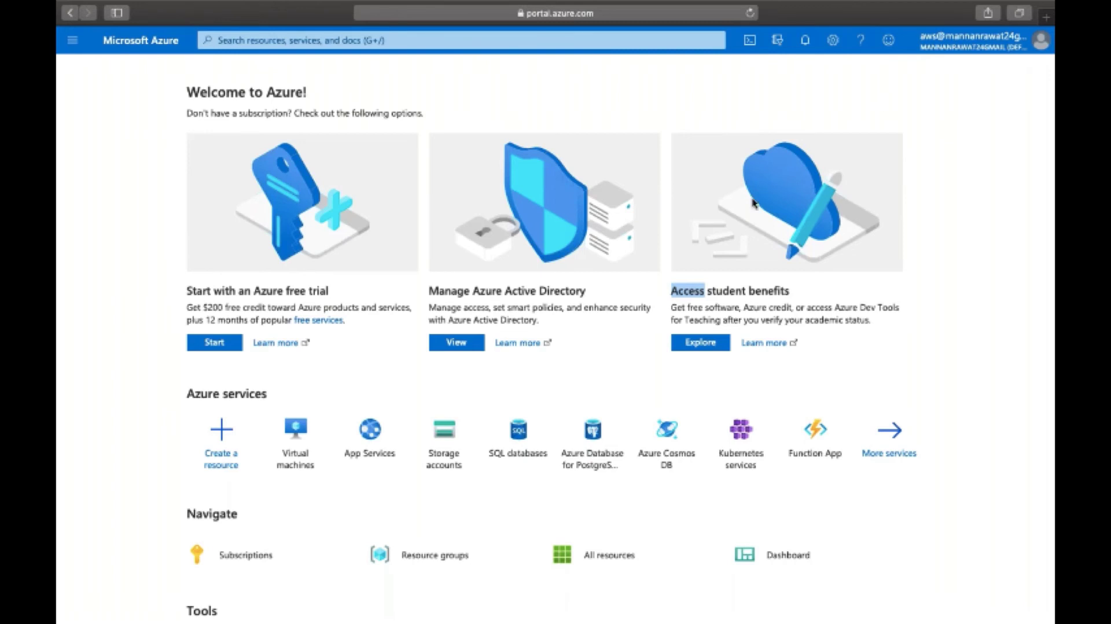
key("ctrl+Left")
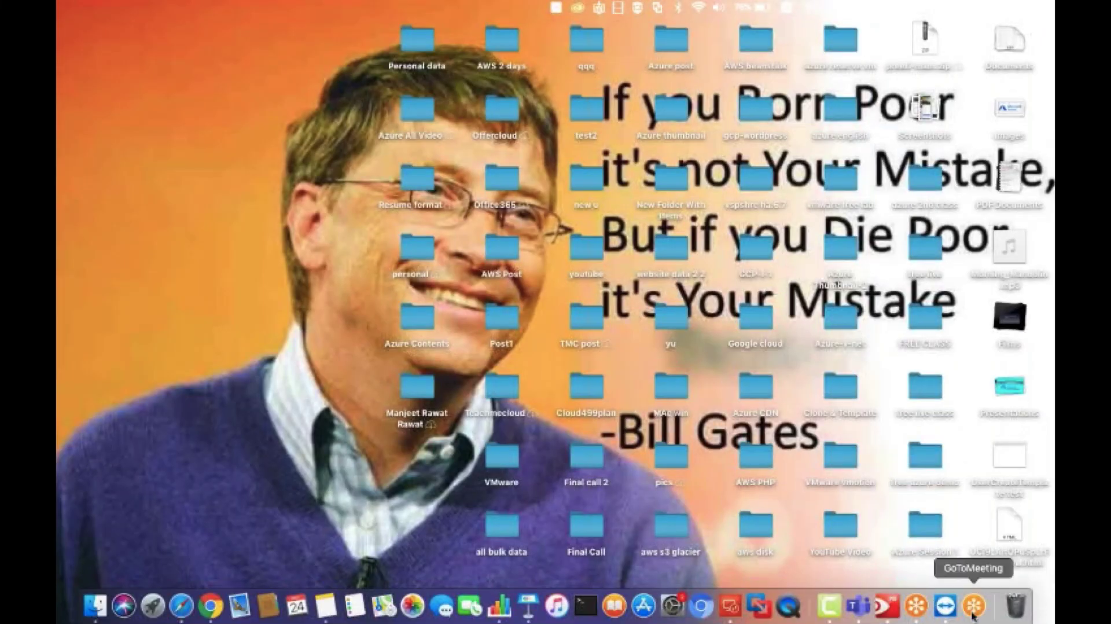
key("ctrl+Right")
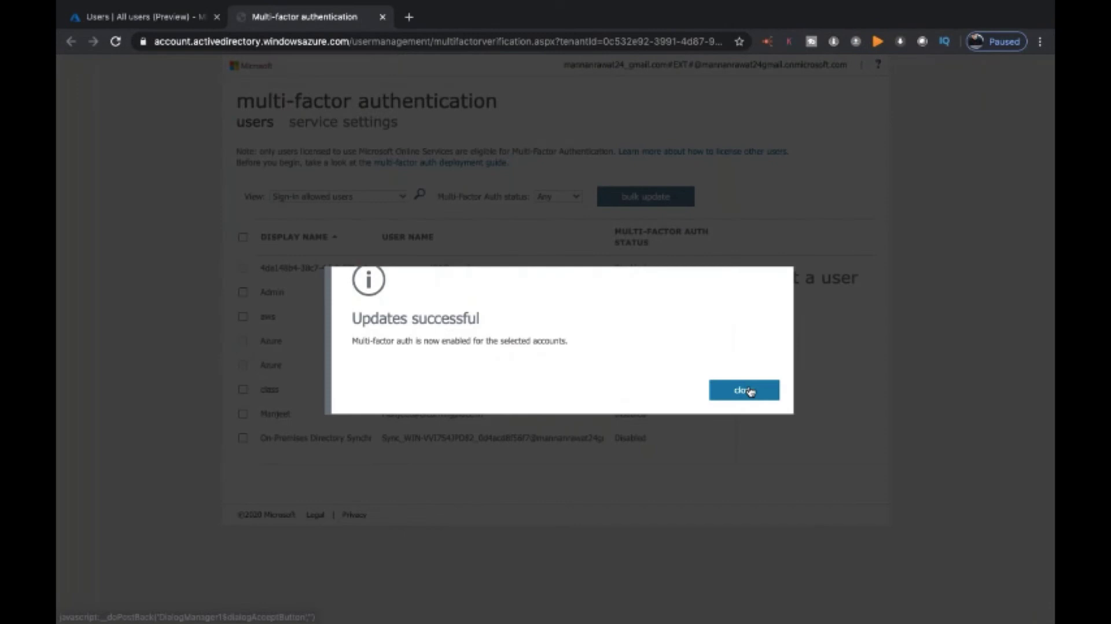
left_click(742, 389)
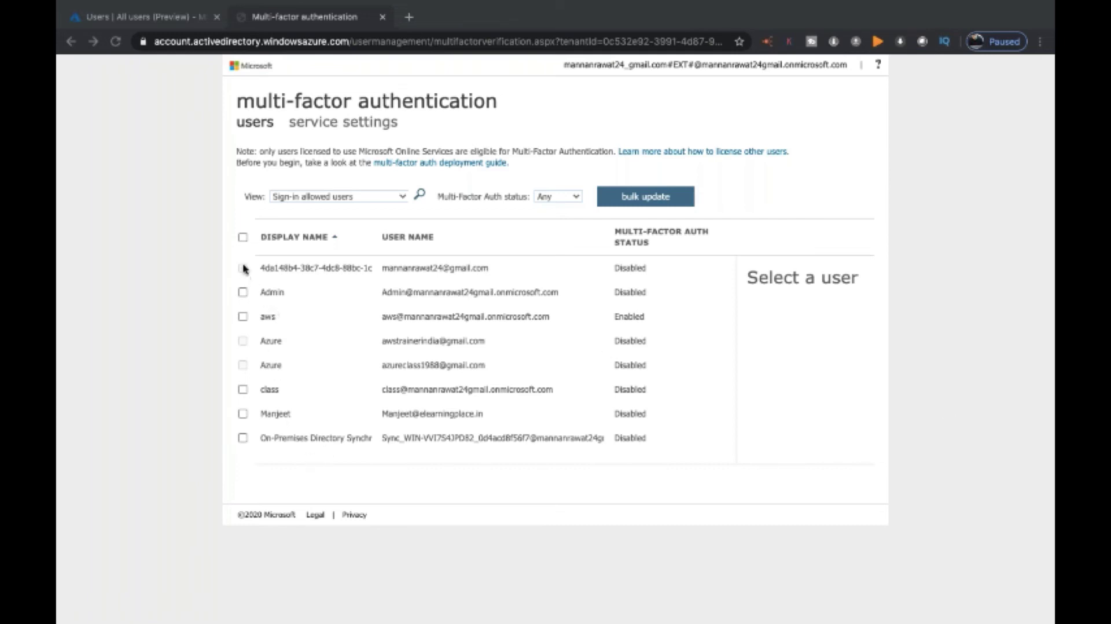
- Toggle several user checkboxes until none is selected, then start a bulk update from a CSV file
left_click(242, 316)
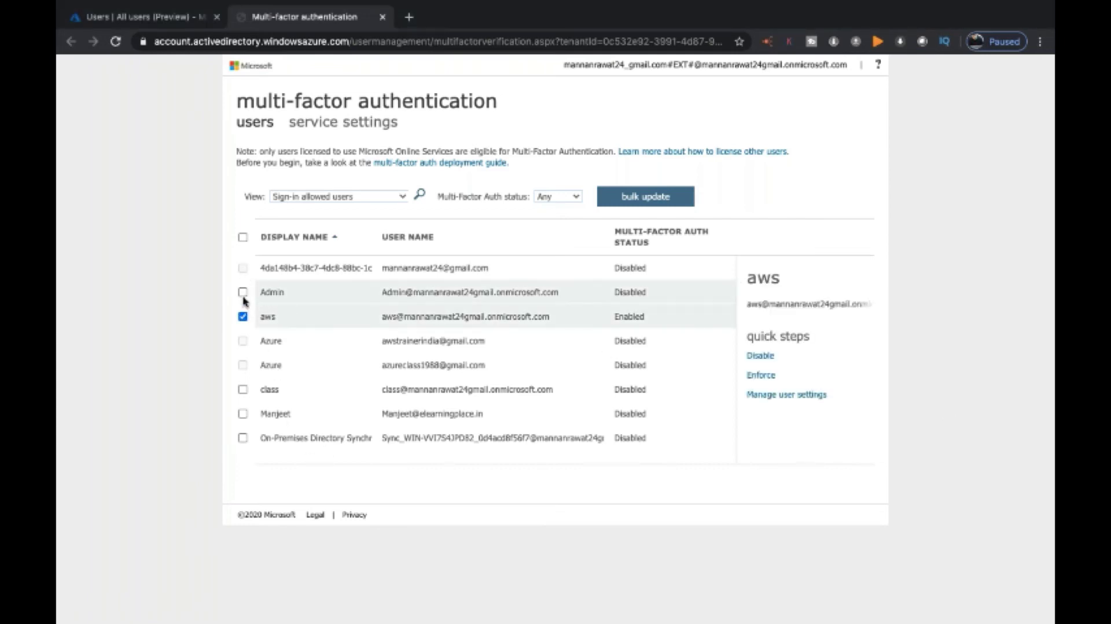
left_click(243, 292)
left_click(243, 316)
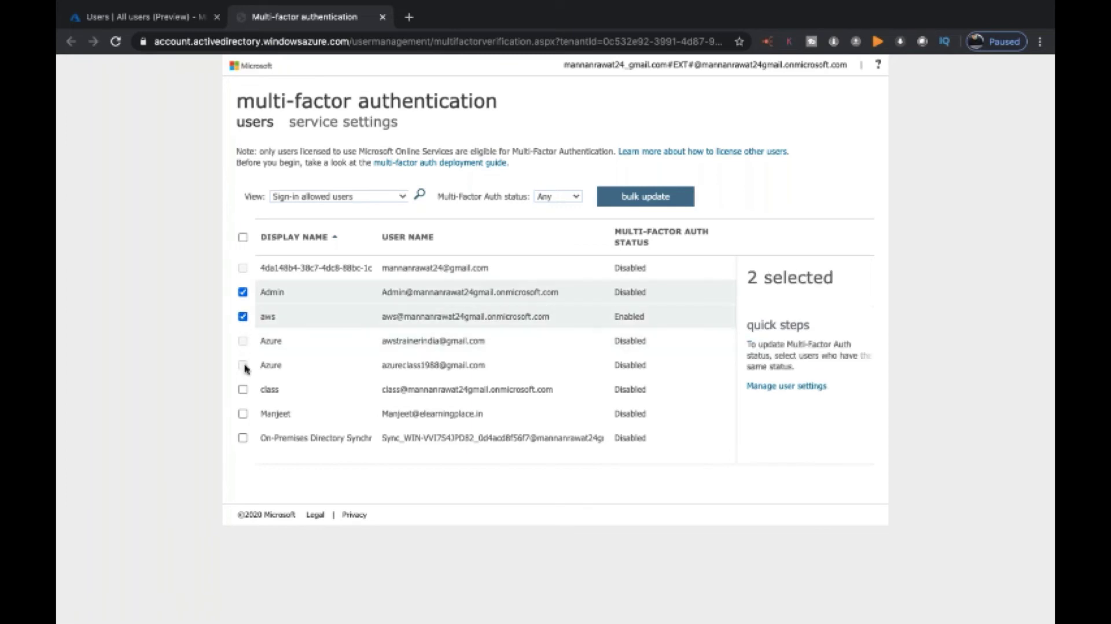
left_click(243, 389)
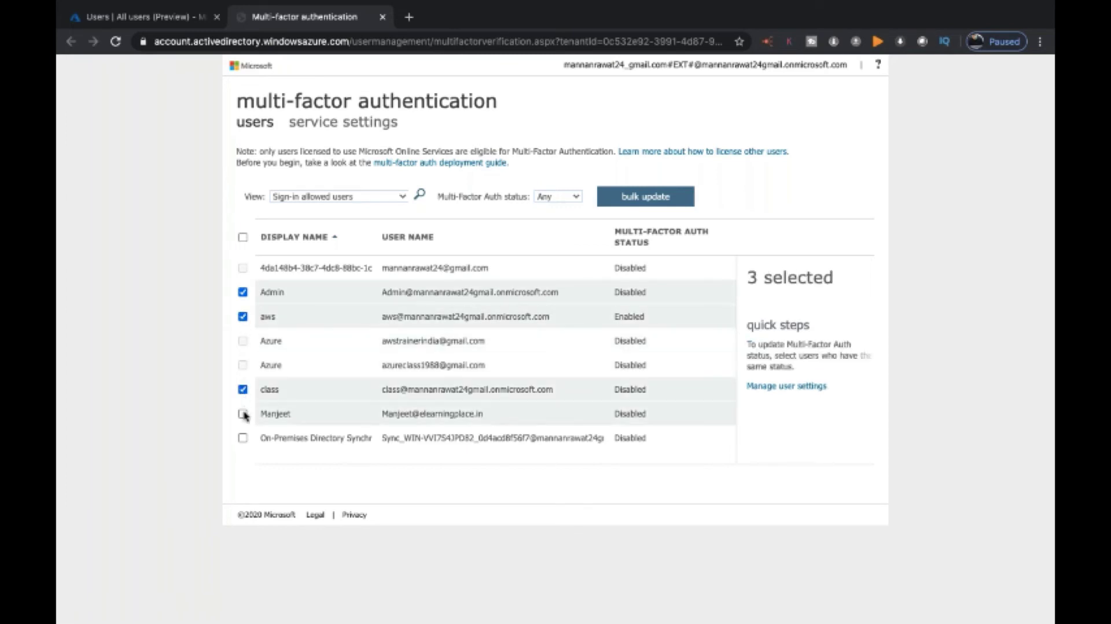
left_click(243, 413)
left_click(243, 296)
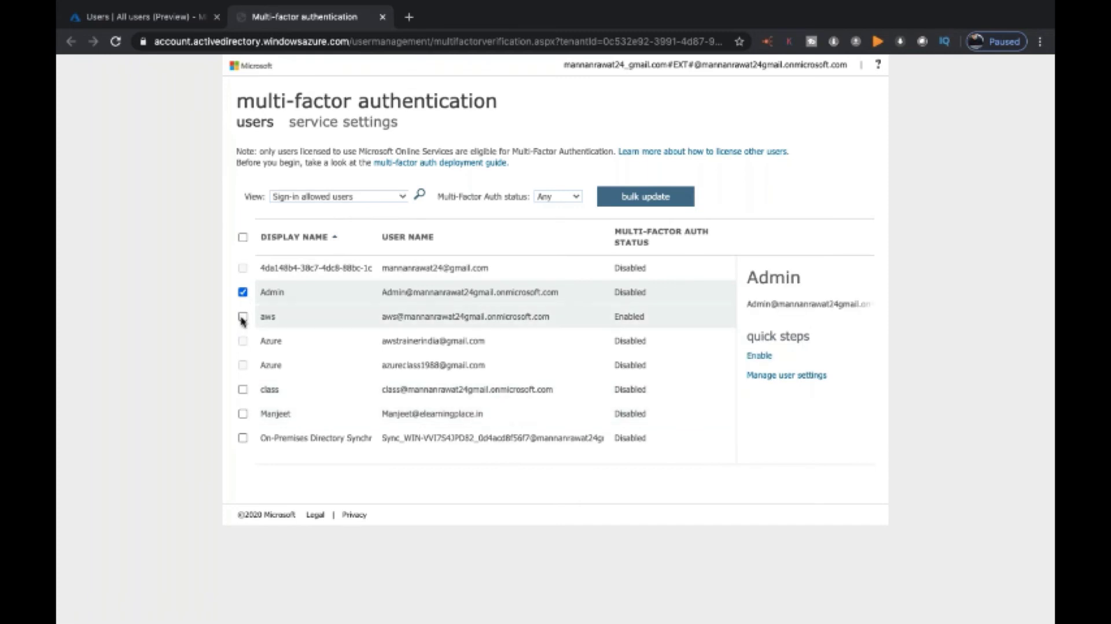
left_click(243, 293)
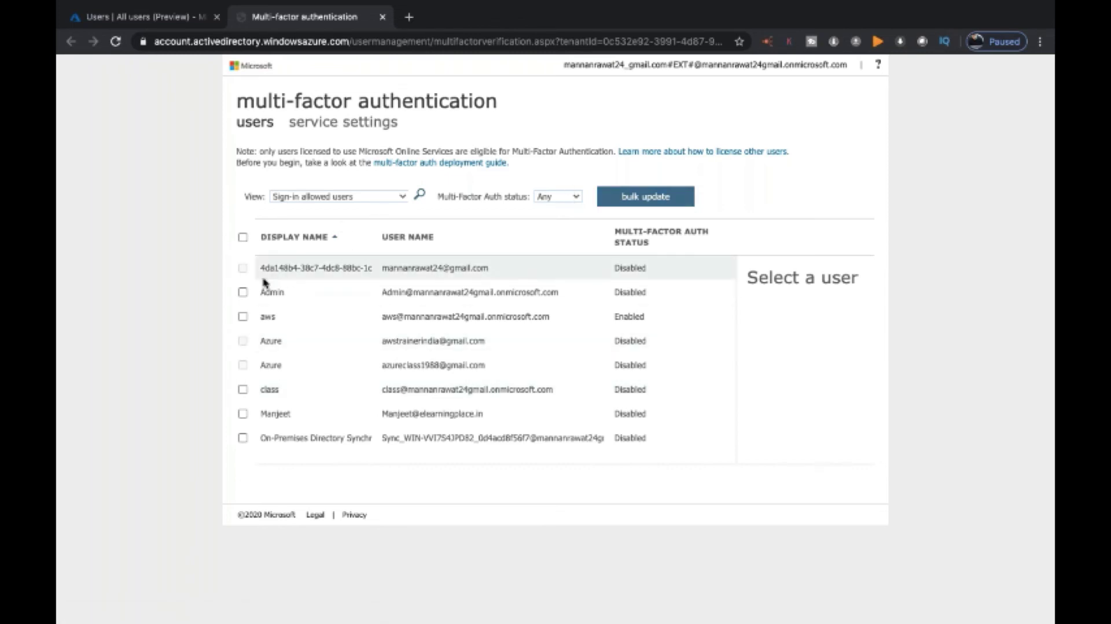
left_click(634, 204)
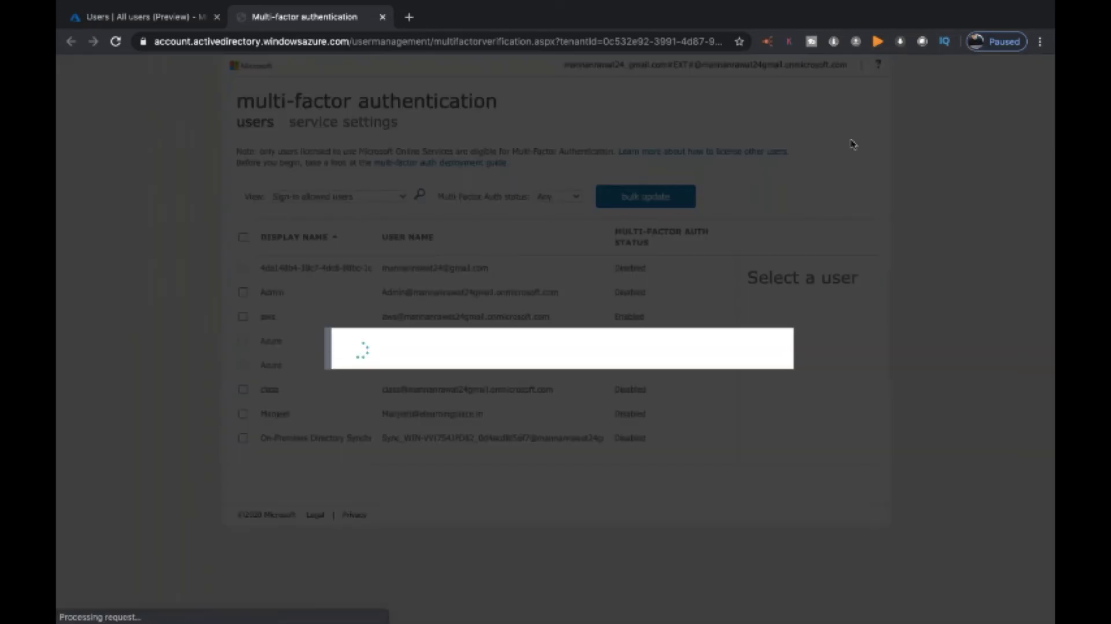
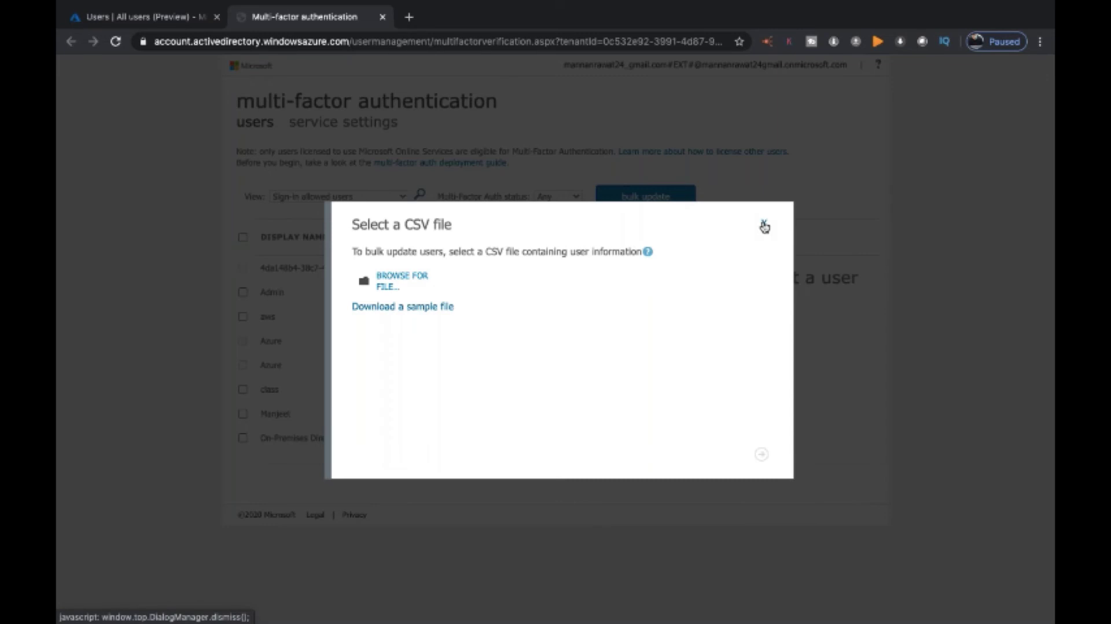
- Dismiss the CSV bulk-update prompt and switch back to the Azure portal's All users tab
left_click(764, 225)
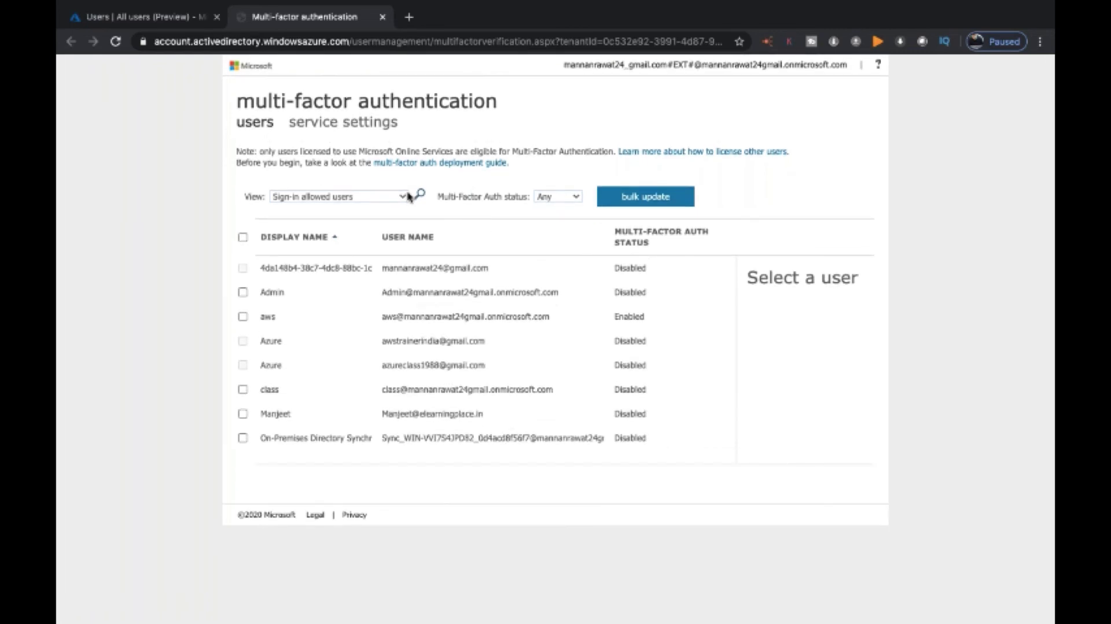
left_click(172, 23)
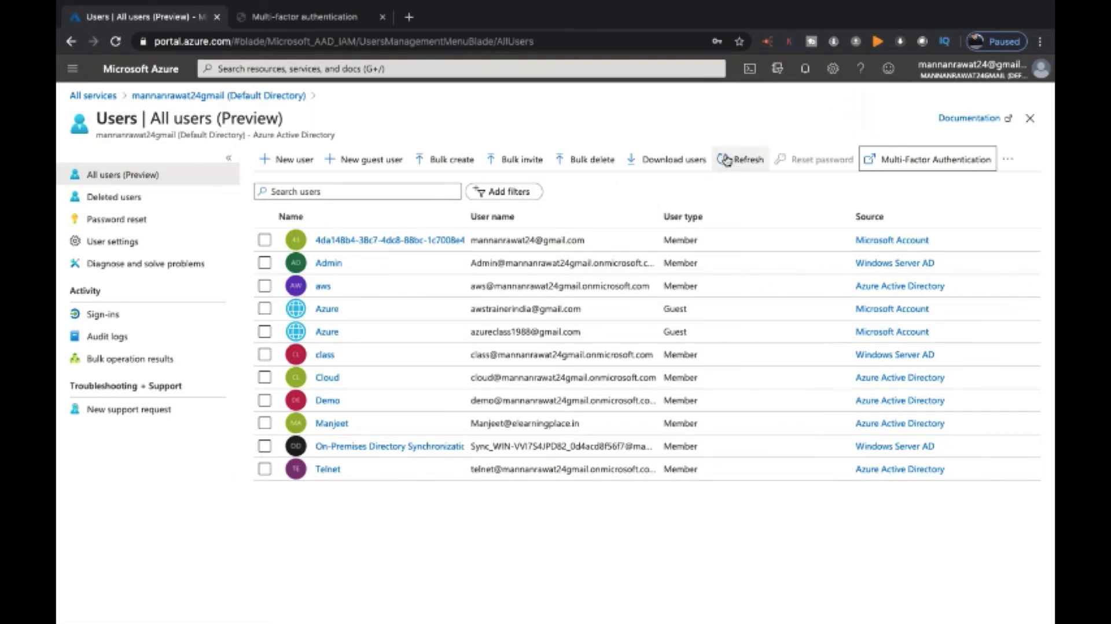
- Refresh the user list, go to the directory overview and close the multi-factor authentication tab
left_click(734, 166)
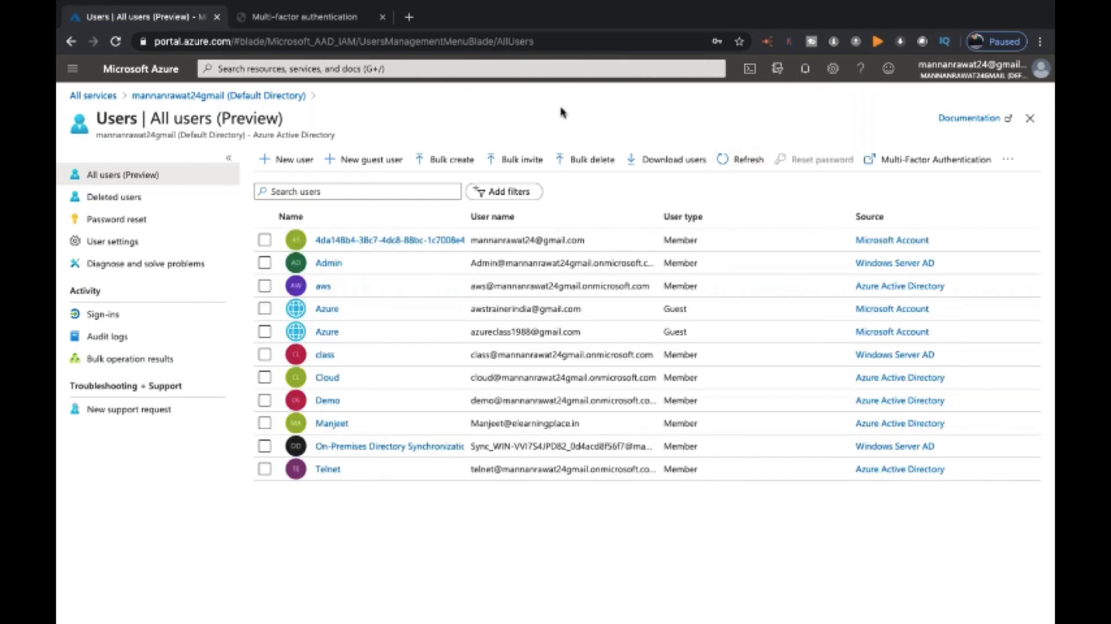
left_click(203, 96)
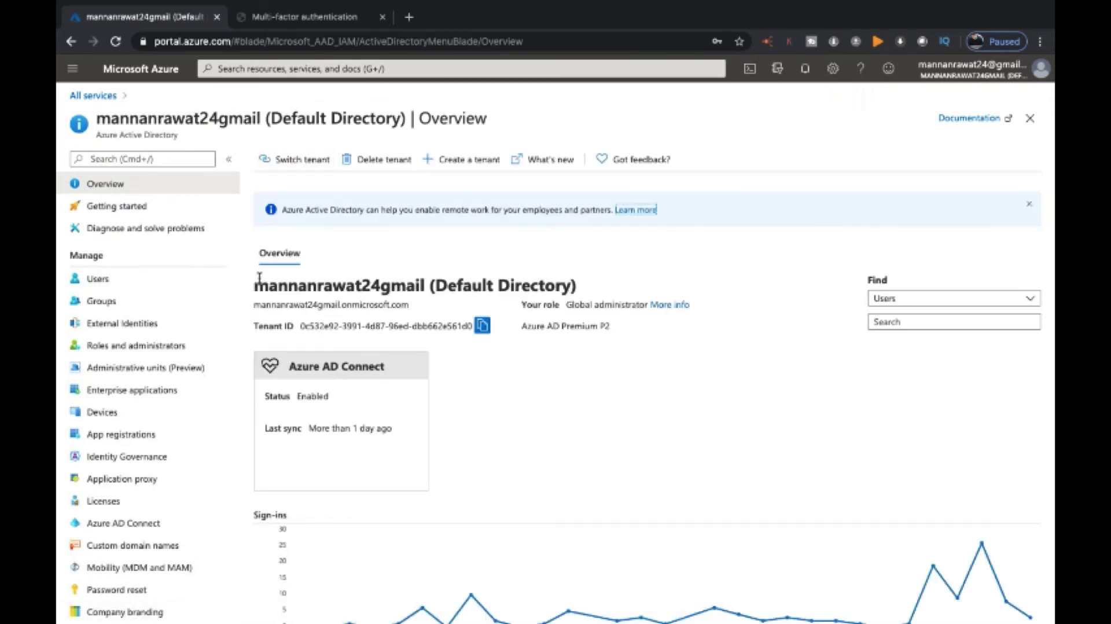
left_click(382, 17)
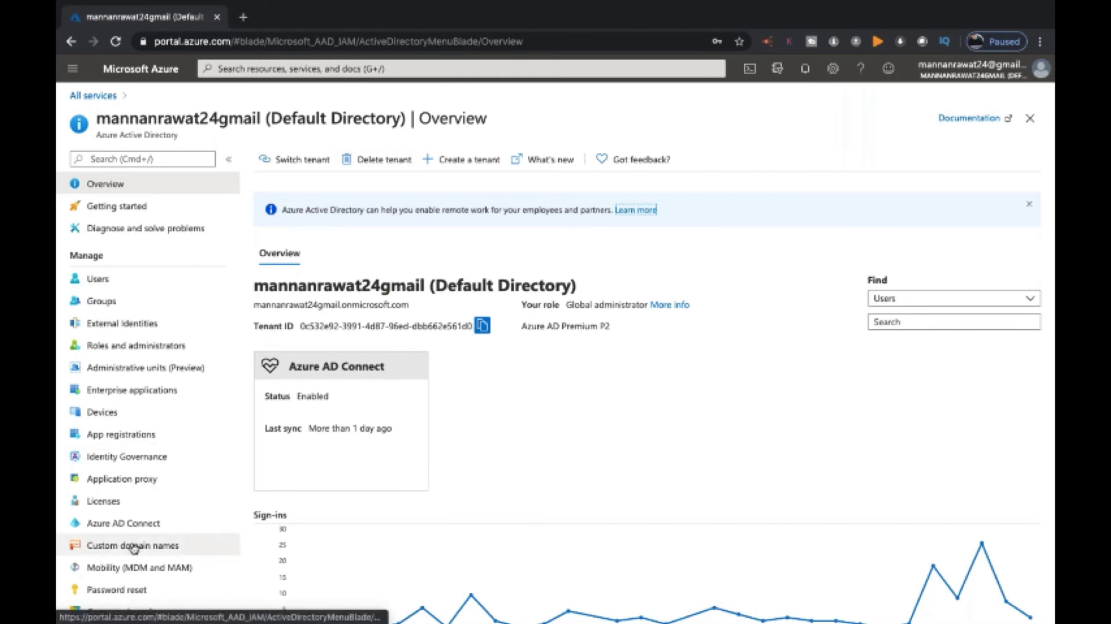
- Attempt deleting the elearningplace.in custom domain, pasting its name to confirm, and find users block it
left_click(109, 549)
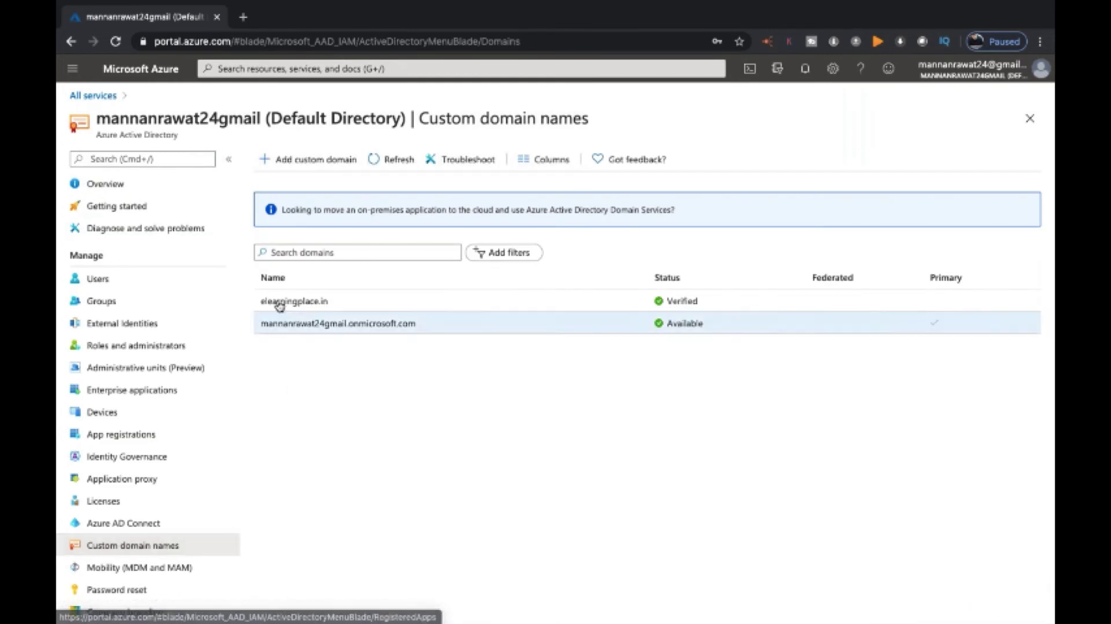
left_click(291, 302)
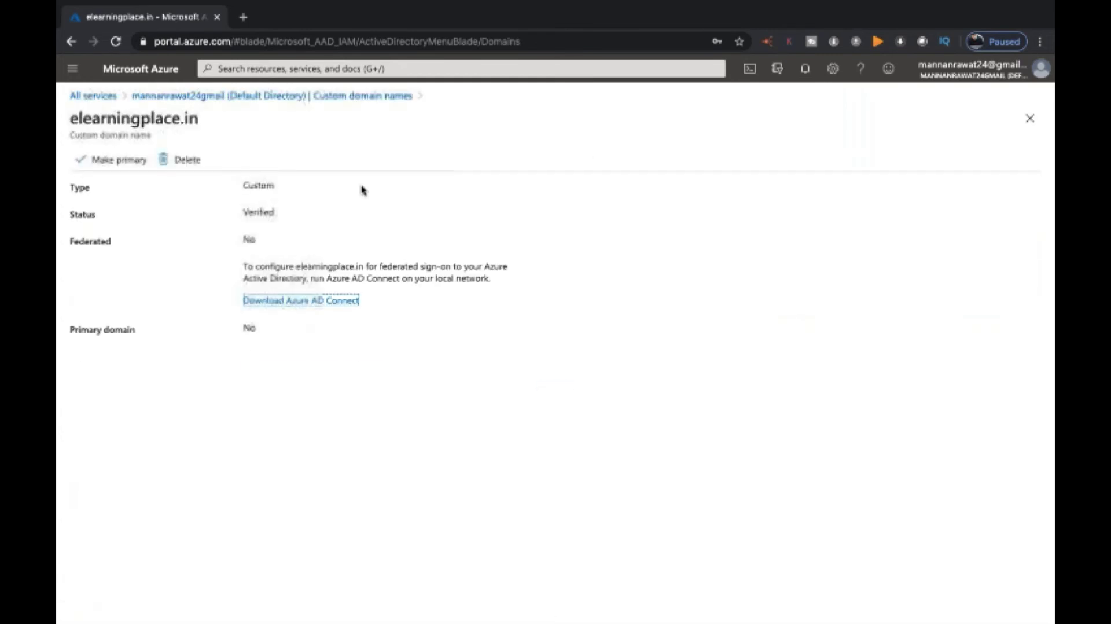
left_click(185, 162)
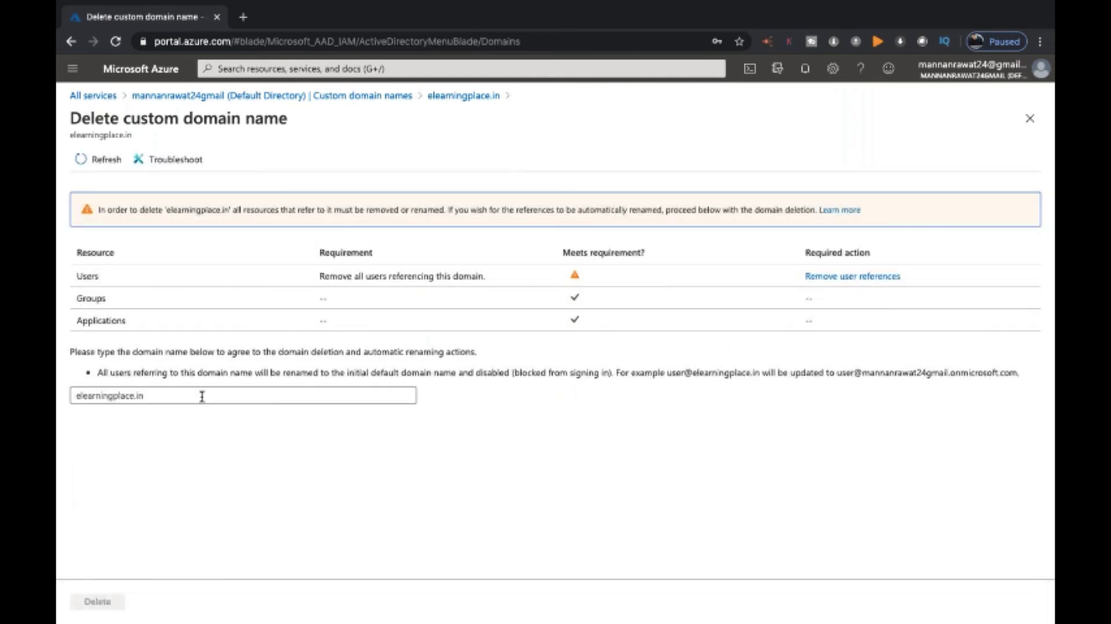
left_click(204, 396)
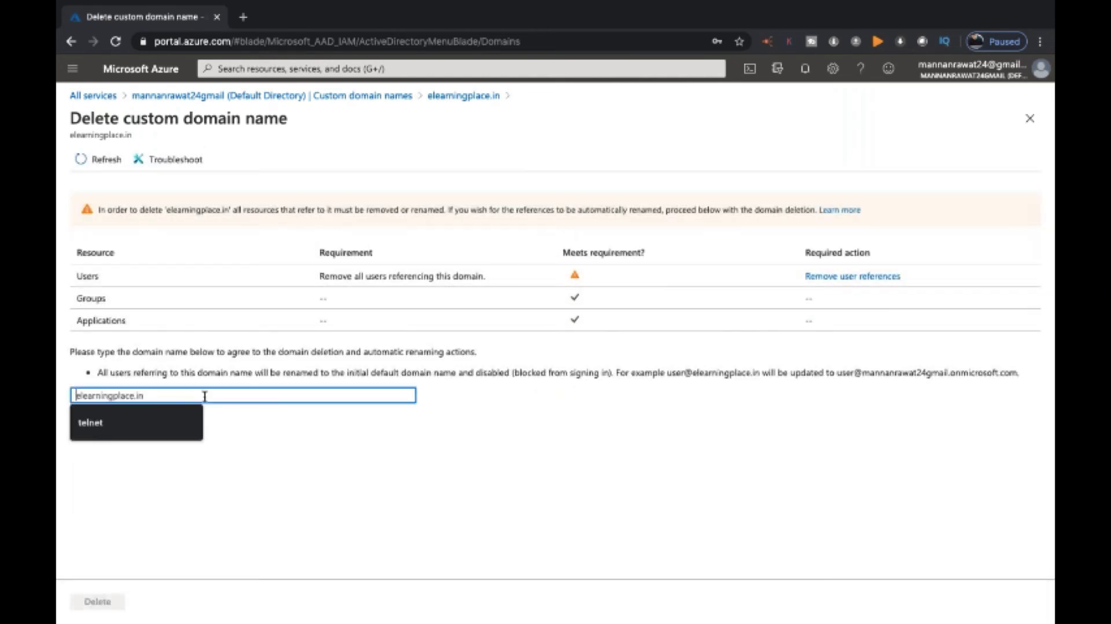
left_click(144, 429)
left_click_drag(213, 394, 61, 375)
type("elearningplace.in")
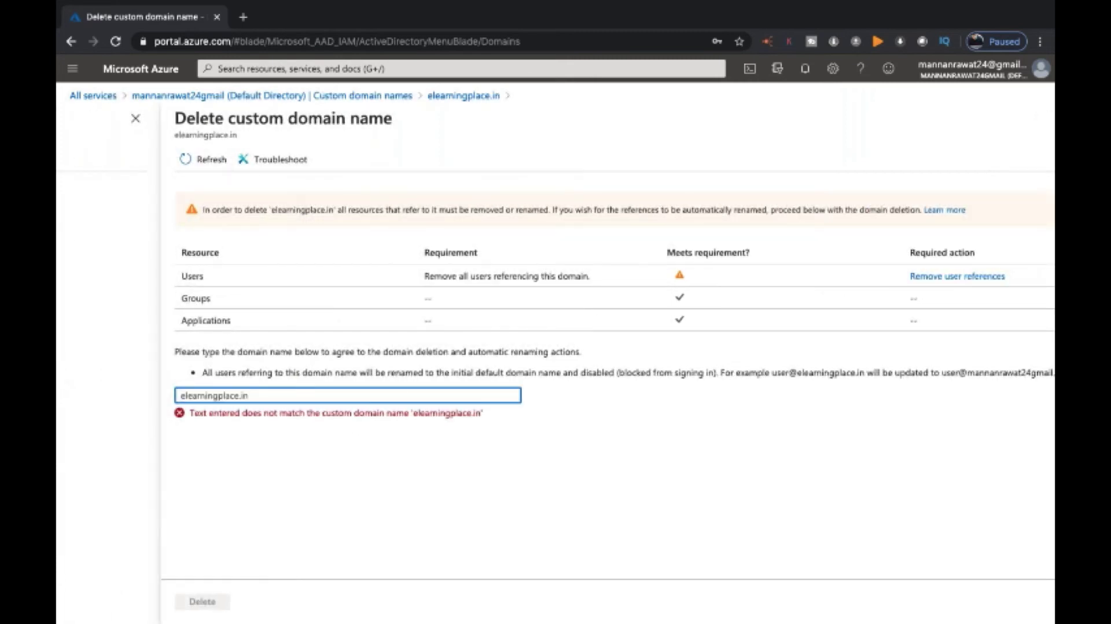
left_click(231, 99)
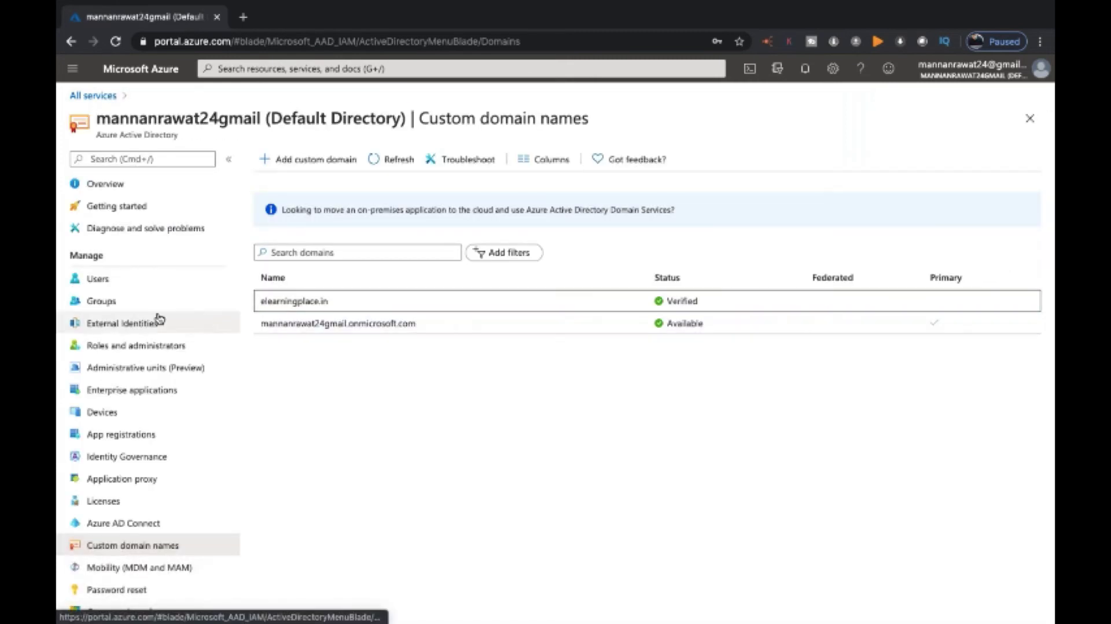
- Inspect the Telnet user's profile, then reopen the directory's All users list
left_click(97, 279)
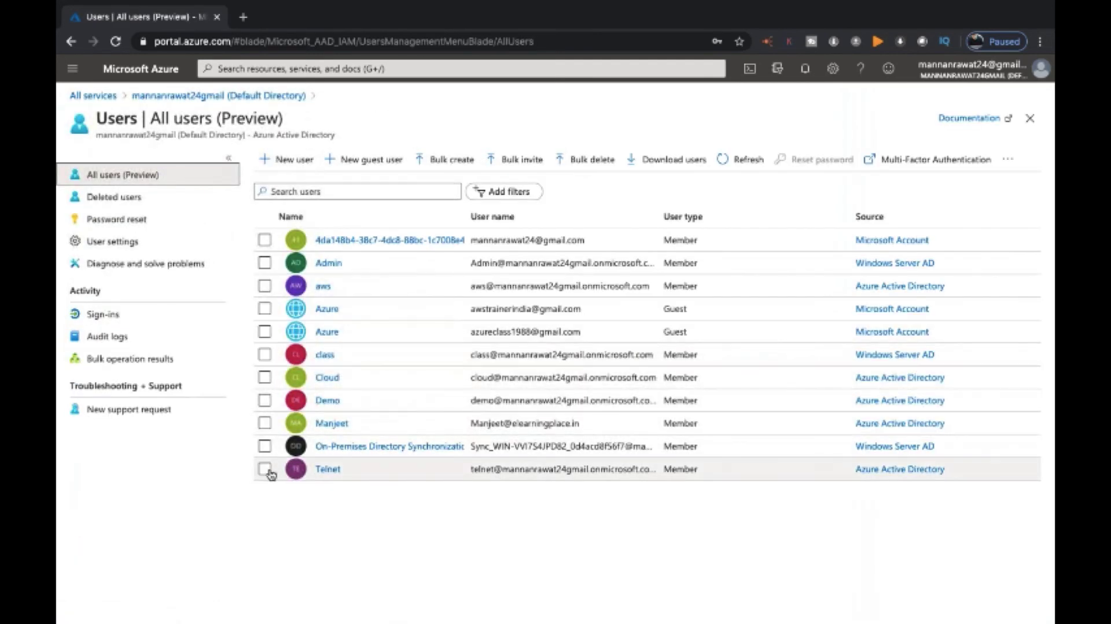
left_click(264, 468)
left_click(327, 469)
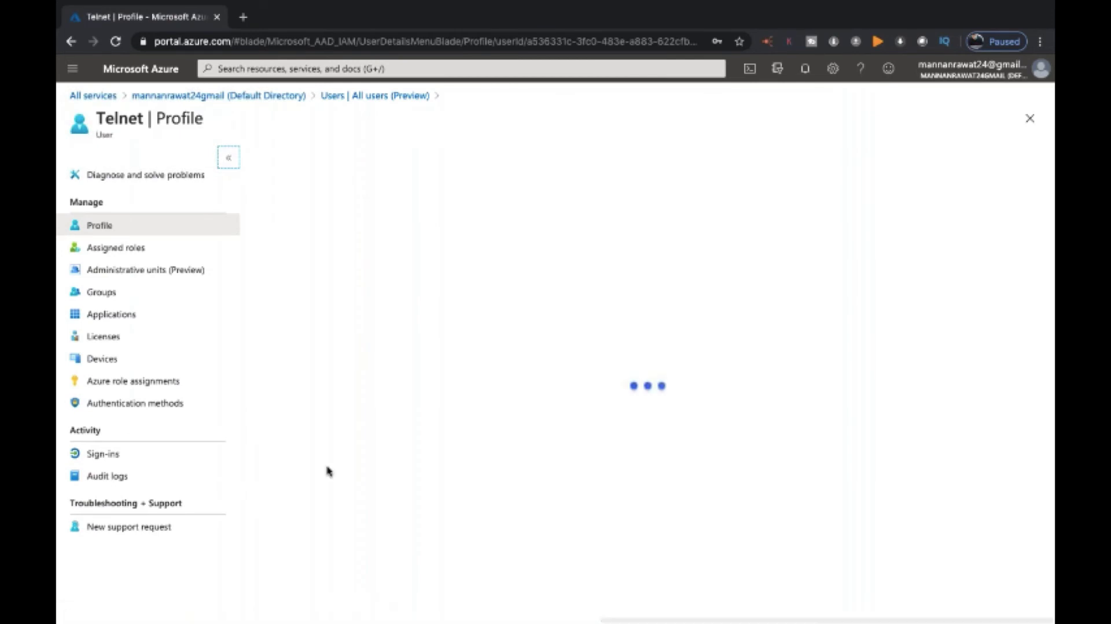
left_click(255, 97)
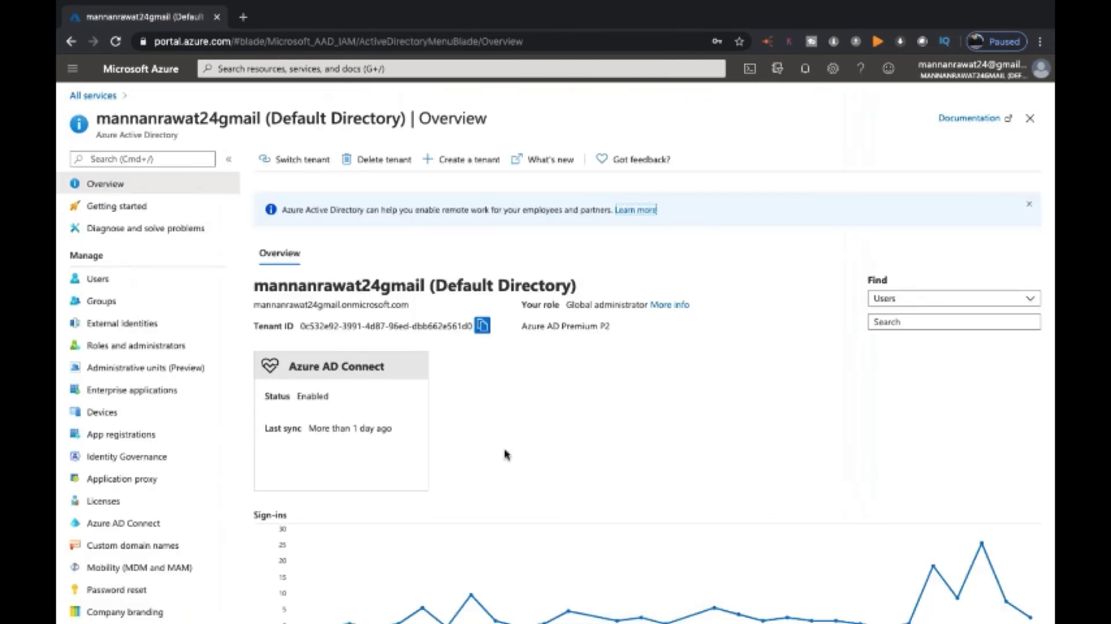
left_click(122, 279)
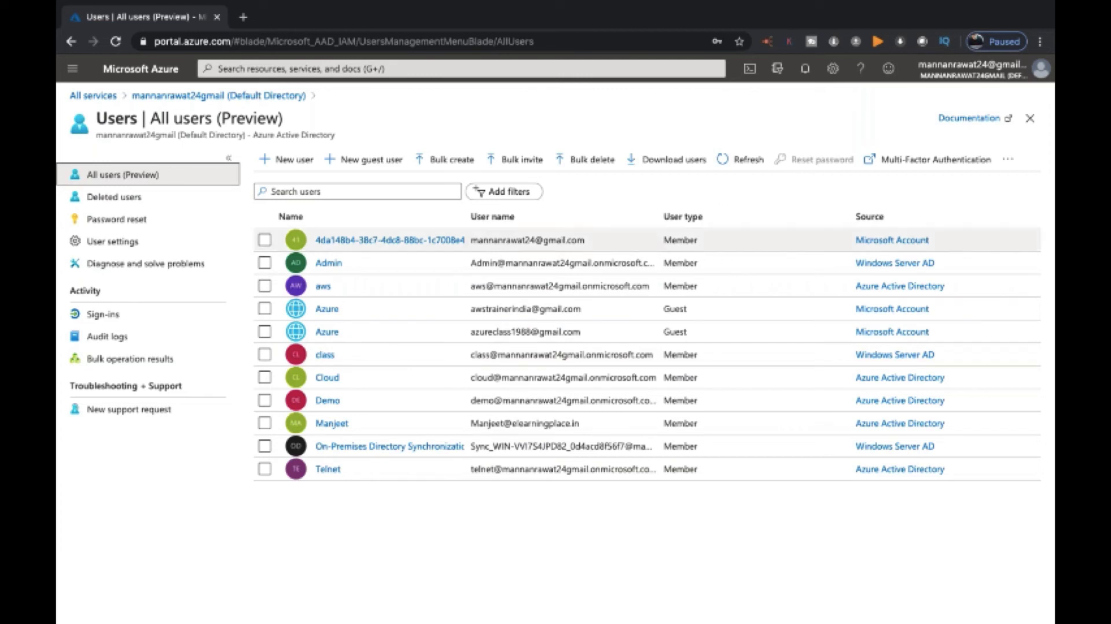
- Delete the user account that still uses the elearningplace.in domain
left_click(332, 423)
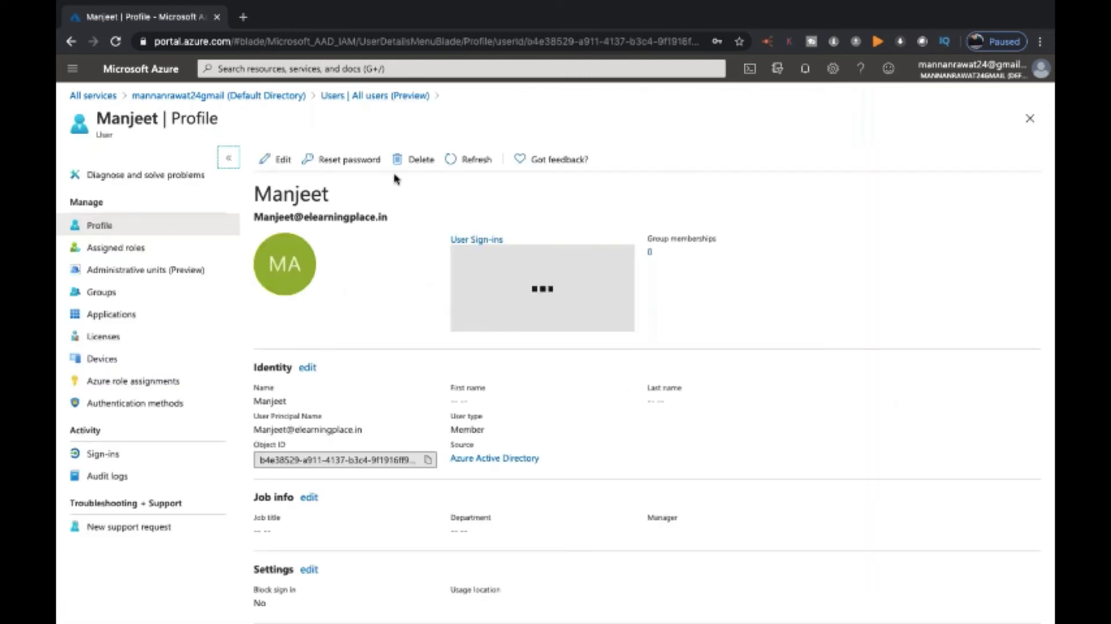
left_click(420, 159)
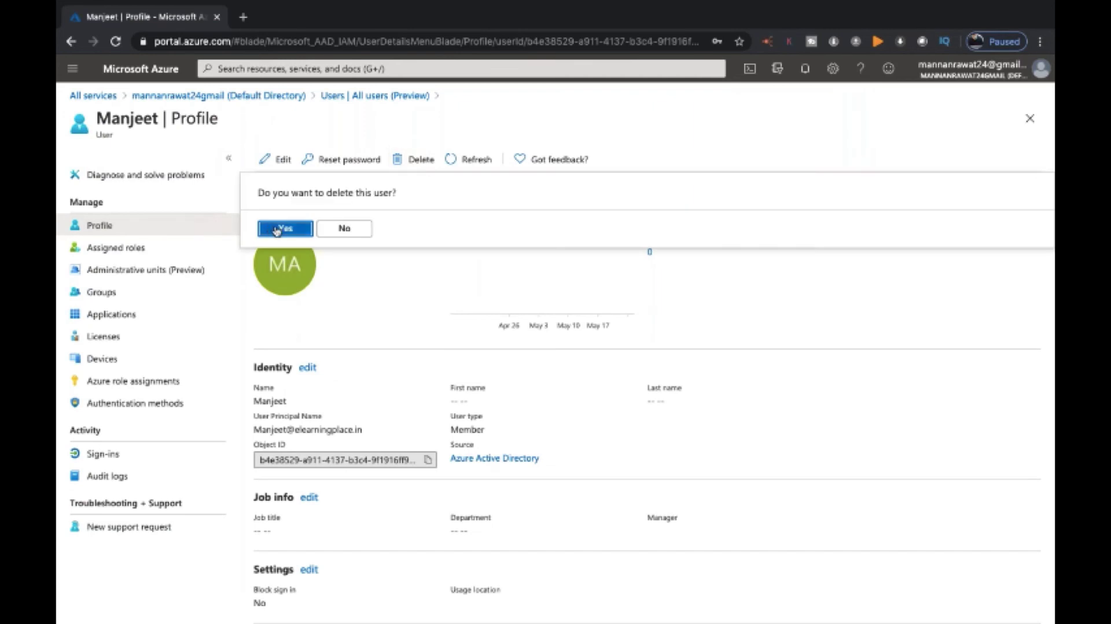
left_click(285, 228)
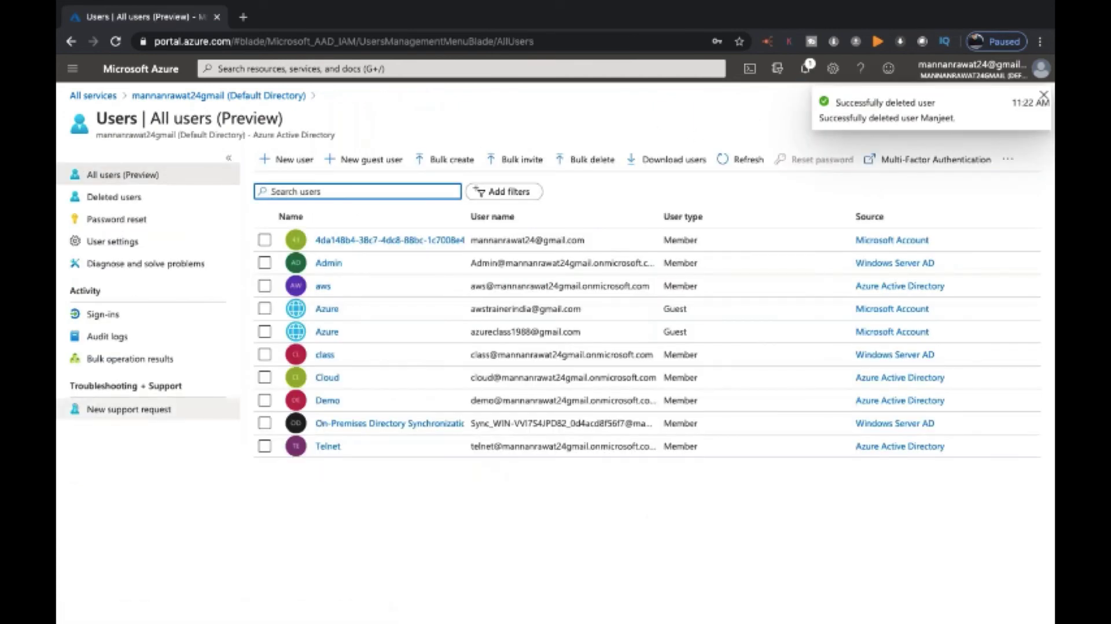
- Delete the elearningplace.in custom domain and refresh the domain list
left_click(209, 94)
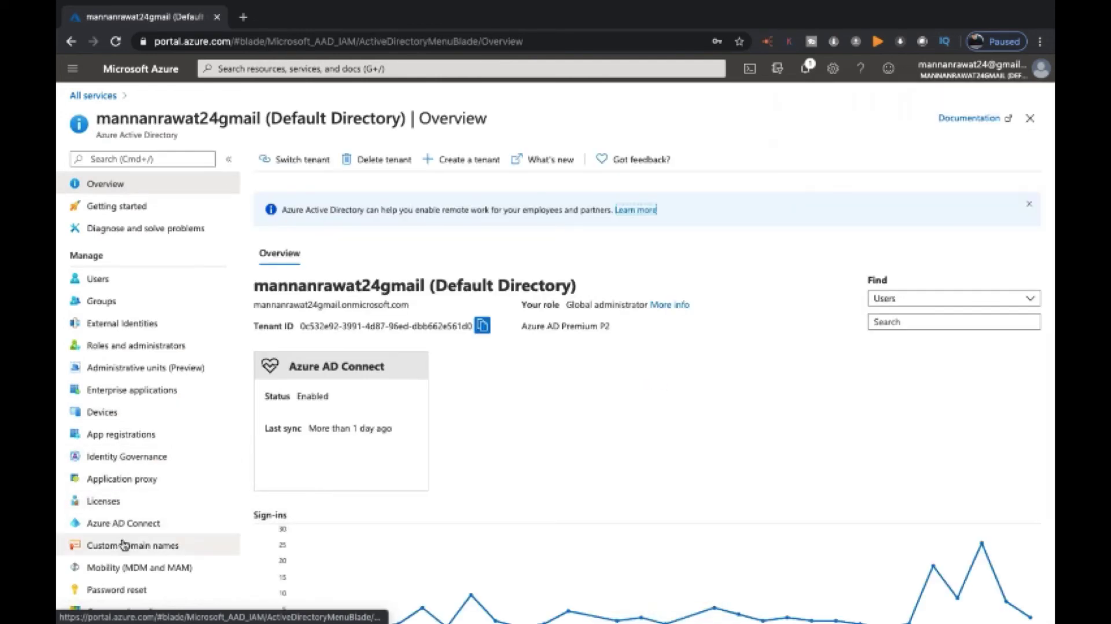
left_click(121, 545)
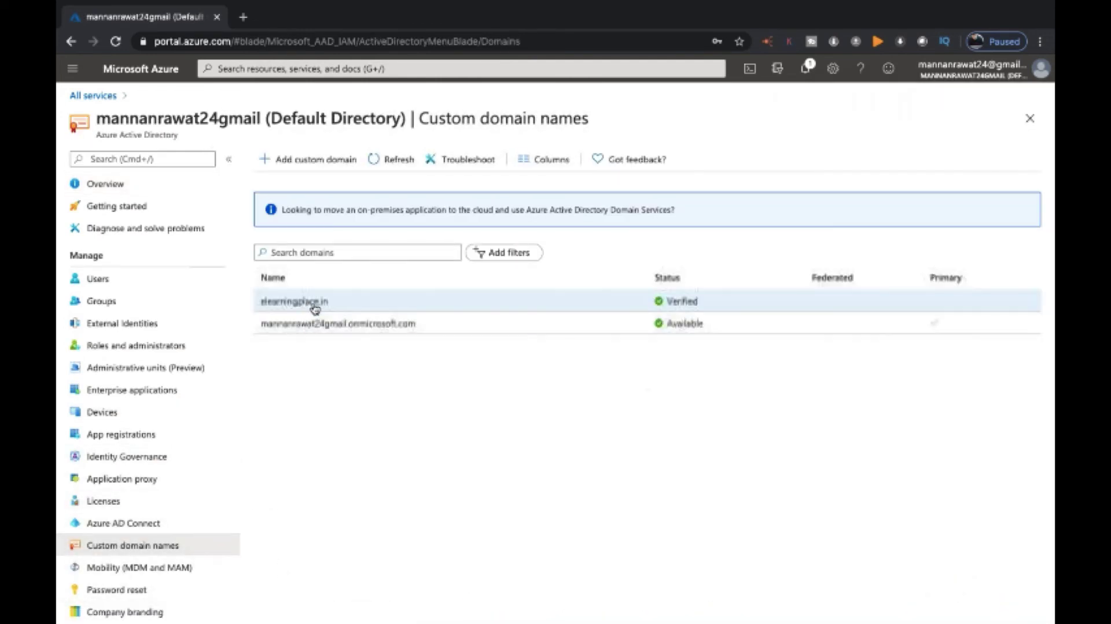
left_click(304, 301)
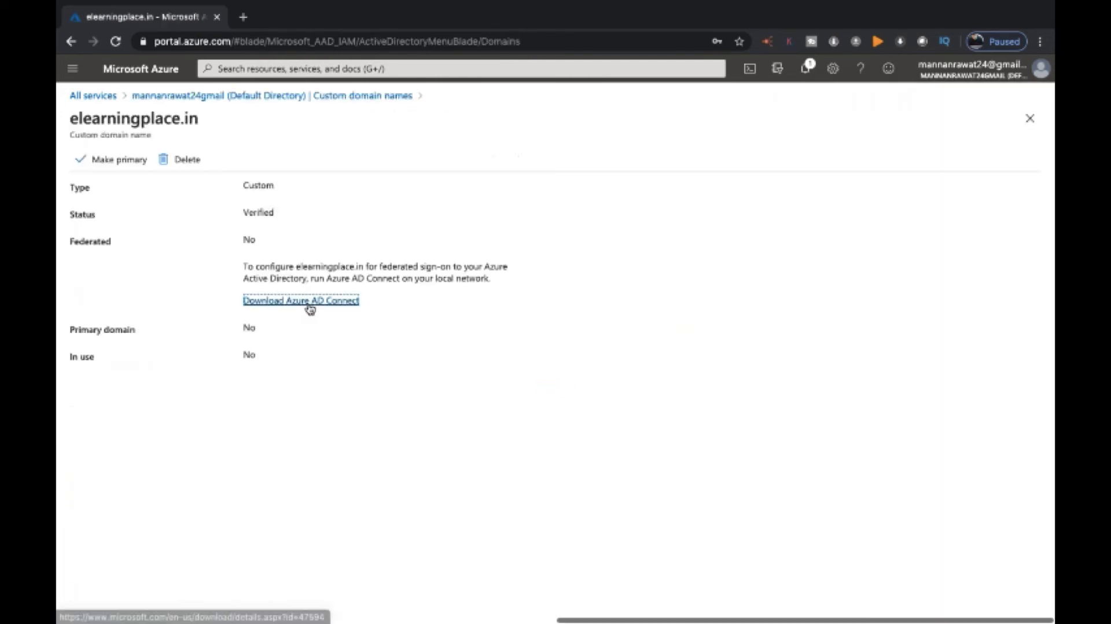
left_click(184, 160)
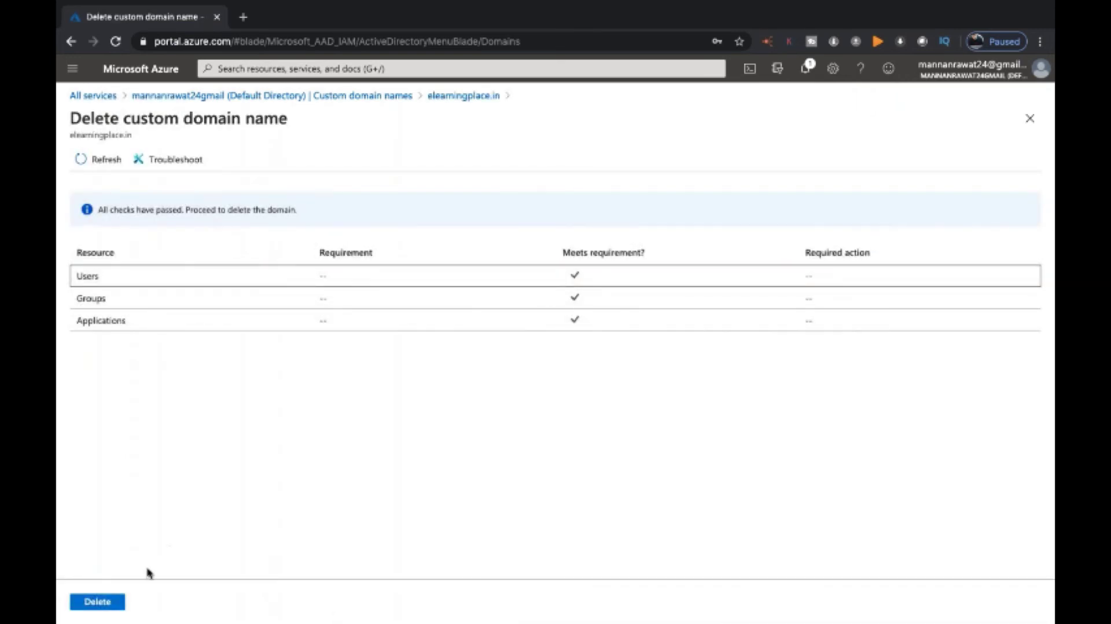
left_click(92, 606)
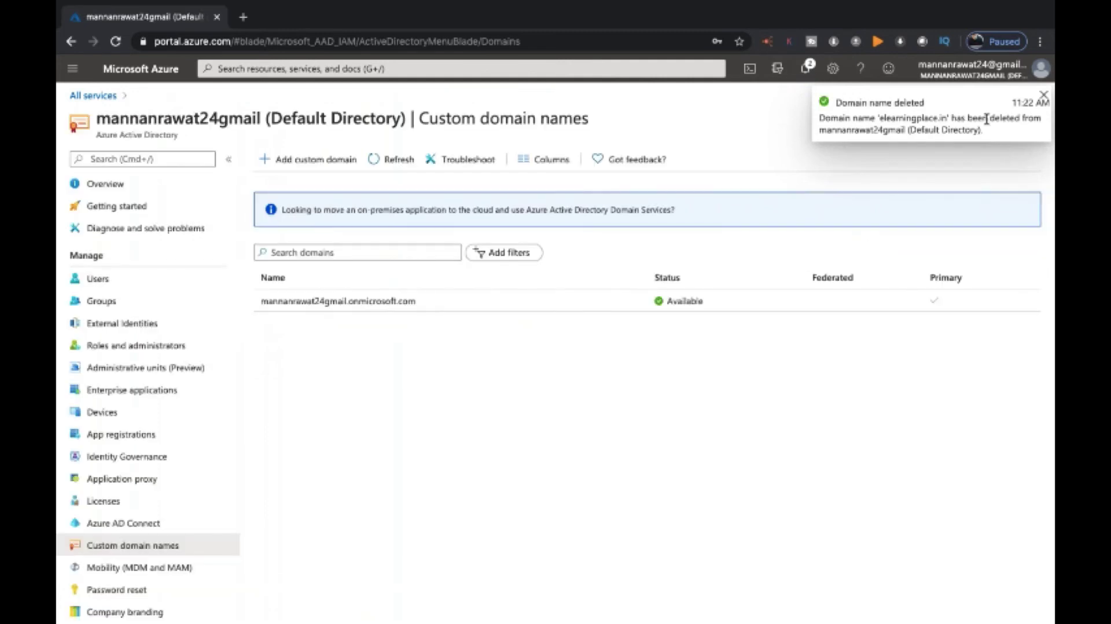
left_click(385, 159)
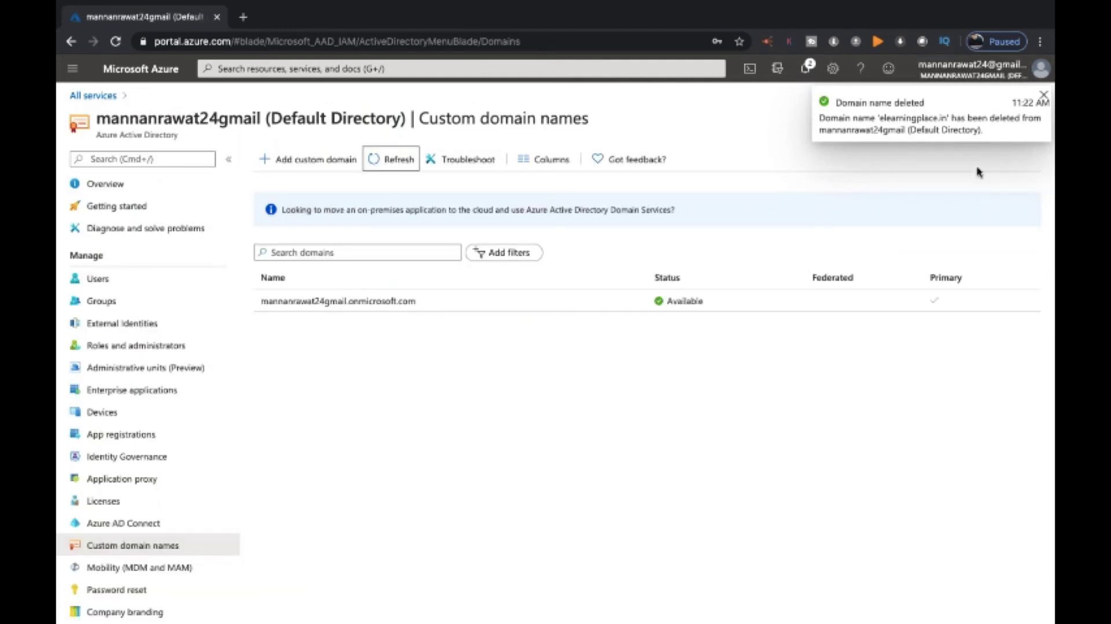
left_click(1045, 97)
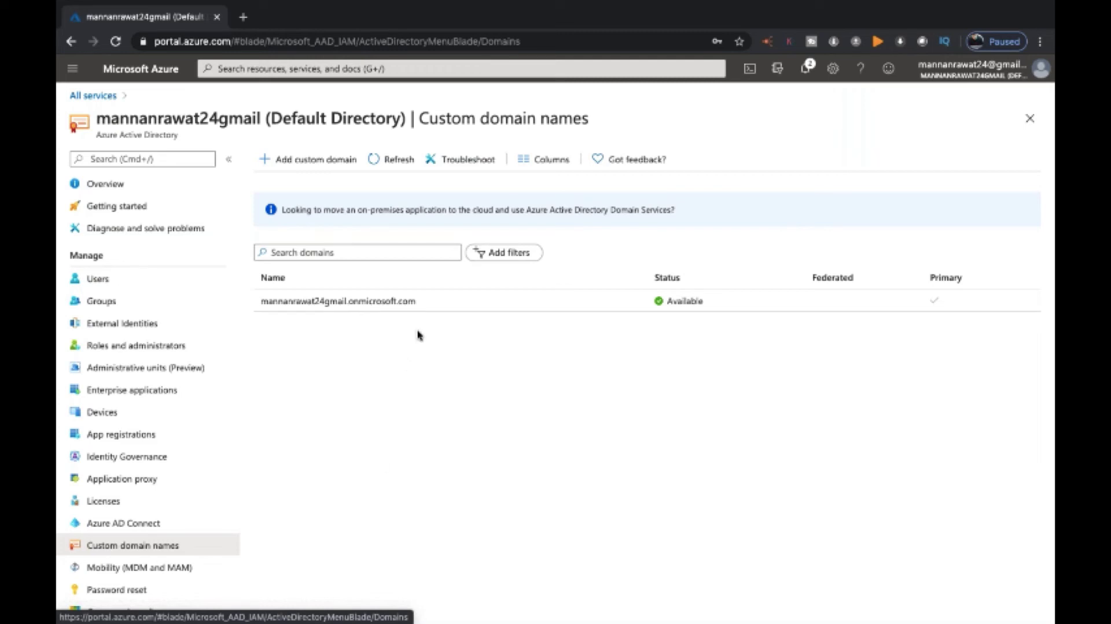
- Open a new Chrome incognito window and load godaddy.com
left_click(243, 17)
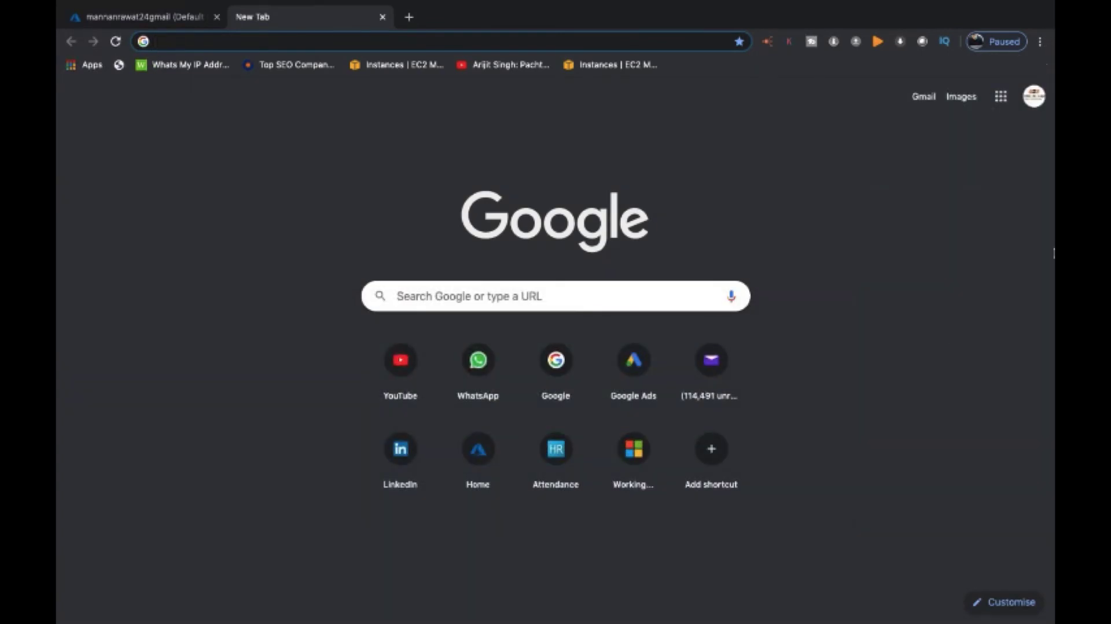
left_click(1041, 42)
left_click(850, 105)
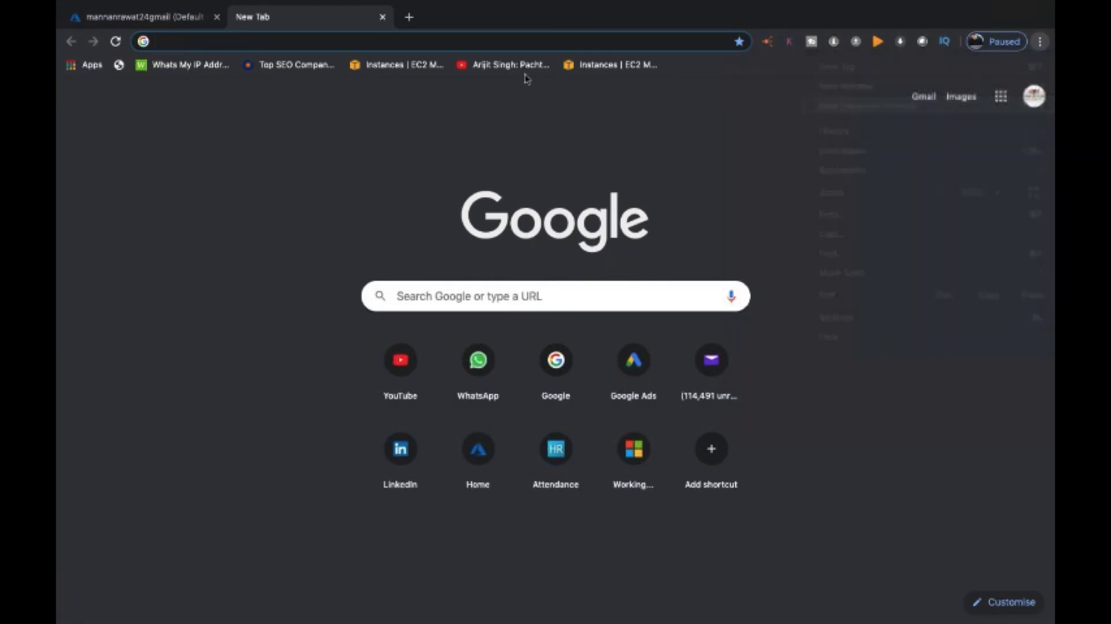
left_click(240, 64)
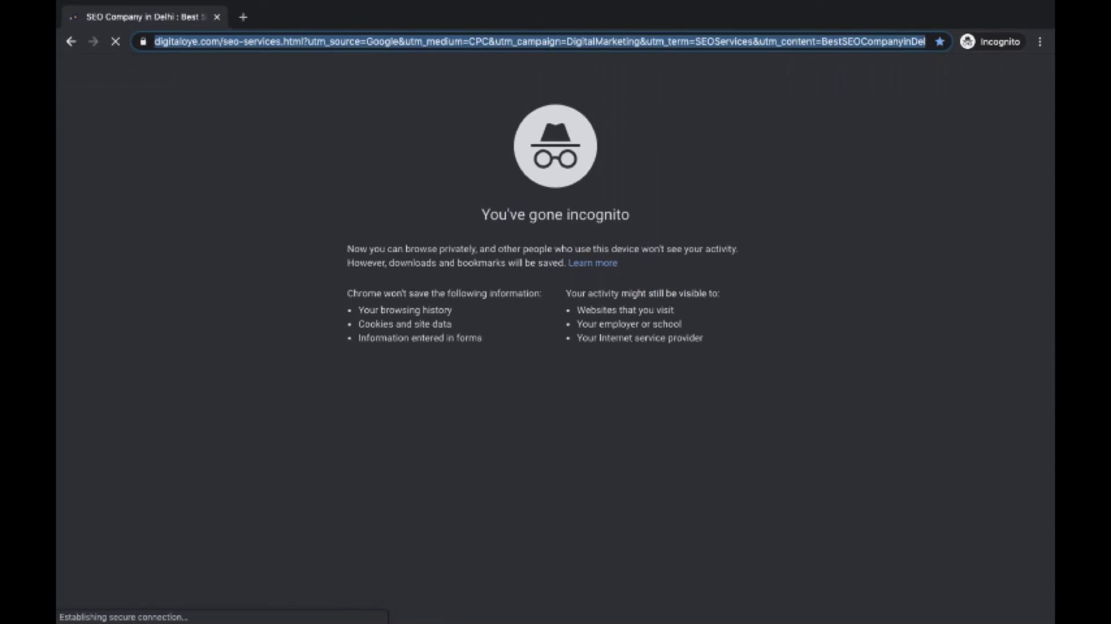
type("godaddy.com")
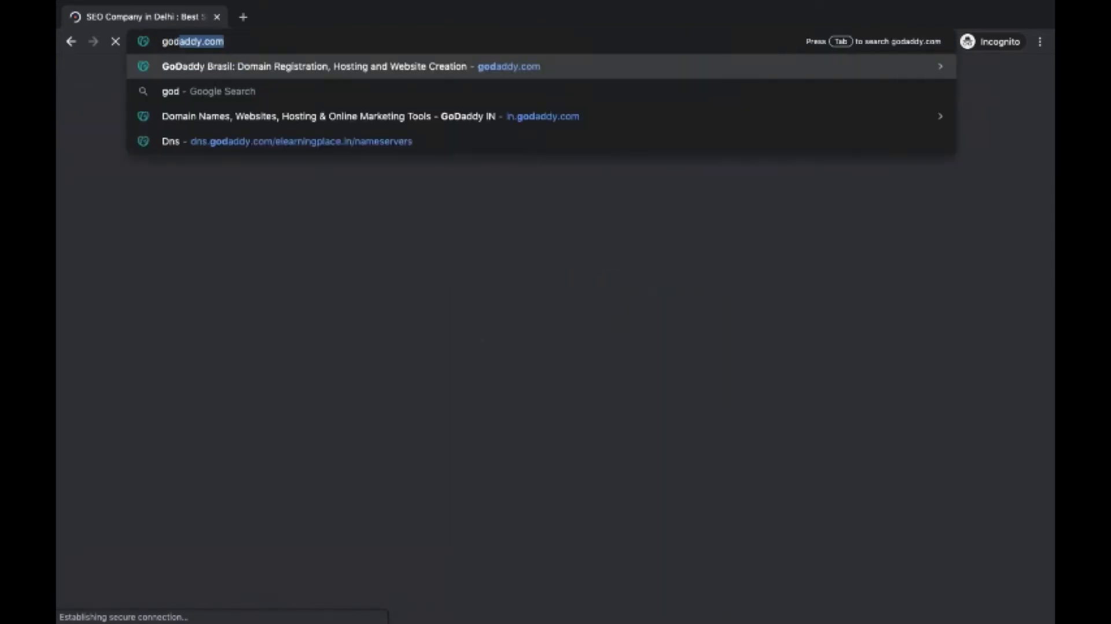
key("Return")
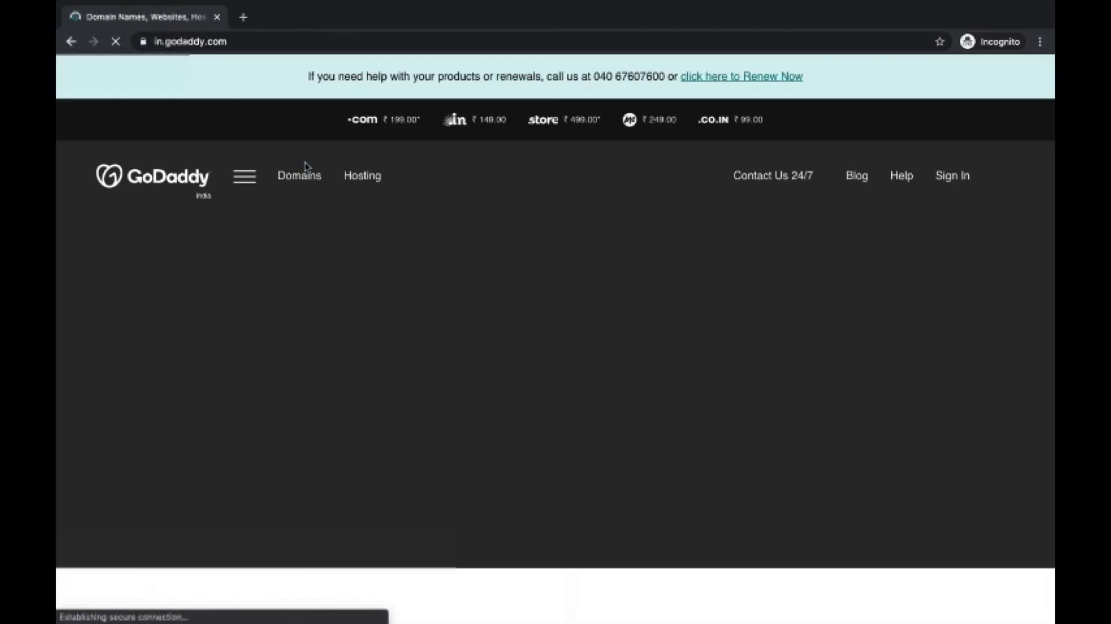
- Sign in to GoDaddy with the account username and password
left_click(959, 184)
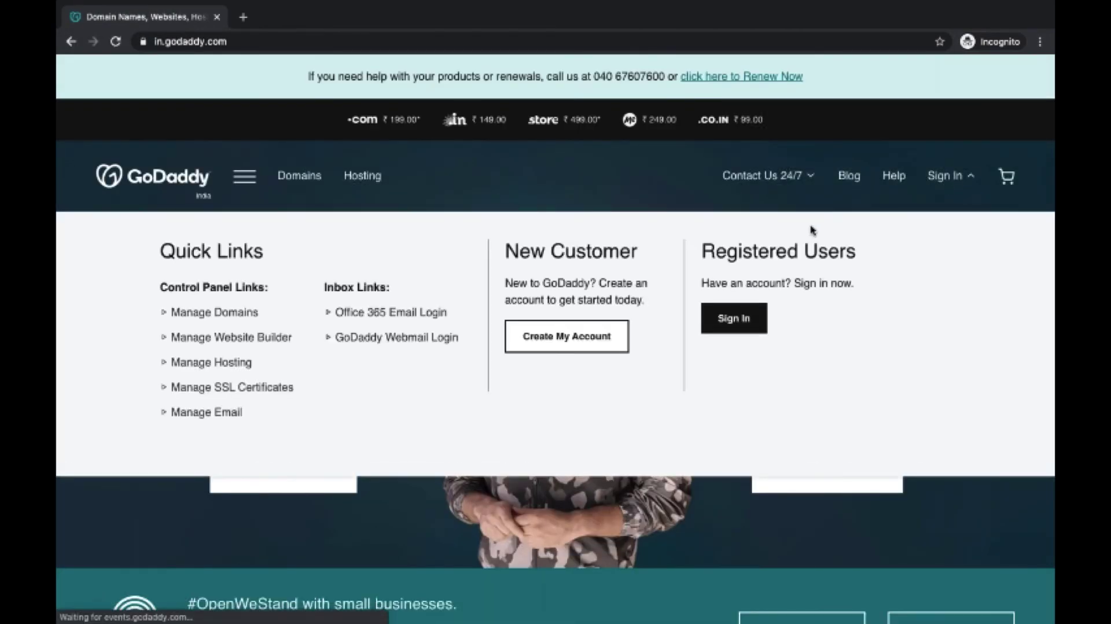
left_click(749, 329)
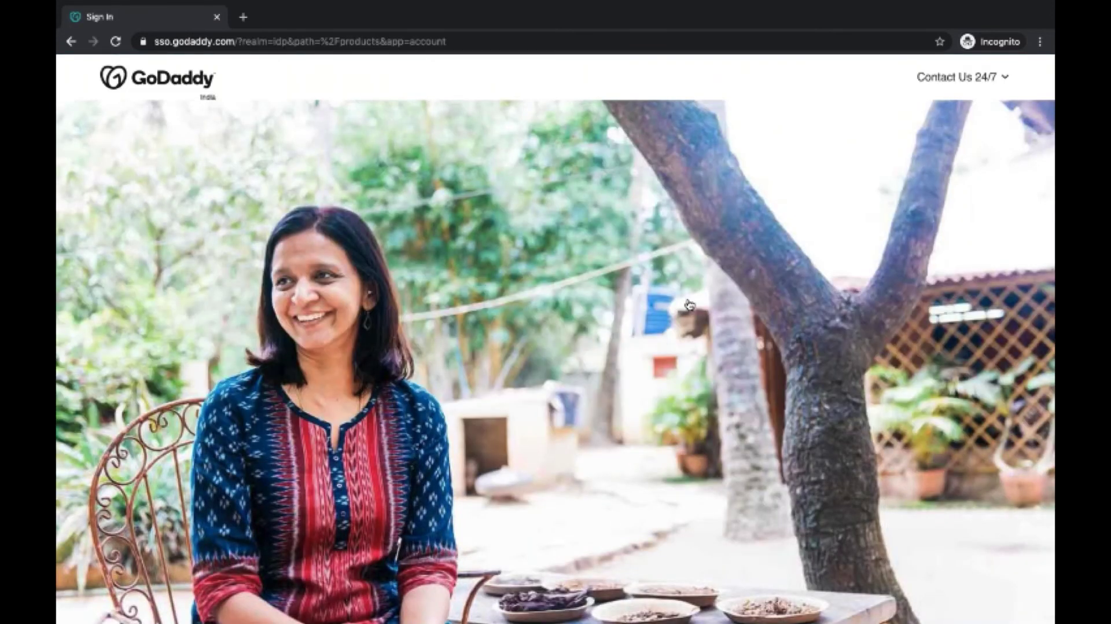
left_click(672, 255)
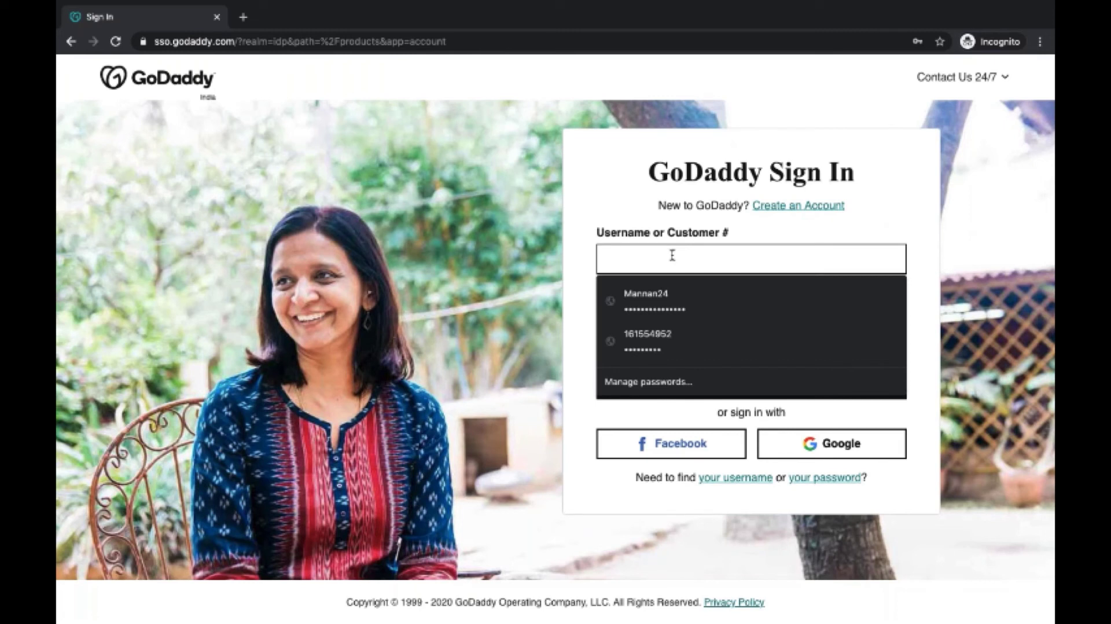
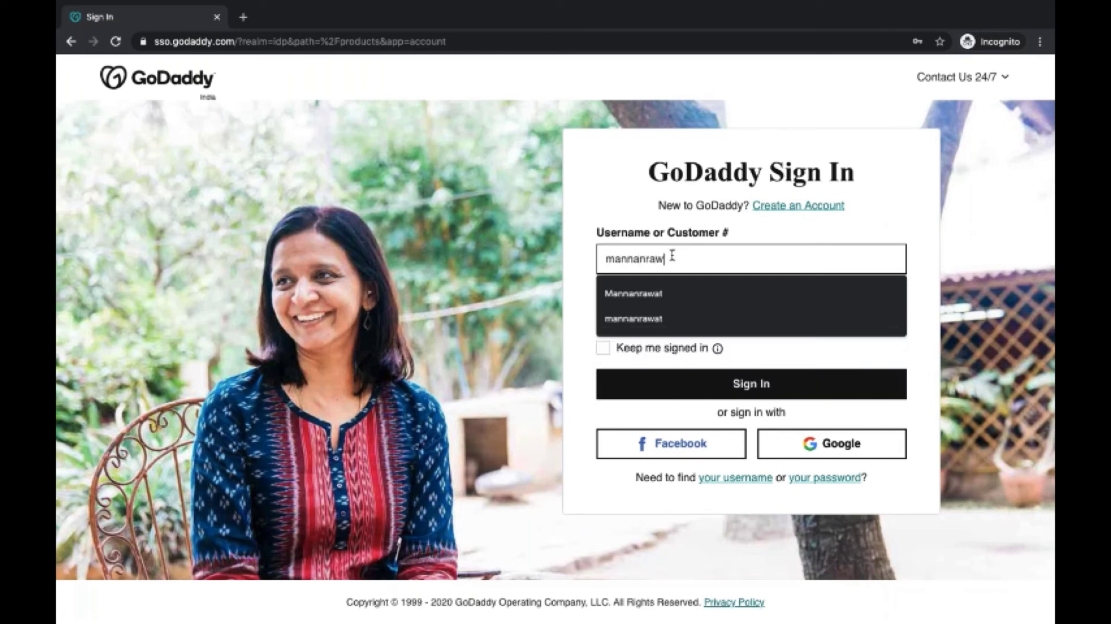
key("Tab")
type("a")
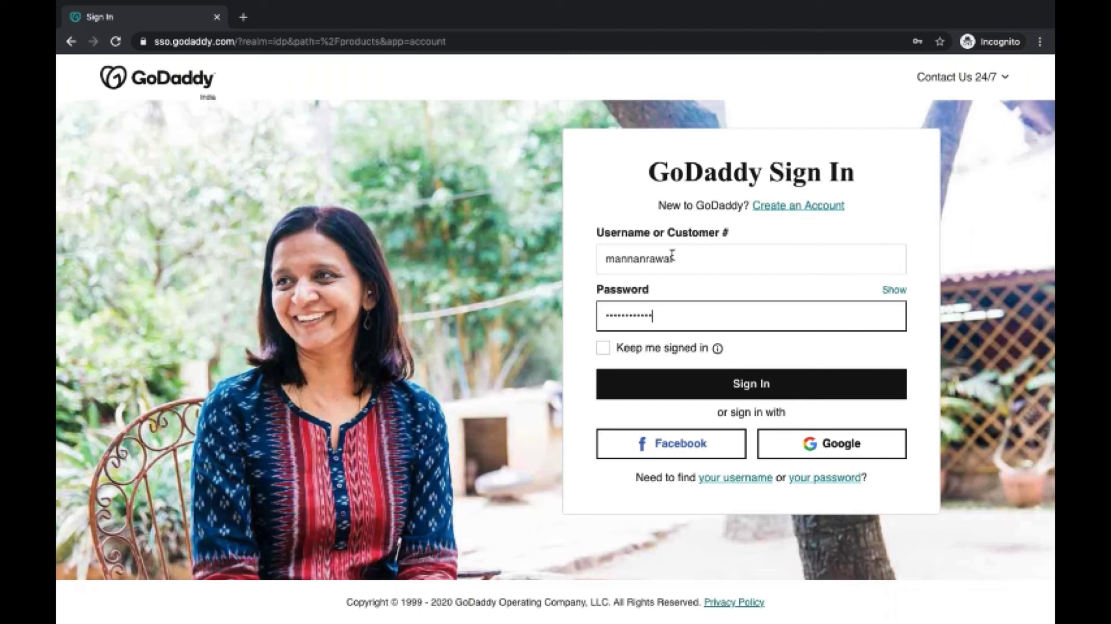
key("Return")
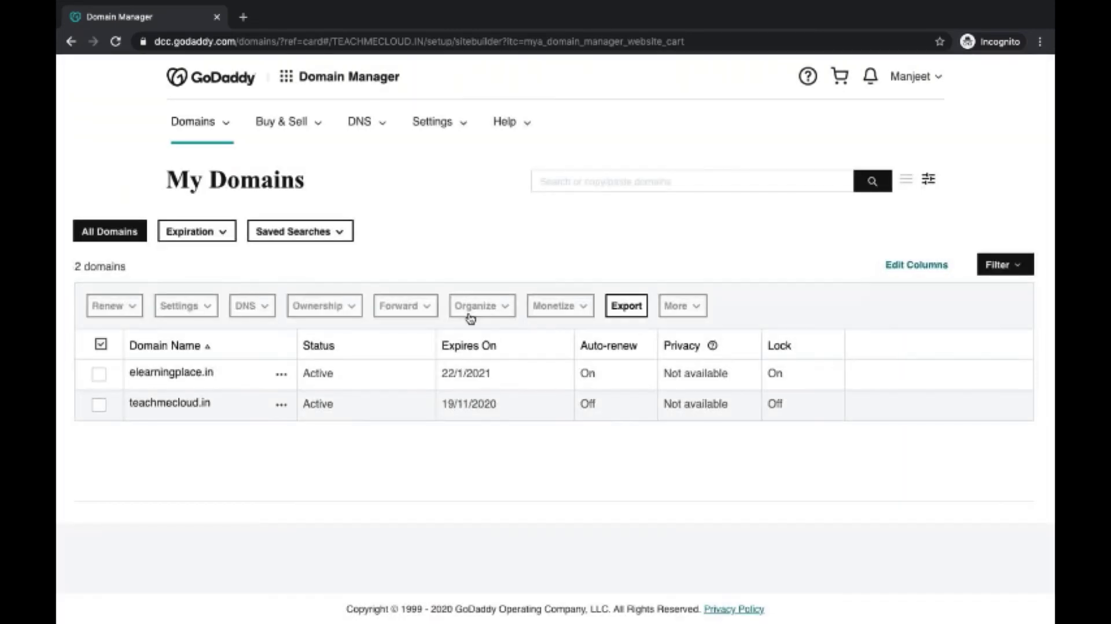
- Open DNS management for elearningplace.in from the Domain Manager
left_click(161, 377)
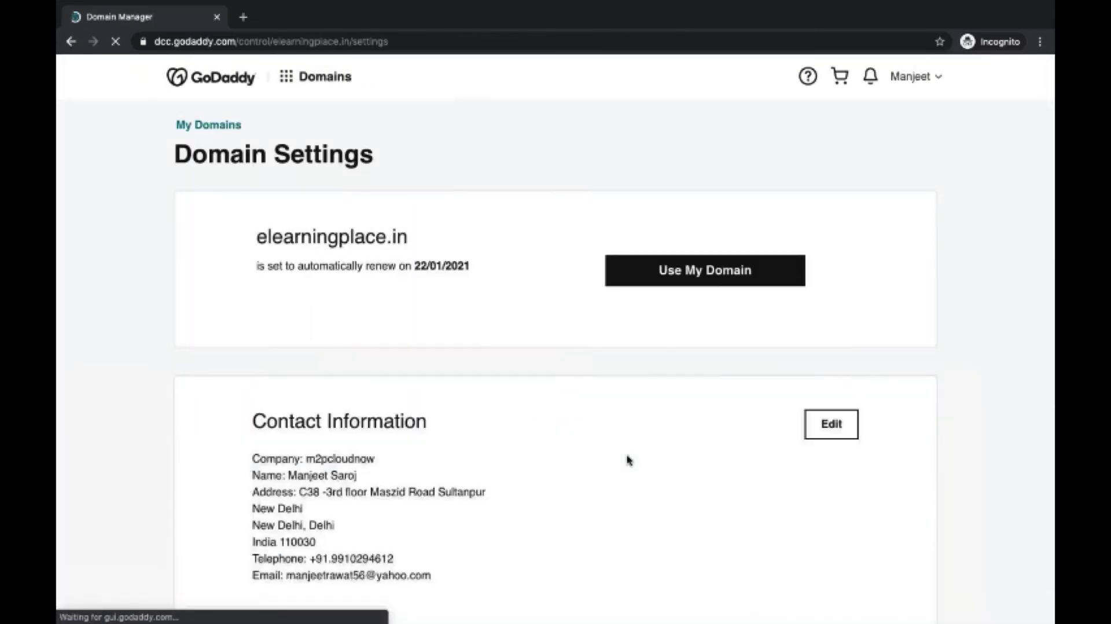
scroll(631, 561, "down", 4)
scroll(631, 561, "down", 2)
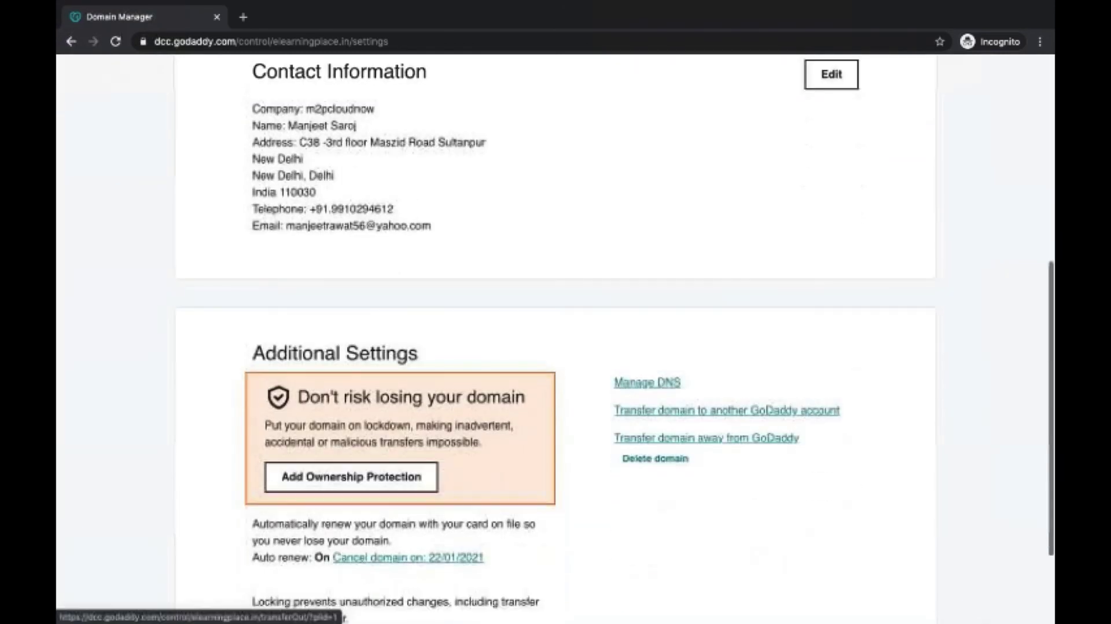
left_click(663, 383)
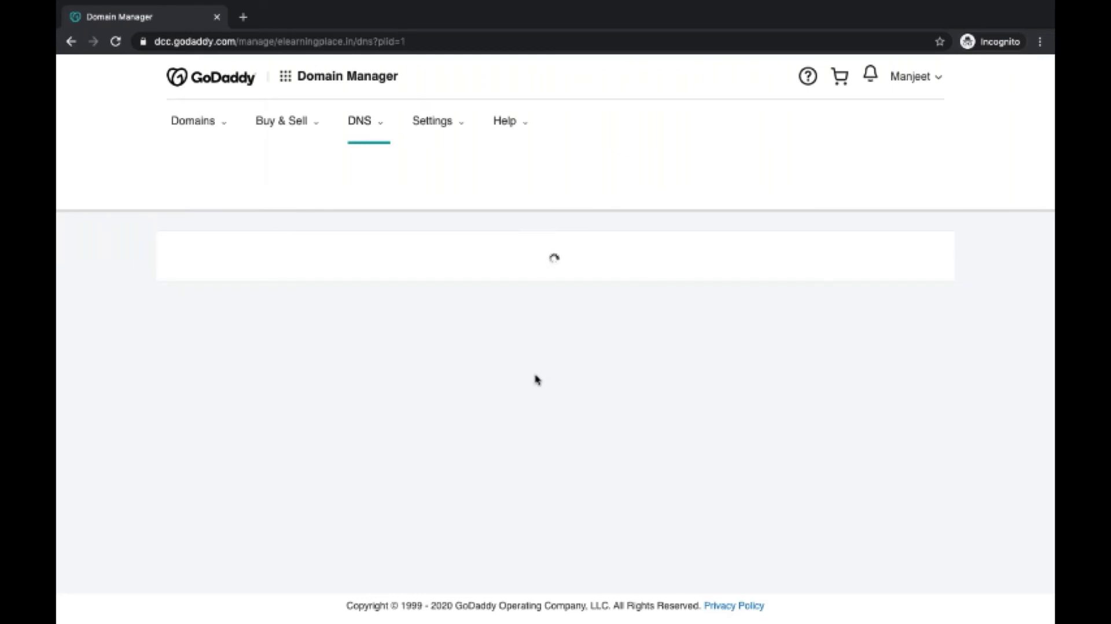
- Glance at the Azure tab, then delete the MX record from elearningplace.in's DNS
key("ctrl+Left")
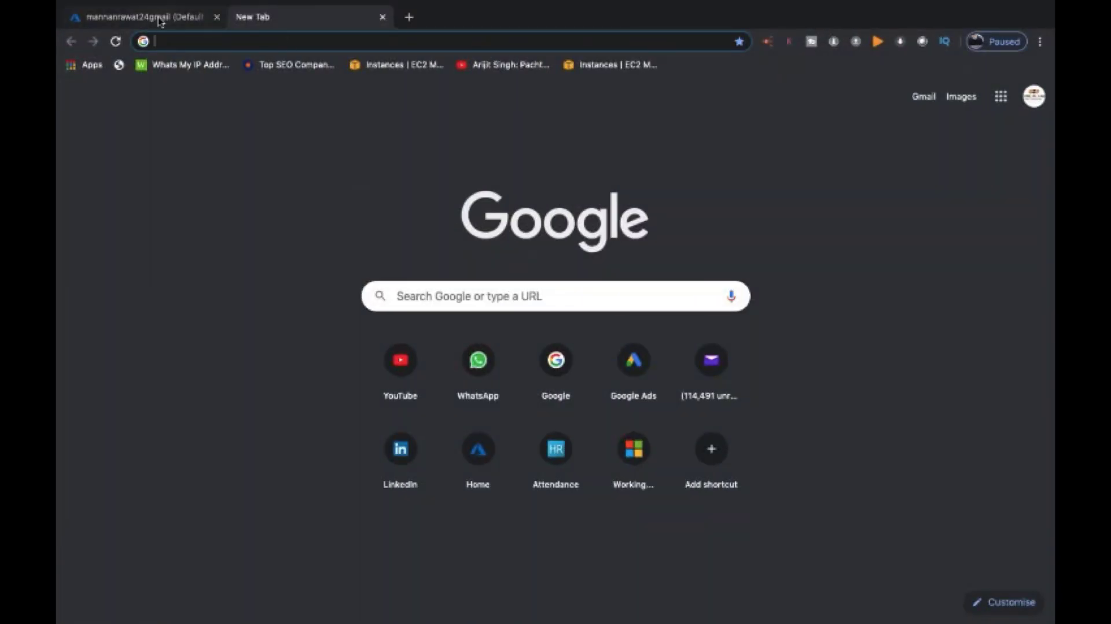
left_click(156, 19)
key("ctrl+Right")
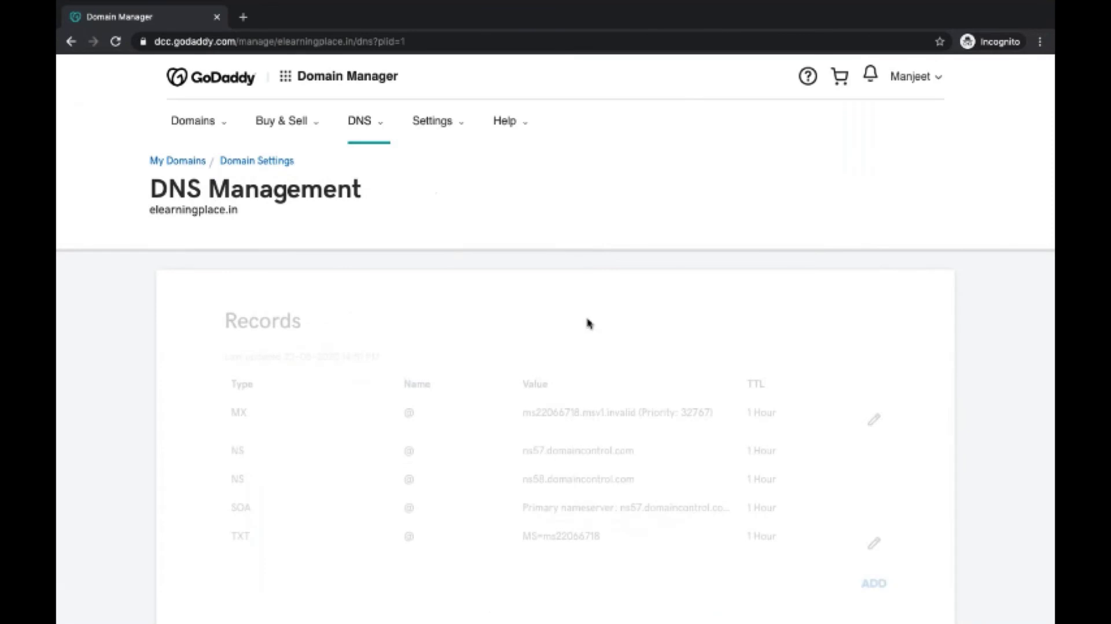
scroll(587, 322, "down", 3)
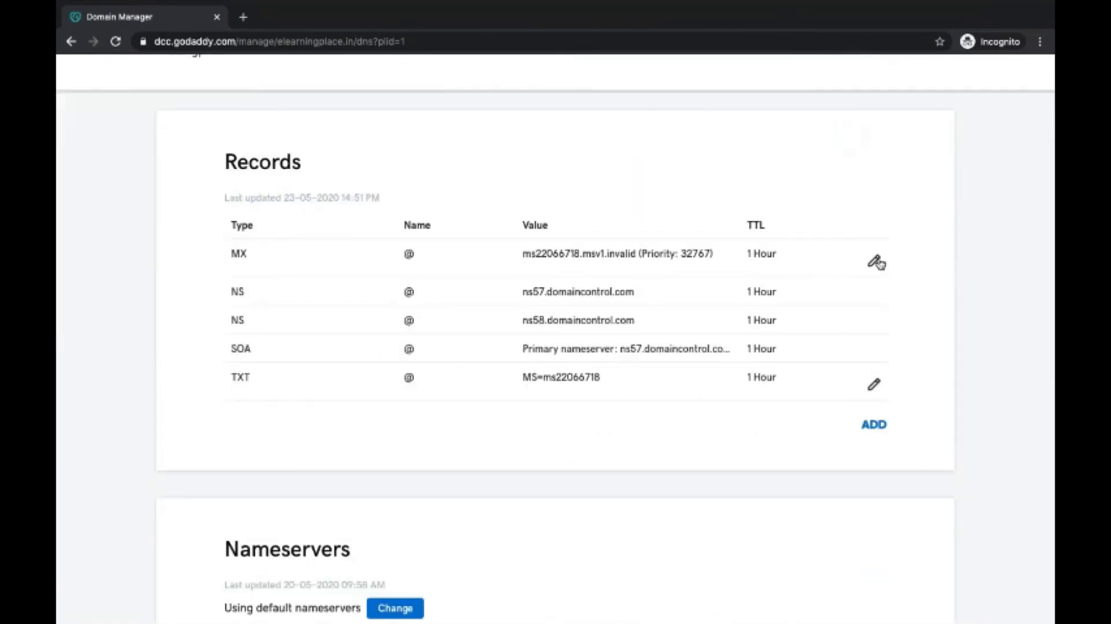
left_click(875, 262)
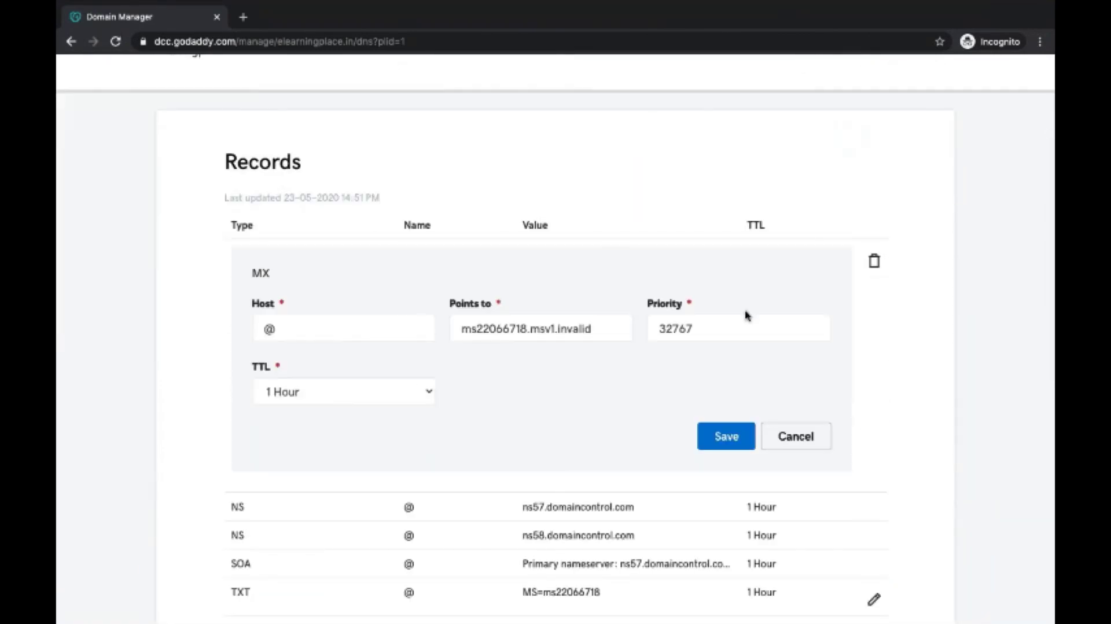
left_click(876, 262)
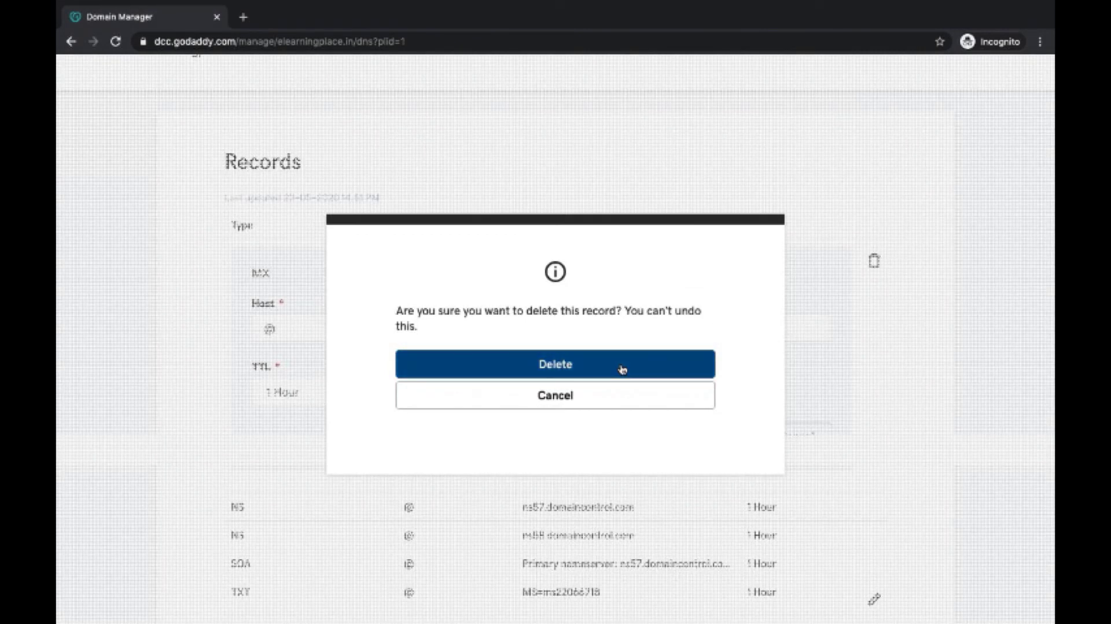
left_click(622, 369)
- Delete the TXT record and reload the DNS records page
left_click(875, 350)
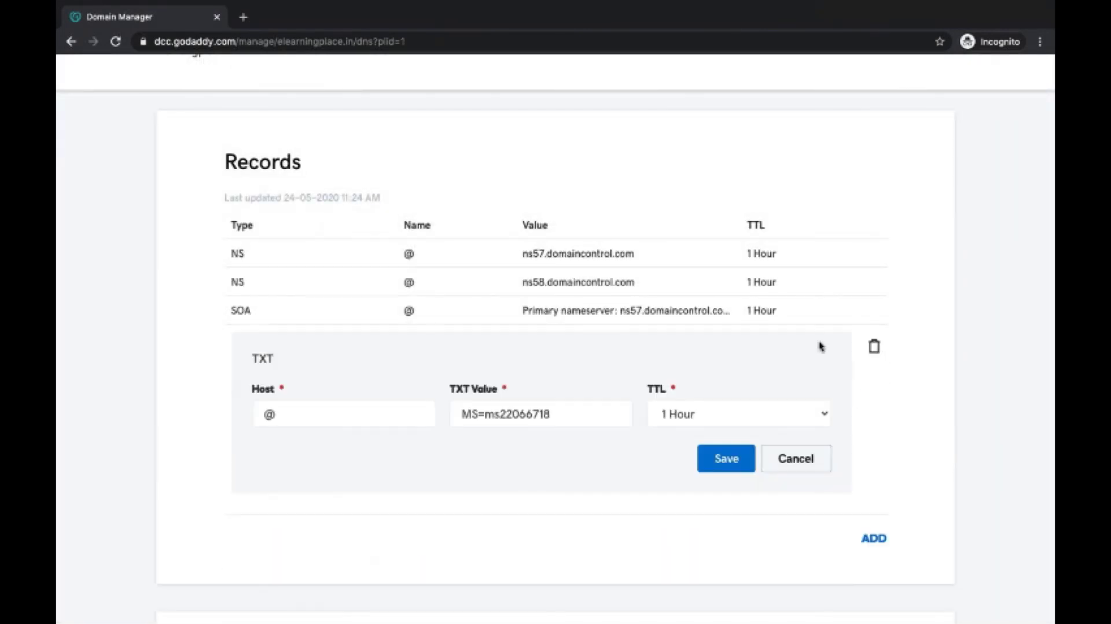
left_click(874, 346)
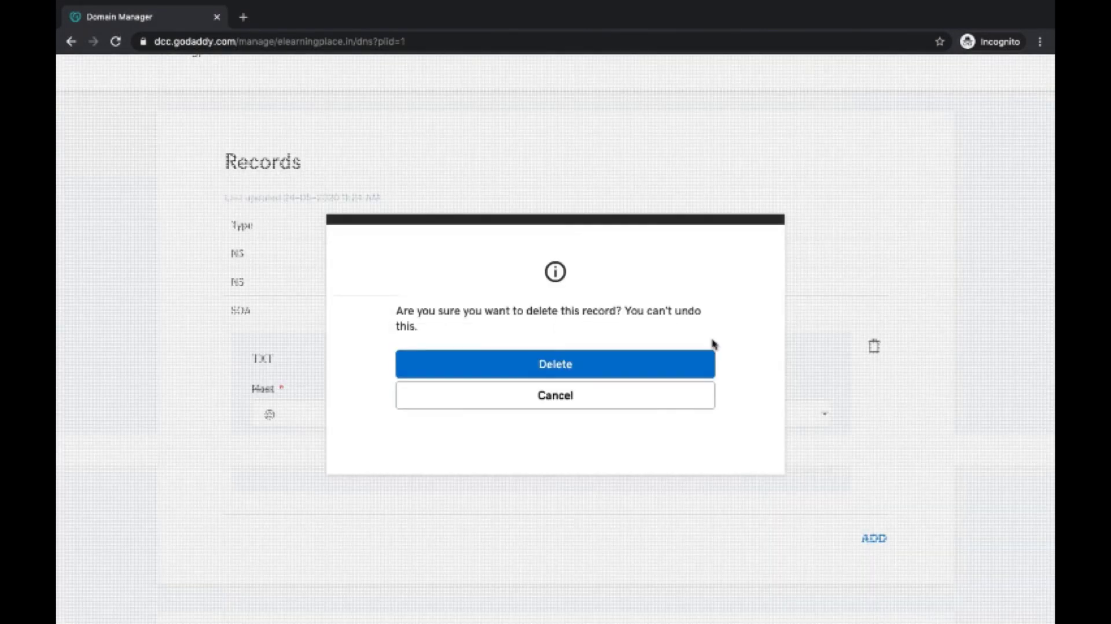
left_click(671, 360)
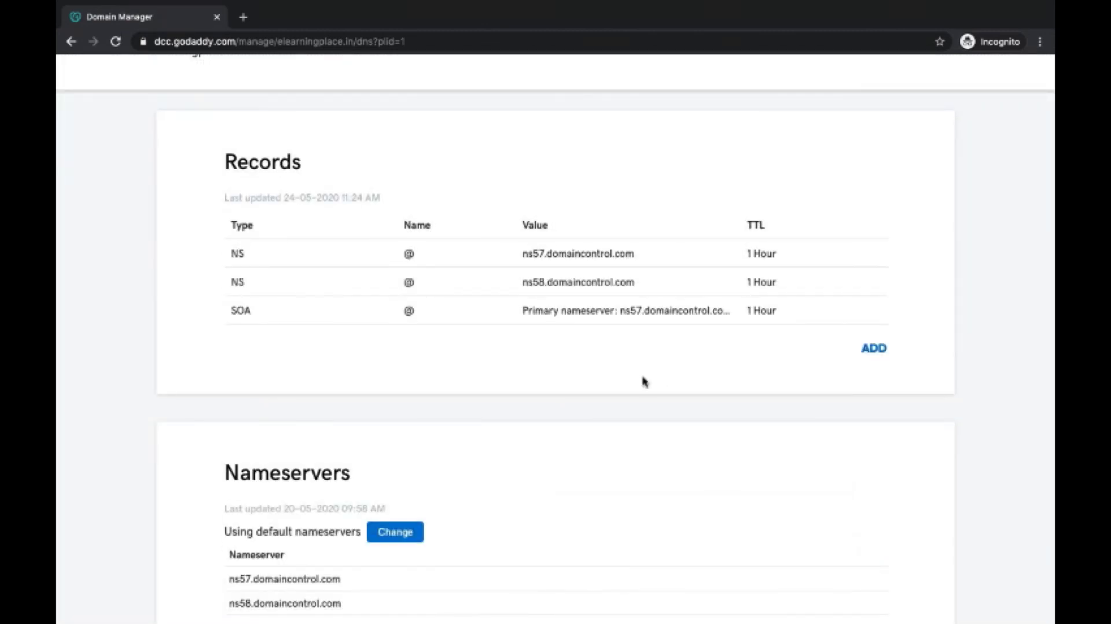
right_click(643, 381)
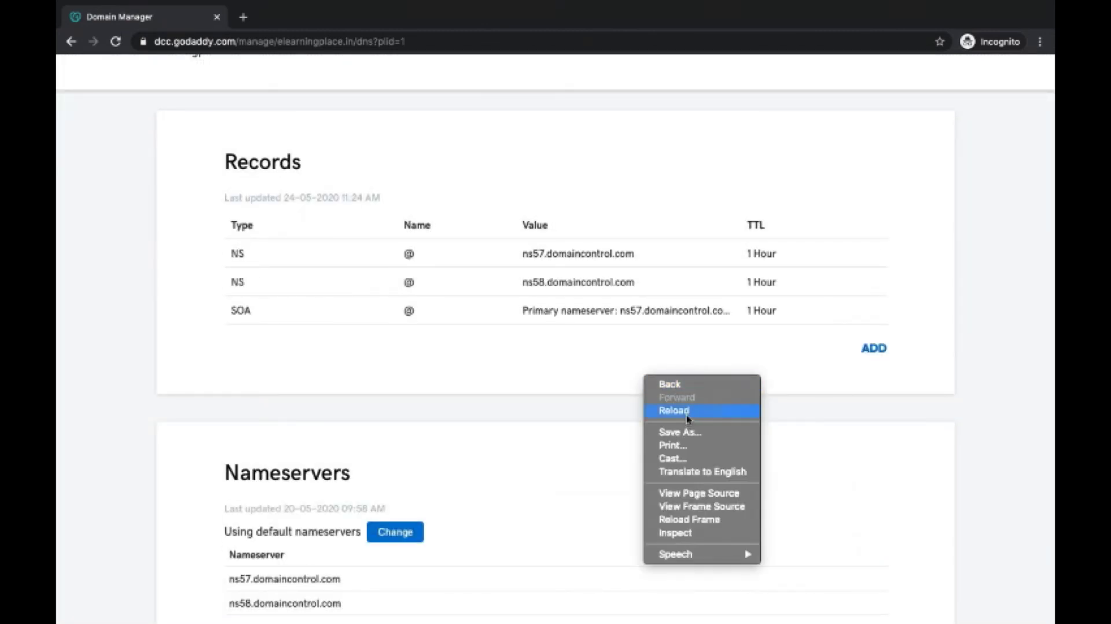
left_click(687, 411)
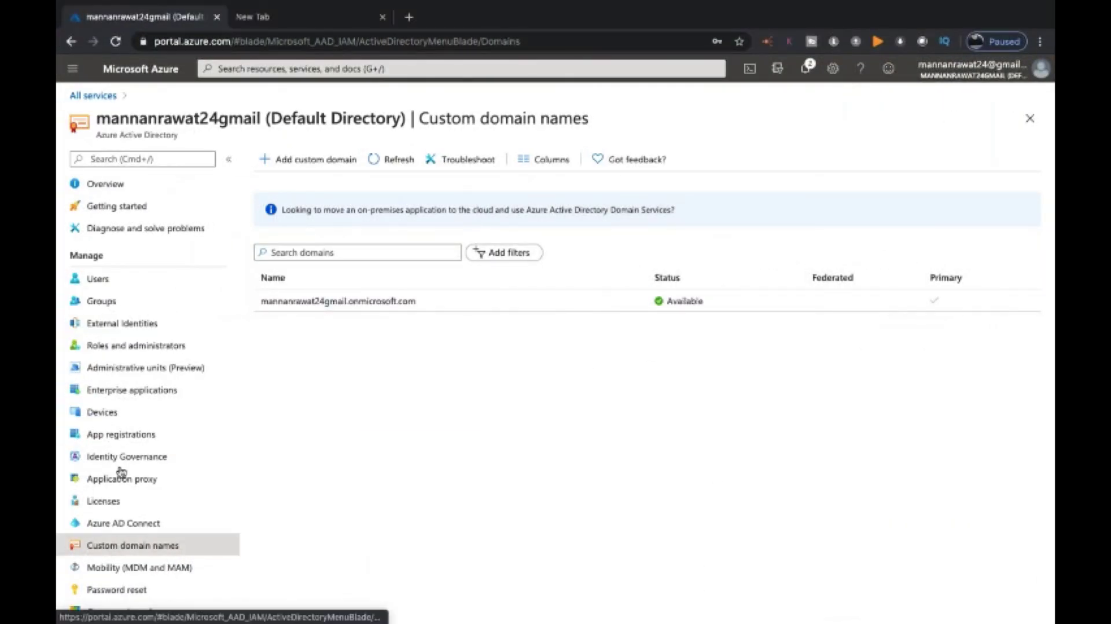
- Add elearningplace.in as an Azure custom domain and copy its MS=ms16004059 TXT value
left_click(310, 159)
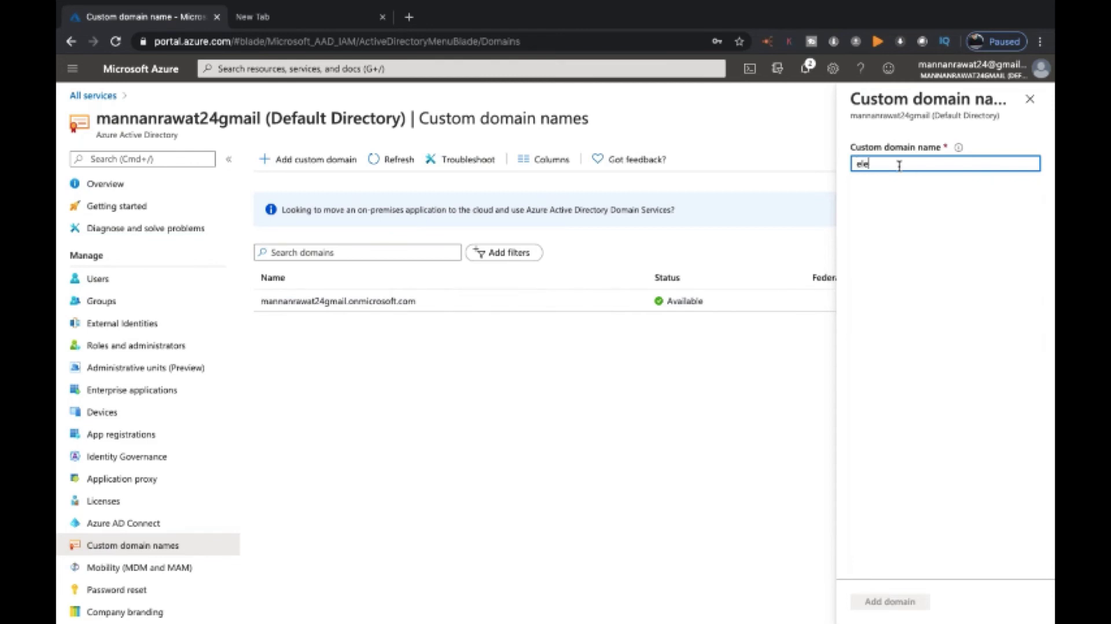
type("rningplace.in")
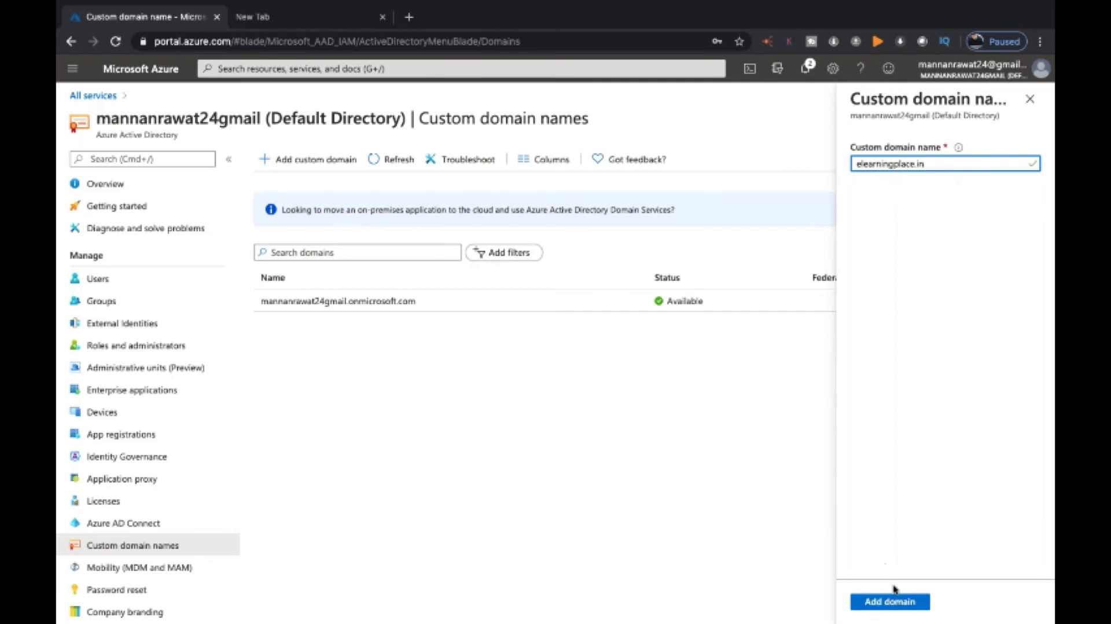
key("Return")
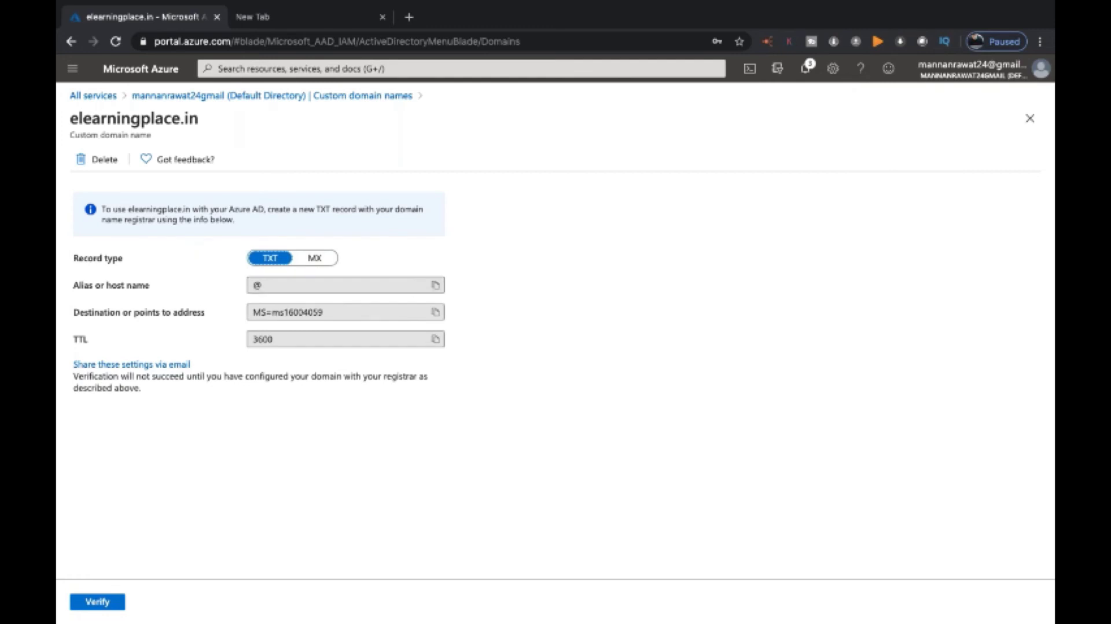
left_click(437, 312)
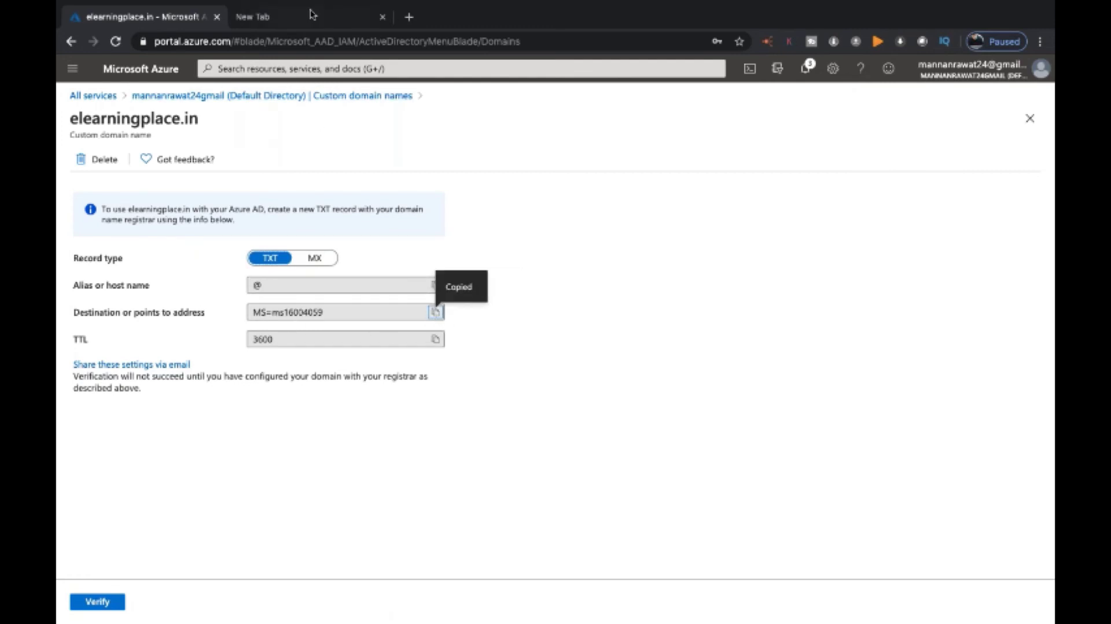
- Add a GoDaddy TXT record for host @ with value MS=ms16004059 and a custom TTL
key("ctrl+Right")
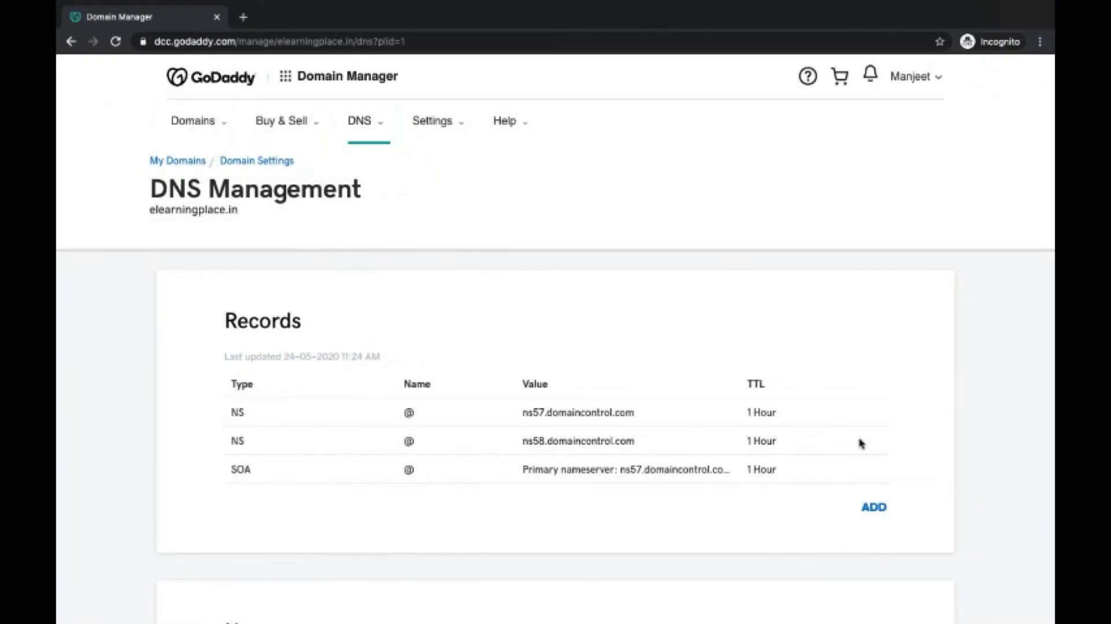
left_click(872, 509)
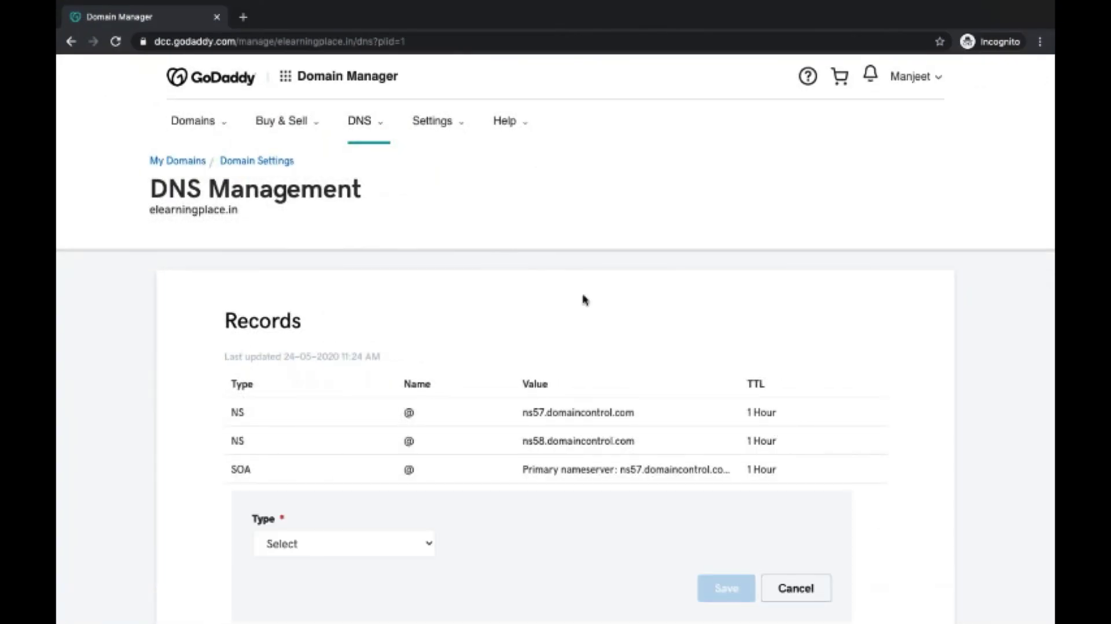
left_click(352, 541)
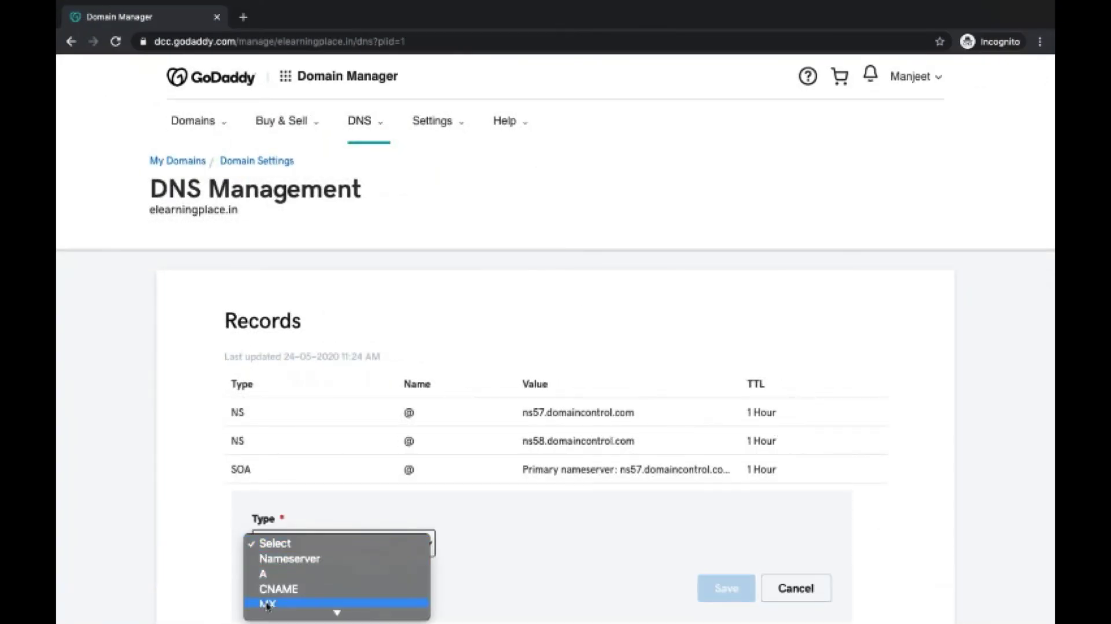
scroll(267, 604, "down", 2)
left_click(258, 561)
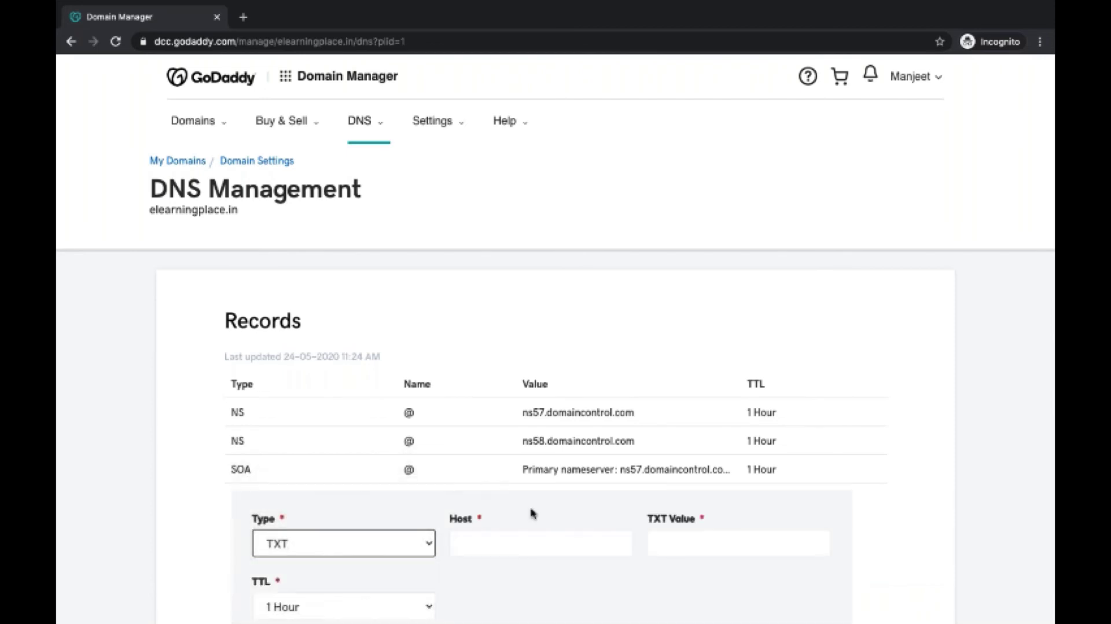
left_click(529, 546)
left_click(493, 391)
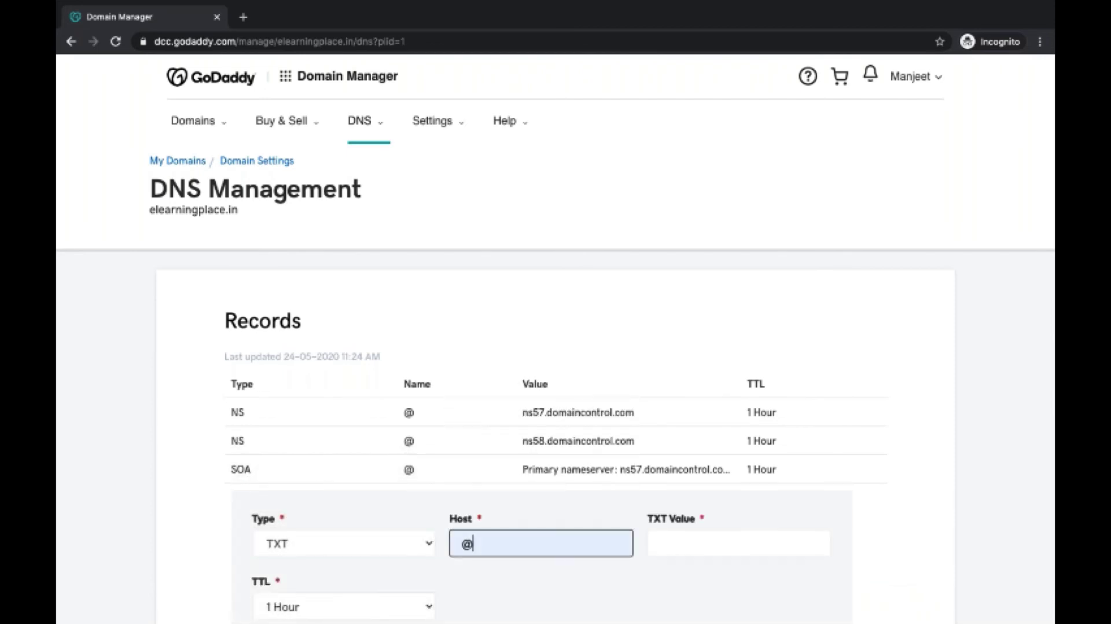
left_click(687, 540)
key("ctrl+v")
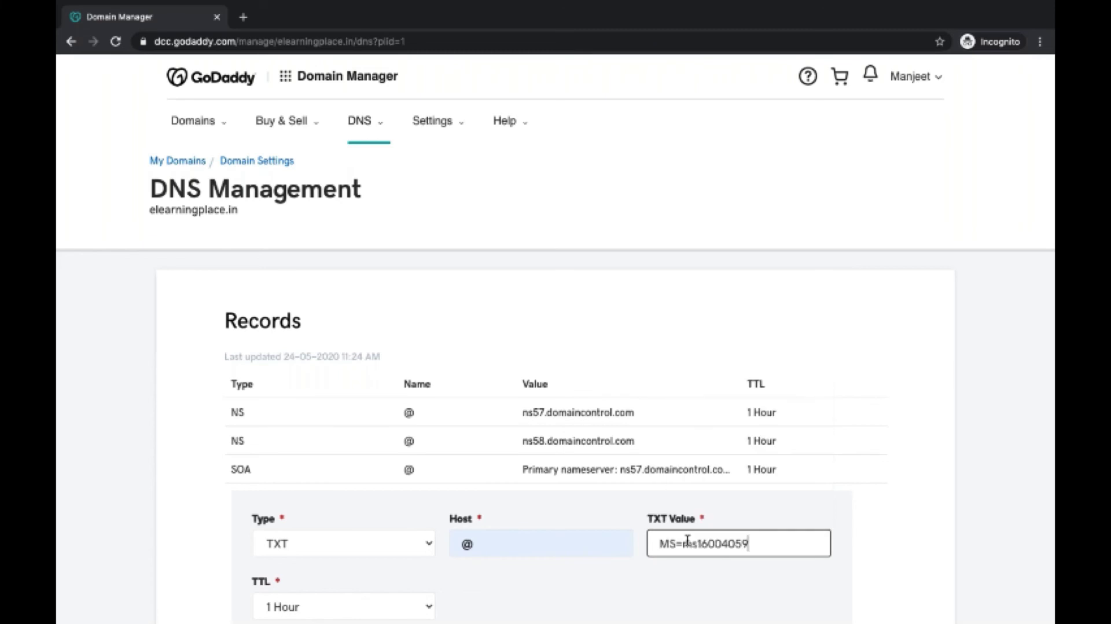
scroll(441, 292, "down", 6)
left_click(391, 226)
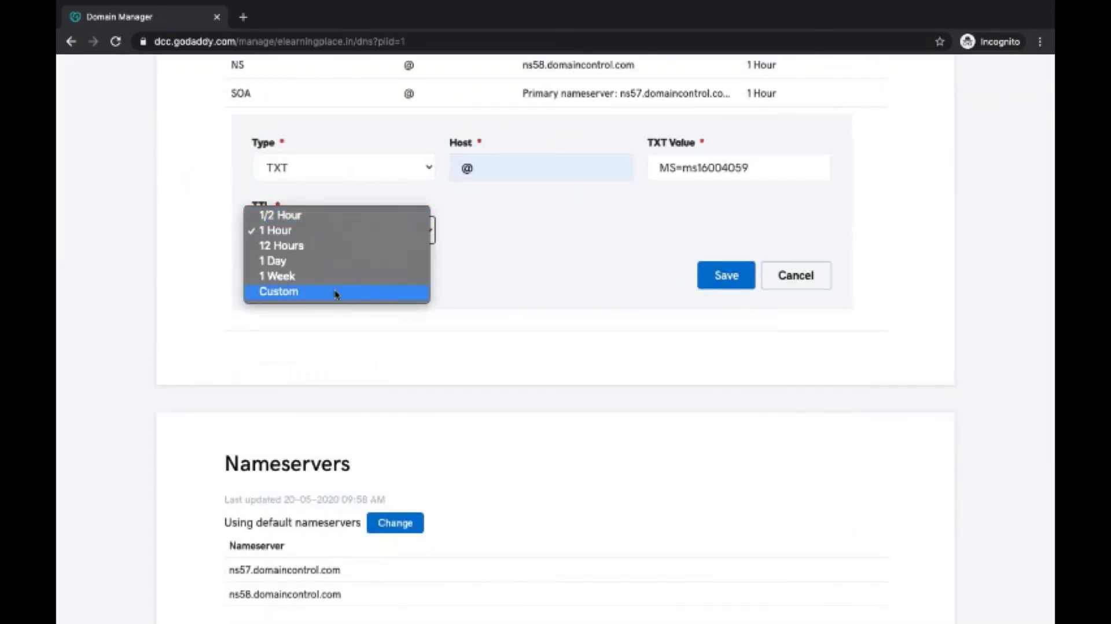
left_click(724, 275)
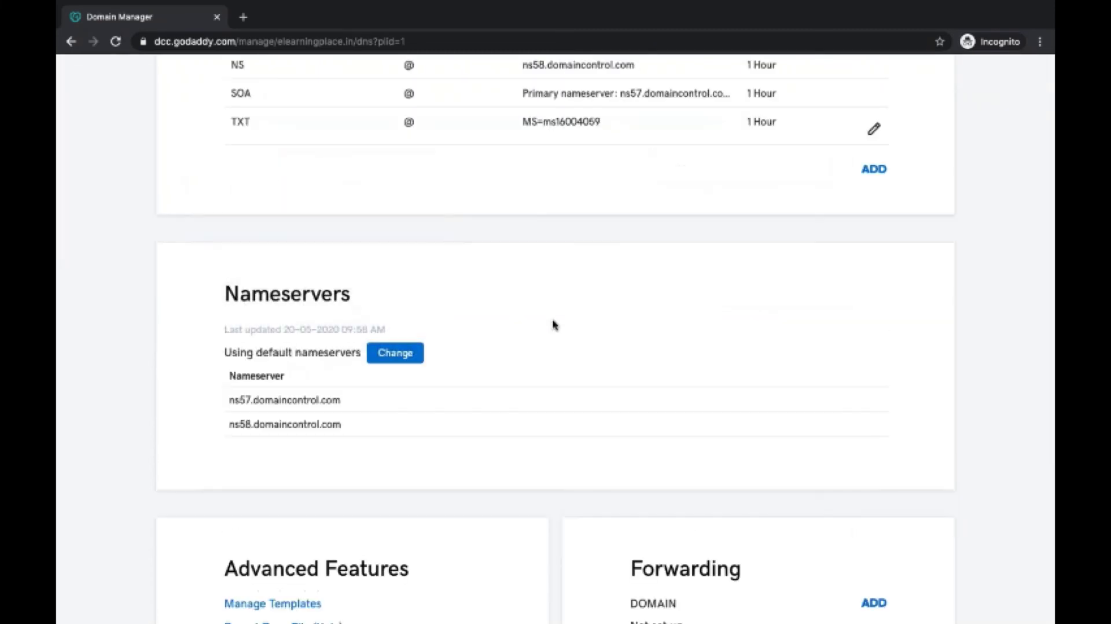
key("ctrl+Left")
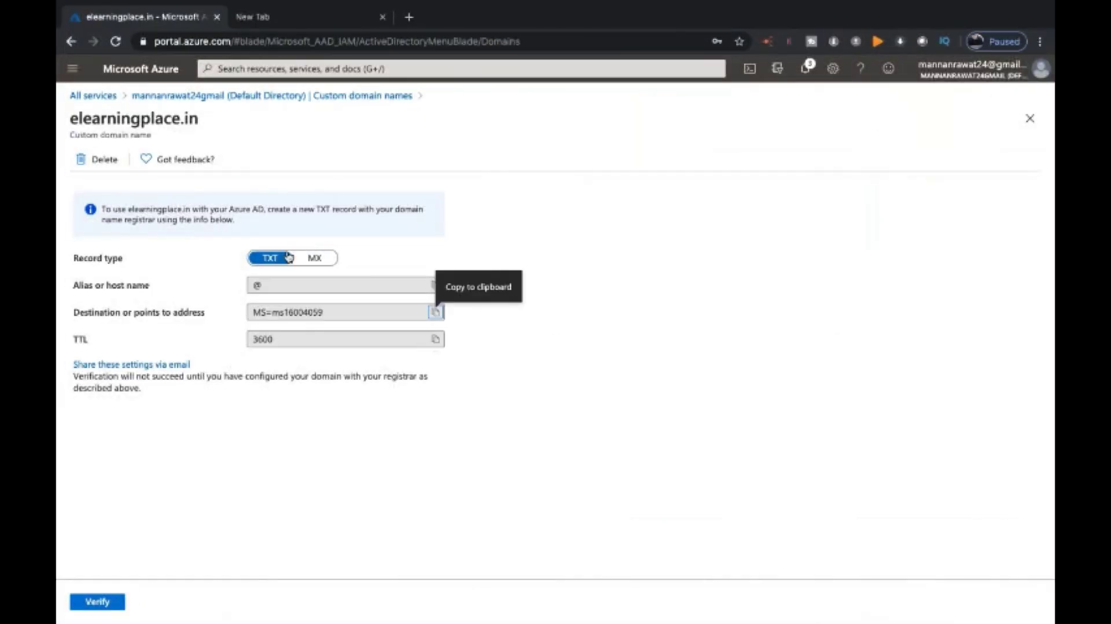
- Start a GoDaddy MX record for host @ pointing to ms16004059.msv1.invalid, copied from Azure
left_click(314, 258)
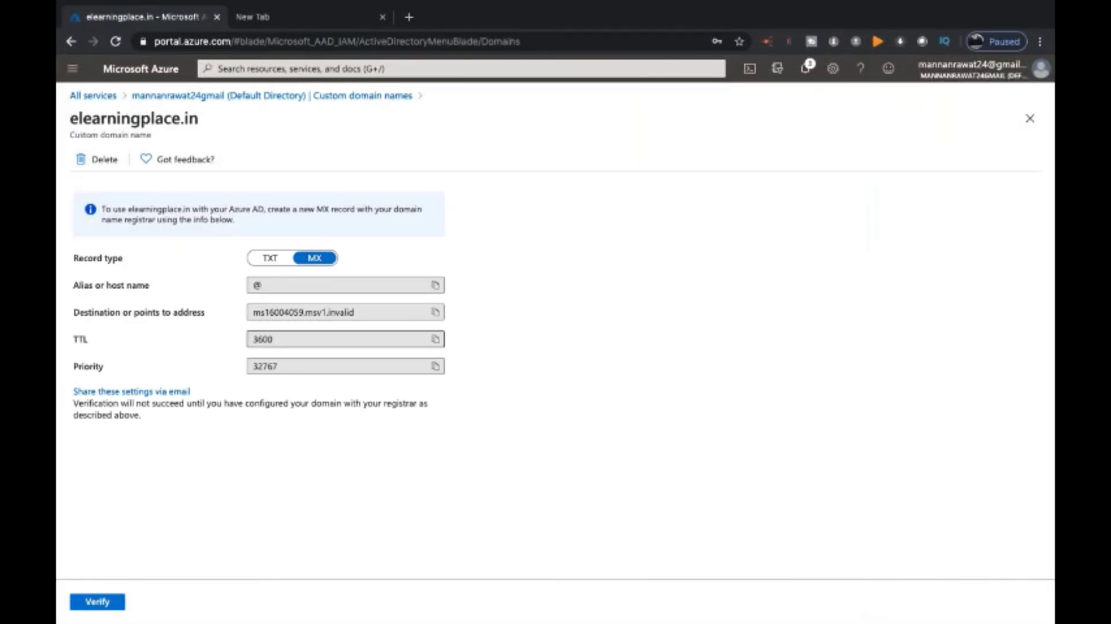
left_click(435, 313)
key("ctrl+Right")
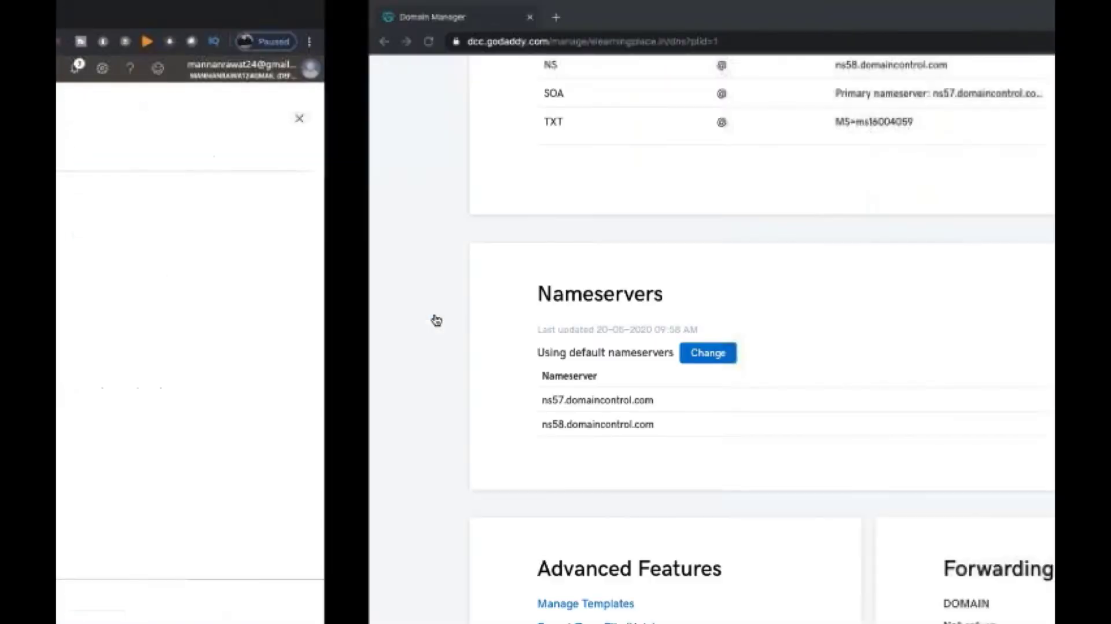
scroll(433, 320, "up", 4)
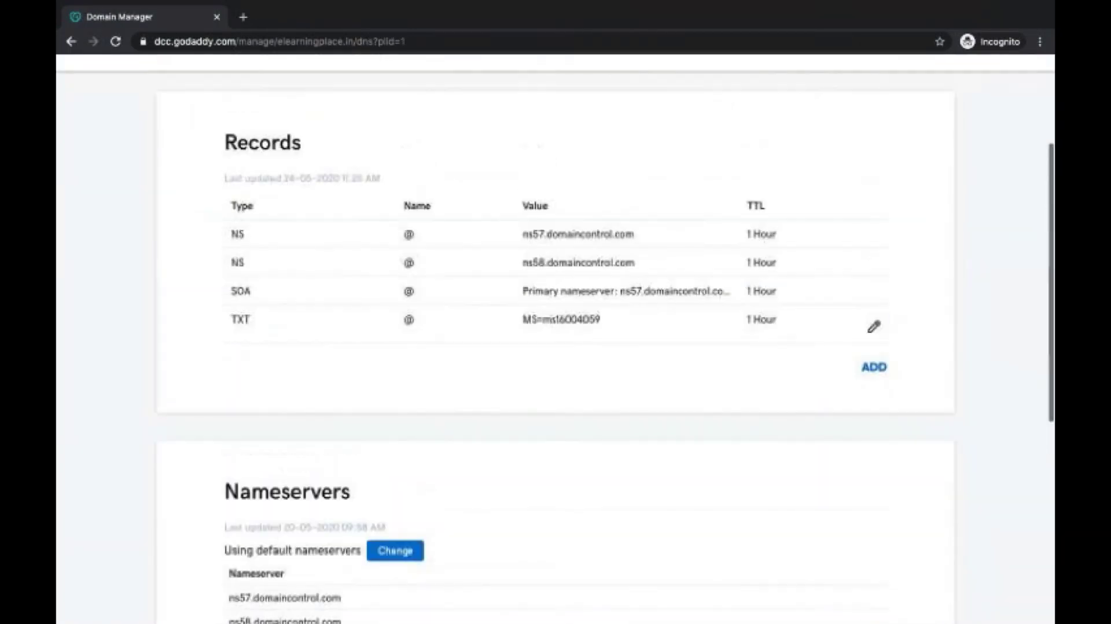
left_click(873, 373)
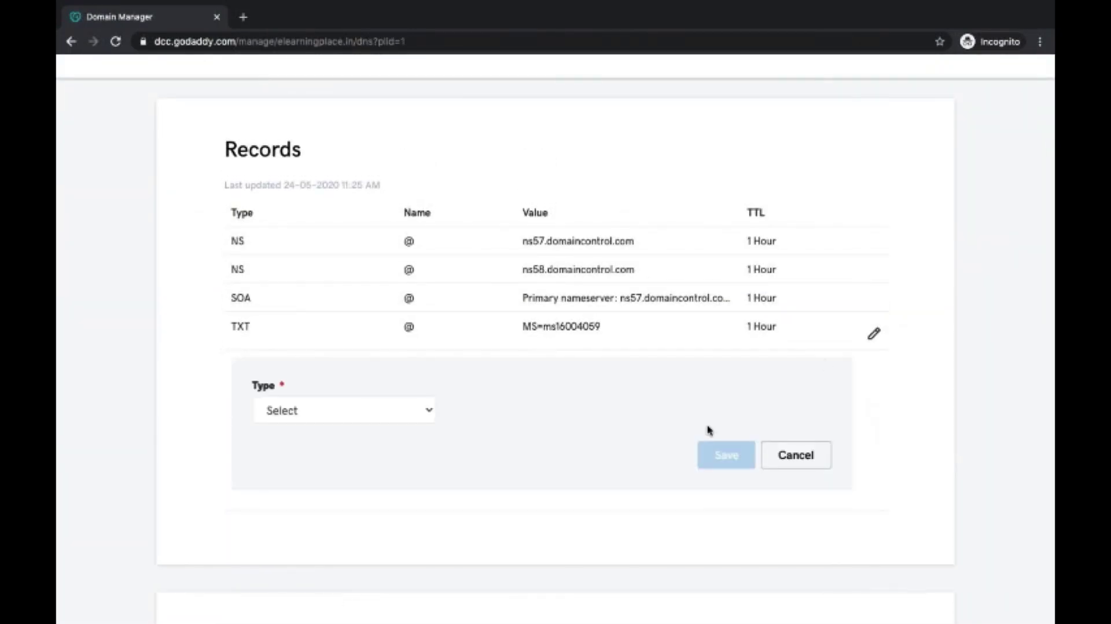
left_click(374, 419)
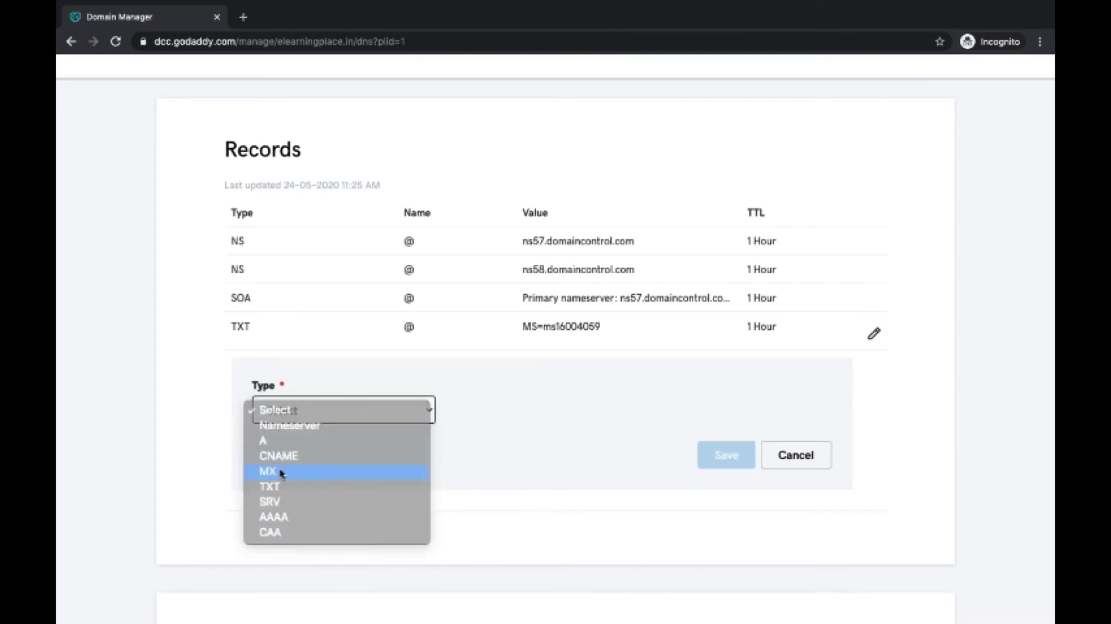
left_click(281, 472)
left_click(569, 406)
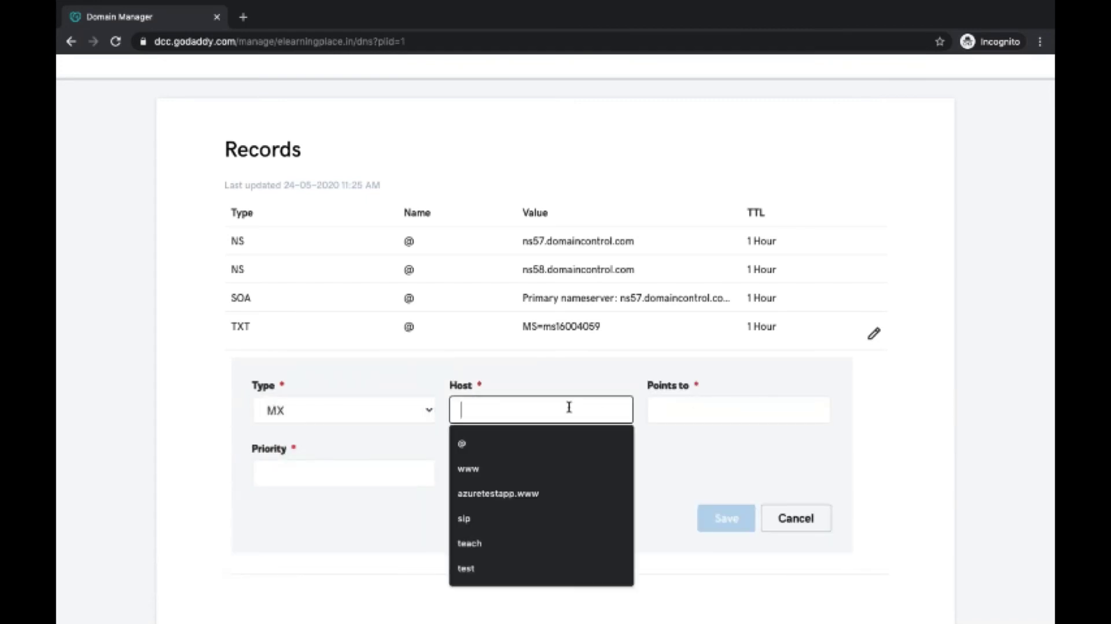
left_click(514, 441)
left_click(675, 420)
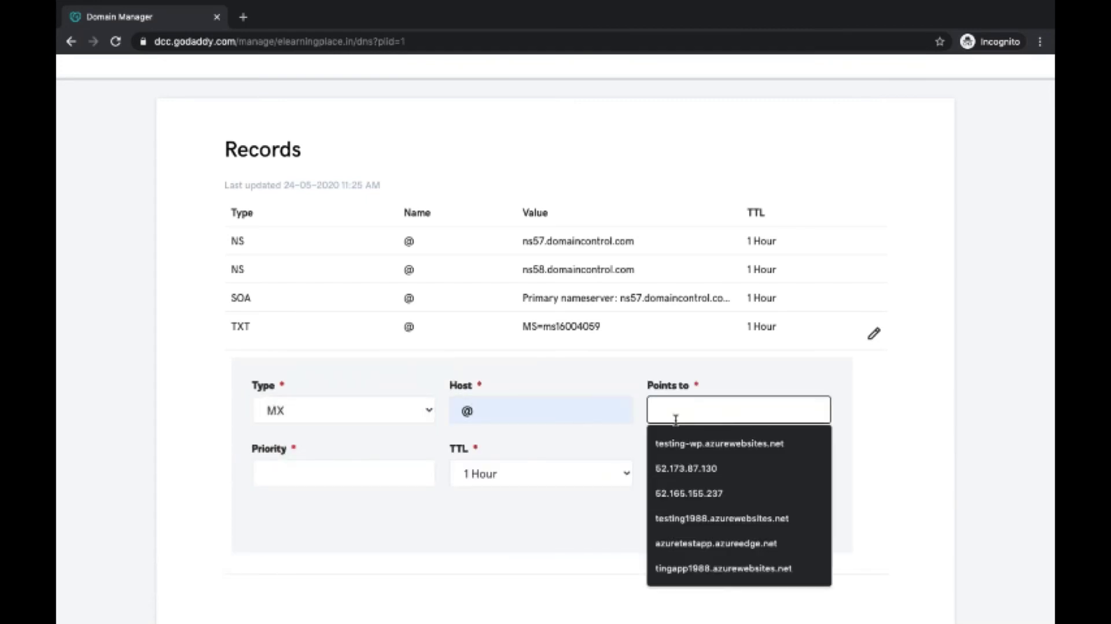
key("ctrl+v")
- Set the MX record's priority to 32767 and TTL to 3600 seconds, then save it
left_click(342, 478)
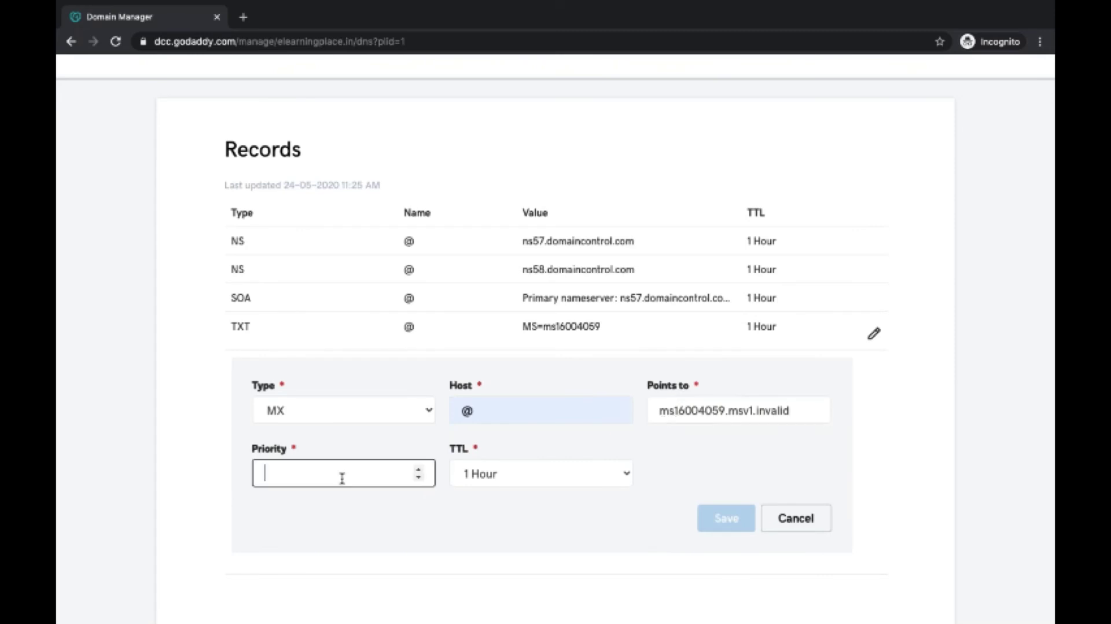
key("ctrl+Left")
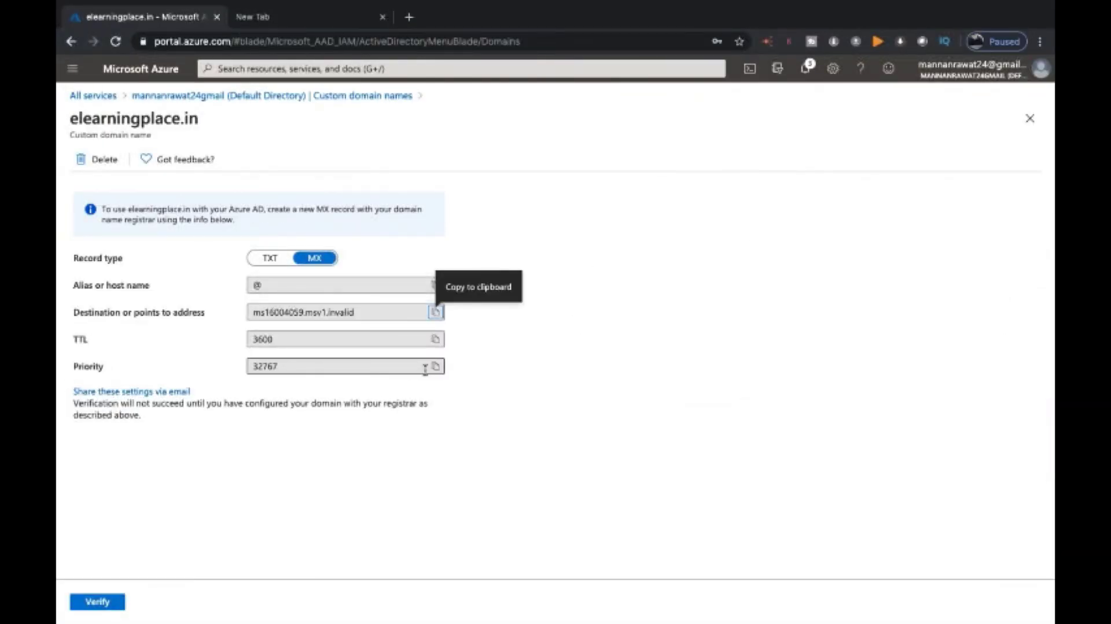
left_click(437, 366)
key("ctrl+Right")
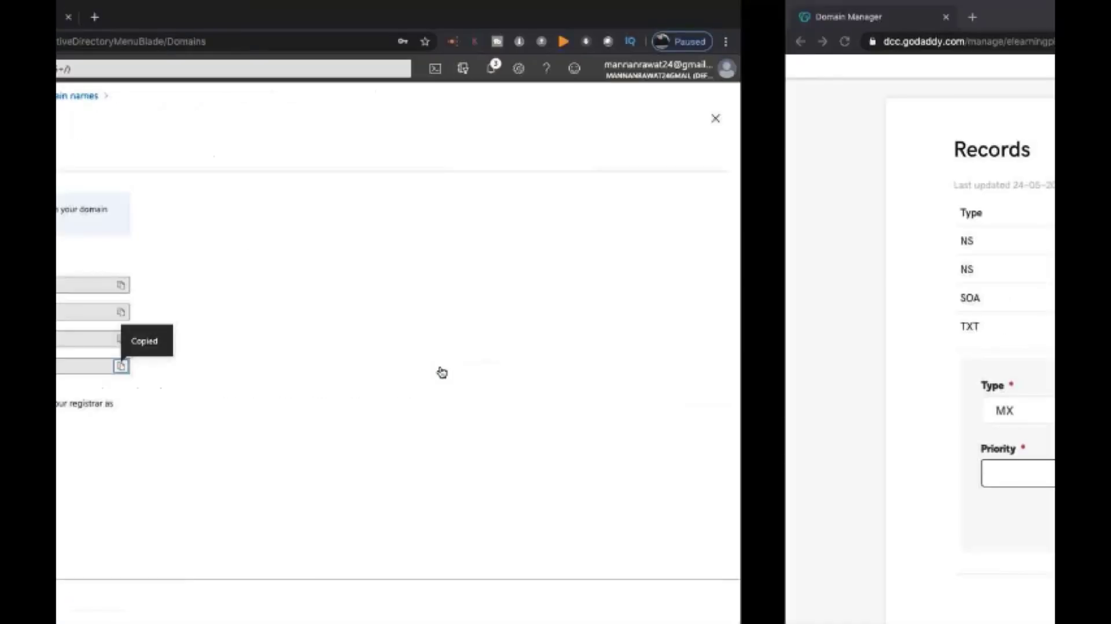
left_click(340, 477)
key("ctrl+v")
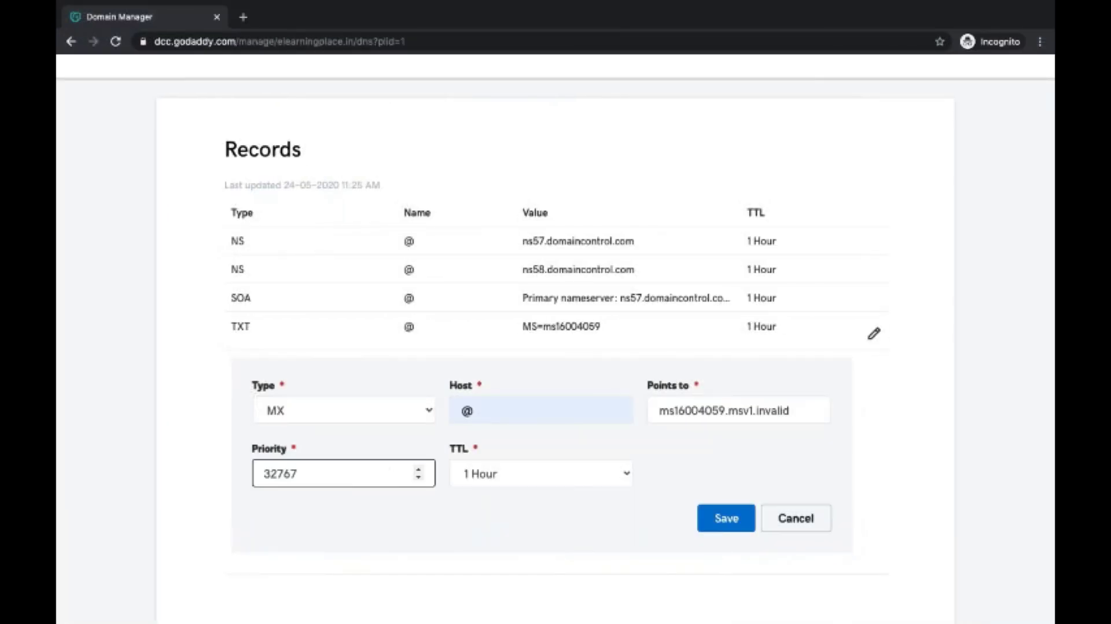
left_click(557, 487)
left_click(504, 534)
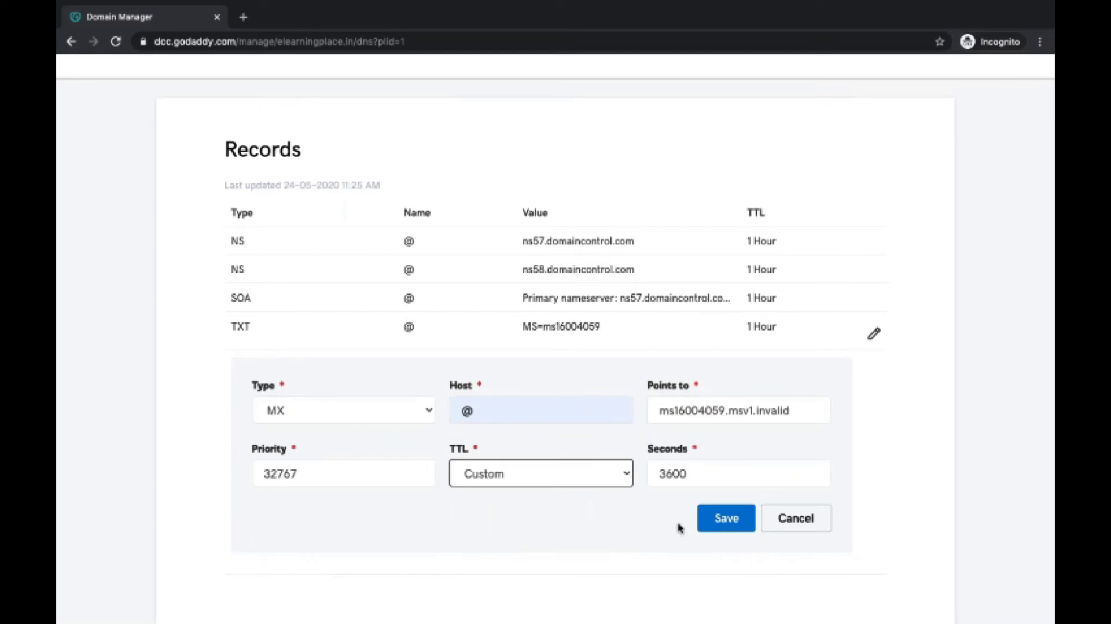
left_click(728, 518)
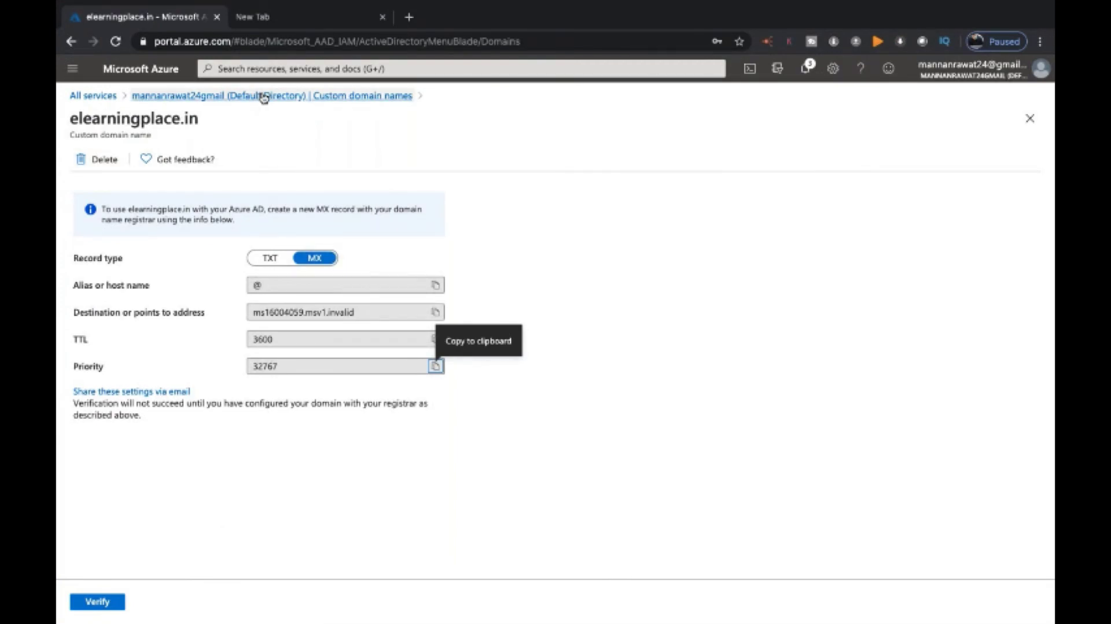
- Verify elearningplace.in in Azure, dismiss the notice, and return to the custom domain names list
left_click(99, 603)
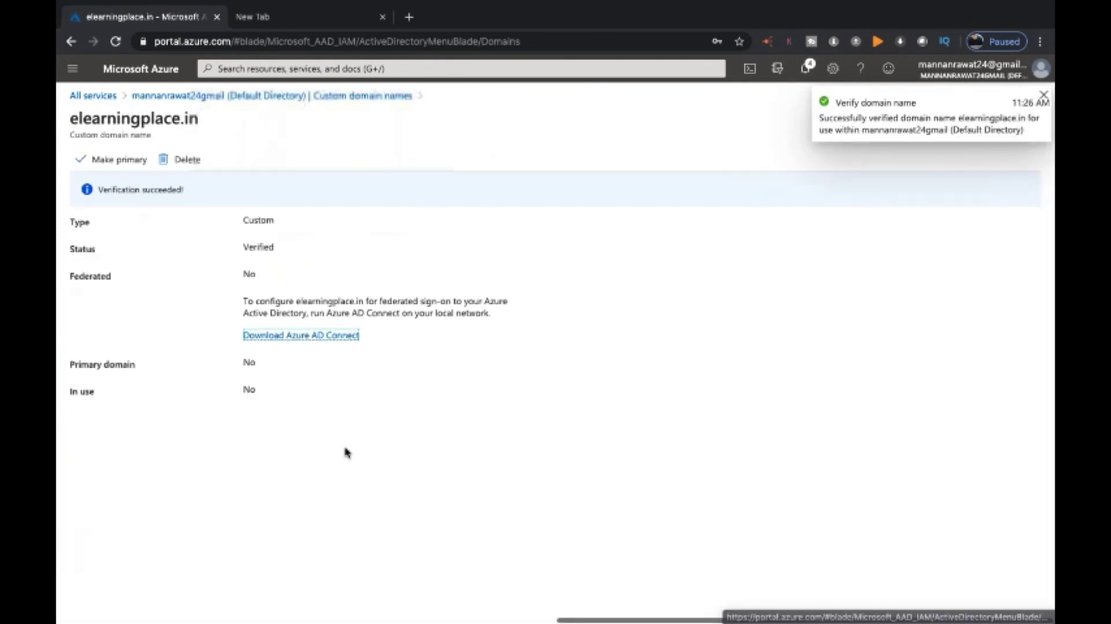
left_click(1045, 96)
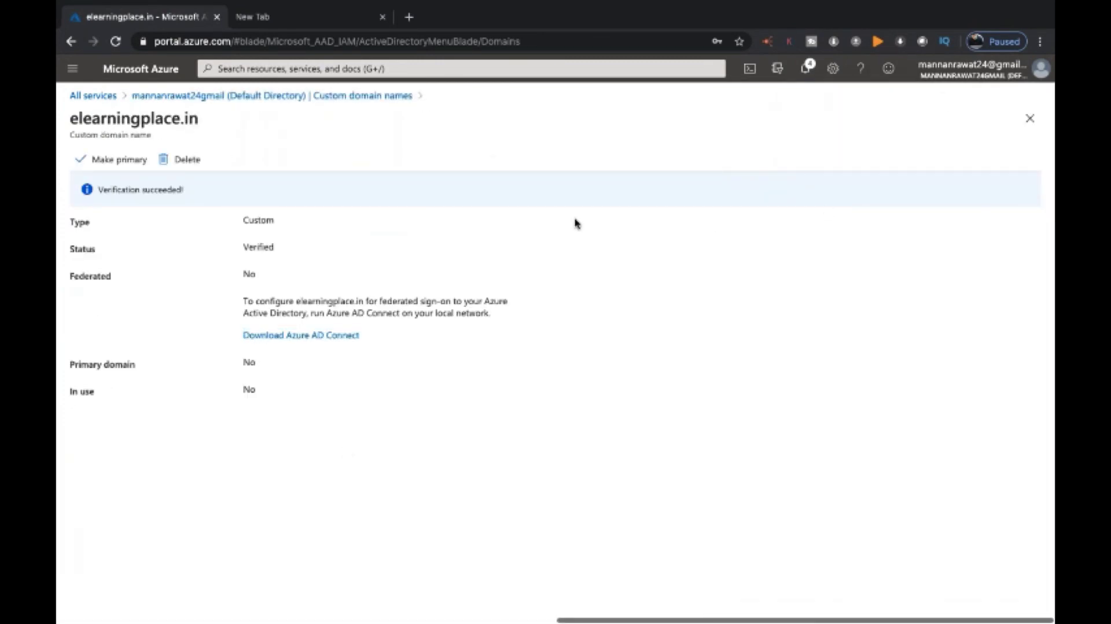
left_click(190, 98)
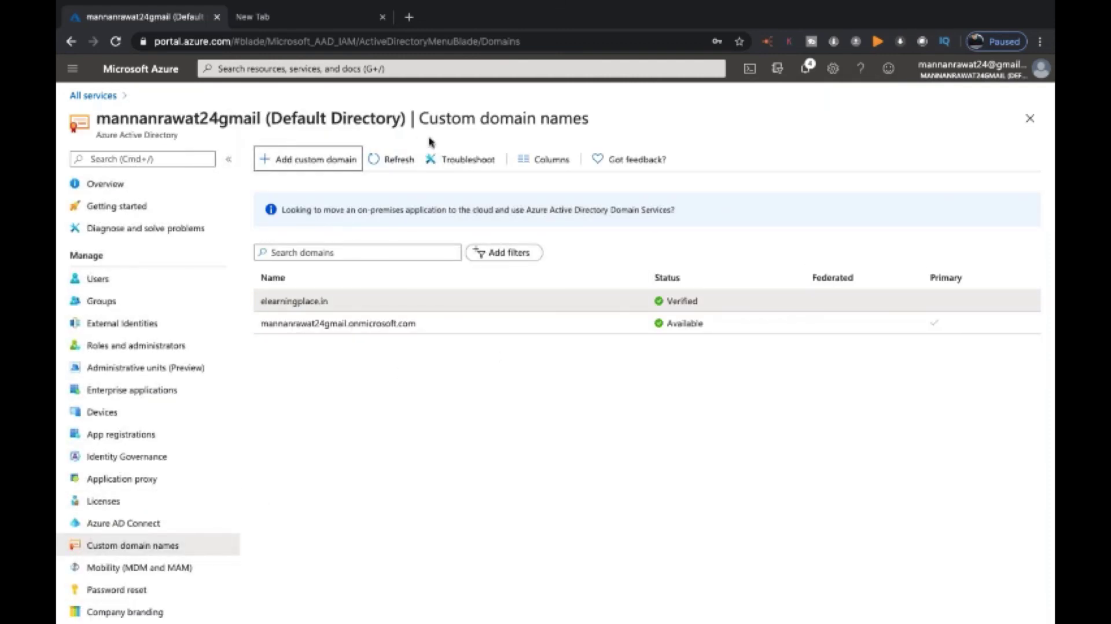
- Refresh the custom domain names list twice, checking notifications, until elearningplace.in shows Verified
left_click(391, 159)
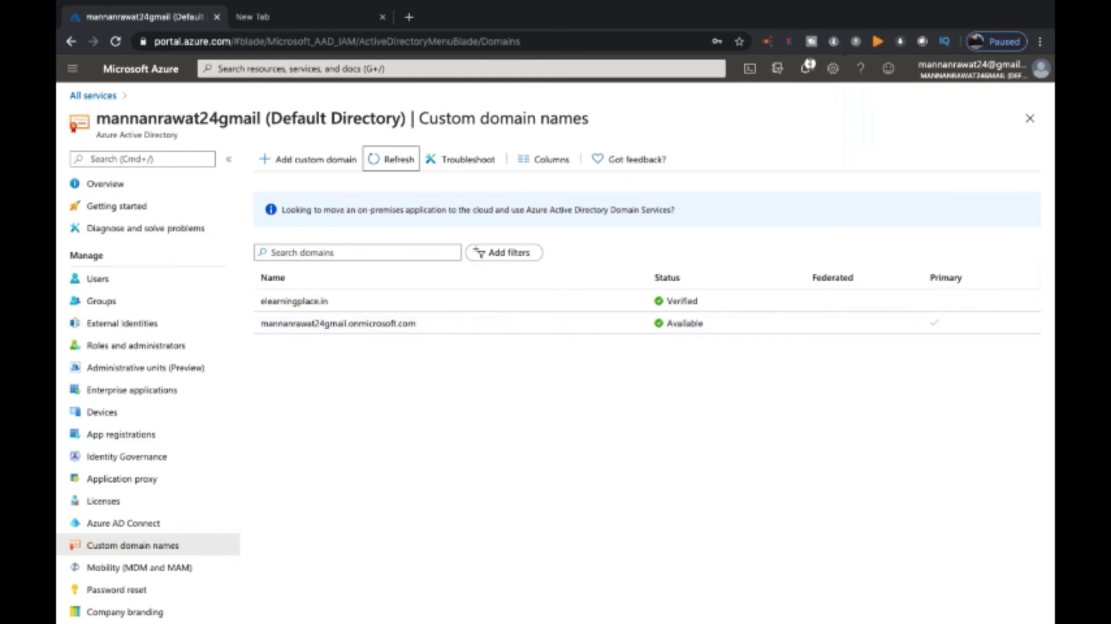
left_click(806, 68)
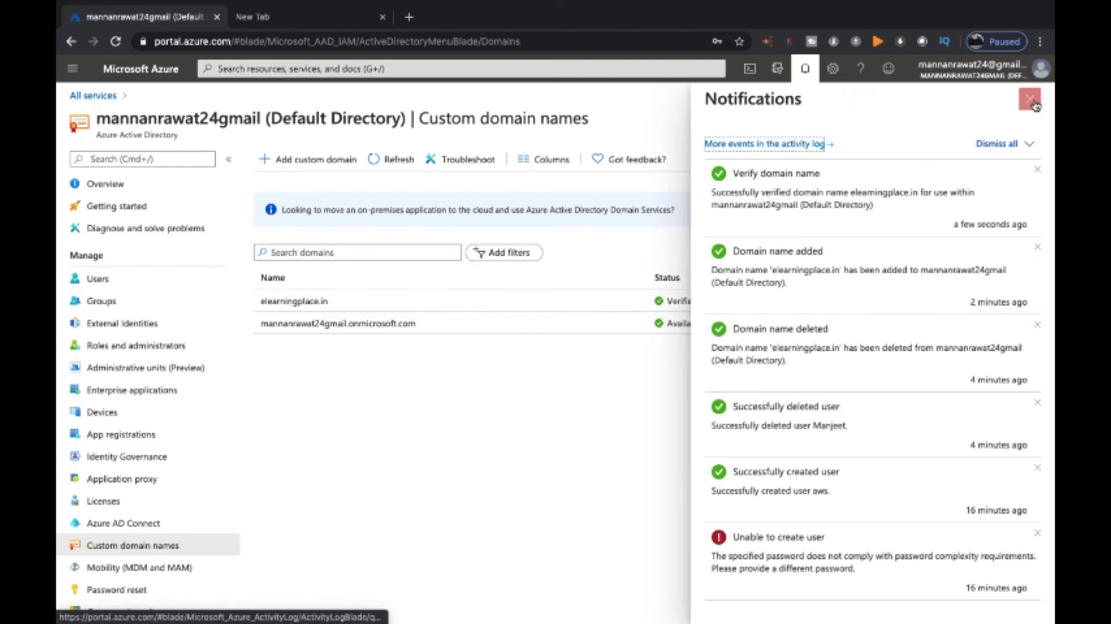
left_click(1031, 100)
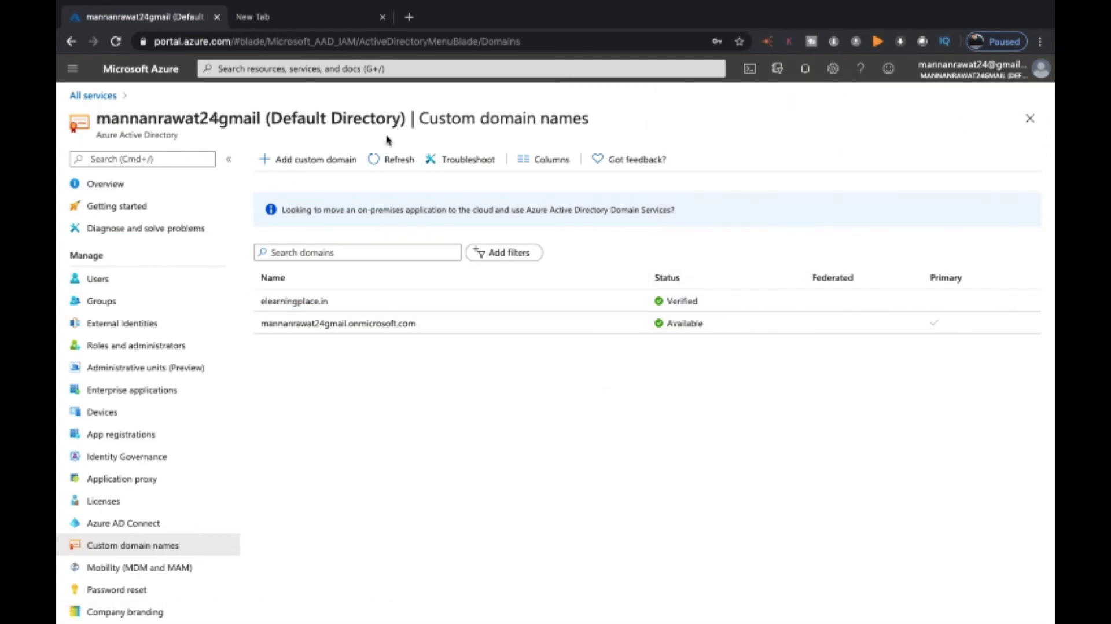
left_click(391, 159)
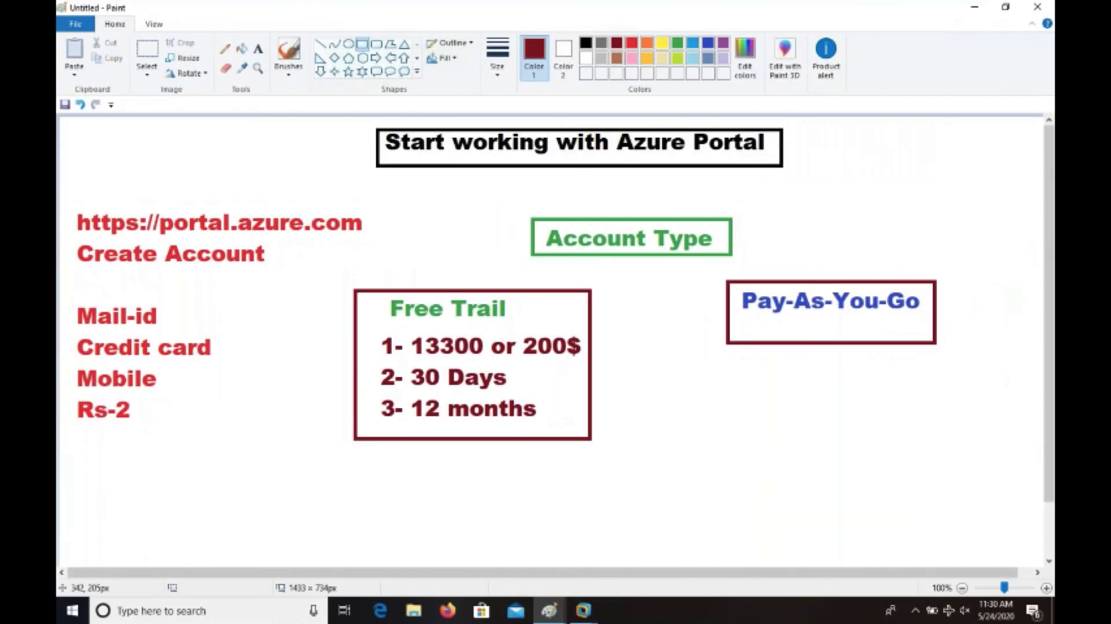
- Launch Paint and draw two red rectangles, one lower right and one upper left
key("super+r")
key("Return")
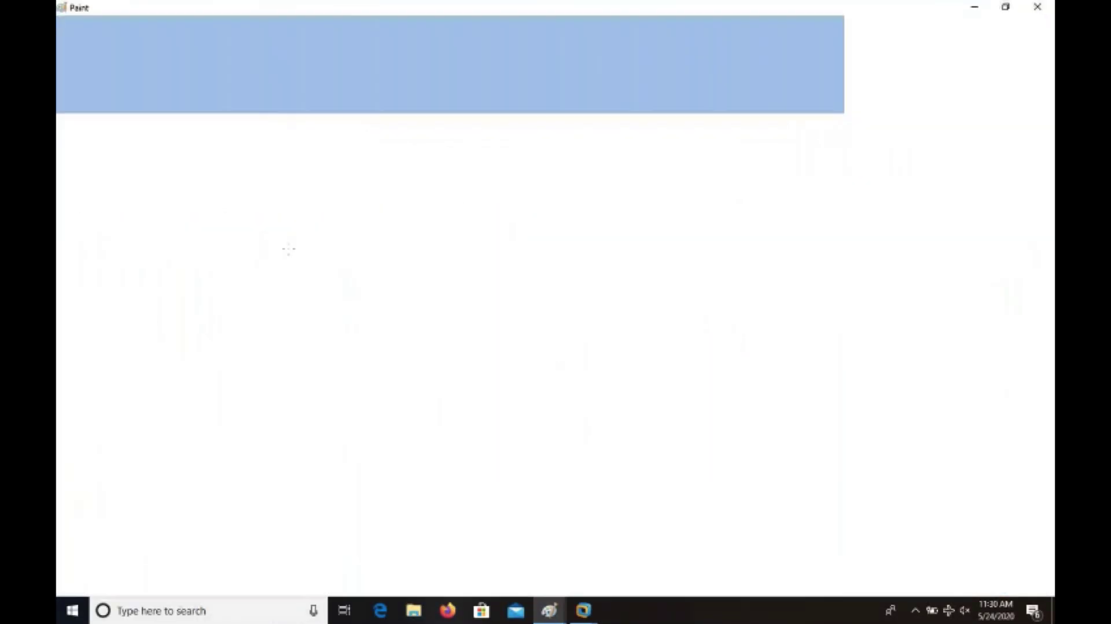
left_click(363, 49)
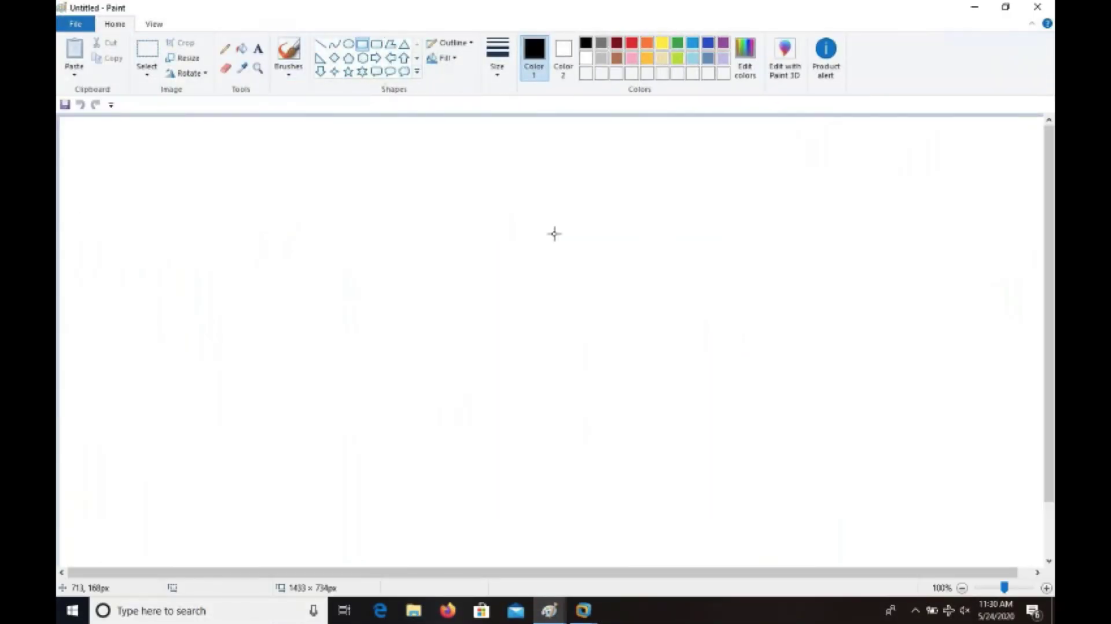
left_click_drag(744, 379, 985, 514)
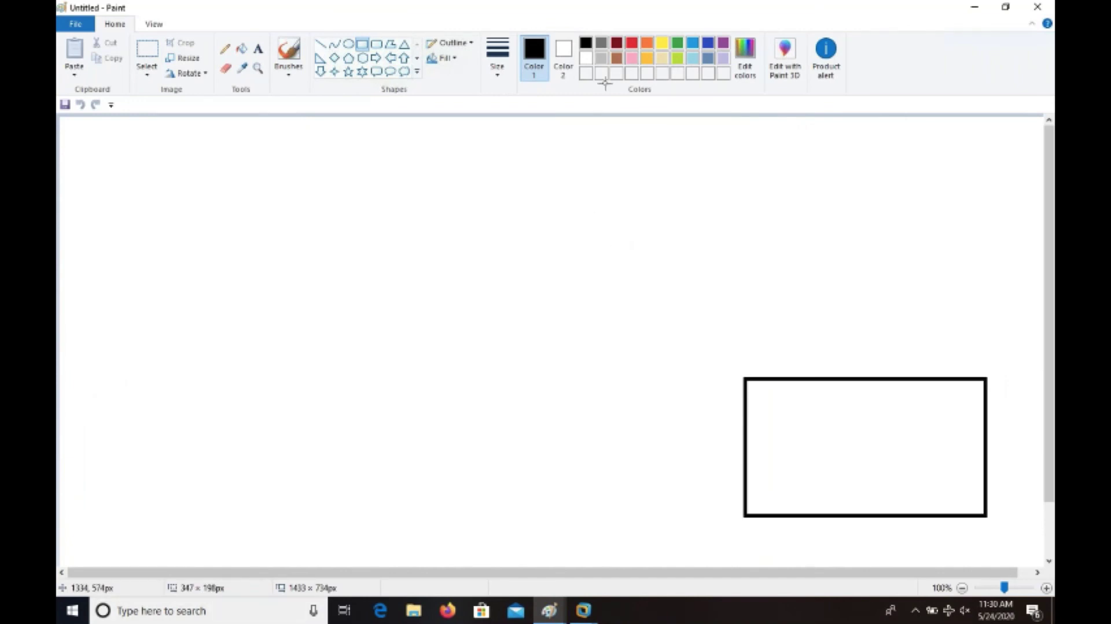
left_click(632, 43)
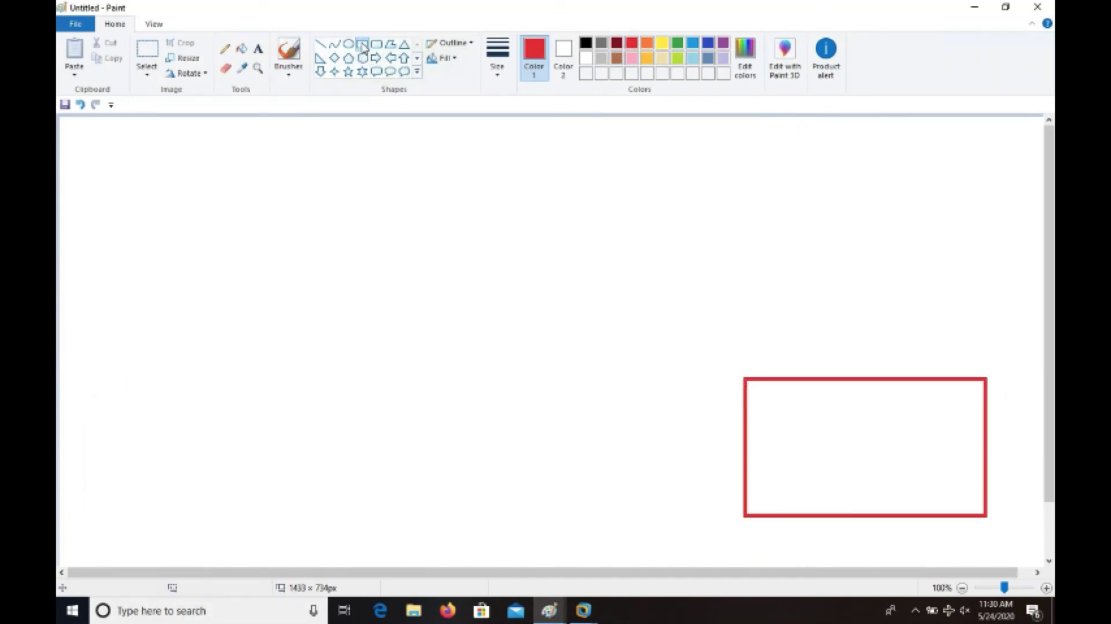
left_click_drag(162, 132, 565, 367)
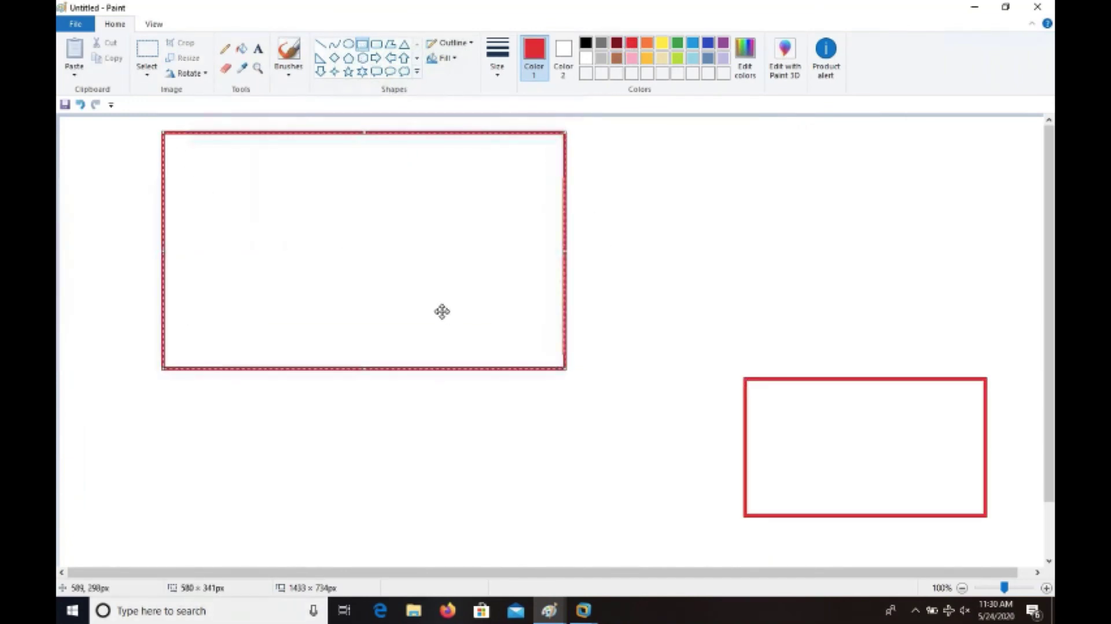
left_click_drag(312, 304, 451, 304)
left_click(692, 280)
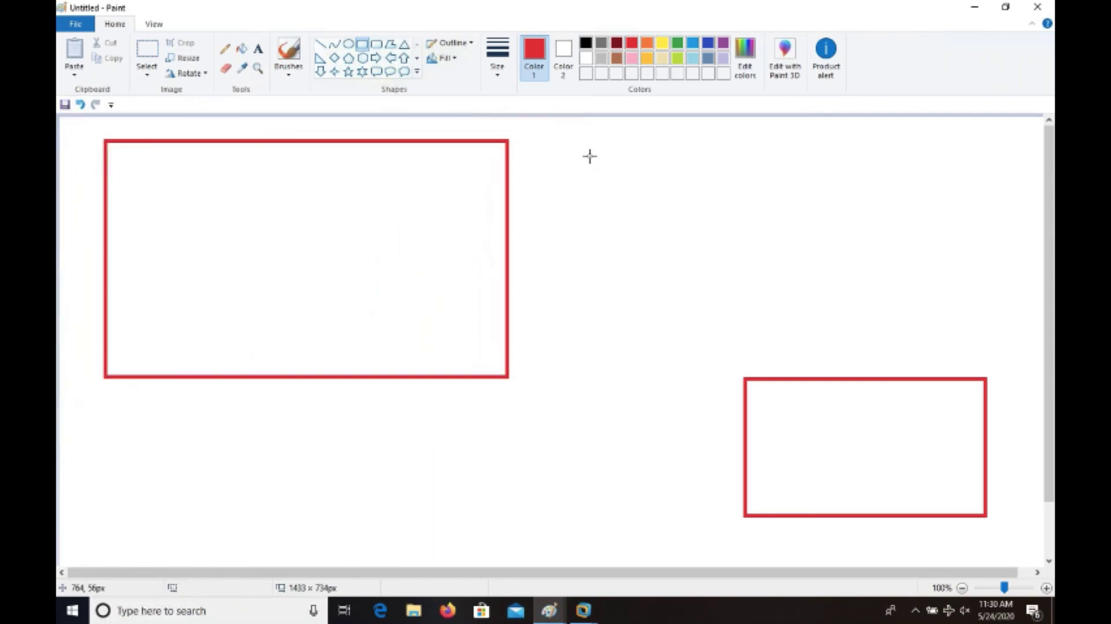
- Label the upper-left rectangle 'Azure Portal' in black text
left_click(258, 48)
left_click(237, 118)
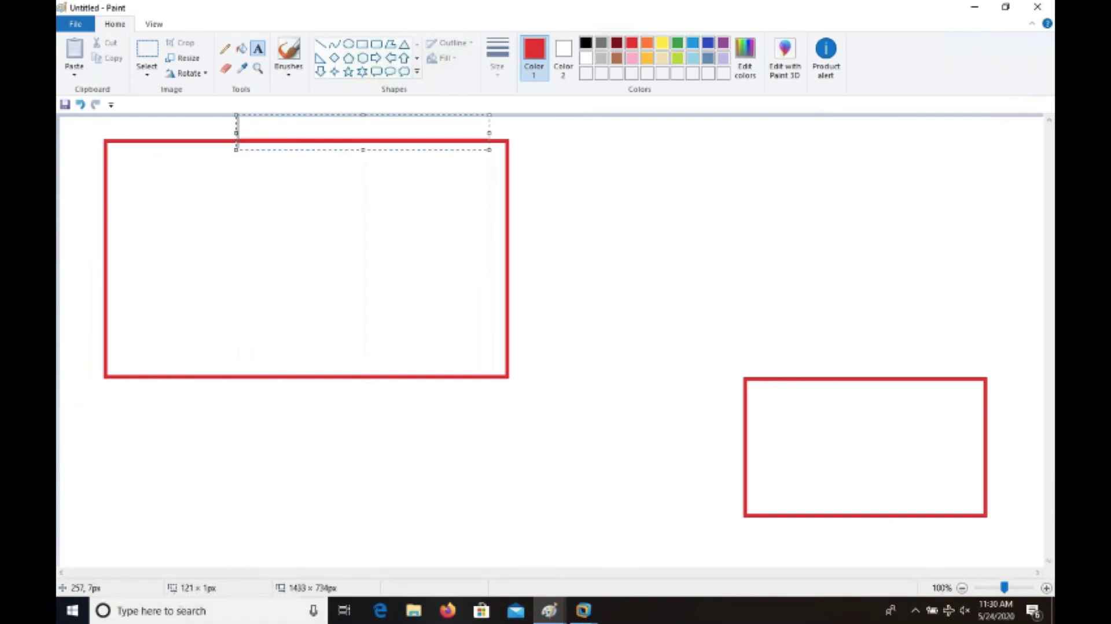
type("Azure Porta")
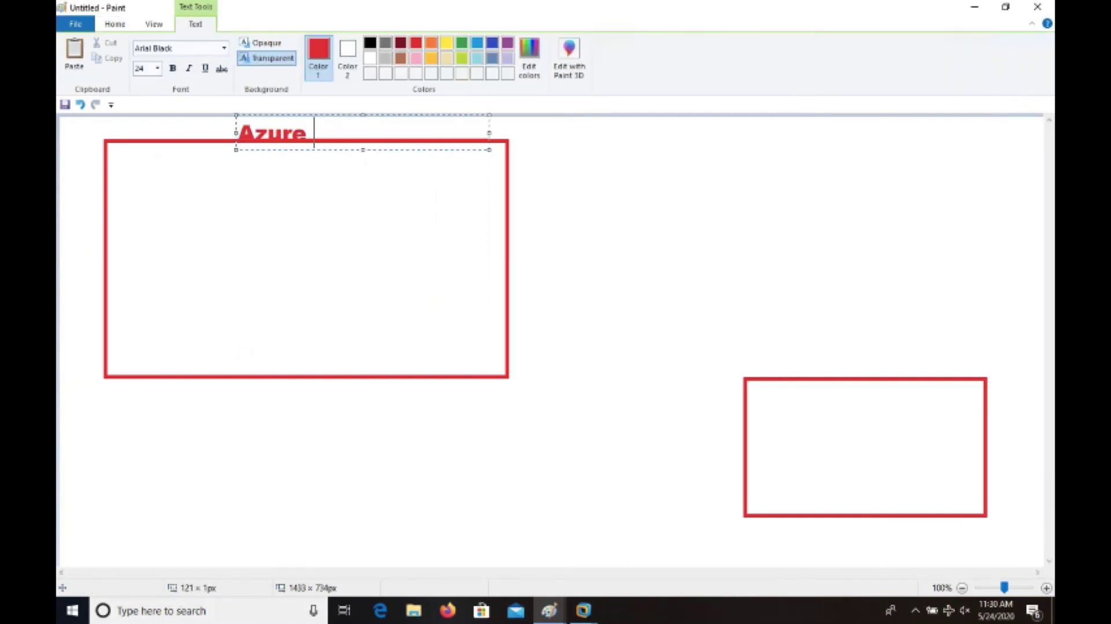
type("l")
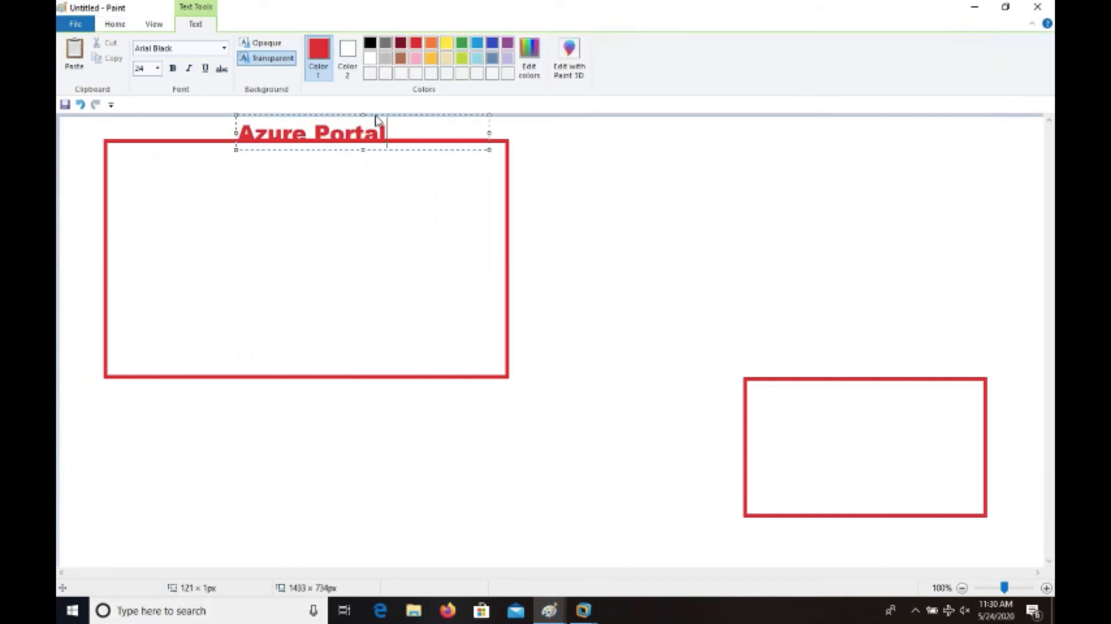
left_click_drag(399, 133, 223, 124)
left_click(369, 43)
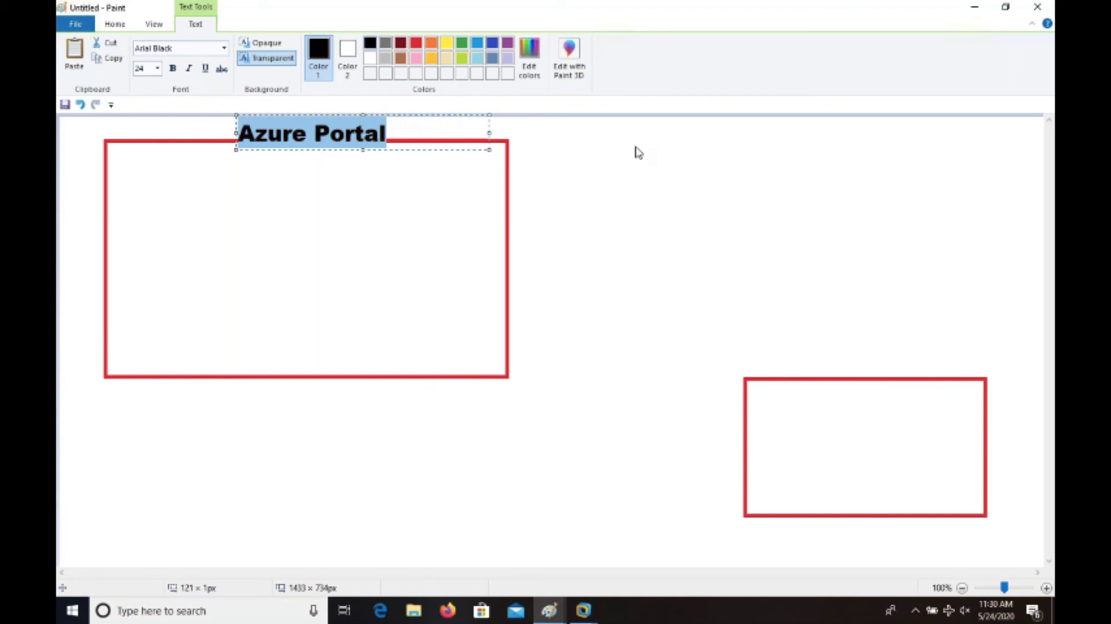
left_click(466, 146)
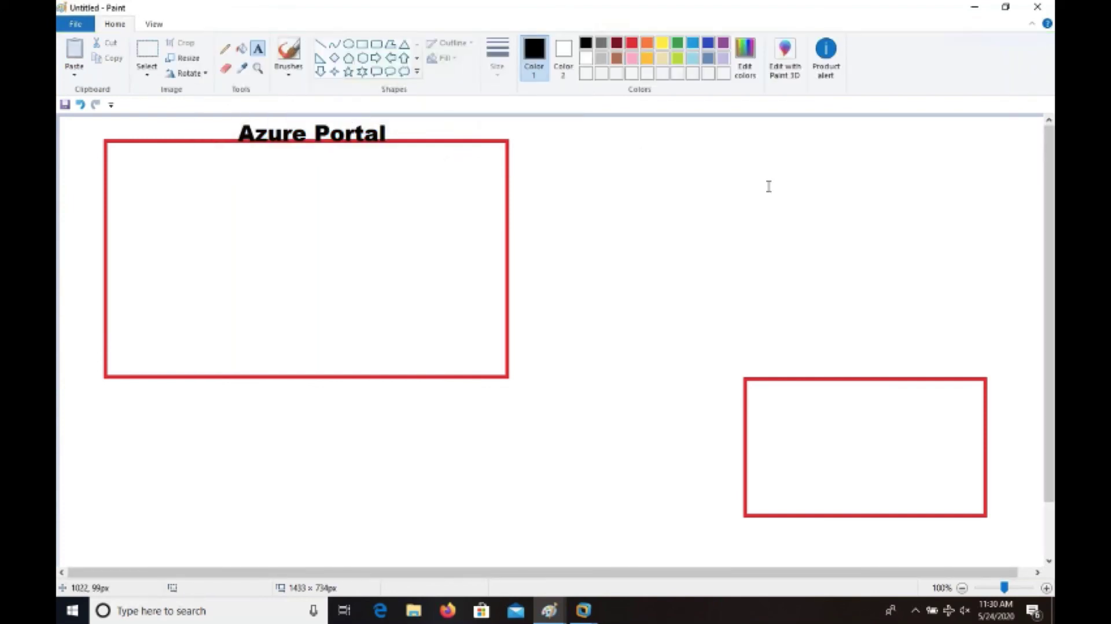
- Add the labels 'SAN' and 'Local -office' above the lower-right rectangle
left_click(798, 347)
type("SAN")
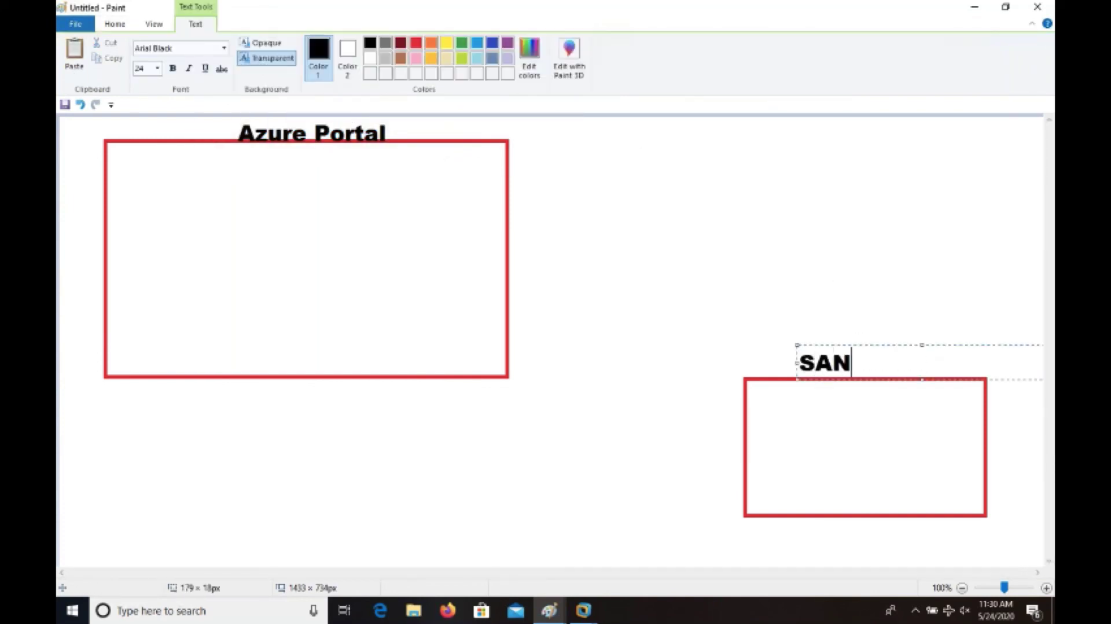
left_click(728, 202)
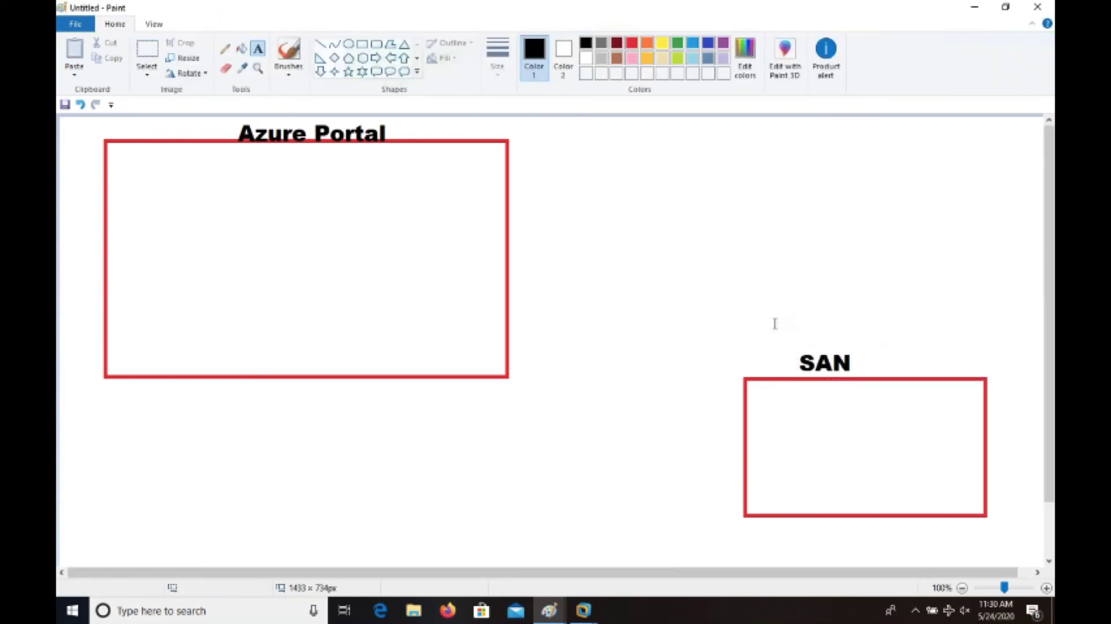
left_click(776, 303)
type("Local")
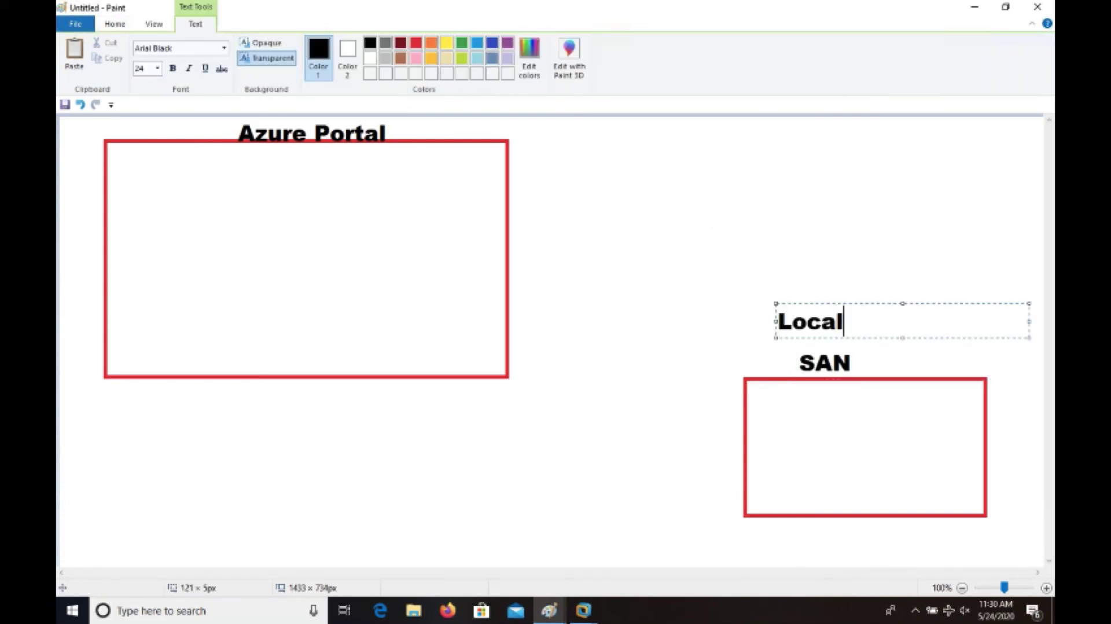
type(" -off")
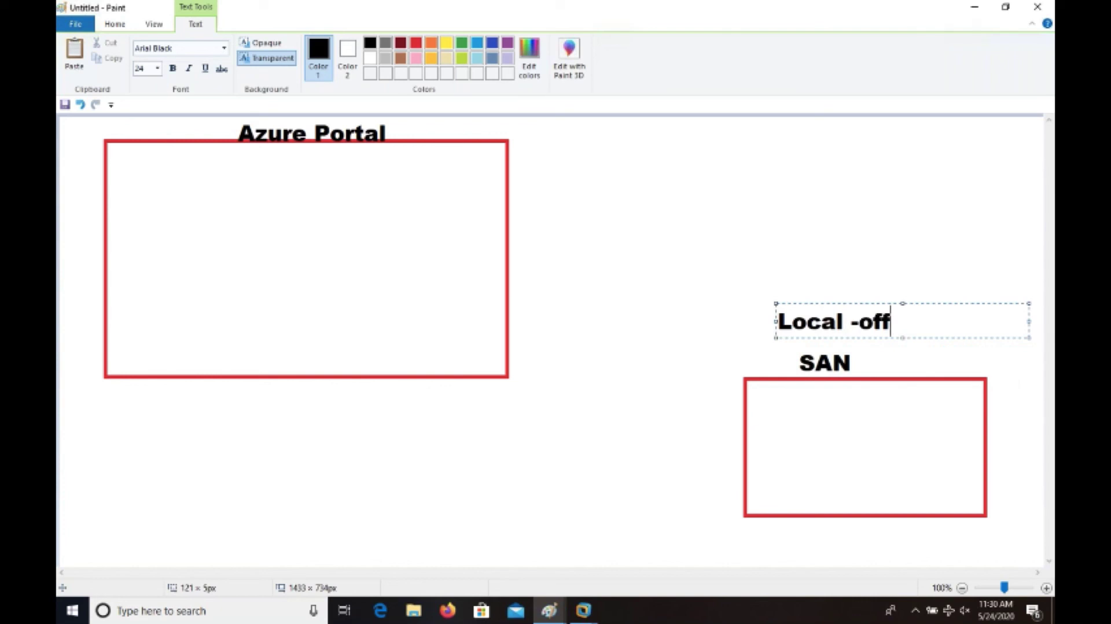
type("ice")
left_click(977, 175)
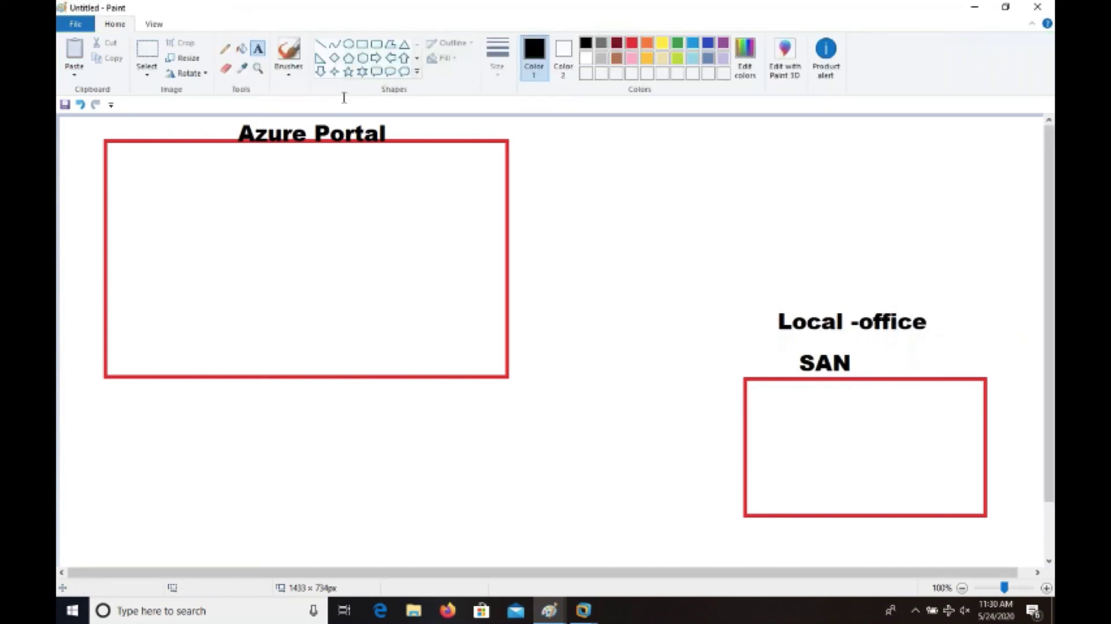
- Draw a double-headed arrow line linking the SAN box and the Azure Portal box
left_click(320, 43)
left_click_drag(793, 450, 381, 244)
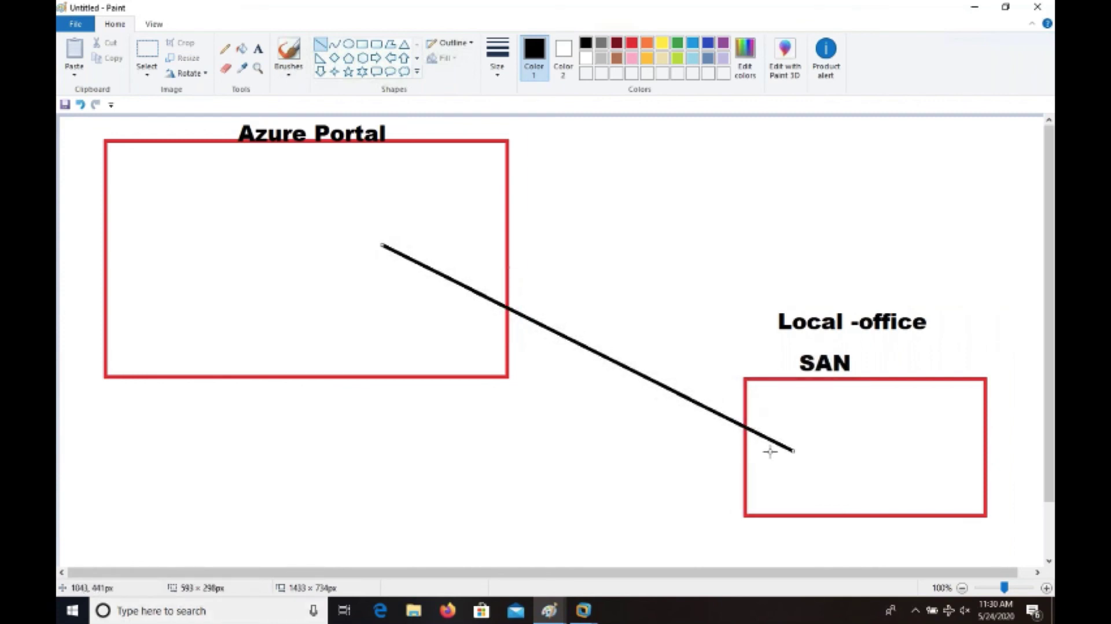
mouse_move(766, 454)
left_mouse_down()
mouse_move(801, 450)
mouse_move(810, 461)
left_mouse_up()
mouse_move(384, 248)
left_mouse_down()
mouse_move(396, 276)
mouse_move(413, 243)
left_mouse_up()
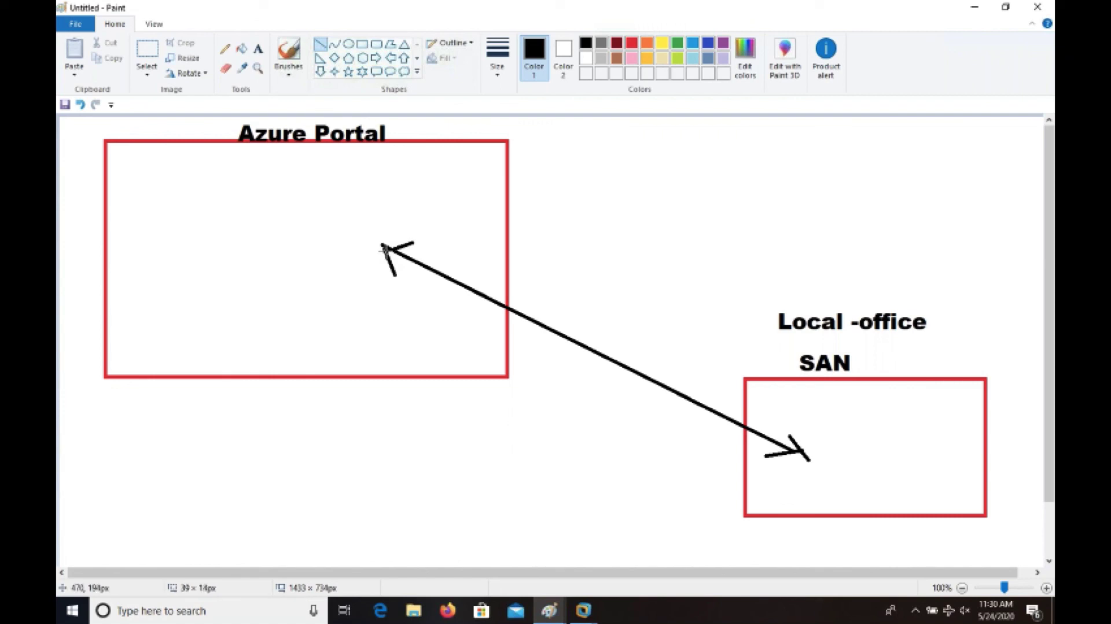
- Add a blue 'AzureStorSimple' text label between the two boxes
left_click(258, 48)
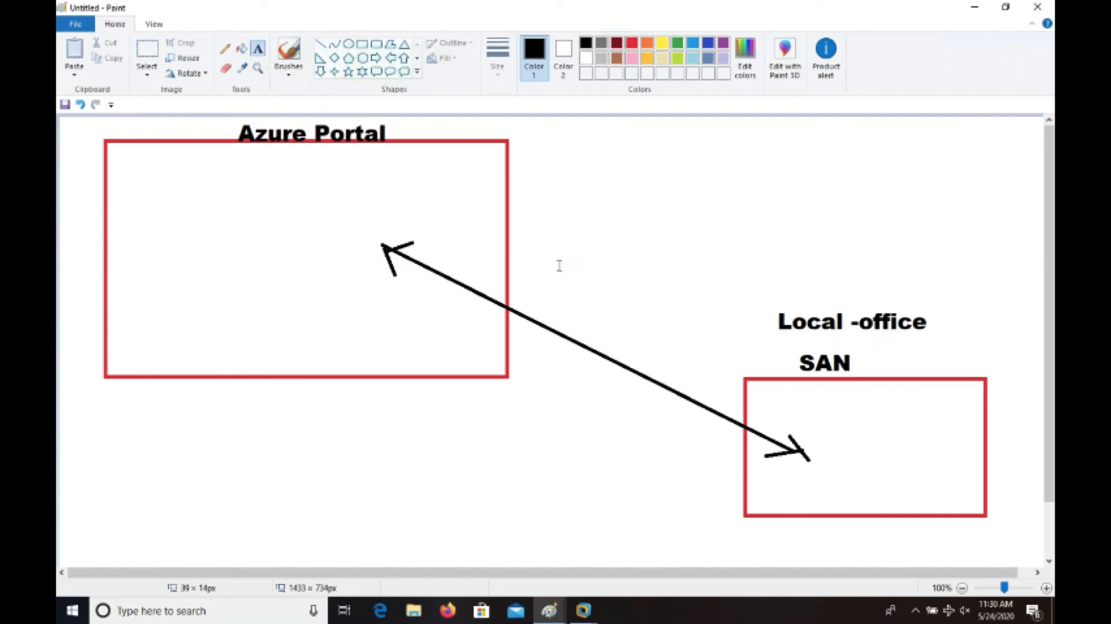
left_click_drag(559, 267, 810, 234)
type("aZ")
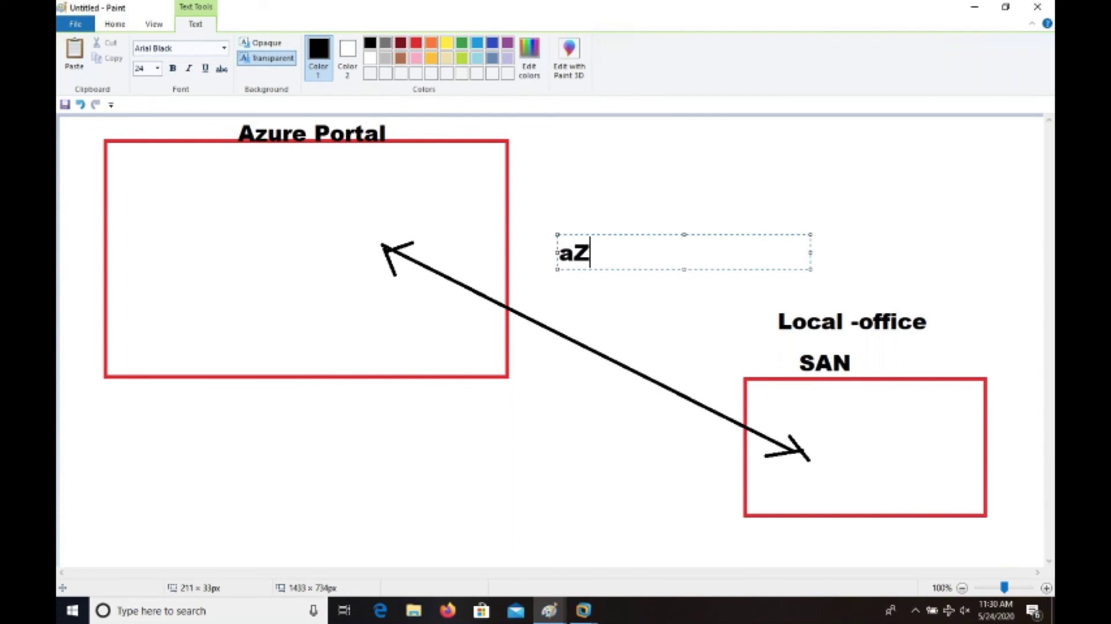
key("BackSpace")
key("BackSpace")
type("Azure")
key("BackSpace")
type("St")
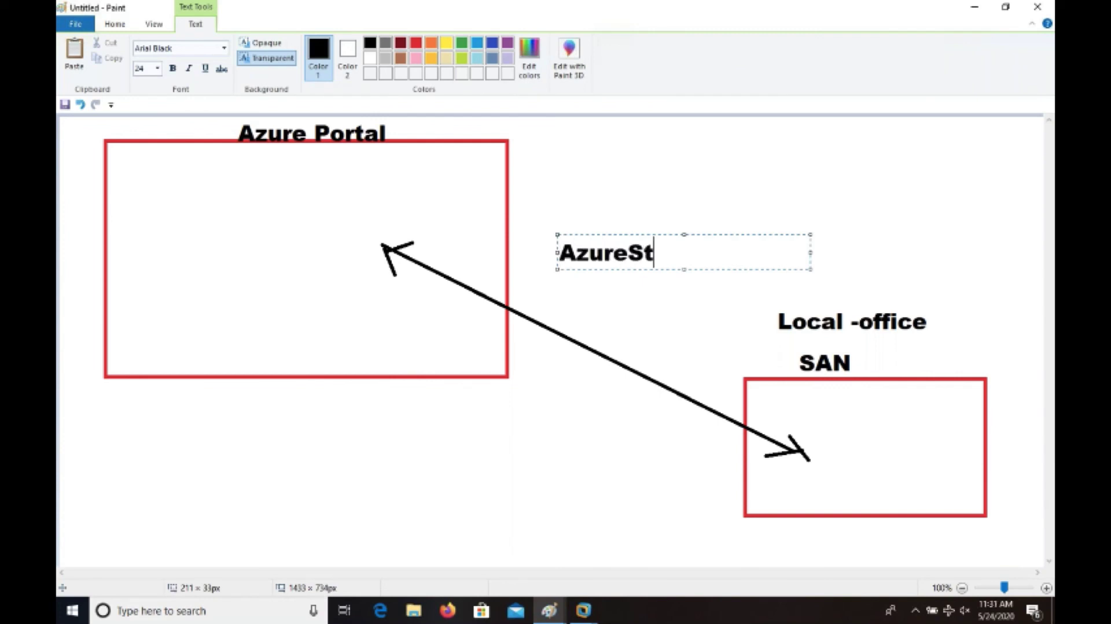
type("orSimplke")
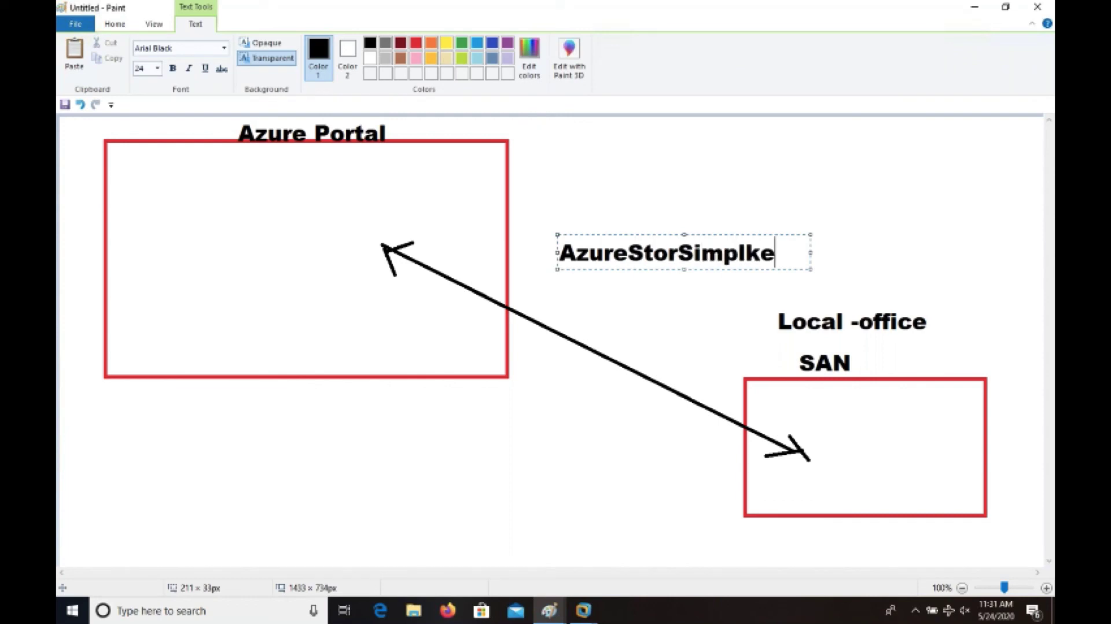
key("BackSpace")
key("BackSpace")
type("e")
key("ctrl+a")
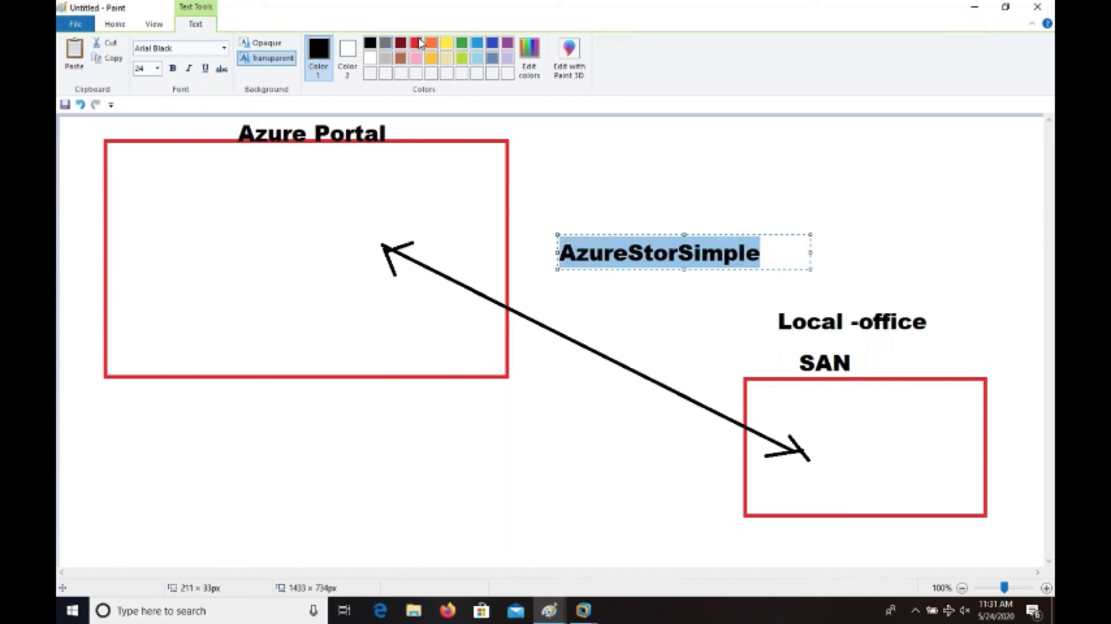
left_click(415, 43)
left_click(493, 45)
left_click(712, 139)
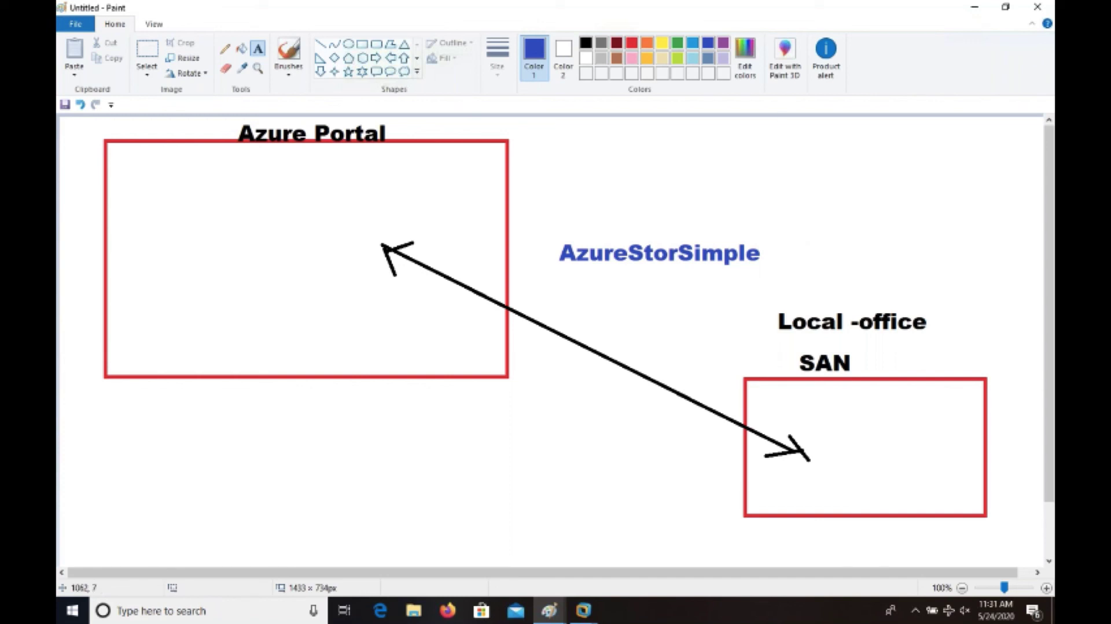
- Draw a blue oval around the 'AzureStorSimple' label
left_click(349, 56)
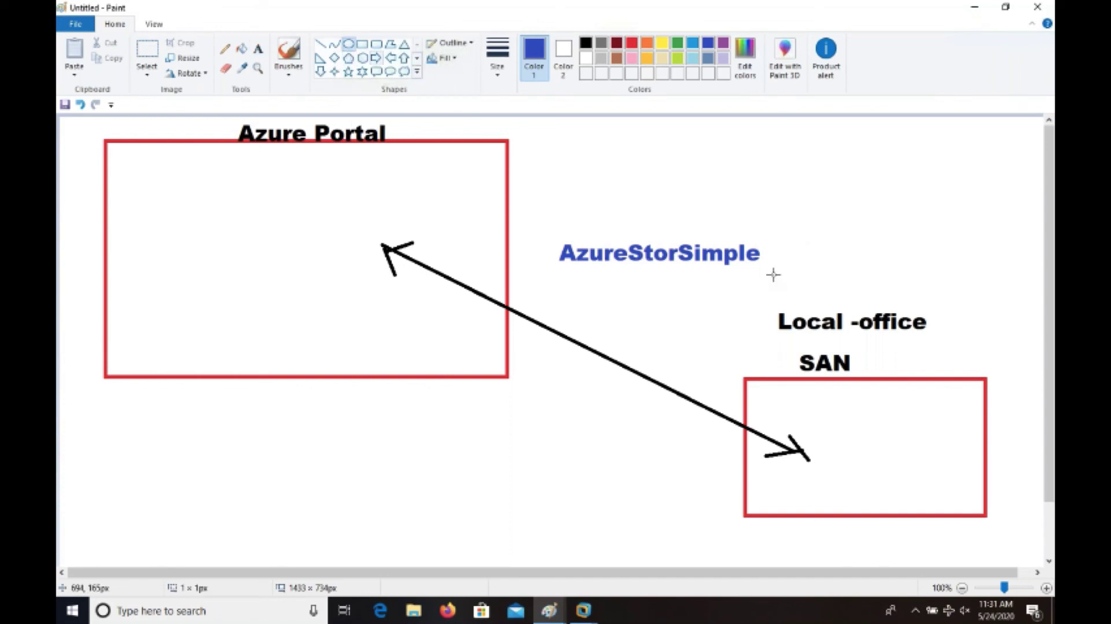
mouse_move(539, 232)
left_mouse_down()
mouse_move(719, 280)
mouse_move(774, 274)
left_mouse_up()
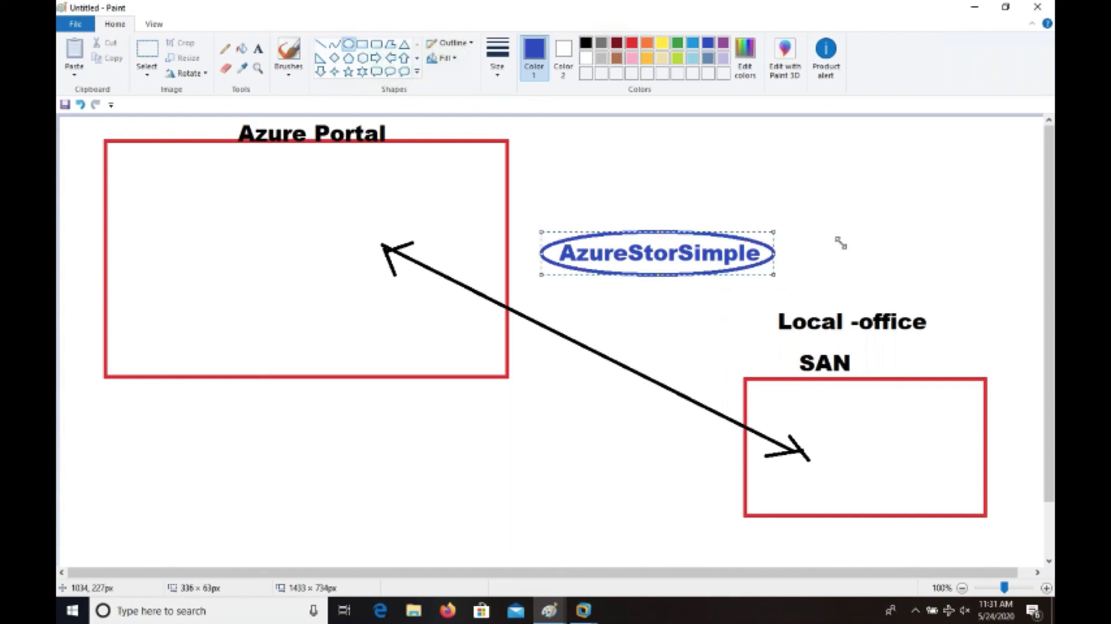
key("Escape")
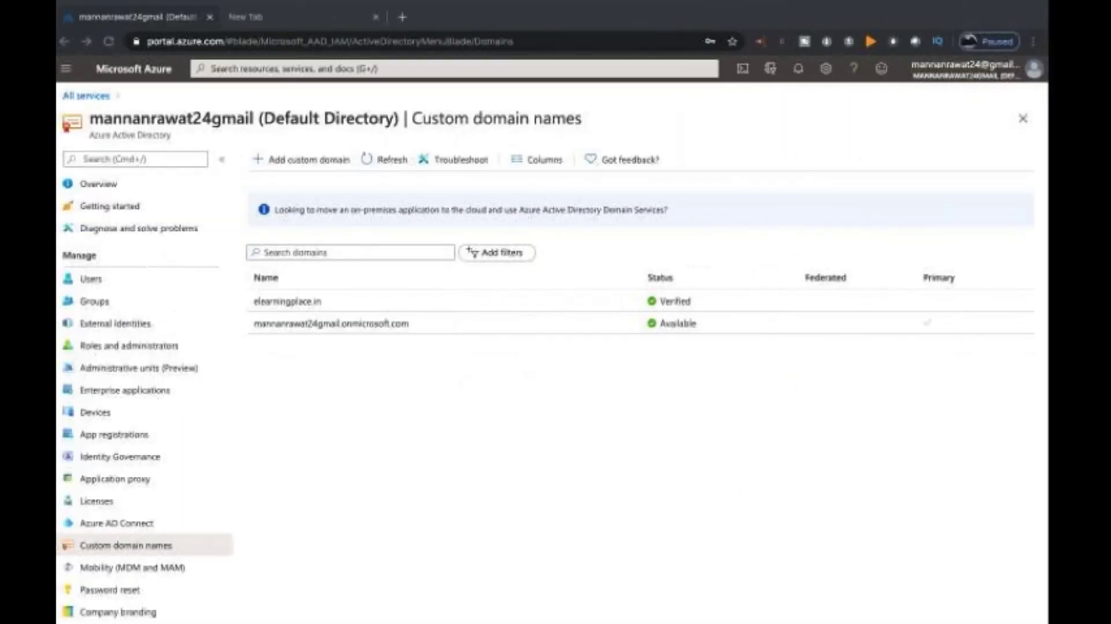
- Refresh to confirm elearningplace.in is Verified, then reach All services via Home
left_click(379, 158)
left_click(92, 95)
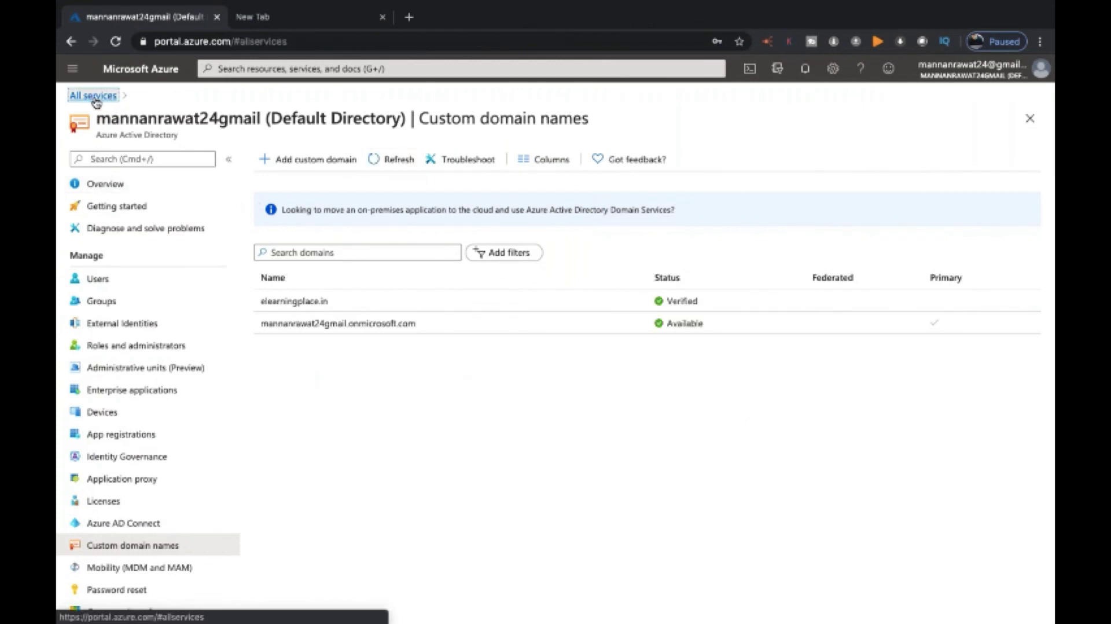
left_click(248, 169)
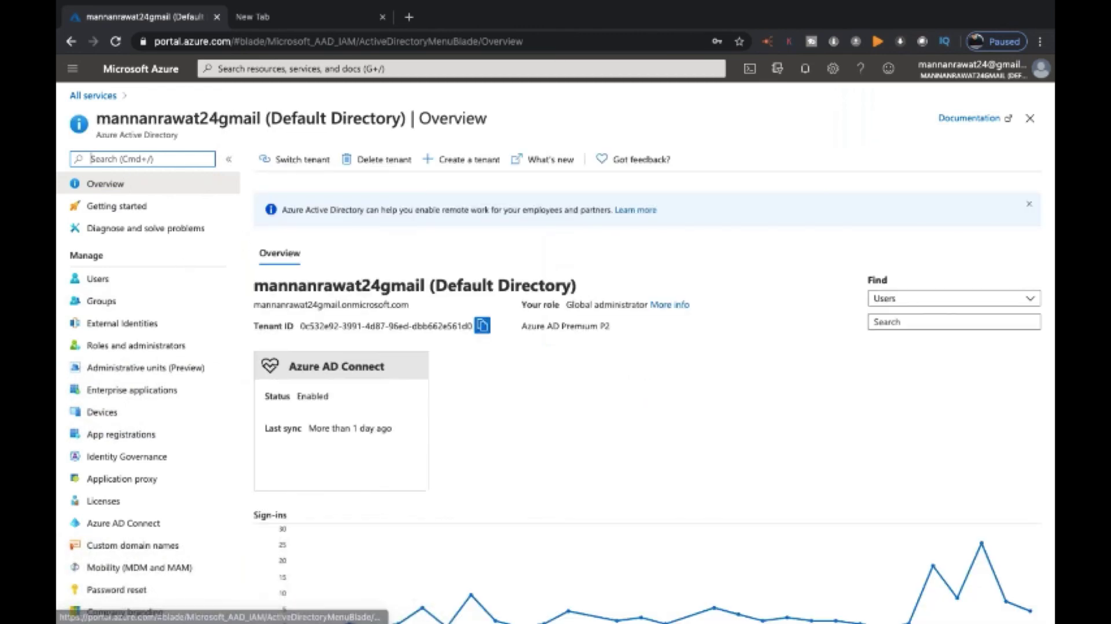
left_click(141, 71)
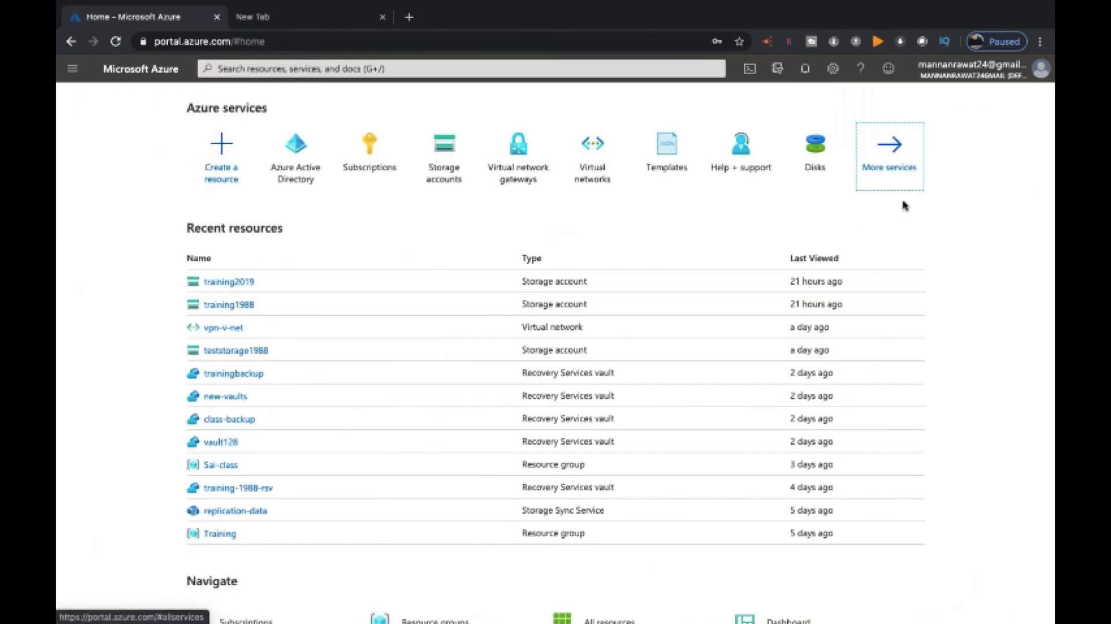
left_click(889, 174)
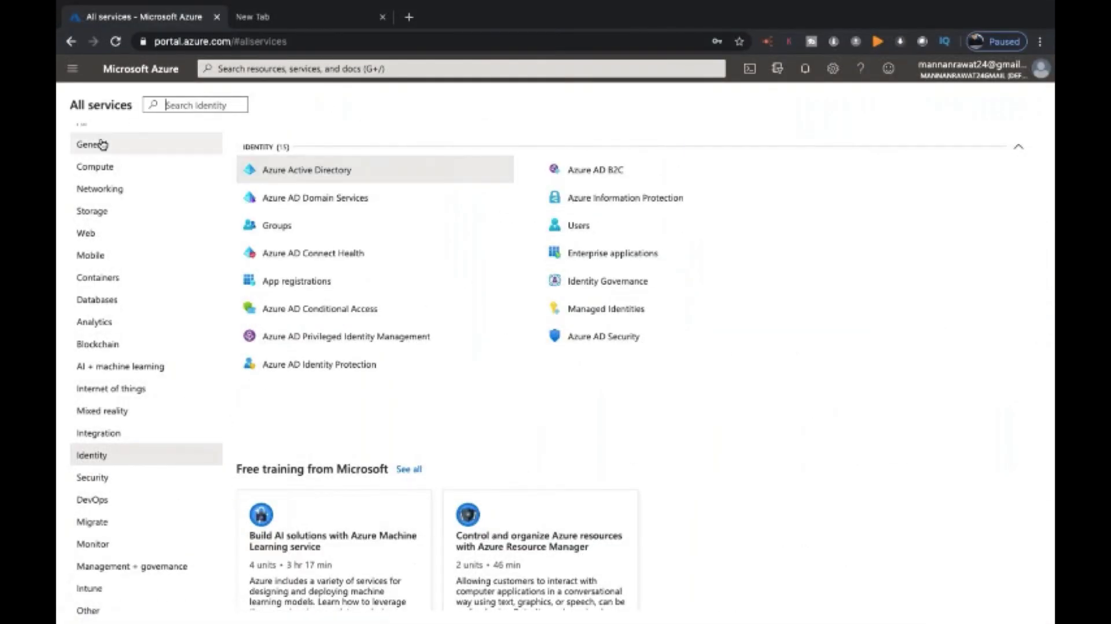
- Show the General services category, briefly trying the search box and address bar
left_click(101, 144)
mouse_move(288, 170)
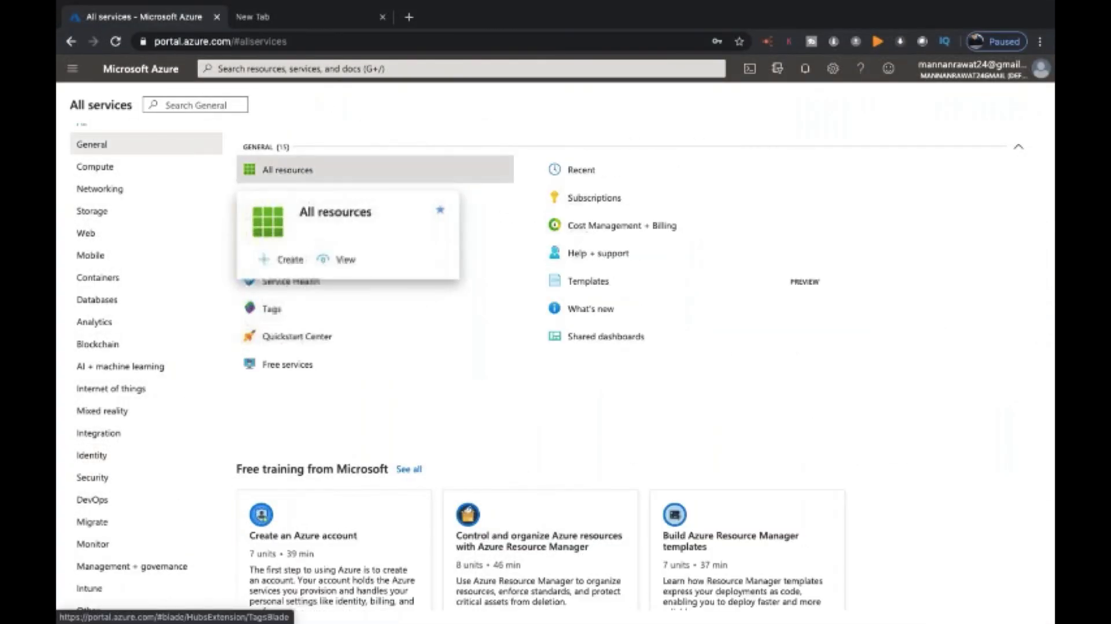
left_click(396, 68)
left_click(407, 41)
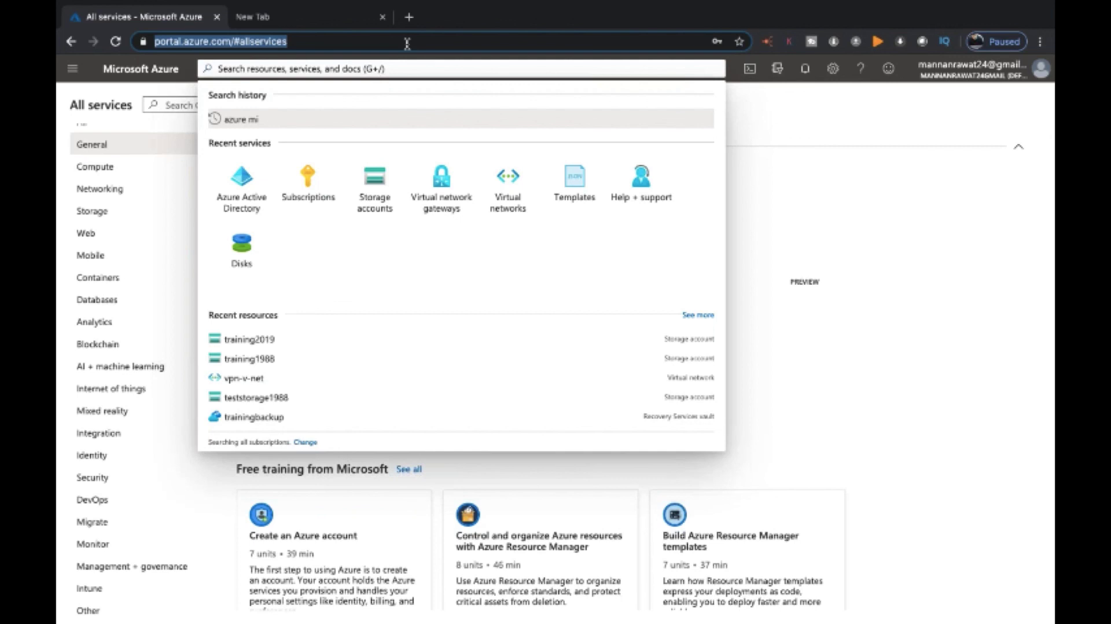
left_click(748, 109)
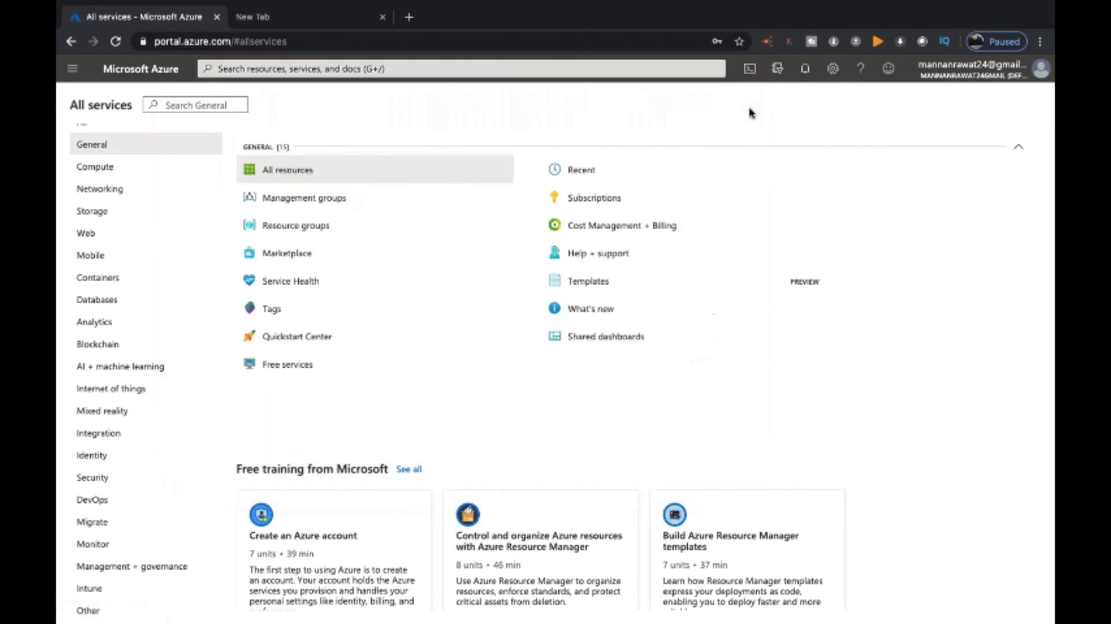